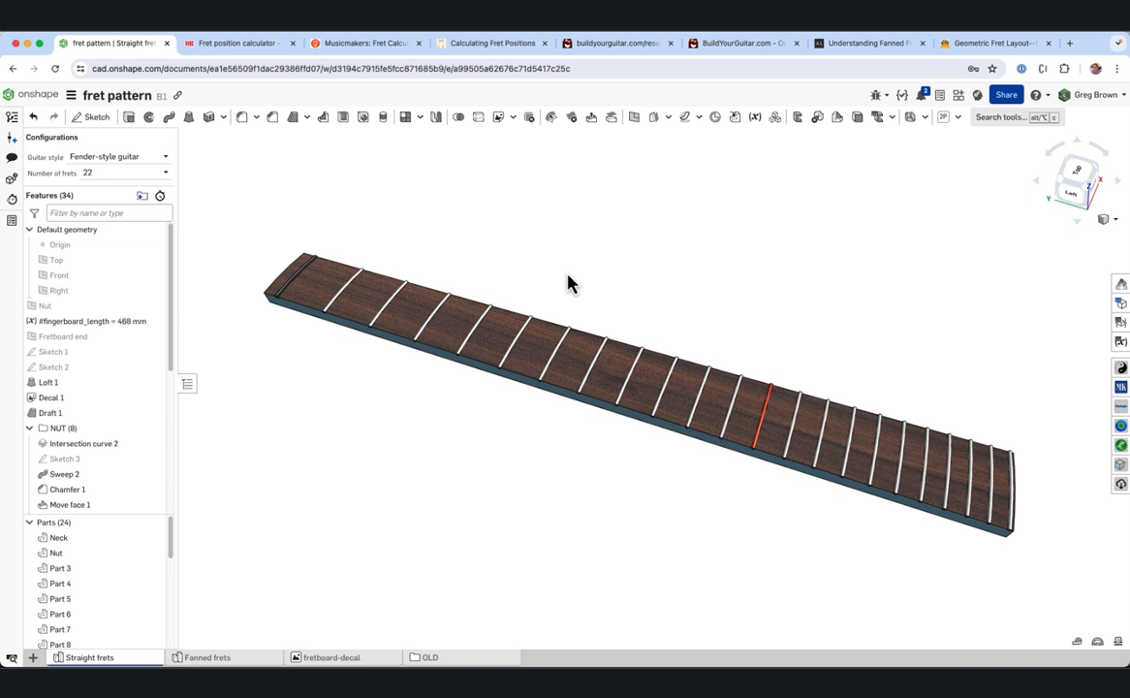
# Inspect the fretboard model and its fret spacing from several angles
pyautogui.moveTo(570, 283); pyautogui.dragTo(568, 278, button='right')
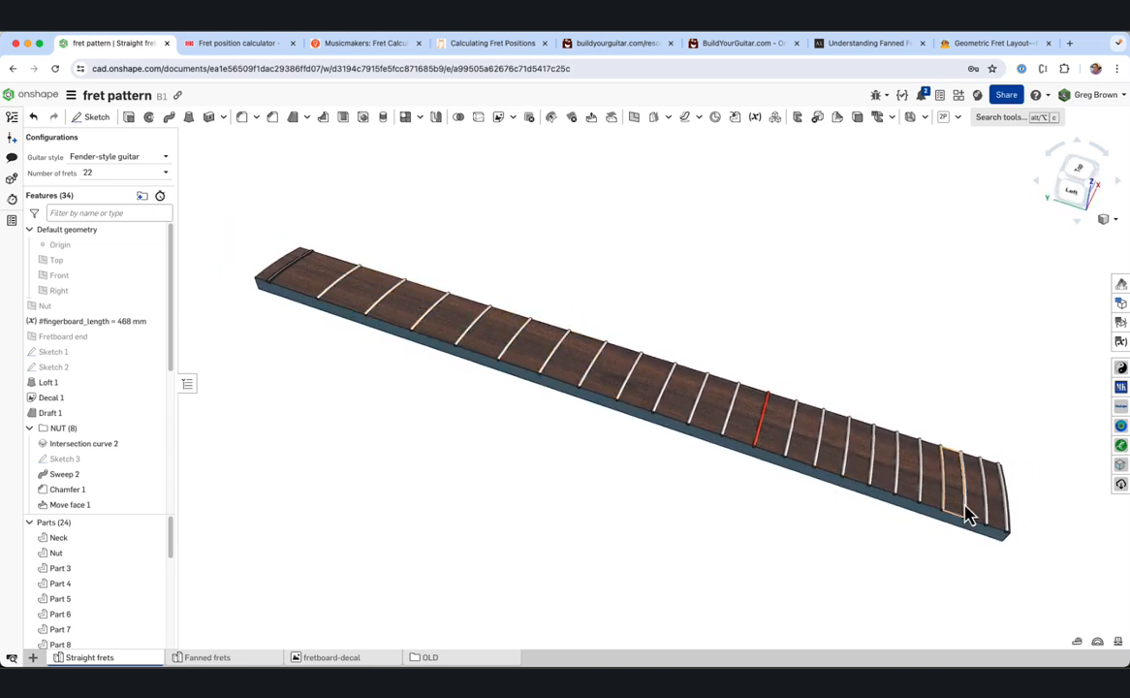
pyautogui.moveTo(989, 517); pyautogui.dragTo(968, 483, button='right')
pyautogui.moveTo(403, 452); pyautogui.dragTo(436, 506, button='right')
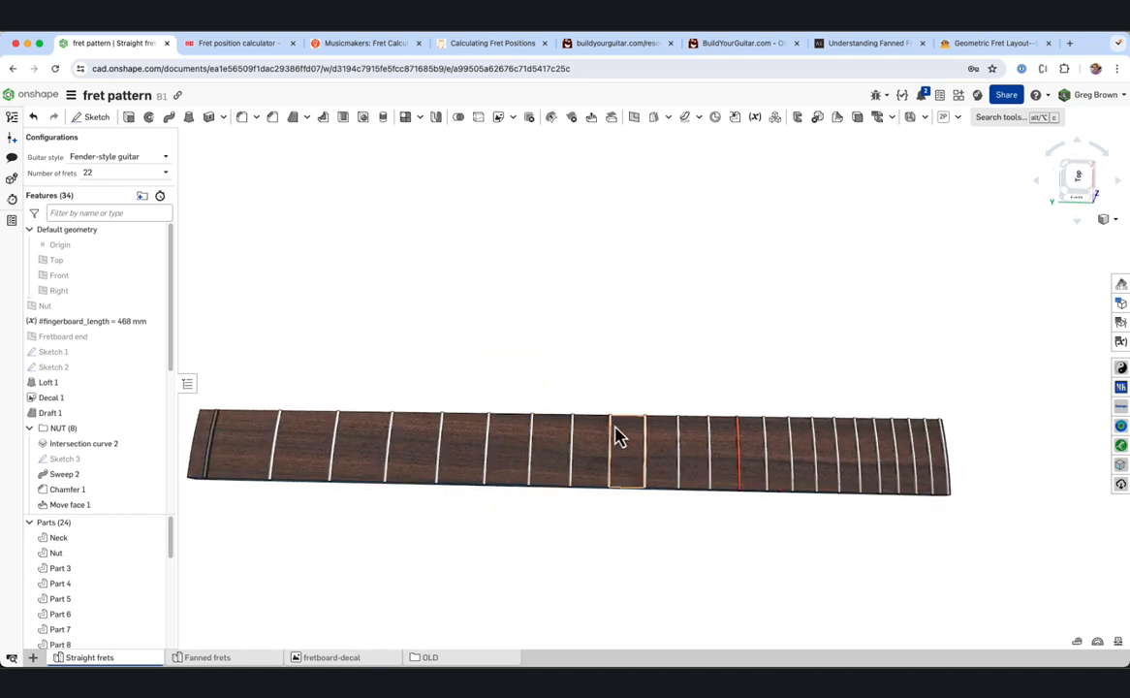
pyautogui.moveTo(618, 437); pyautogui.dragTo(623, 453, button='right')
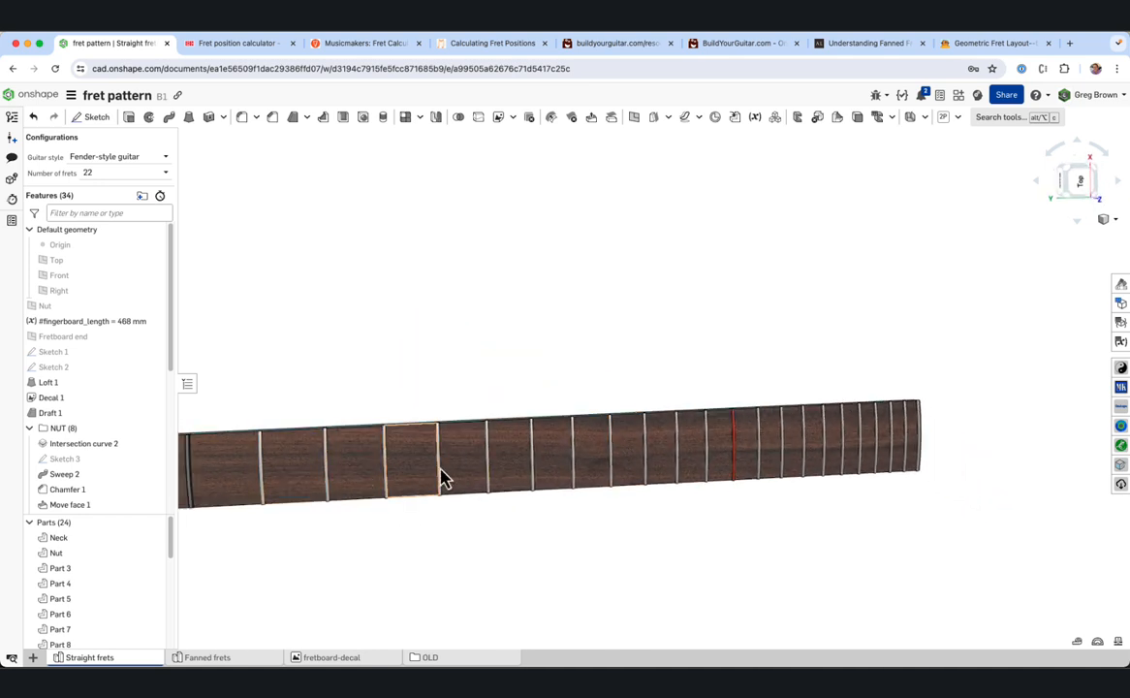
pyautogui.moveTo(724, 461); pyautogui.dragTo(512, 404, button='right')
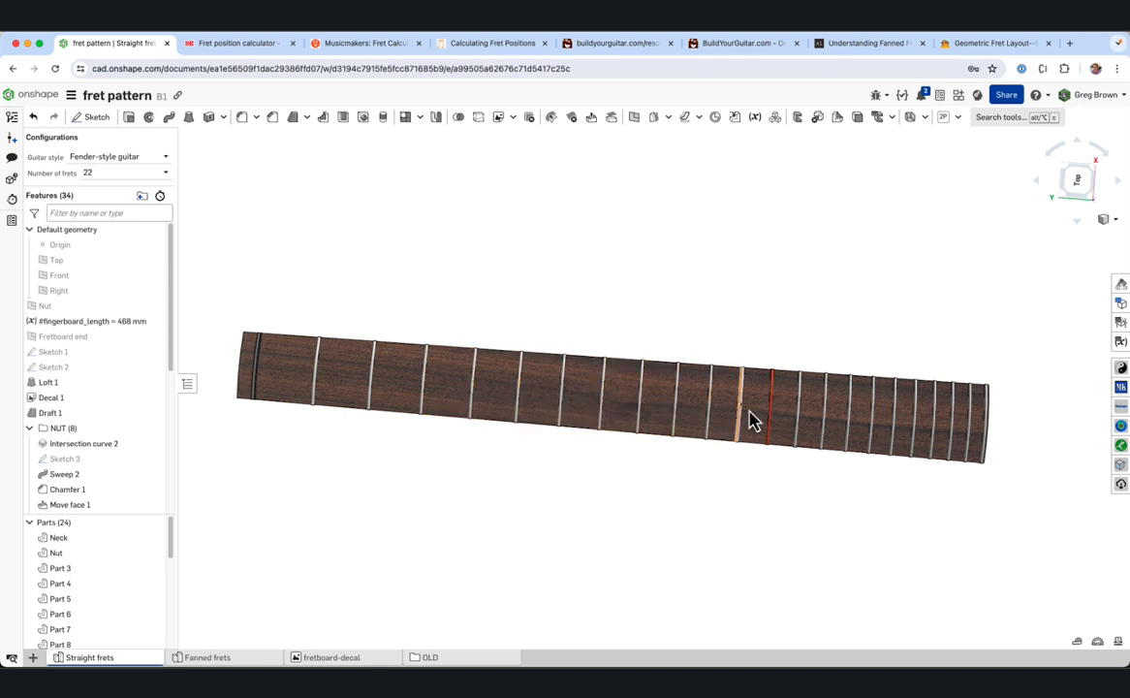
pyautogui.moveTo(765, 378); pyautogui.dragTo(415, 304, button='right')
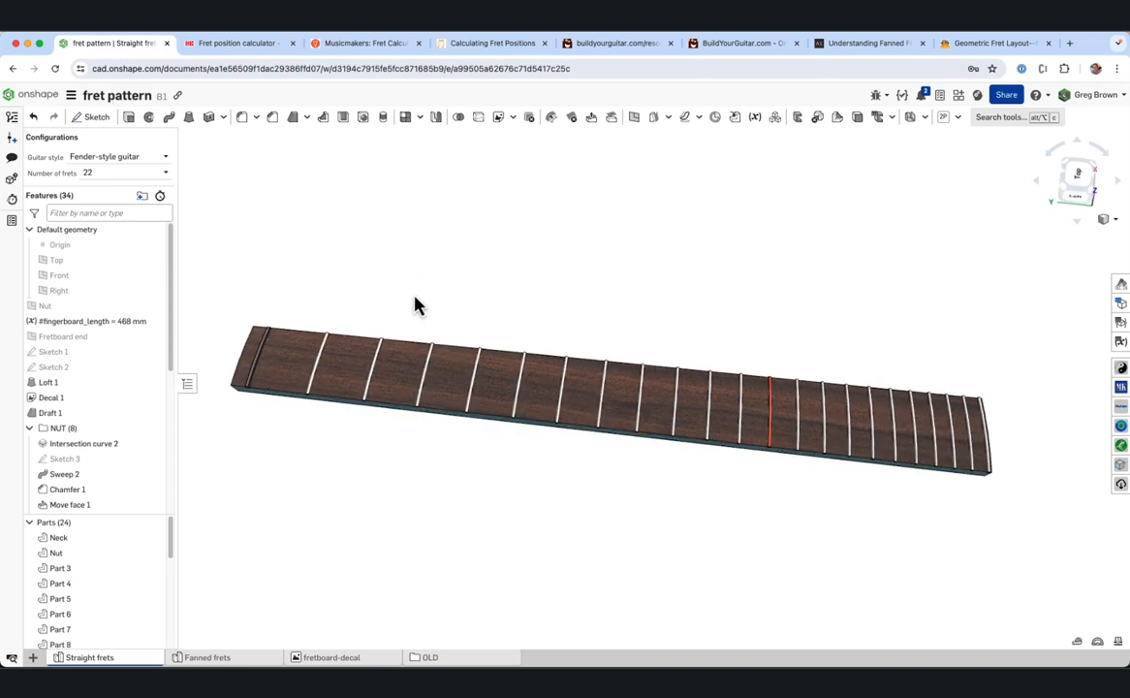
# Review the scaleLength fret position formula in the document description and close the document properties without changes
pyautogui.click(70, 95)
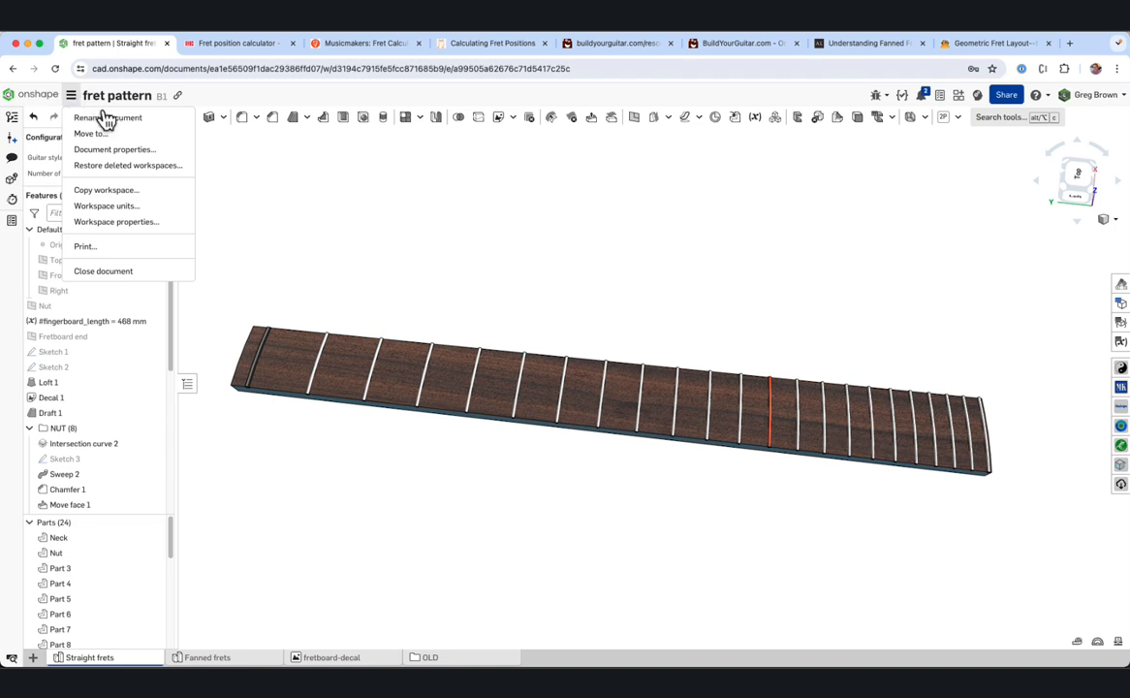
pyautogui.click(143, 152)
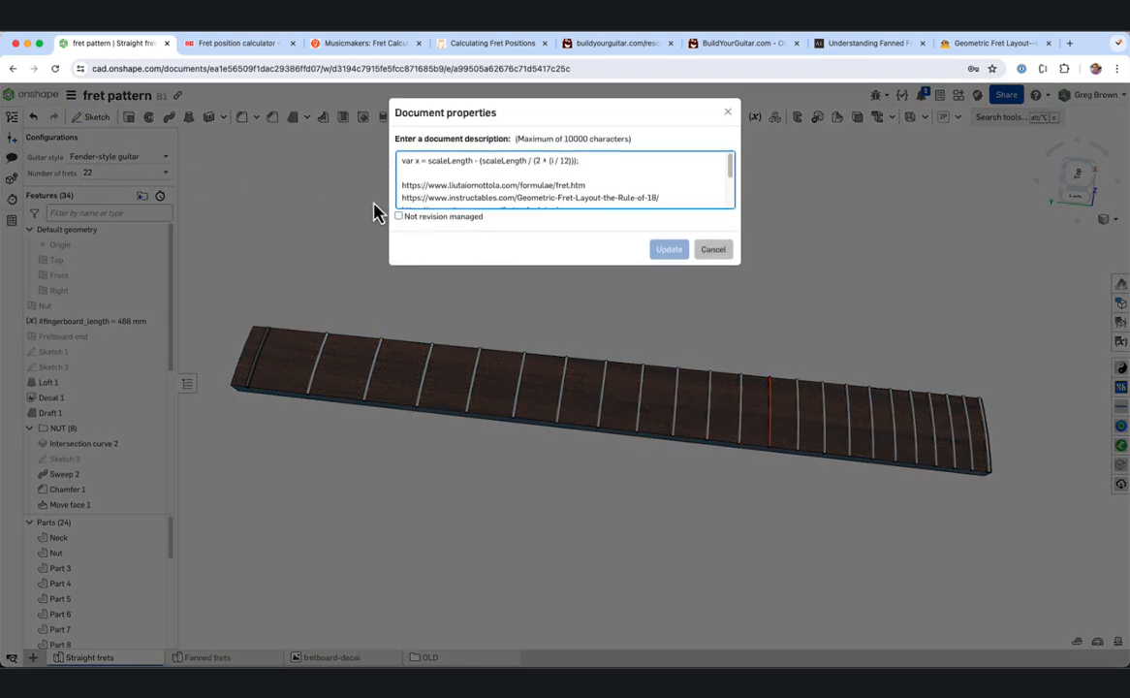
pyautogui.moveTo(599, 162); pyautogui.dragTo(397, 160)
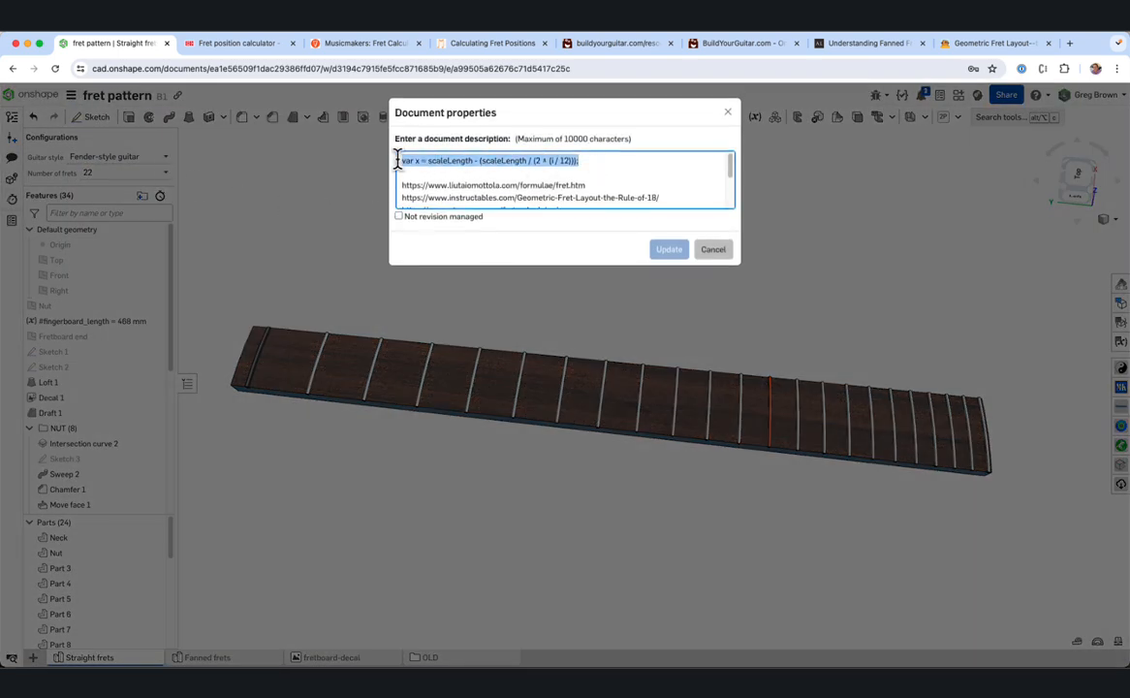
pyautogui.click(451, 172)
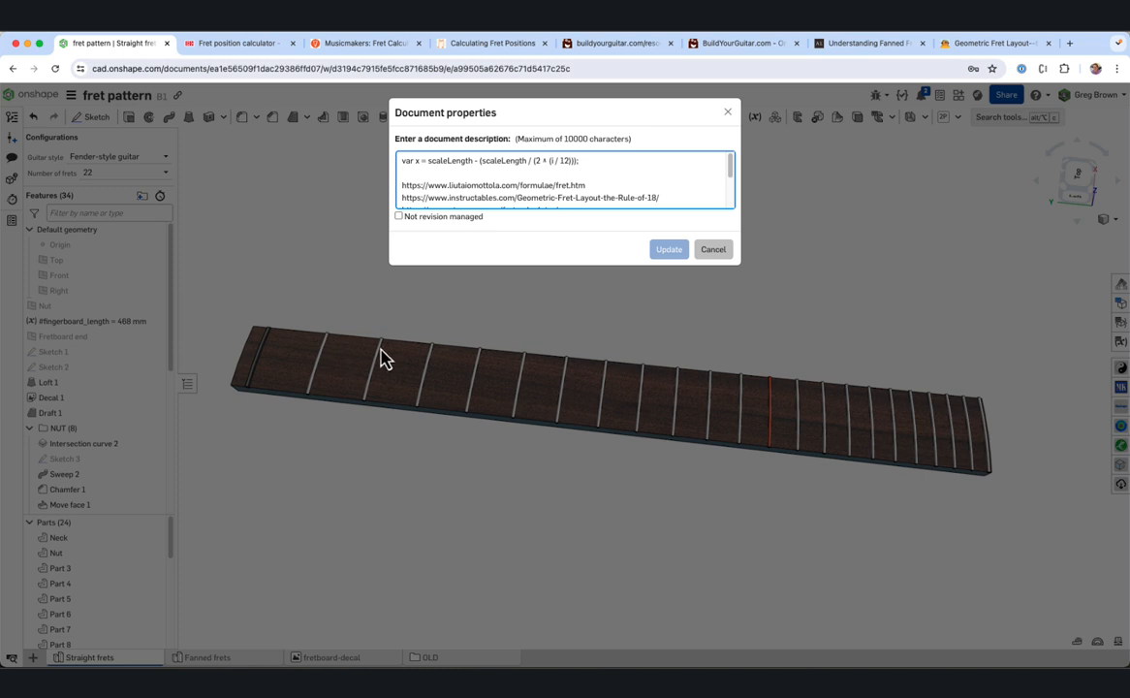
pyautogui.moveTo(585, 162); pyautogui.dragTo(464, 161)
pyautogui.click(433, 171)
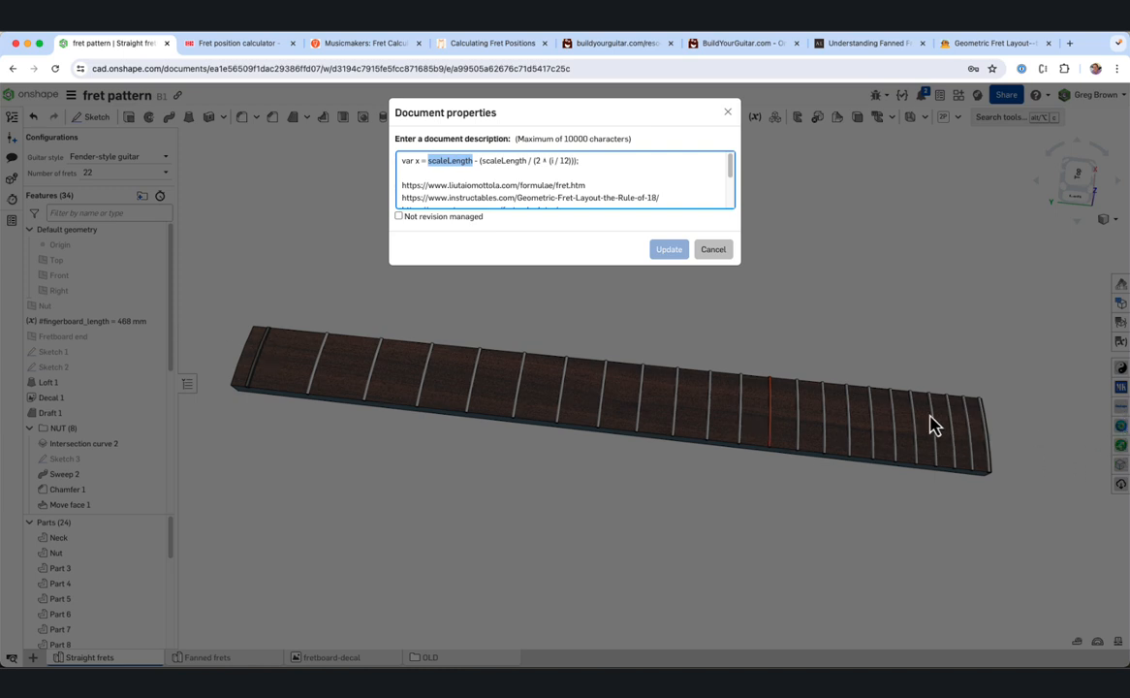
pyautogui.click(513, 168)
pyautogui.moveTo(423, 165); pyautogui.dragTo(572, 163)
pyautogui.click(534, 165)
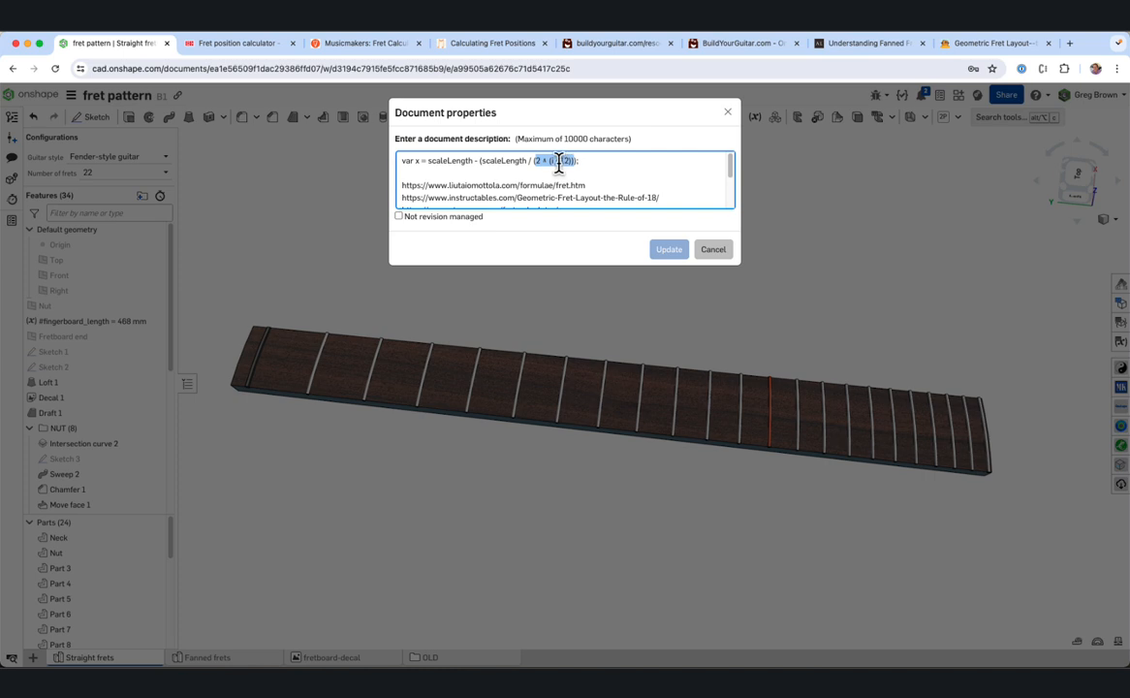
pyautogui.click(569, 164)
pyautogui.click(713, 250)
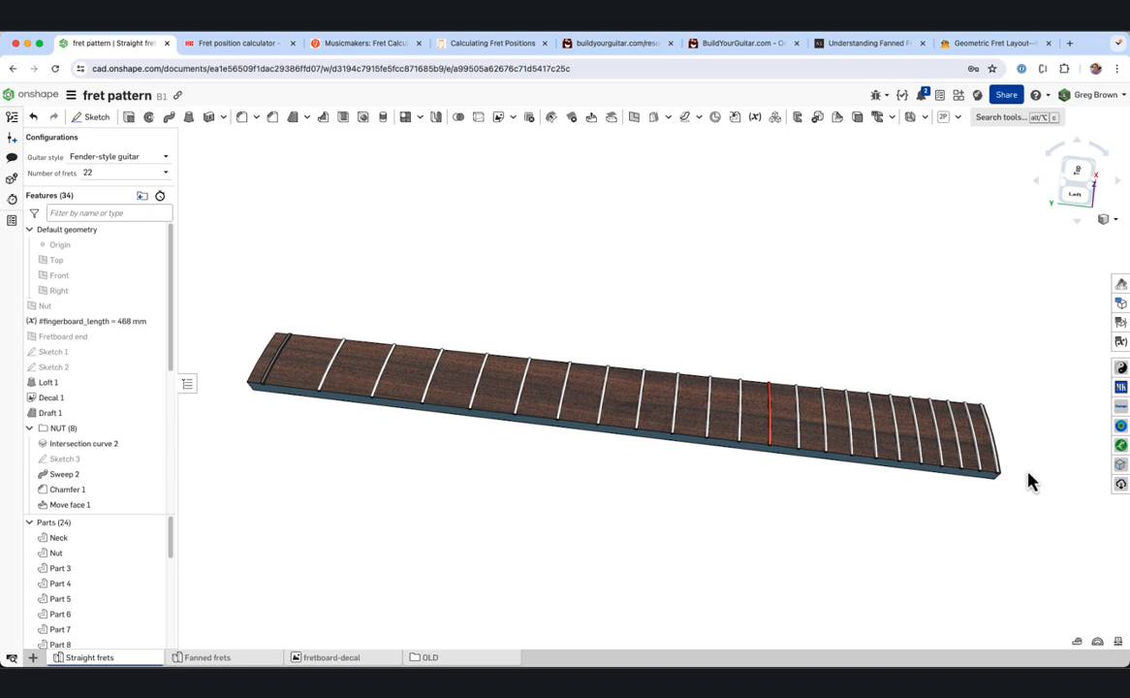
# Suppress the Decal 1 feature so the wood texture is removed from the fretboard
pyautogui.scroll(-1, 586, 386)
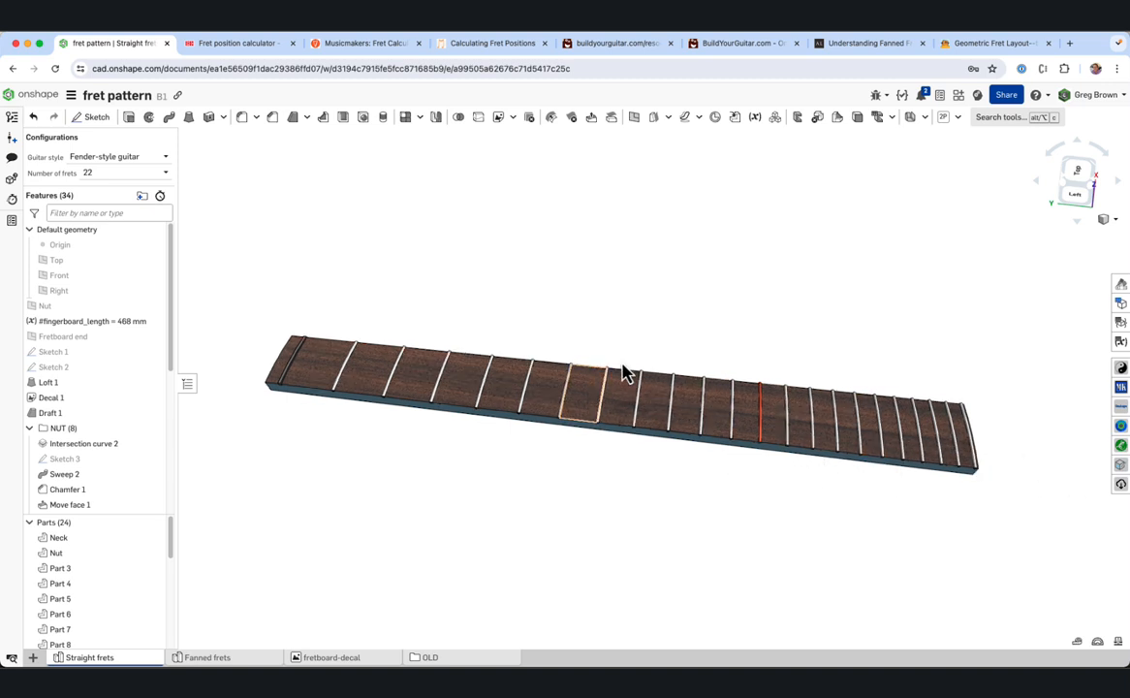
pyautogui.moveTo(625, 373); pyautogui.dragTo(702, 315, button='right')
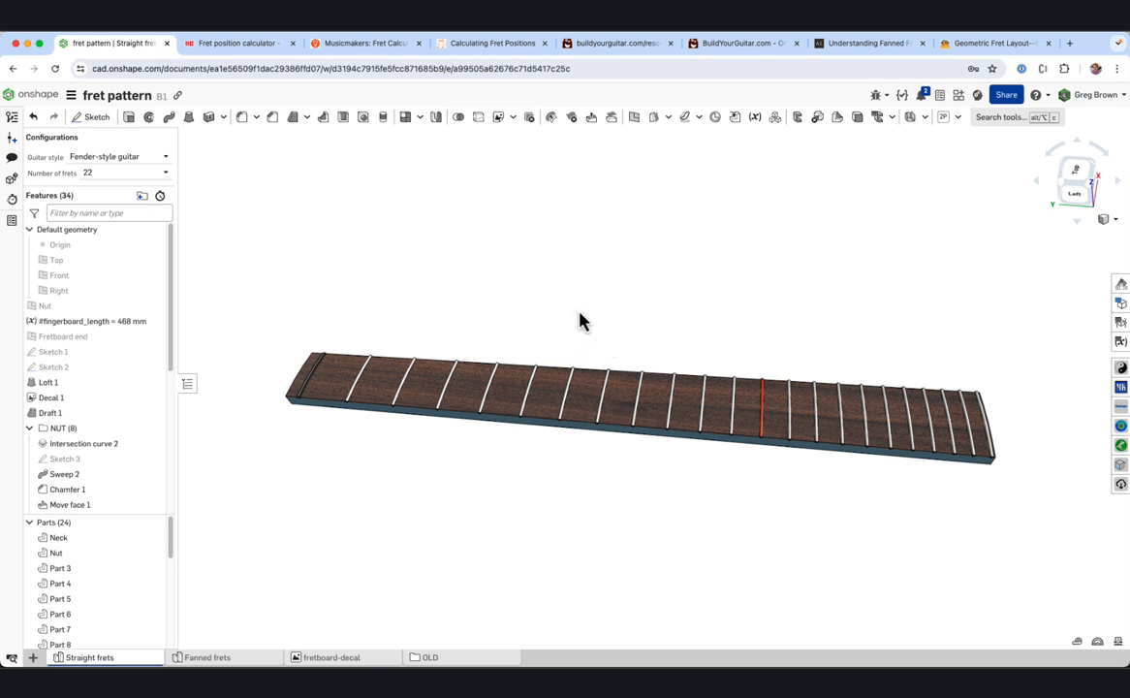
pyautogui.moveTo(581, 321); pyautogui.dragTo(441, 411, button='right')
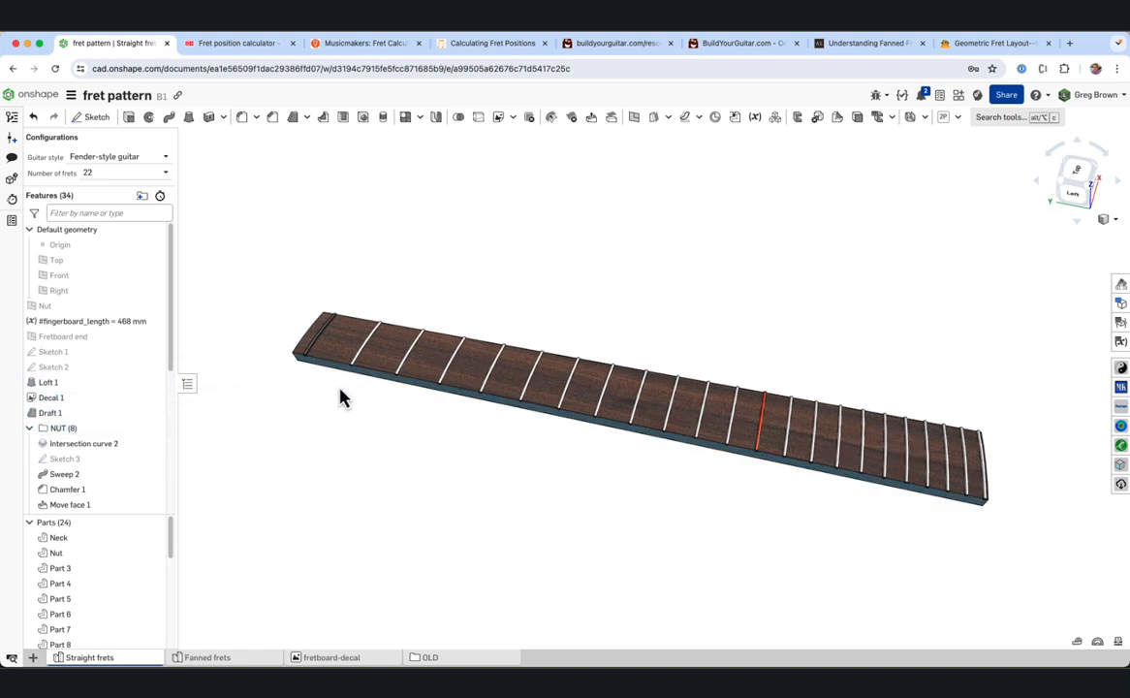
pyautogui.rightClick(89, 397)
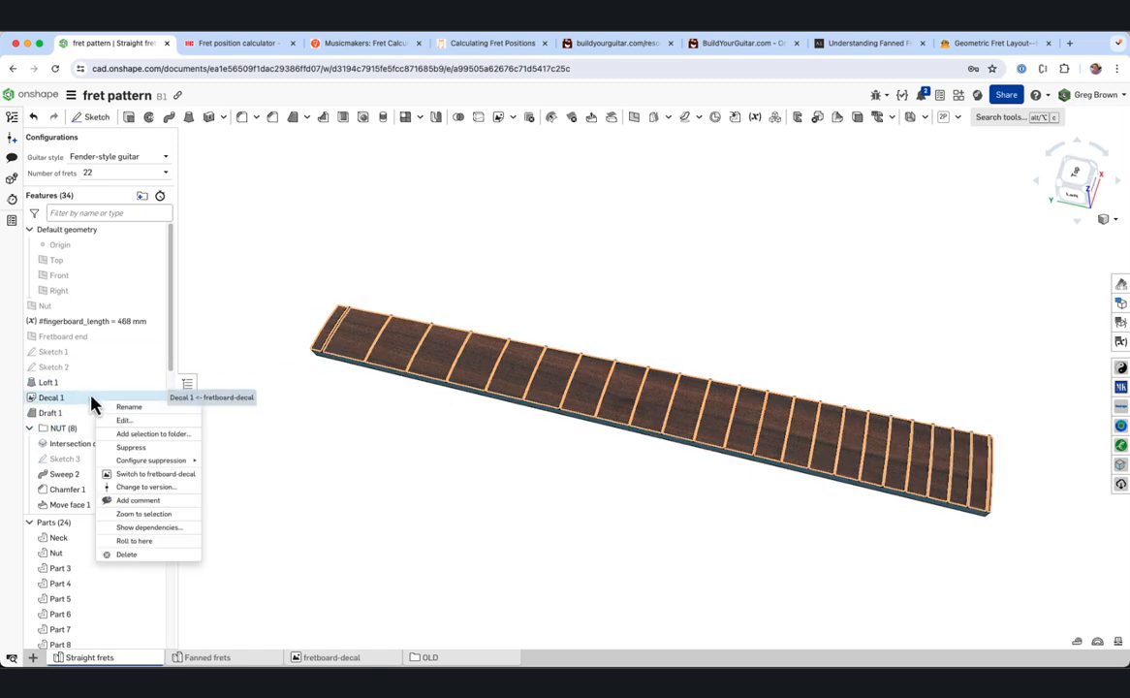
pyautogui.click(166, 448)
# Roll the feature history back to just after the #scale_length variable
pyautogui.scroll(-5, 165, 388)
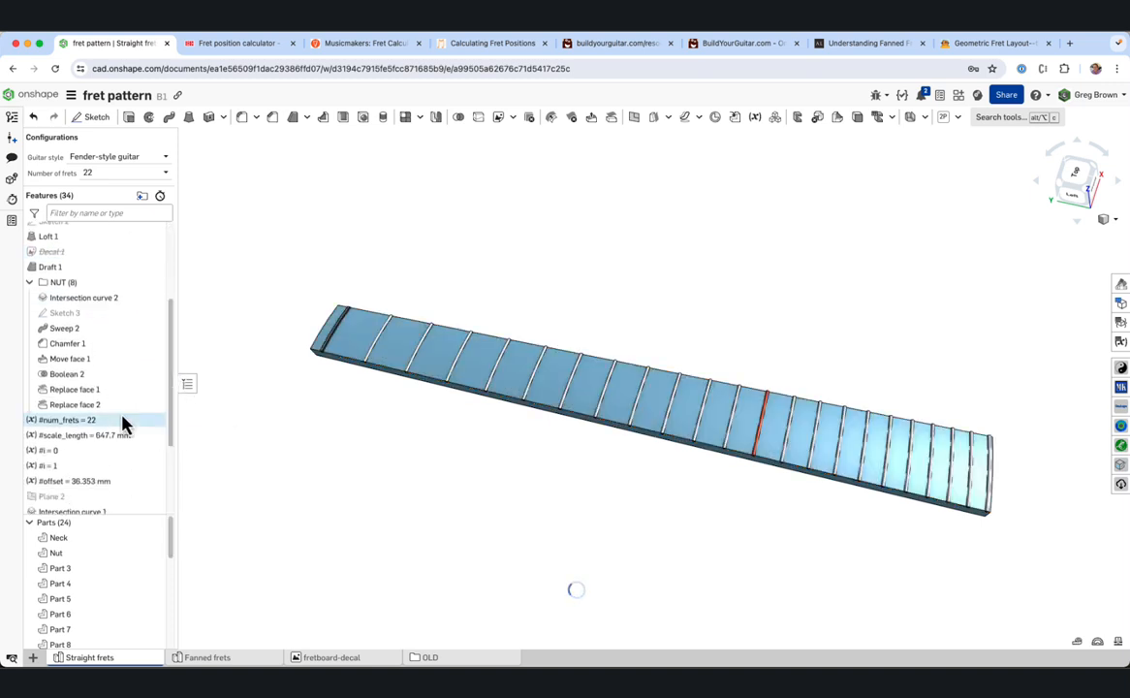
pyautogui.rightClick(122, 439)
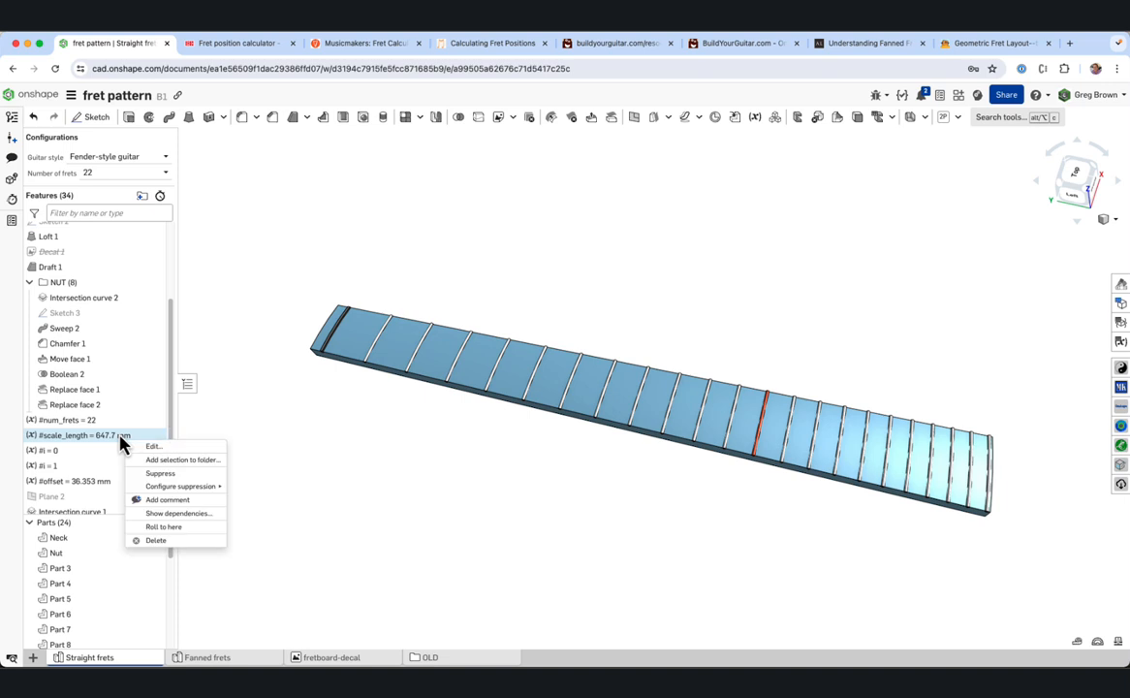
pyautogui.click(194, 527)
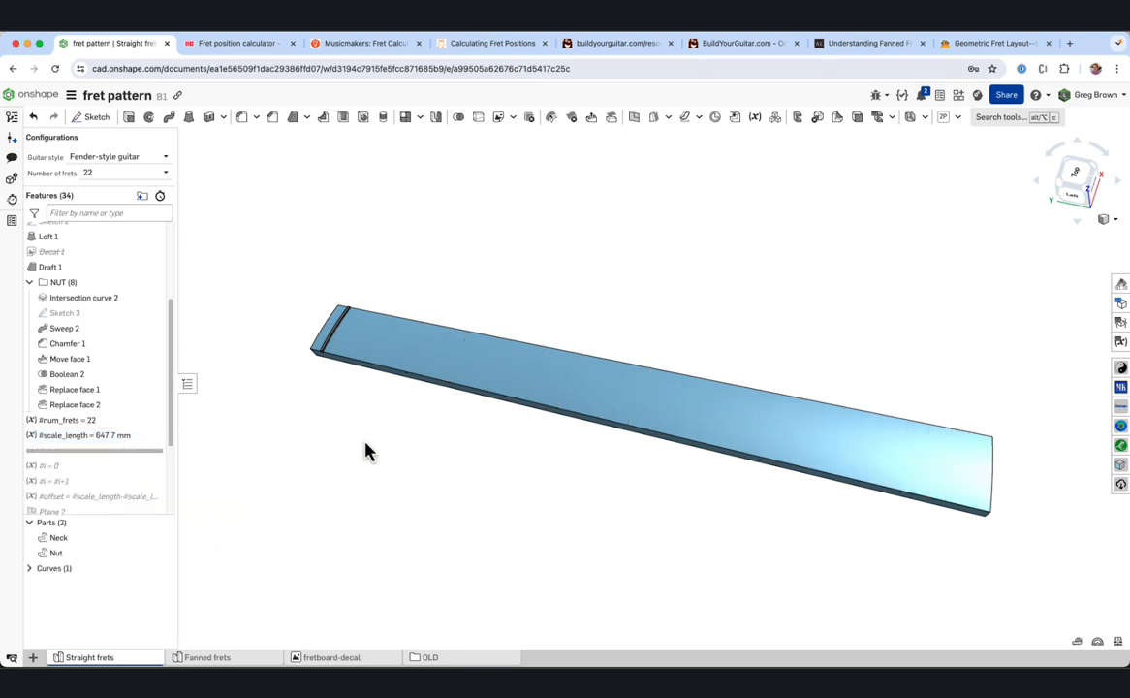
pyautogui.moveTo(367, 451); pyautogui.dragTo(361, 426, button='right')
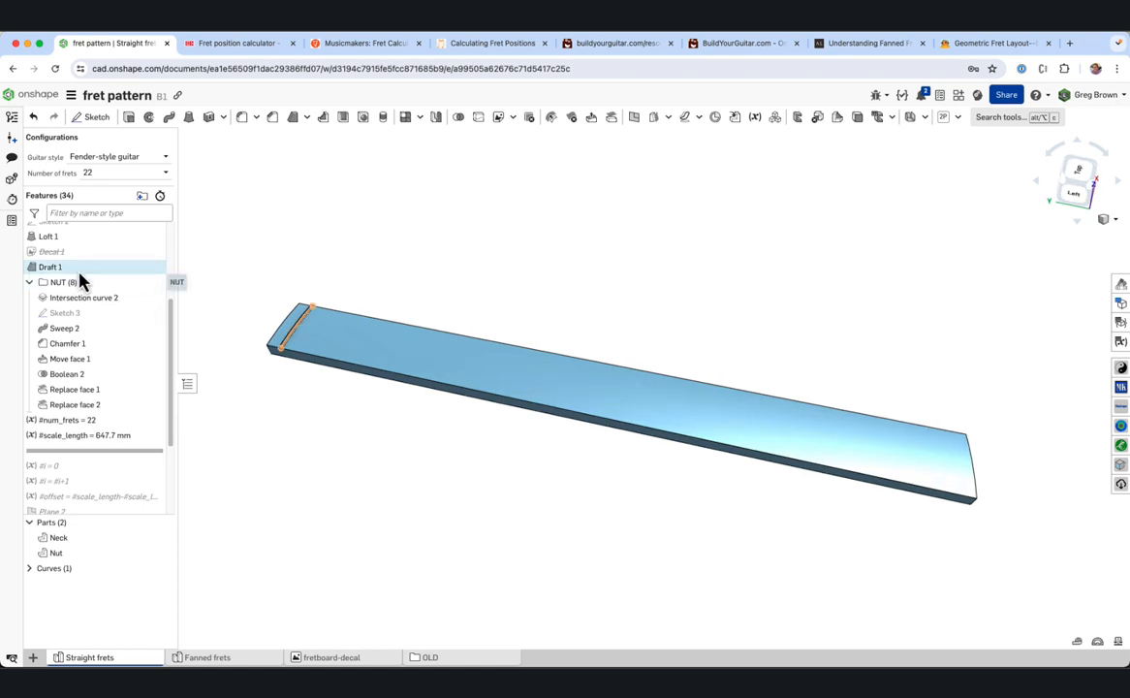
# Show the two hidden profile sketches, Sketch 1 and Sketch 2, at the ends of the fretboard
pyautogui.scroll(5, 175, 296)
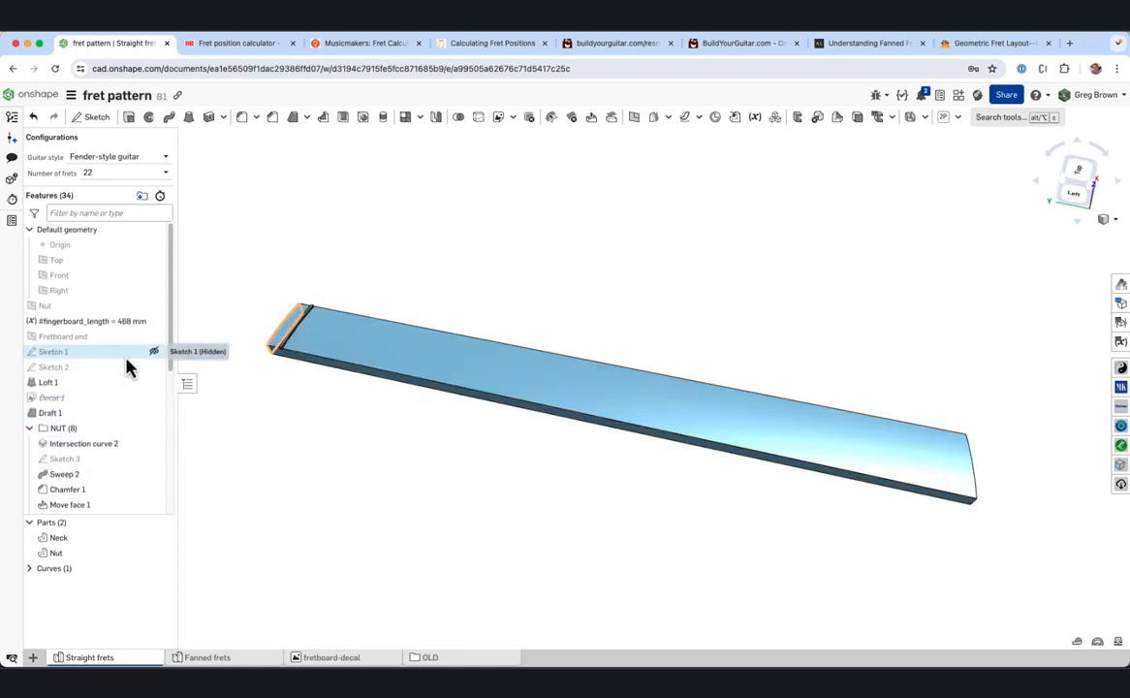
pyautogui.click(155, 352)
pyautogui.click(154, 367)
pyautogui.moveTo(272, 412); pyautogui.dragTo(318, 393, button='right')
# Set the appearance colour of Sketch 1 and Sketch 2 to blue (0000FF)
pyautogui.click(53, 352)
pyautogui.keyDown('shift'); pyautogui.click(58, 368); pyautogui.keyUp('shift')
pyautogui.rightClick(83, 371)
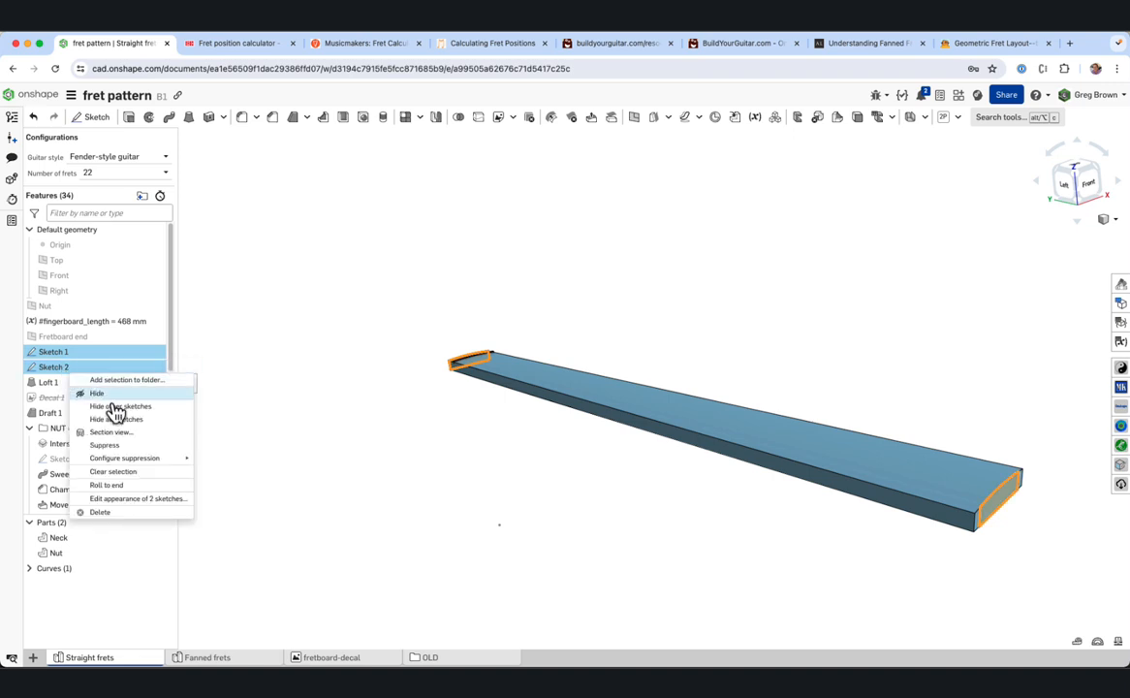
pyautogui.click(132, 504)
pyautogui.click(193, 483)
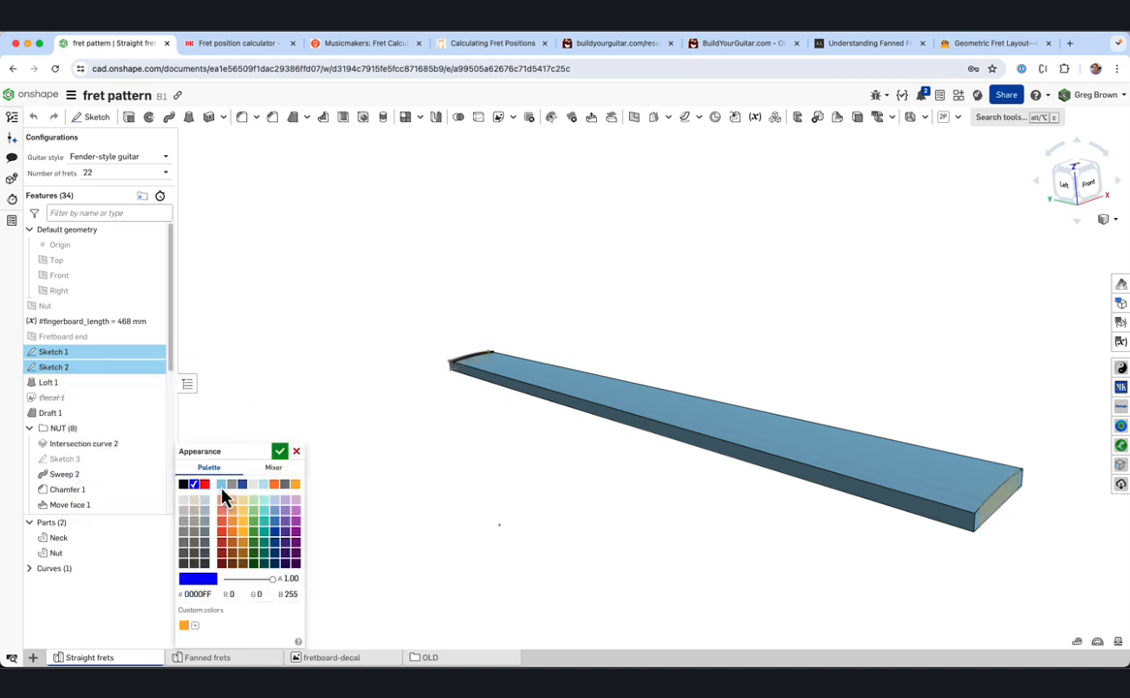
pyautogui.click(281, 452)
# Roll the feature history back to just after Loft 1
pyautogui.moveTo(608, 479)
pyautogui.mouseDown(button='right')
pyautogui.moveTo(626, 457)
pyautogui.moveTo(679, 465)
pyautogui.moveTo(657, 459)
pyautogui.mouseUp(button='right')
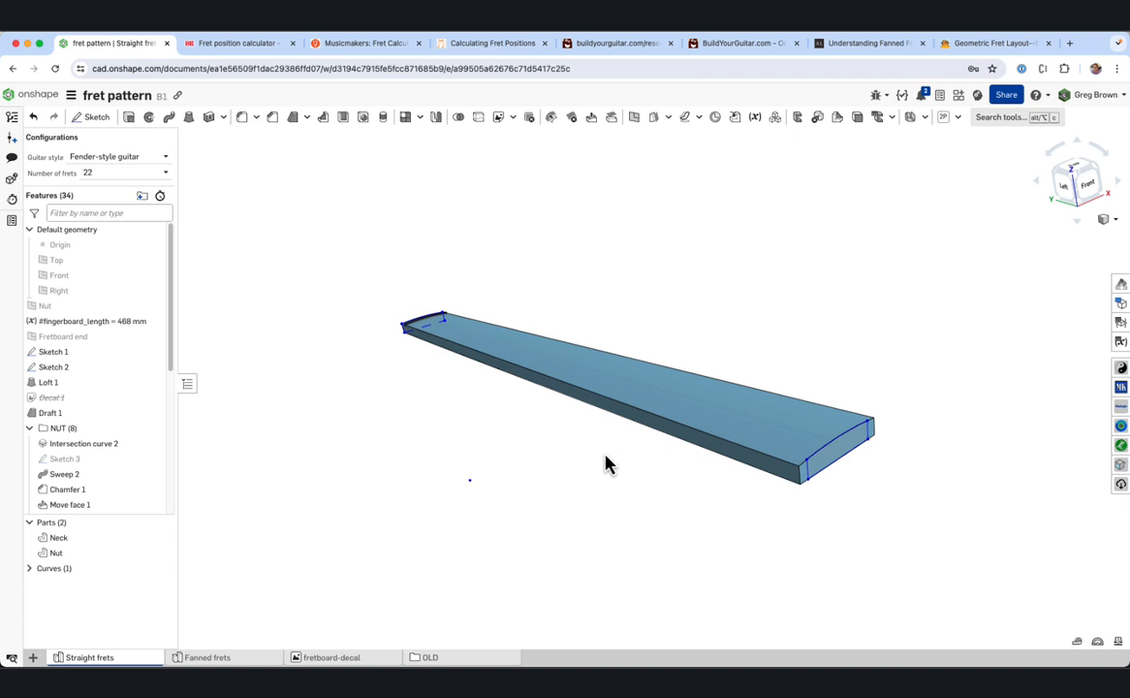
pyautogui.rightClick(94, 385)
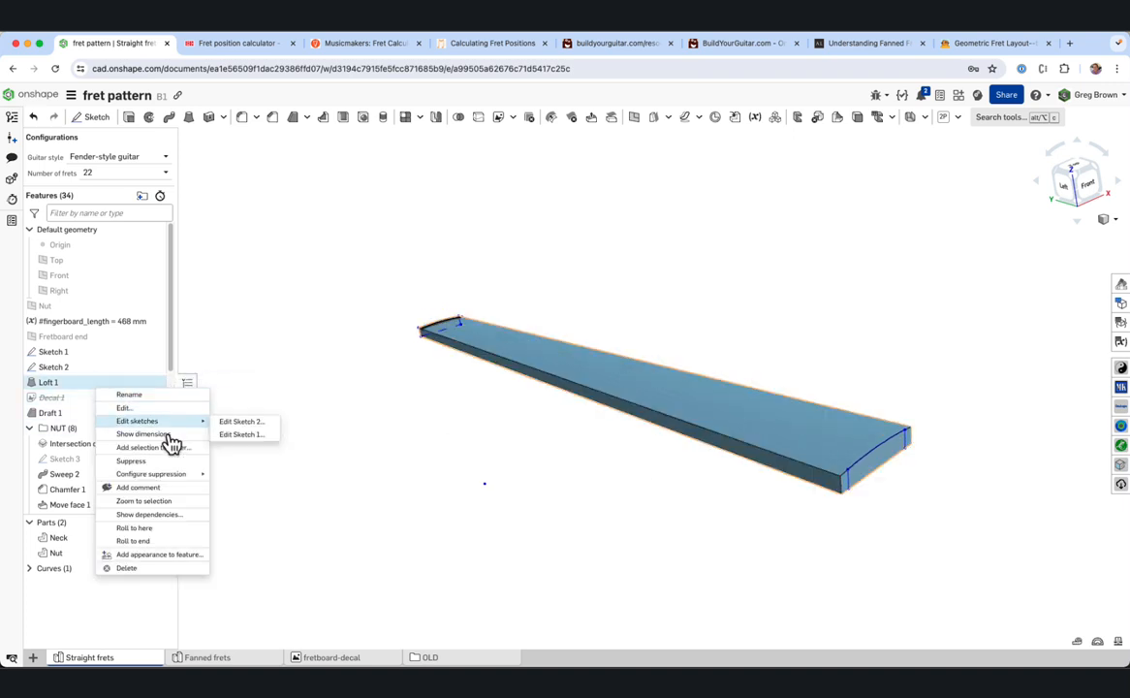
pyautogui.click(177, 529)
# Roll the history forward to include Draft 1 and inspect the drafted neck in front and isometric views
pyautogui.moveTo(318, 512); pyautogui.dragTo(459, 466, button='right')
pyautogui.moveTo(80, 398); pyautogui.dragTo(84, 426)
pyautogui.hotkey('shift', '1')
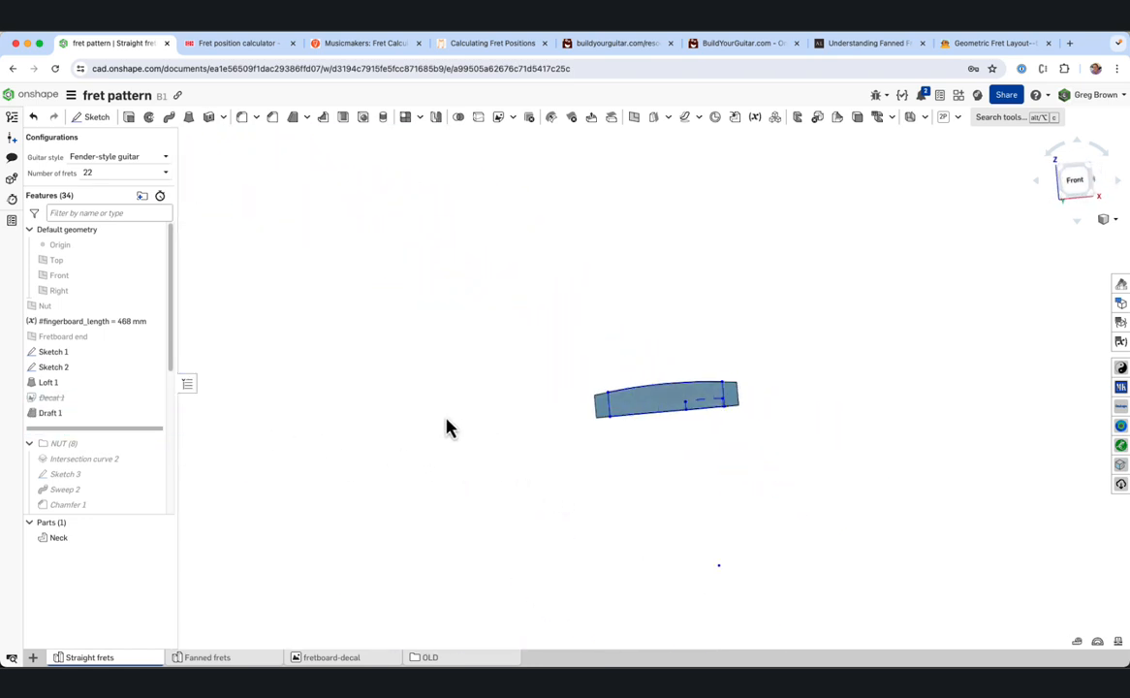
pyautogui.hotkey('shift', '7')
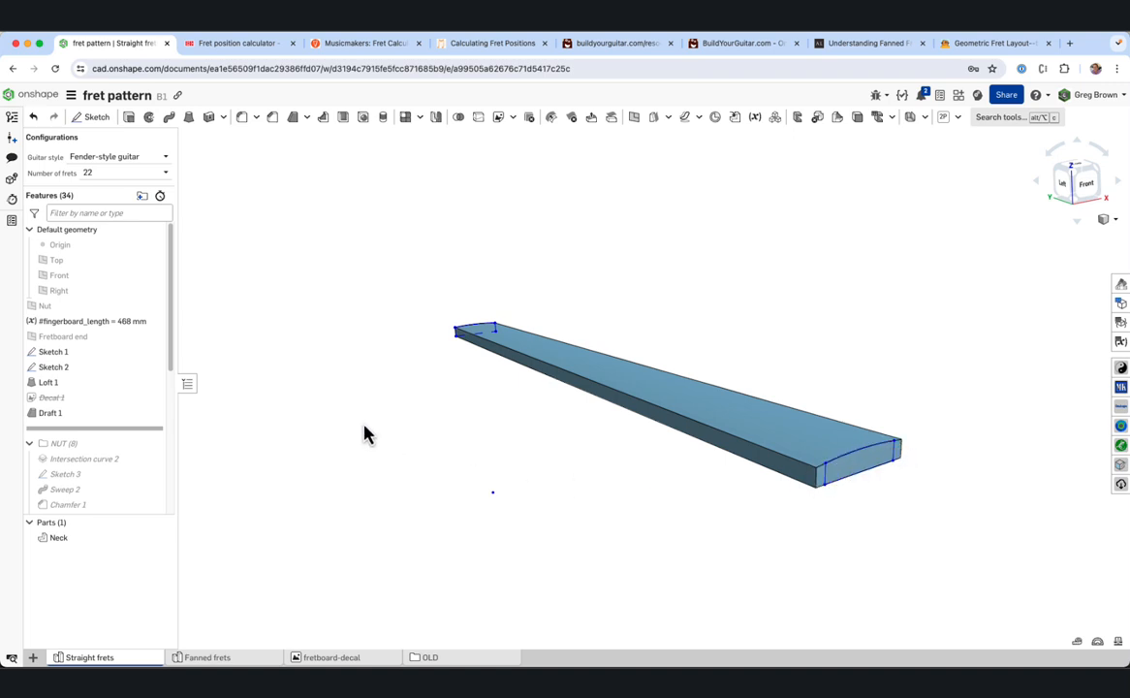
# Roll the history back to just before Draft 1 and check the radius of the lofted neck's curved top face
pyautogui.moveTo(102, 438); pyautogui.dragTo(97, 418)
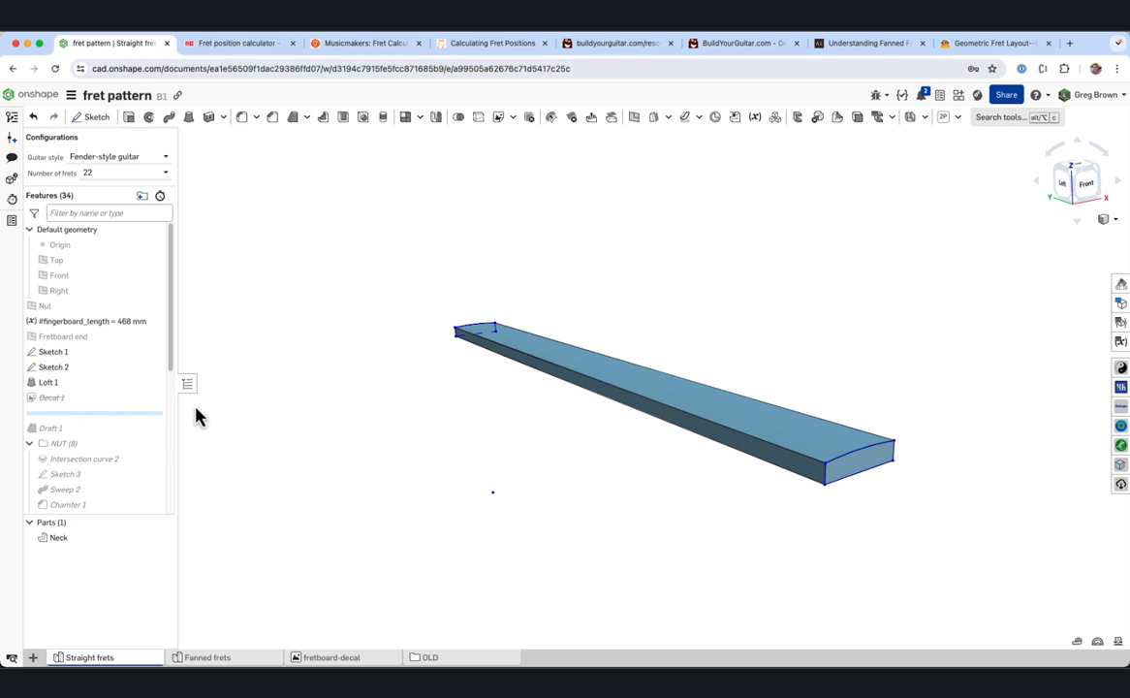
pyautogui.moveTo(524, 356); pyautogui.dragTo(497, 353, button='right')
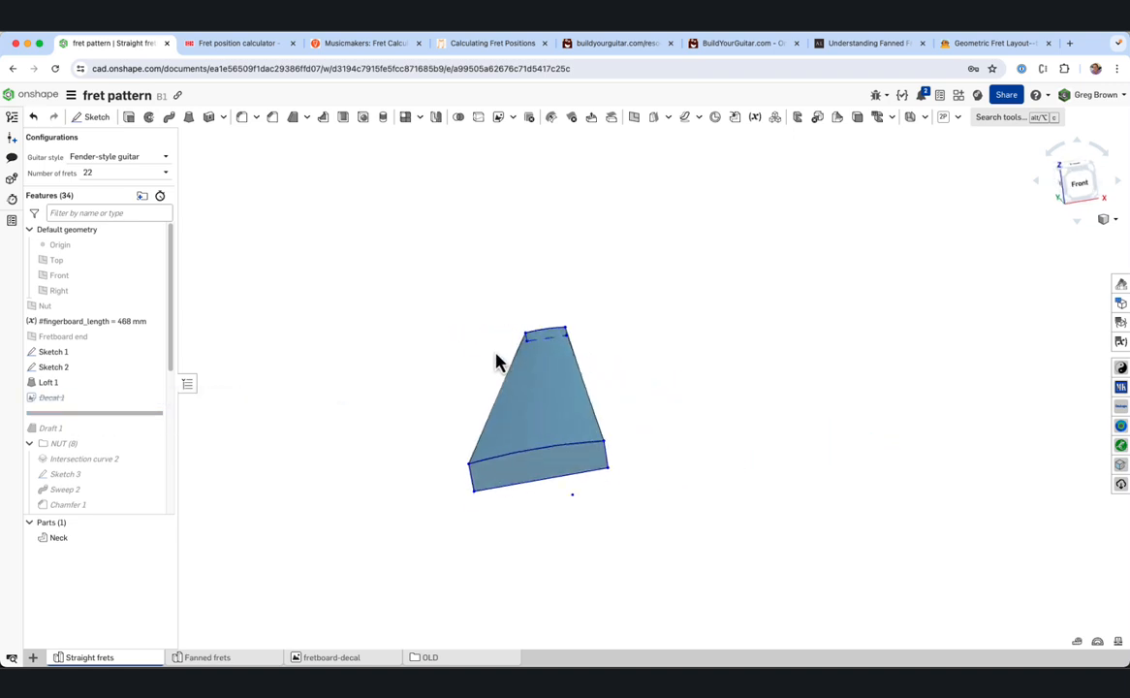
pyautogui.moveTo(552, 456); pyautogui.dragTo(625, 441, button='right')
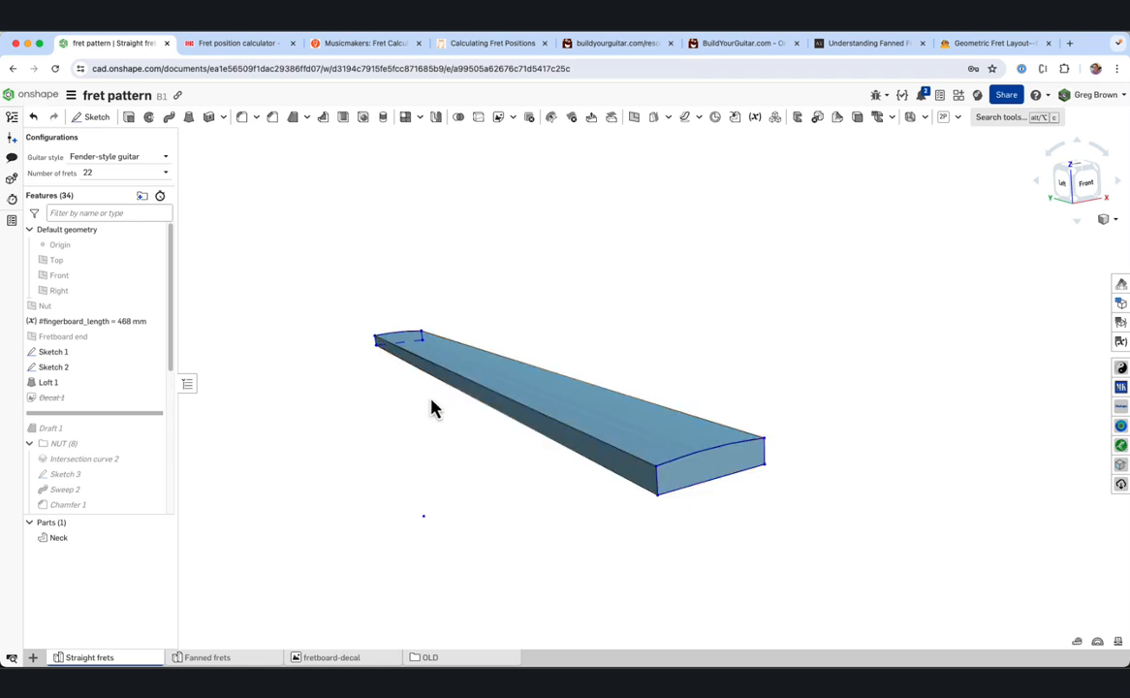
pyautogui.moveTo(402, 411); pyautogui.dragTo(401, 407, button='right')
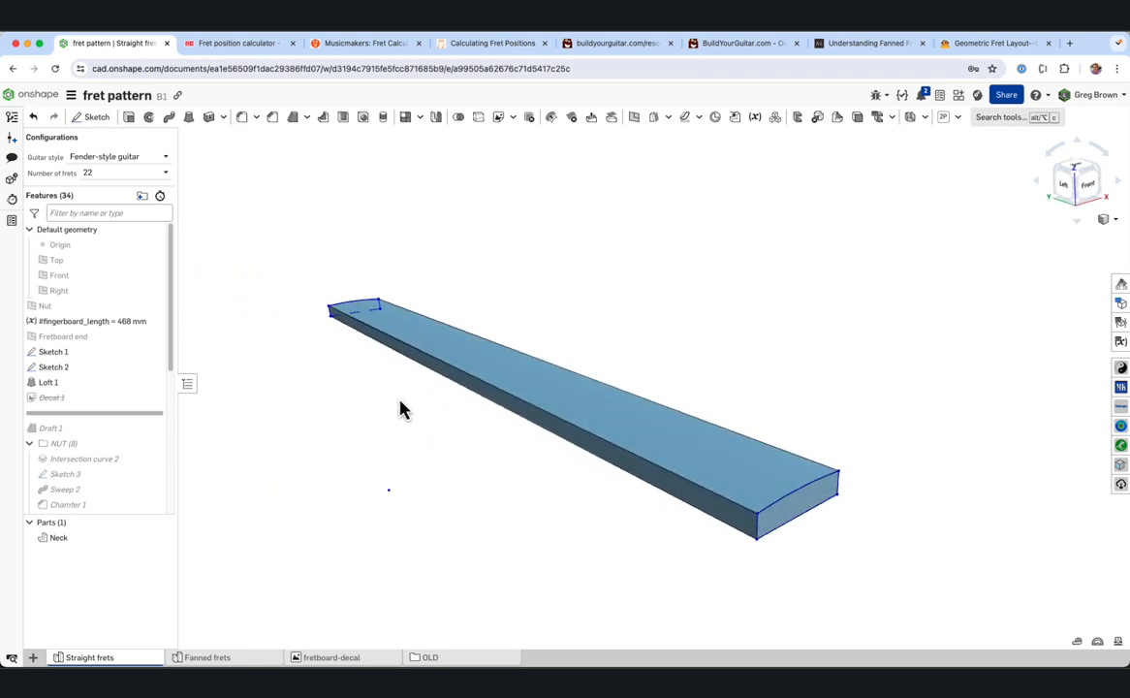
pyautogui.click(698, 426)
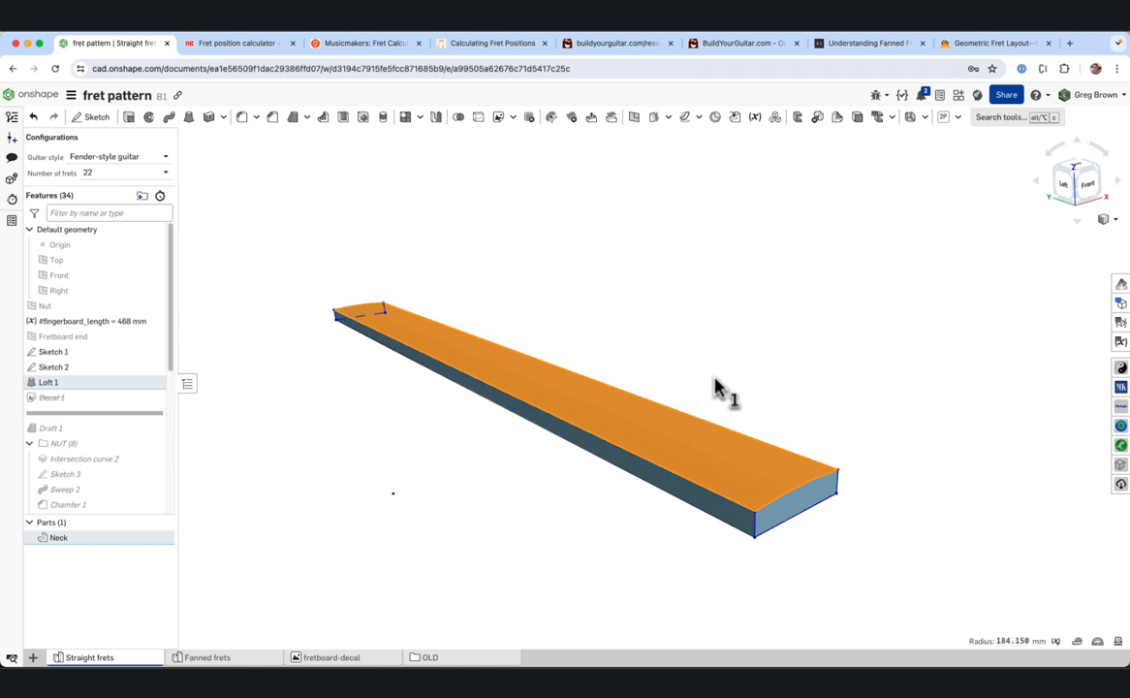
pyautogui.moveTo(716, 382); pyautogui.dragTo(466, 438, button='right')
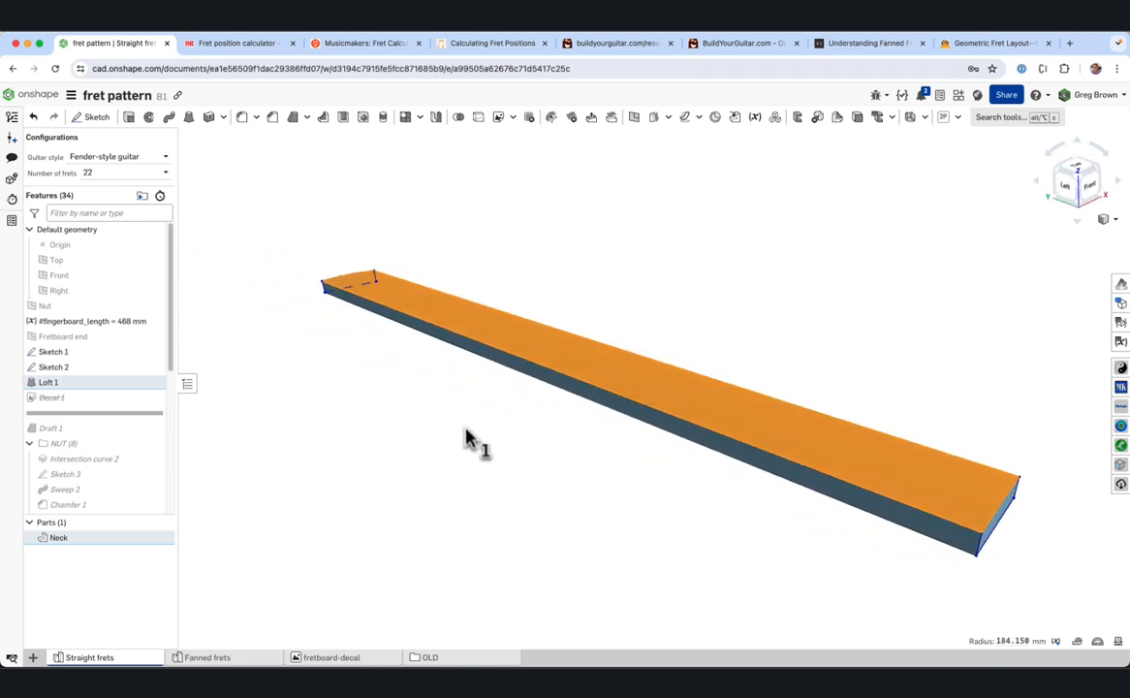
# Unsuppress the Decal 1 feature to restore the wood texture on the neck's top face
pyautogui.click(133, 398)
pyautogui.rightClick(84, 401)
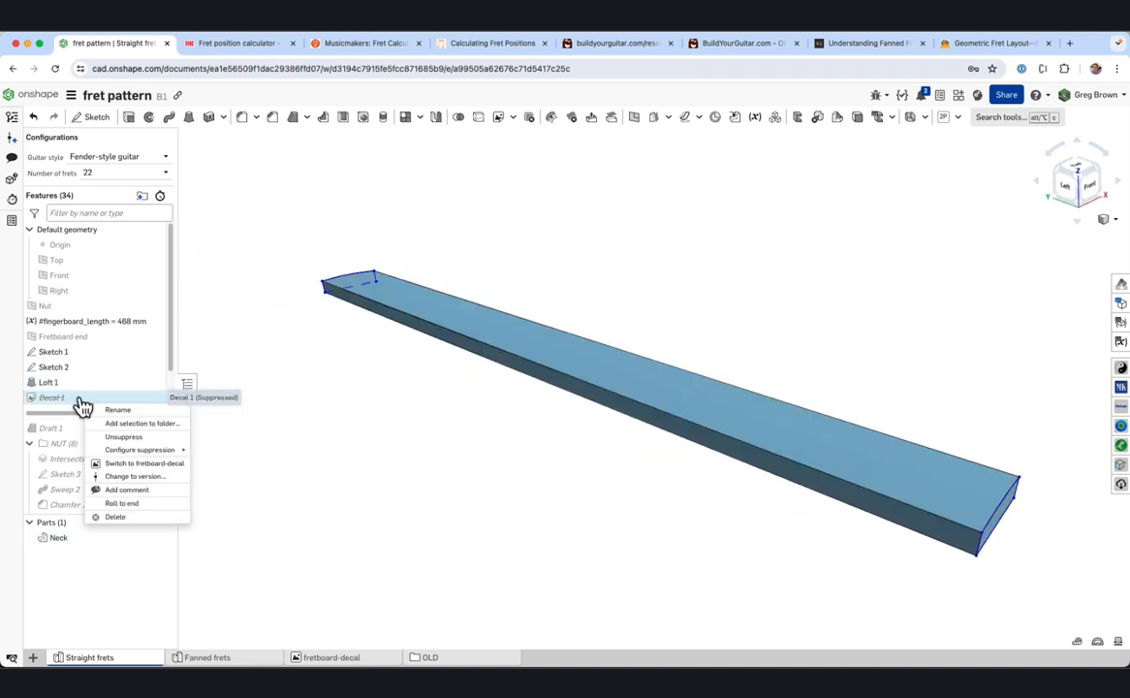
pyautogui.click(142, 441)
pyautogui.moveTo(494, 417); pyautogui.dragTo(480, 359, button='right')
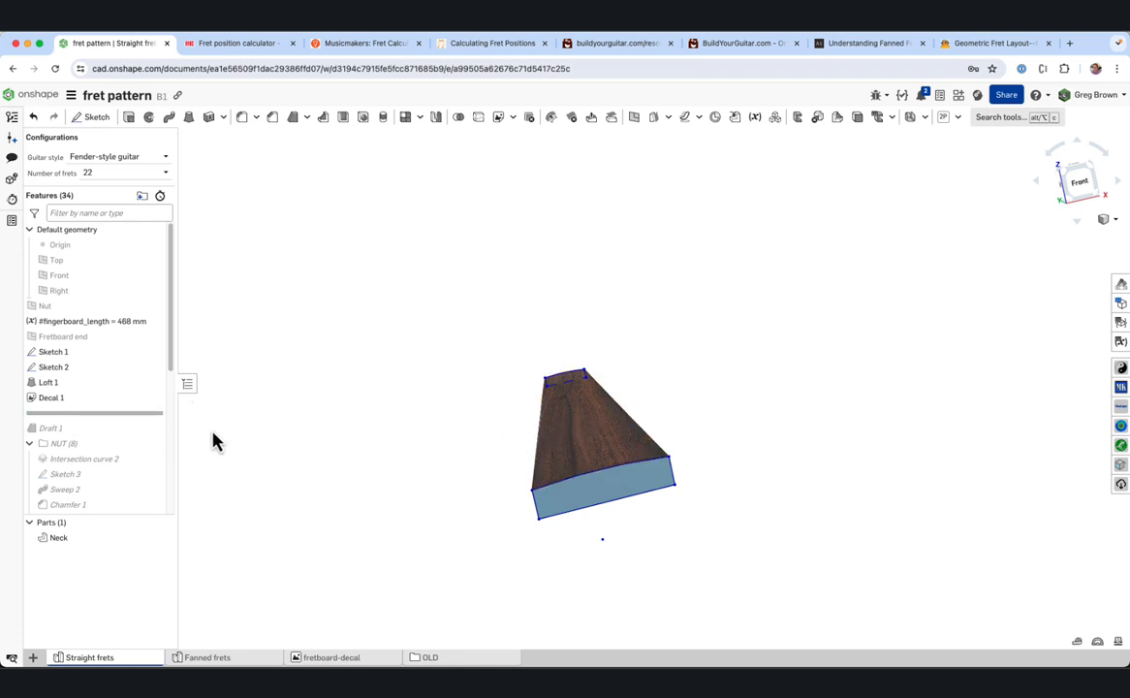
# Roll the feature history forward past Draft 1 and inspect the neck's drafted sides from several angles
pyautogui.moveTo(116, 423); pyautogui.dragTo(117, 444)
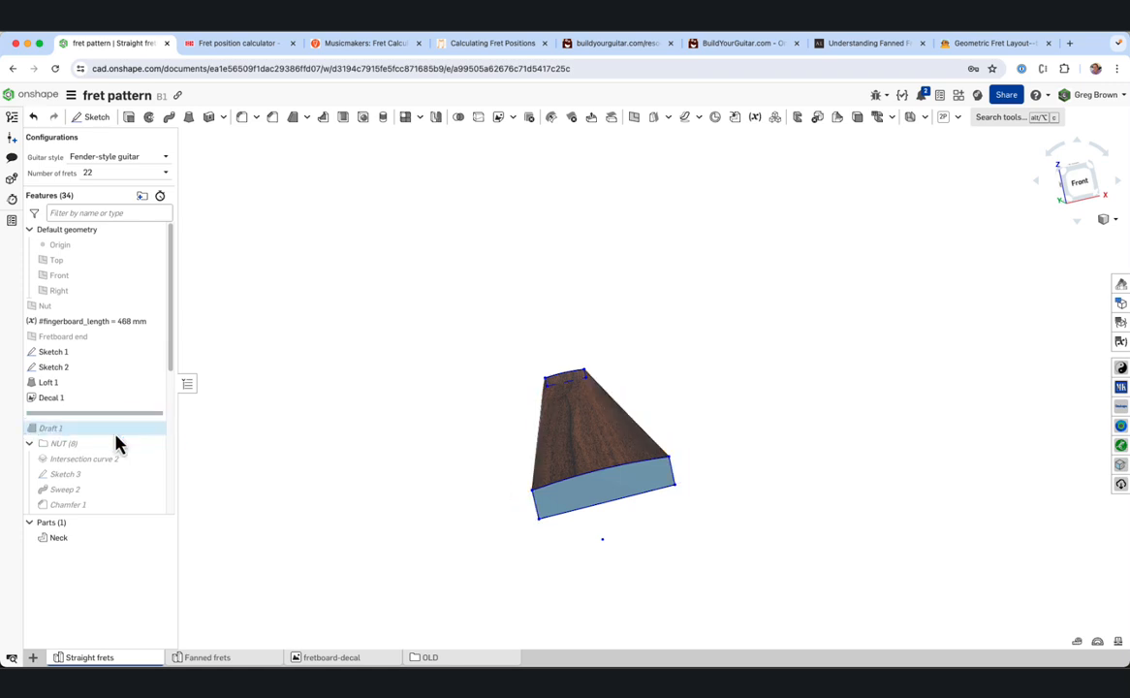
pyautogui.moveTo(548, 471); pyautogui.dragTo(646, 419, button='right')
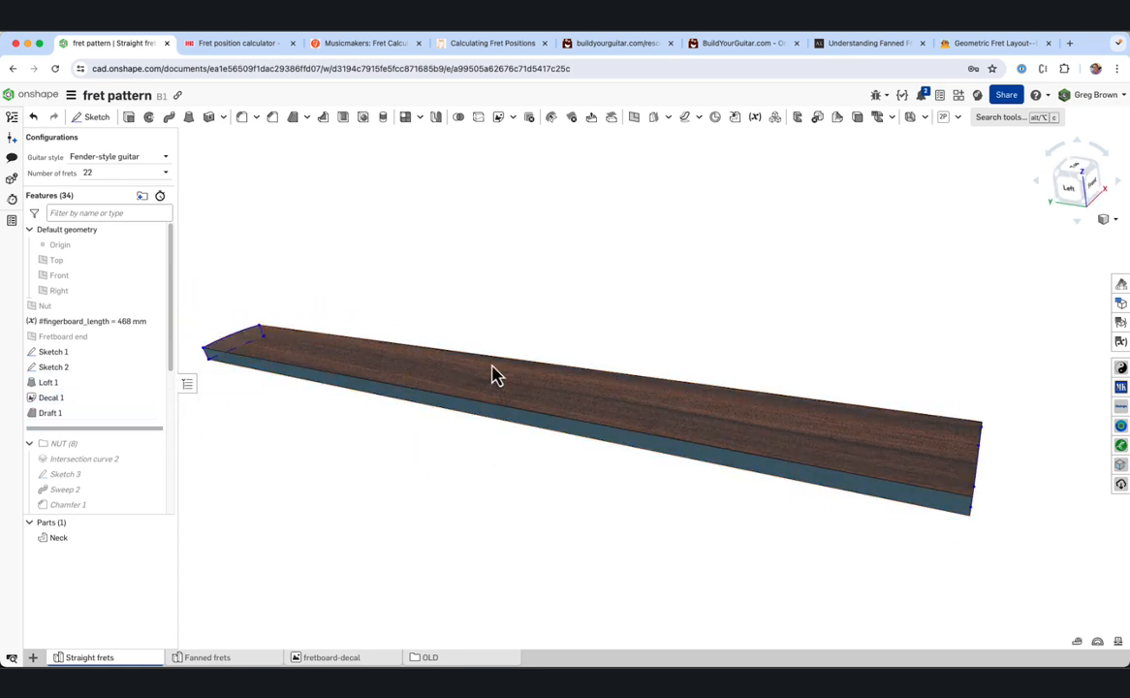
pyautogui.moveTo(492, 375); pyautogui.dragTo(648, 391, button='right')
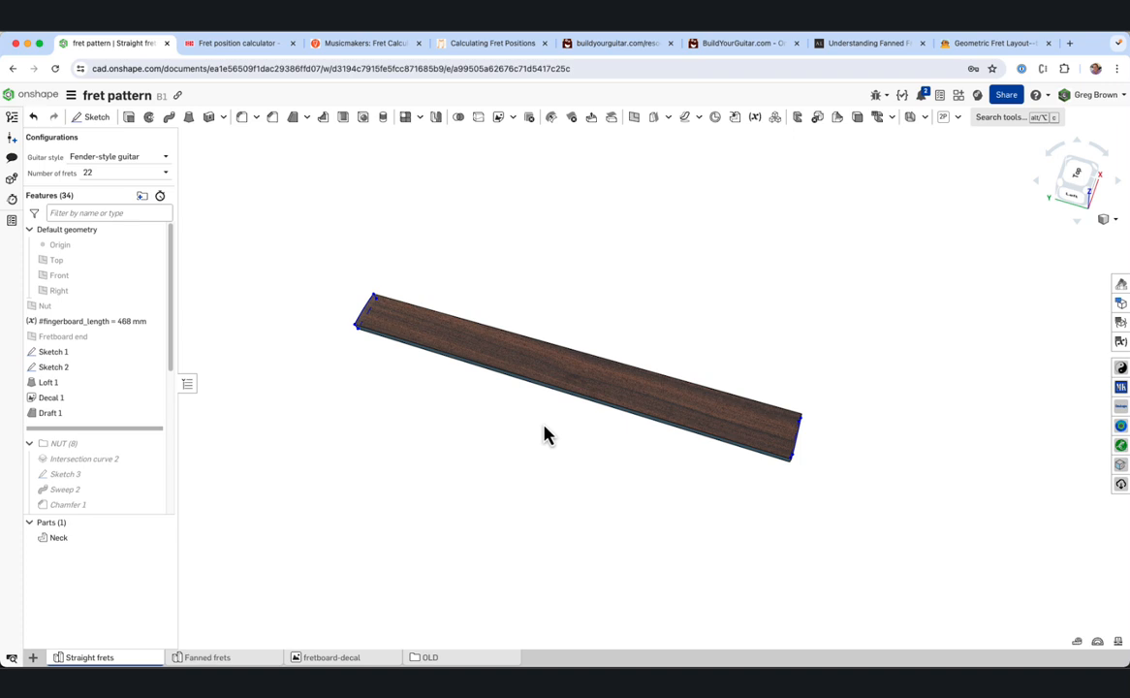
pyautogui.moveTo(257, 430); pyautogui.dragTo(543, 409, button='right')
pyautogui.scroll(3, 473, 381)
pyautogui.scroll(-2, 572, 386)
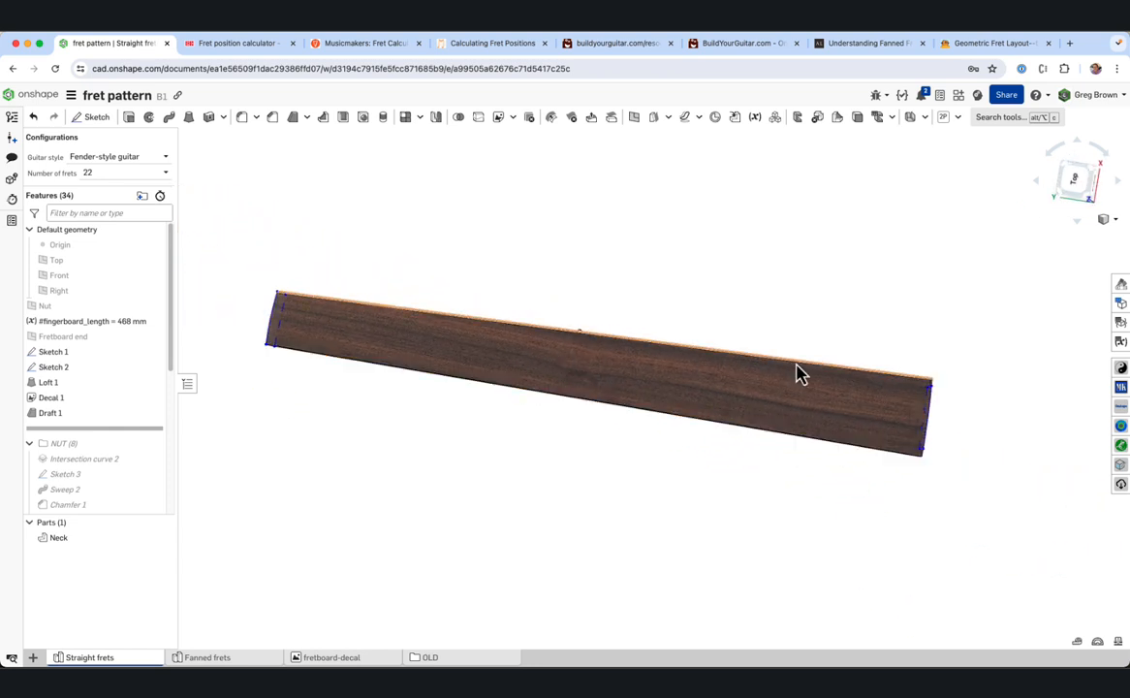
pyautogui.moveTo(707, 411); pyautogui.dragTo(301, 417, button='right')
# Roll the history forward to include Intersection curve 2 and show Curve 1 across the neck's top face near the nut end
pyautogui.scroll(-2, 112, 407)
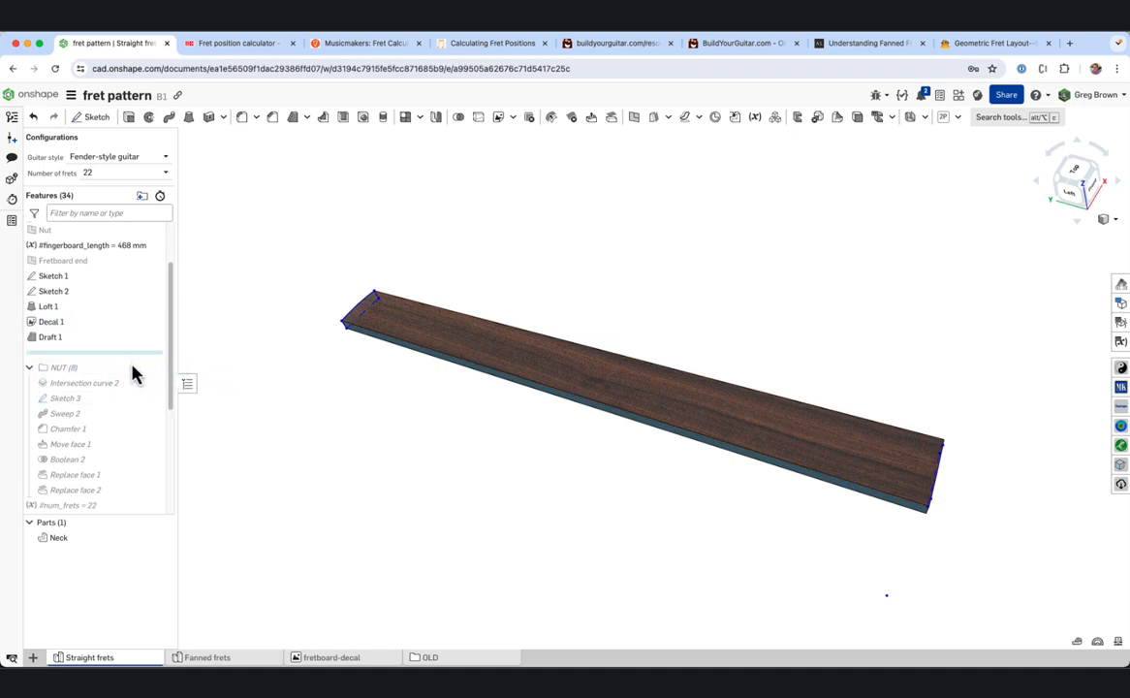
pyautogui.moveTo(134, 373); pyautogui.dragTo(155, 381)
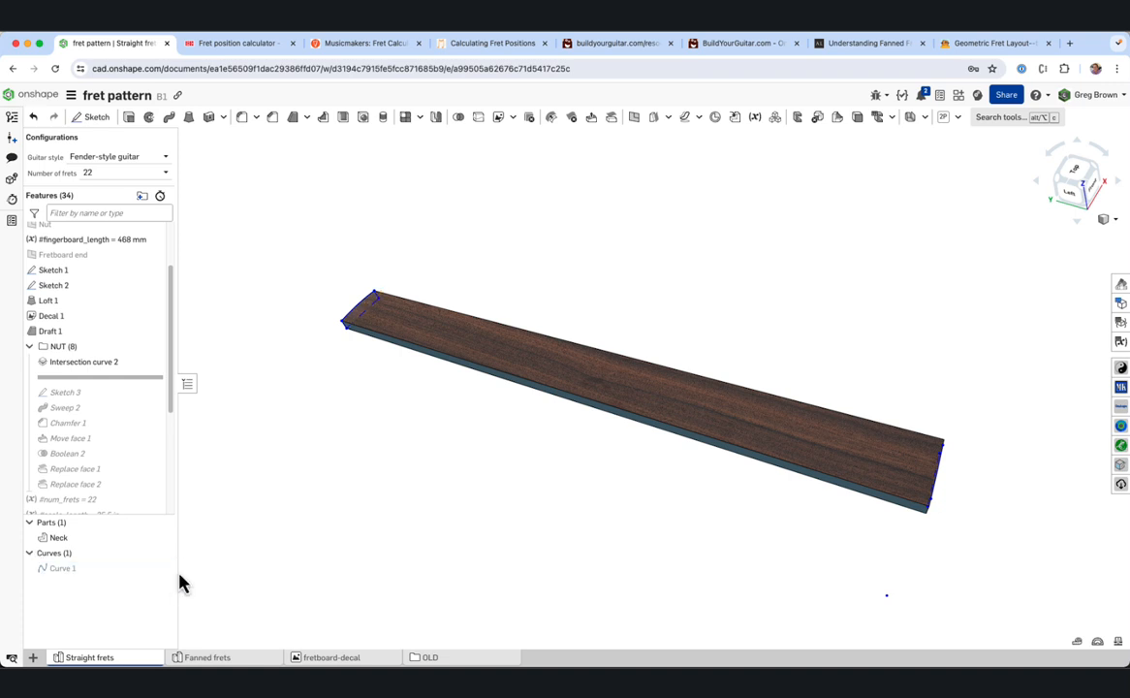
pyautogui.click(165, 569)
pyautogui.moveTo(348, 423)
pyautogui.mouseDown(button='right')
pyautogui.moveTo(370, 424)
pyautogui.moveTo(361, 419)
pyautogui.mouseUp(button='right')
pyautogui.scroll(5, 232, 293)
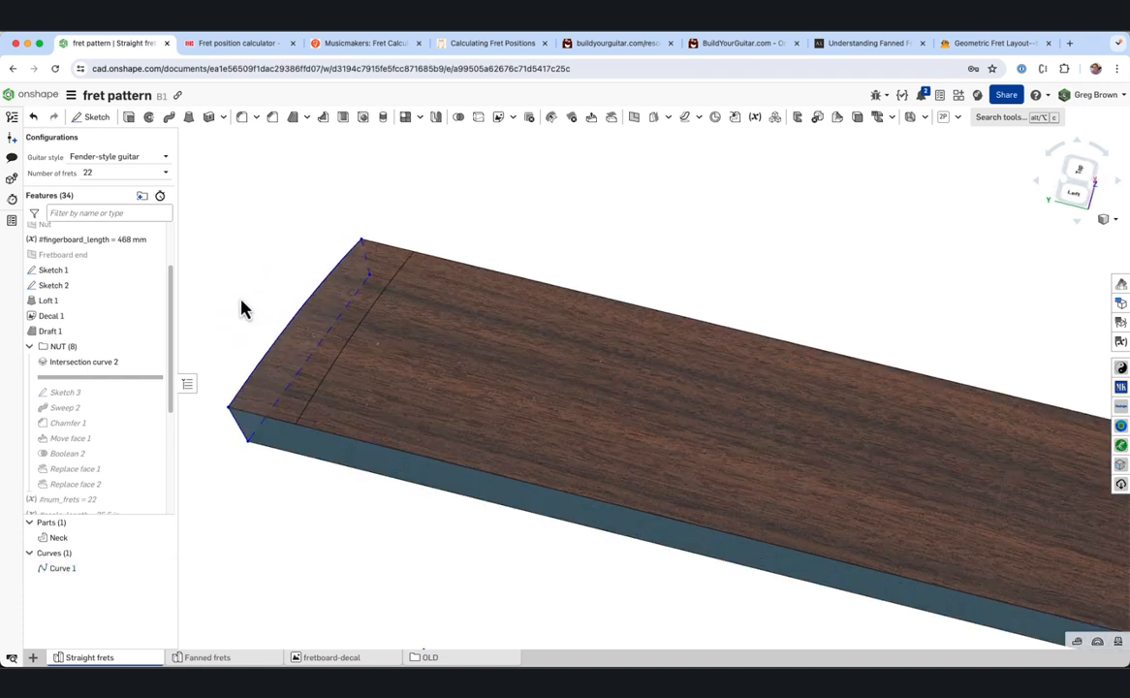
pyautogui.moveTo(242, 309); pyautogui.dragTo(346, 348, button='right')
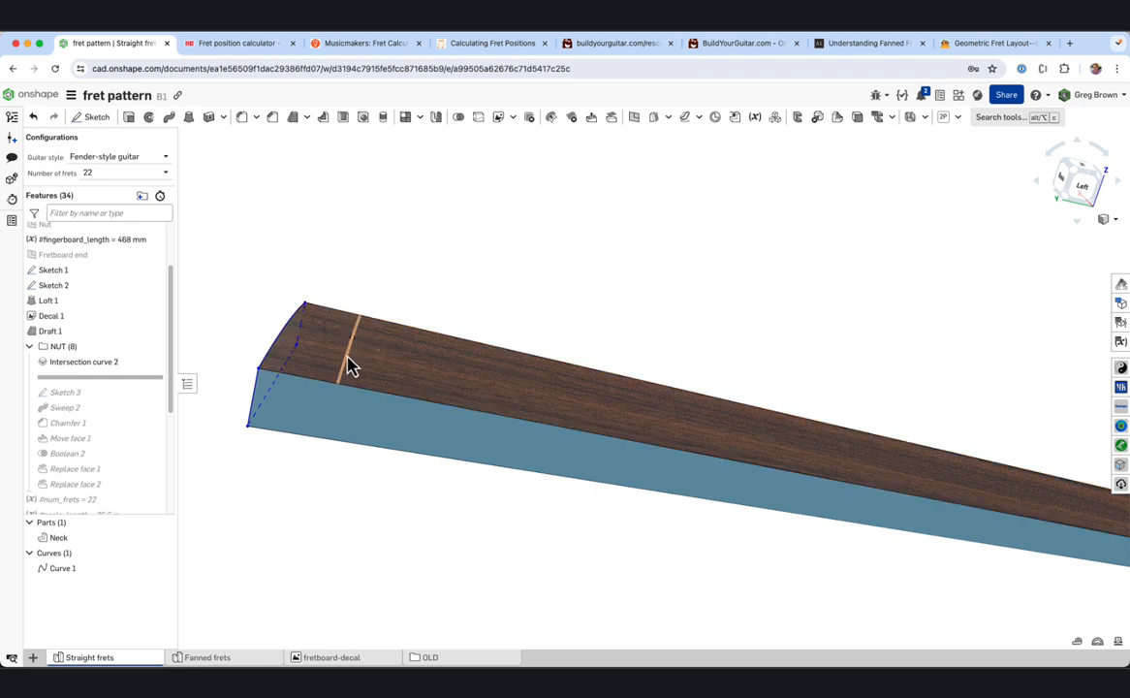
pyautogui.scroll(-5, 347, 352)
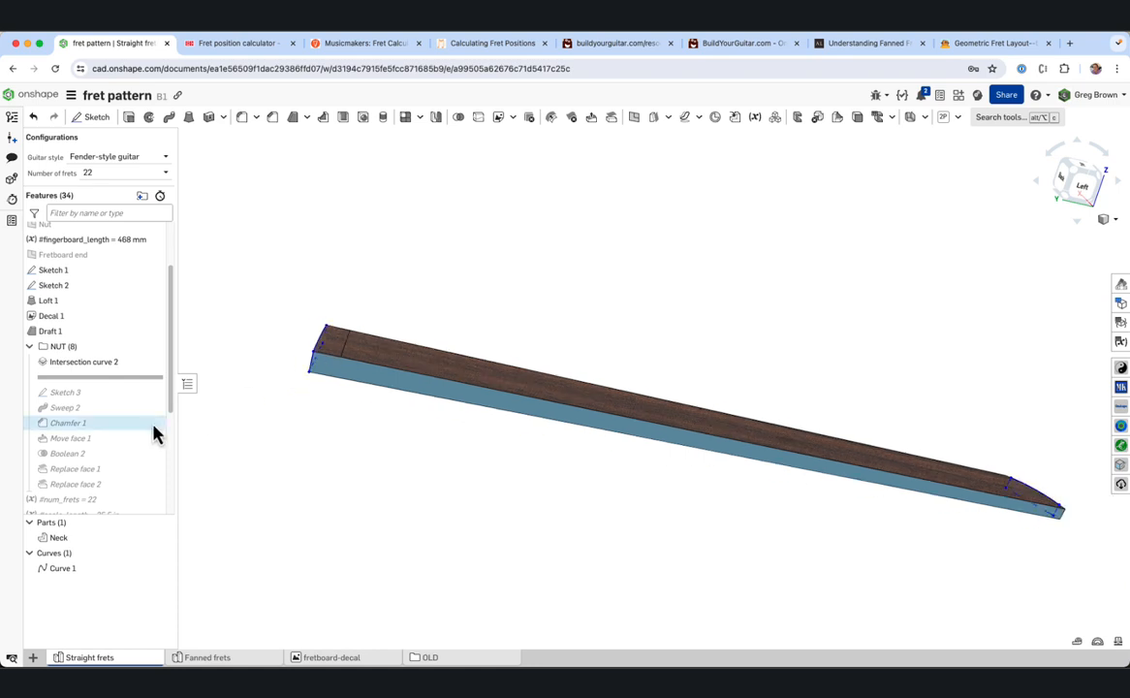
# Roll the history forward to include Sketch 3 and show its small square profile on the intersection curve
pyautogui.moveTo(121, 397); pyautogui.dragTo(127, 411)
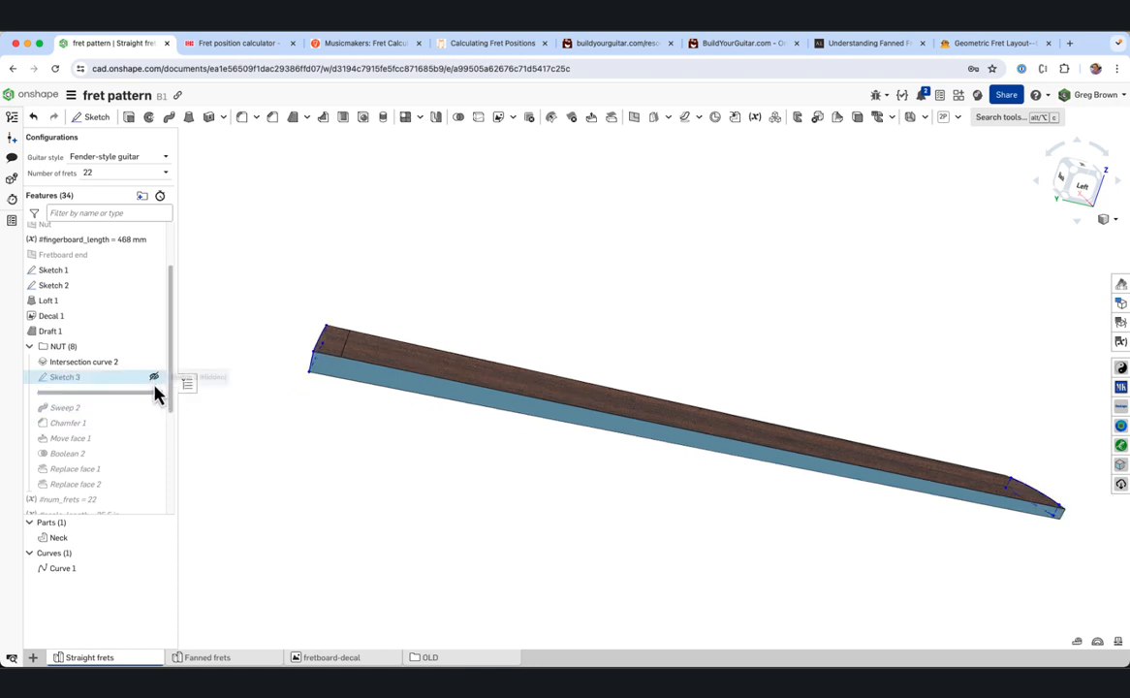
pyautogui.click(154, 378)
pyautogui.scroll(1, 343, 339)
pyautogui.scroll(5, 344, 339)
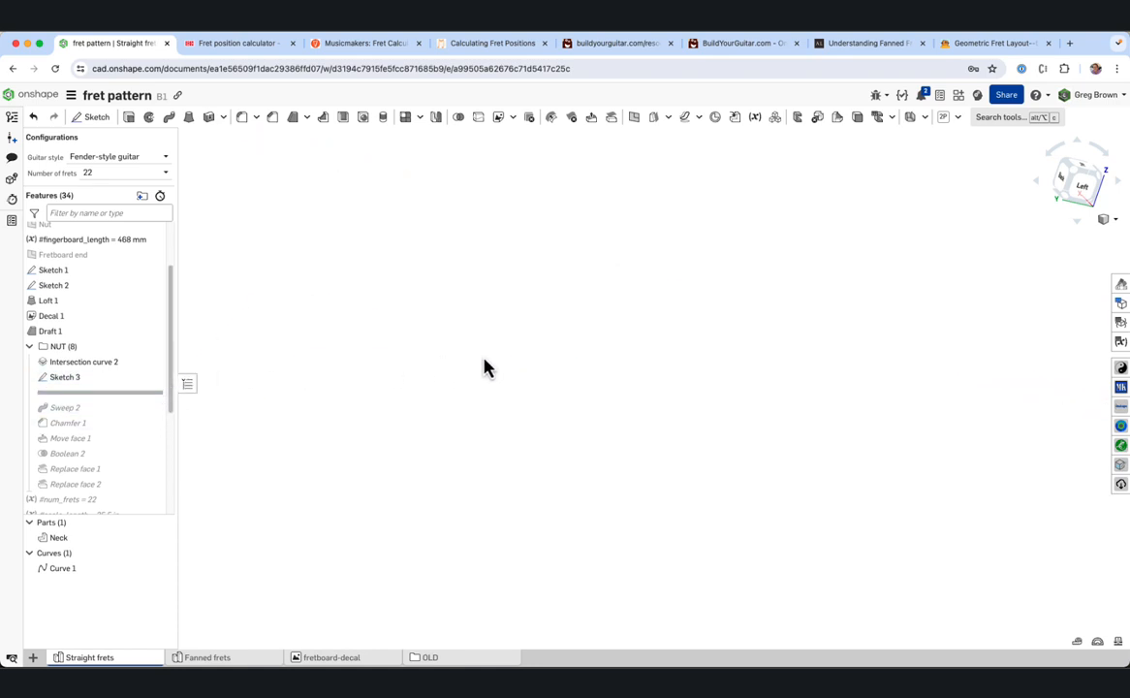
pyautogui.scroll(-6, 485, 368)
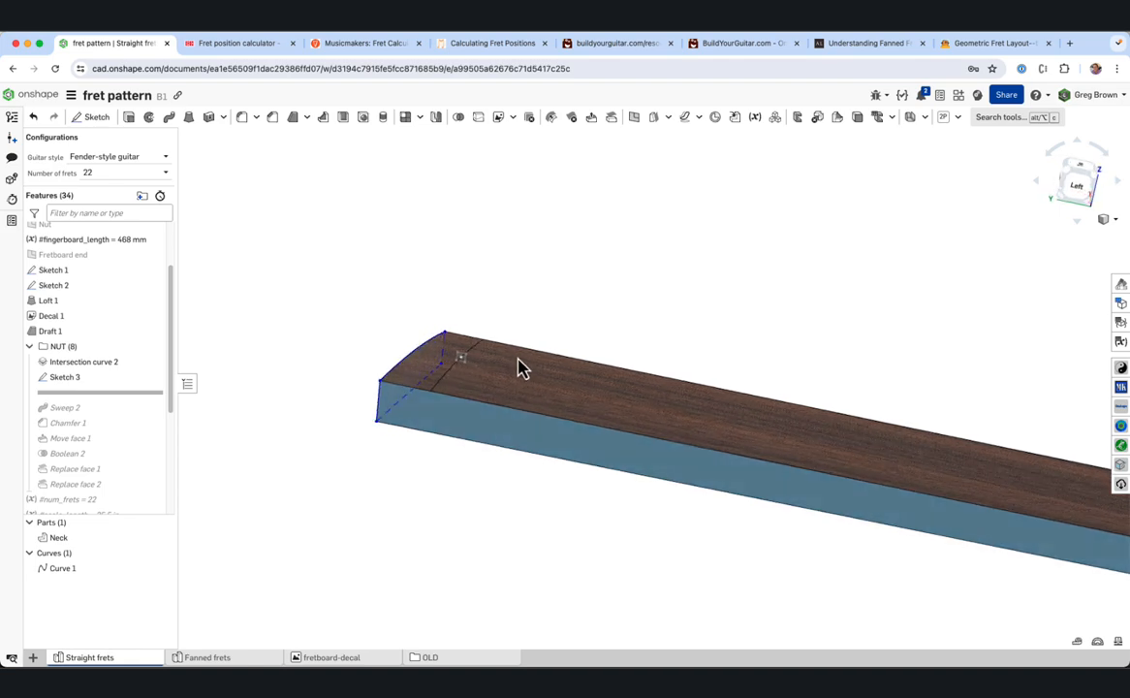
pyautogui.moveTo(518, 368); pyautogui.dragTo(447, 362, button='right')
pyautogui.scroll(3, 470, 380)
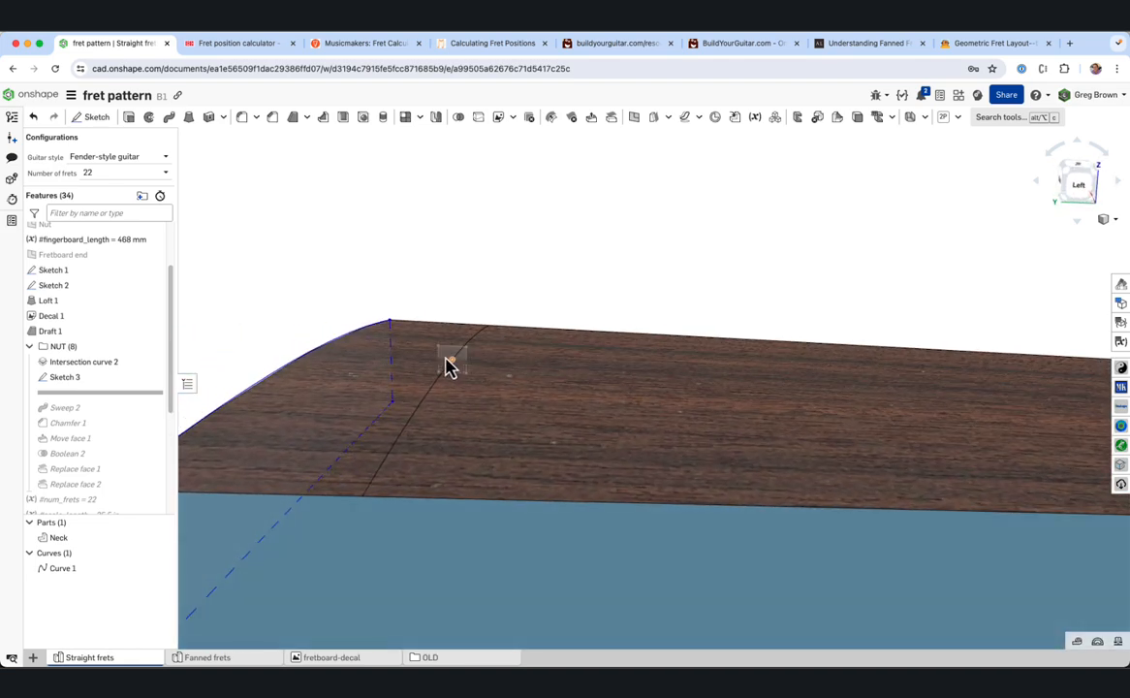
# Open Sketch 3 for editing, examine its profile and mate connector sketch plane, and close it without changes
pyautogui.rightClick(86, 385)
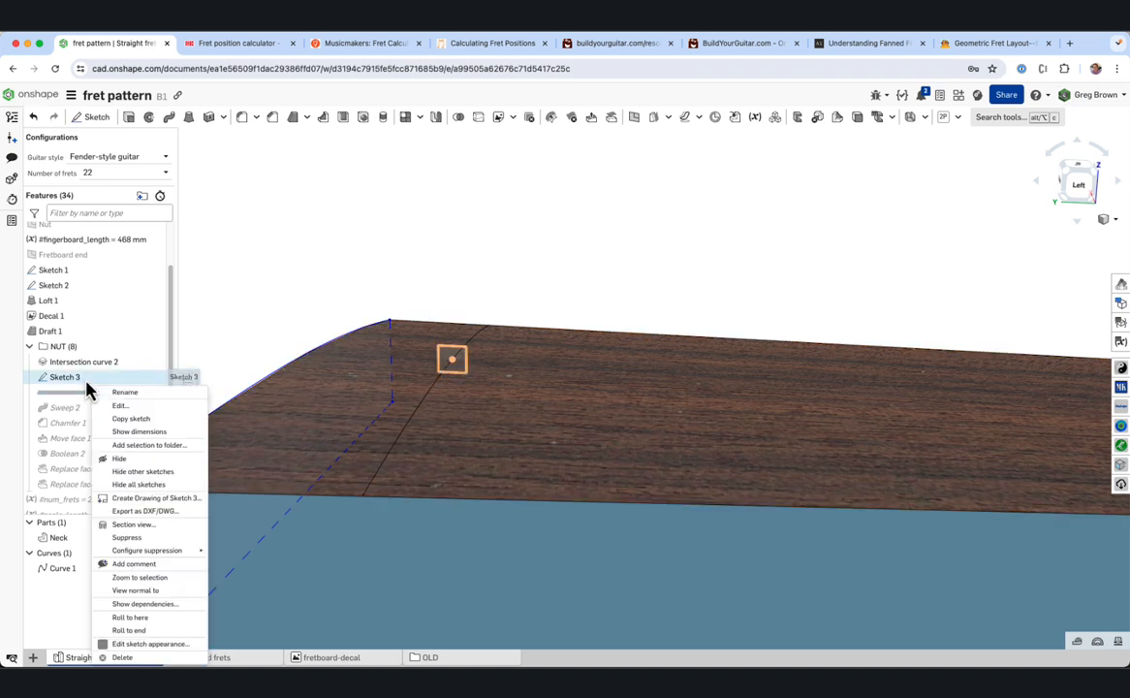
pyautogui.click(126, 408)
pyautogui.moveTo(588, 366); pyautogui.dragTo(565, 369, button='right')
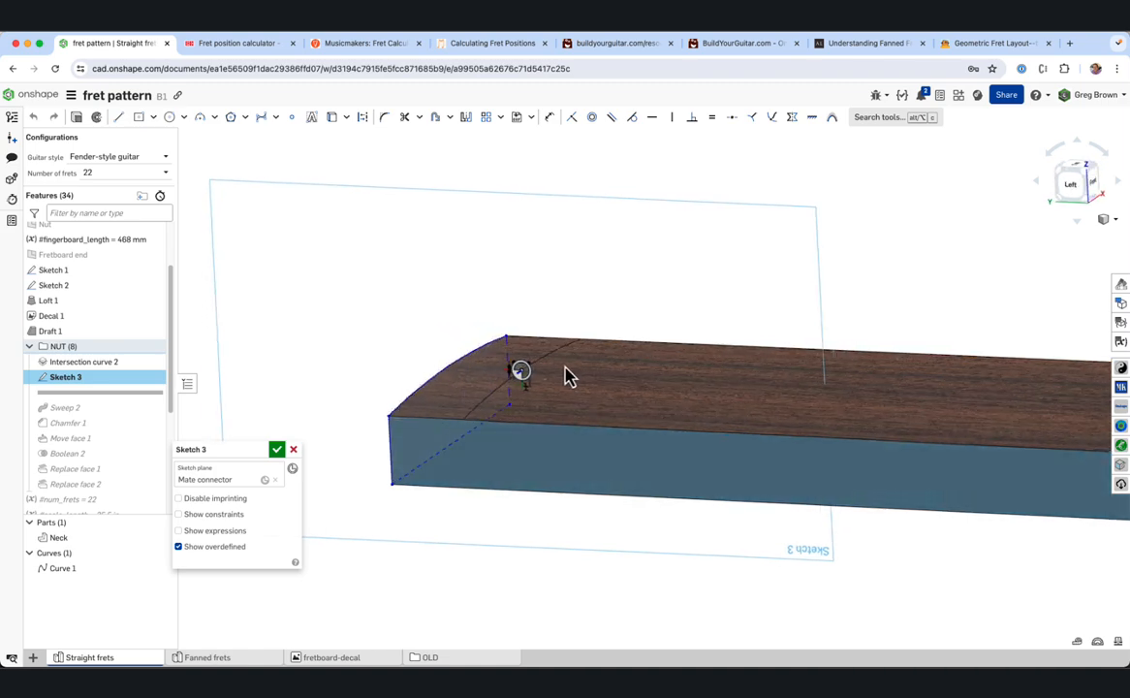
pyautogui.scroll(3, 519, 382)
pyautogui.moveTo(606, 429); pyautogui.dragTo(643, 423, button='right')
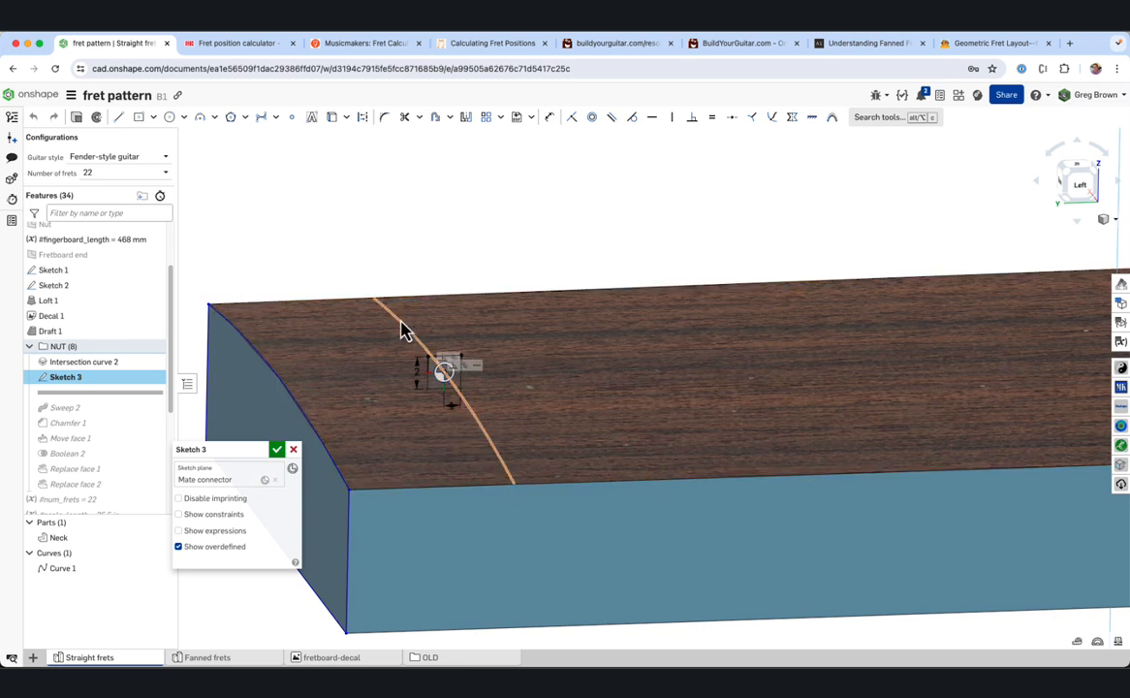
pyautogui.click(278, 424)
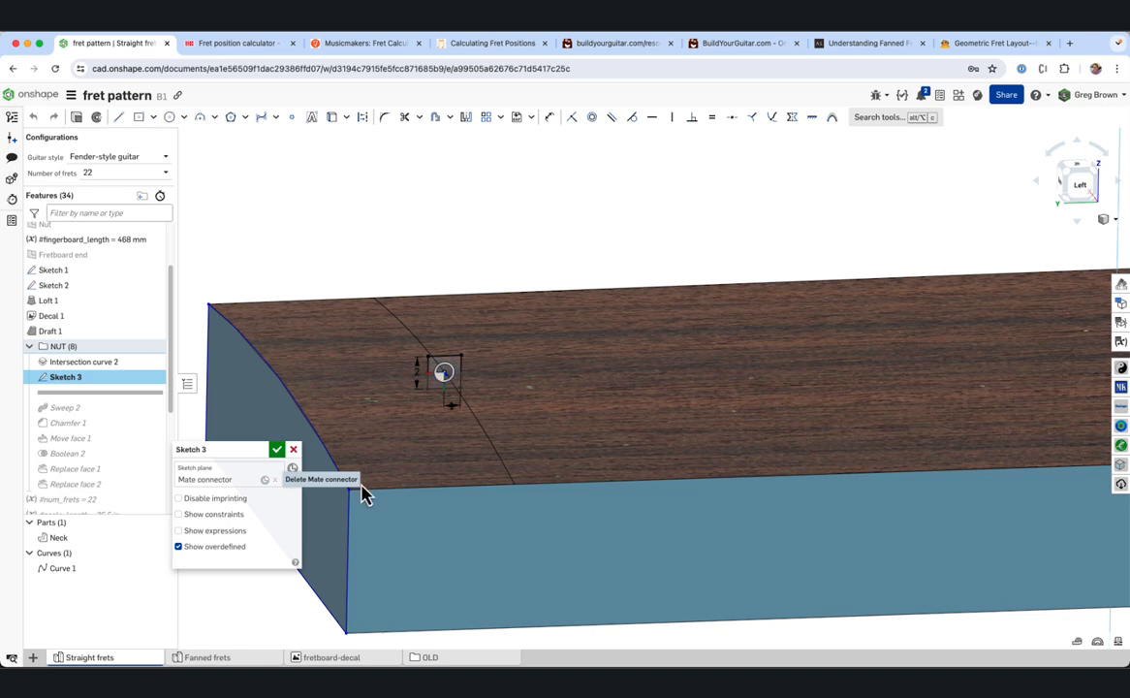
pyautogui.click(293, 449)
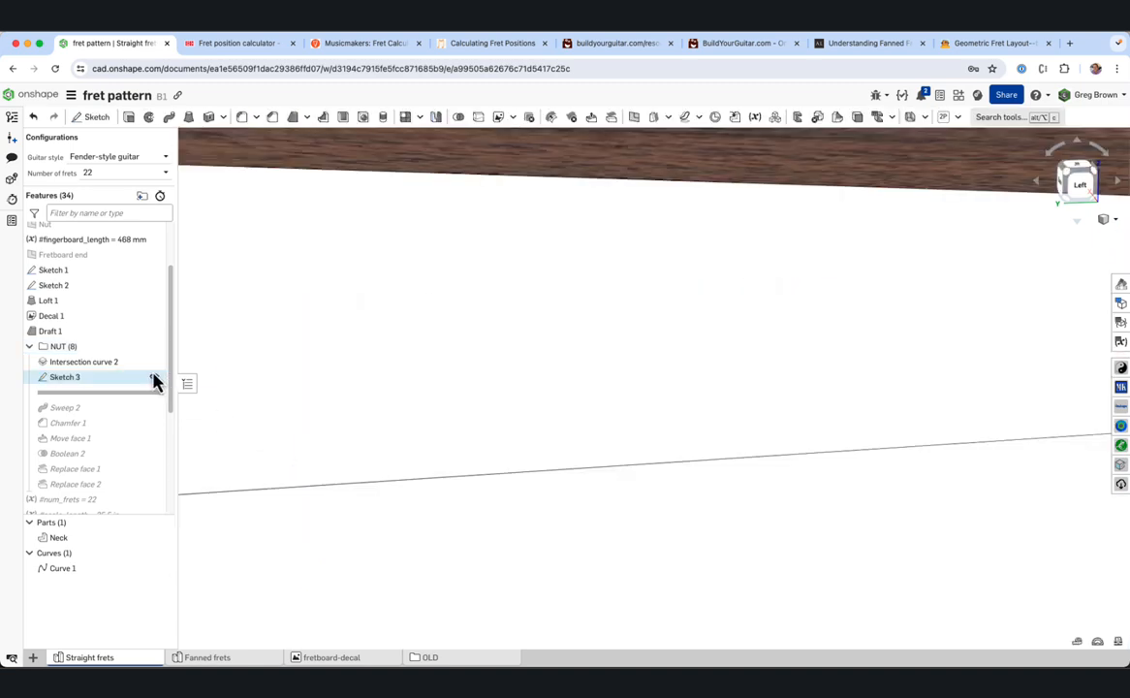
pyautogui.scroll(-10, 484, 373)
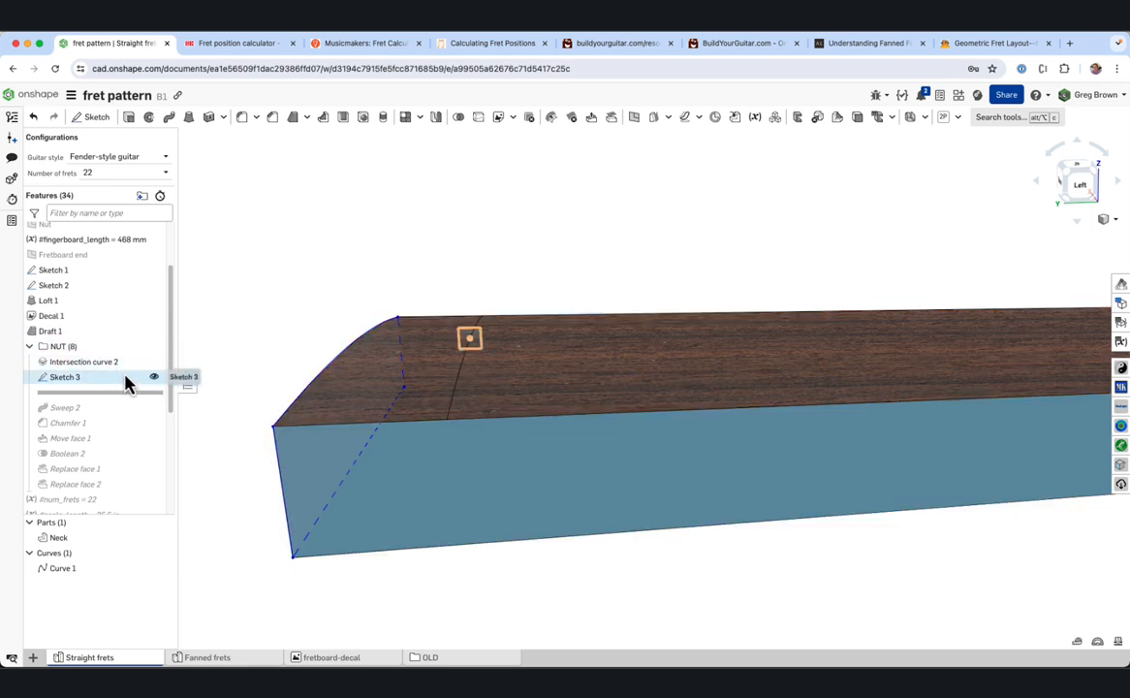
# Show the Nut plane temporarily to check where it cuts the neck, and hide it again
pyautogui.scroll(1, 124, 297)
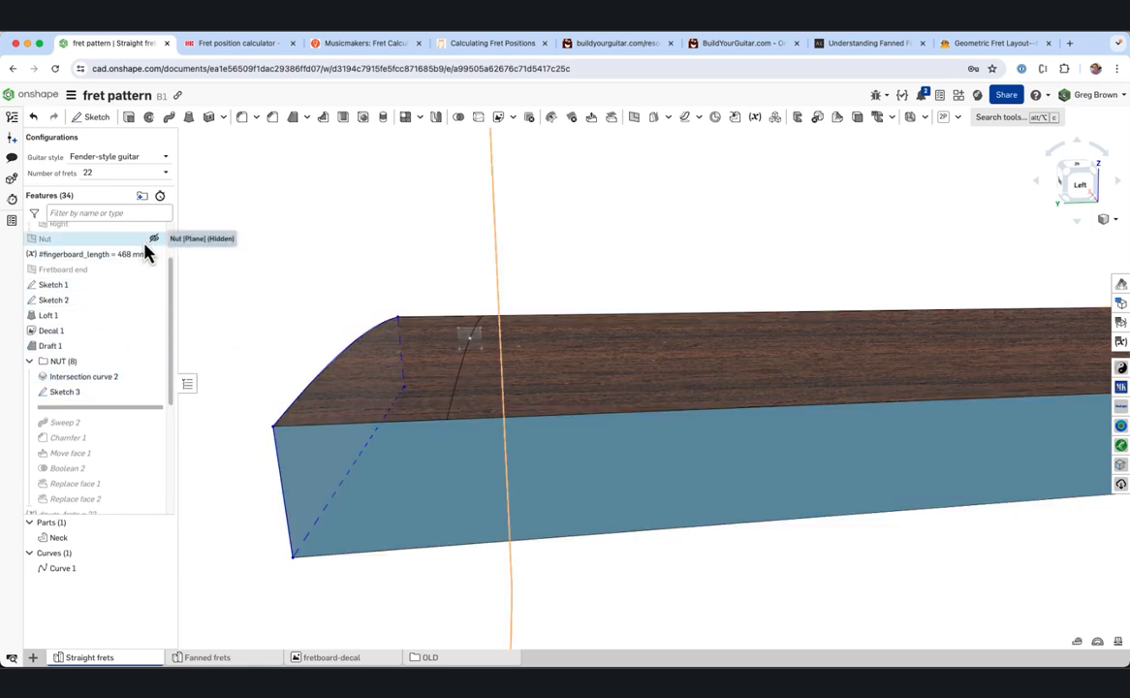
pyautogui.click(154, 239)
pyautogui.scroll(-3, 407, 381)
pyautogui.moveTo(407, 381); pyautogui.dragTo(474, 376, button='right')
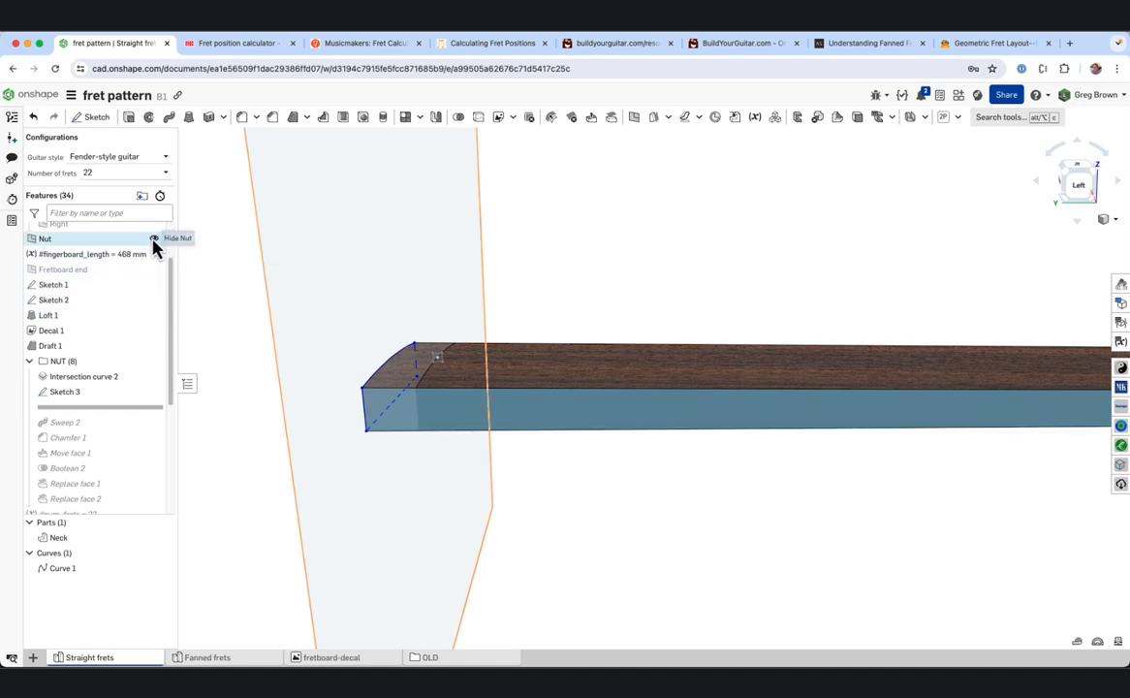
pyautogui.click(154, 239)
# Roll the history forward to include Sweep 2 and inspect the nut body swept across the neck
pyautogui.moveTo(133, 413); pyautogui.dragTo(131, 430)
pyautogui.scroll(4, 424, 383)
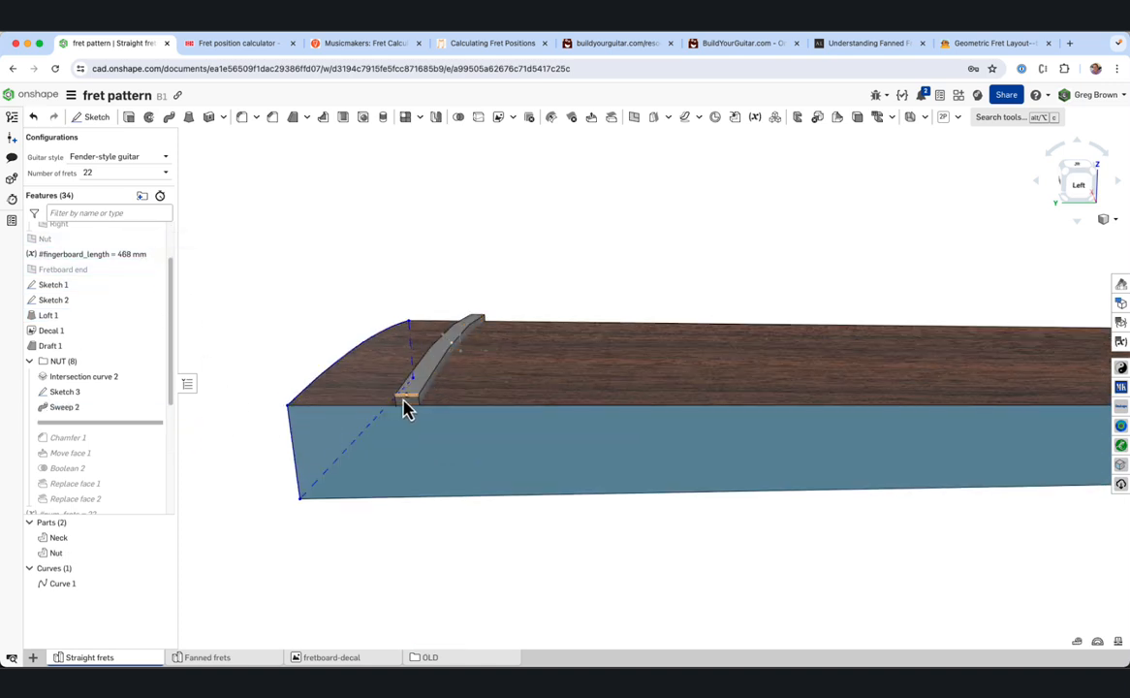
pyautogui.moveTo(403, 408); pyautogui.dragTo(269, 424, button='right')
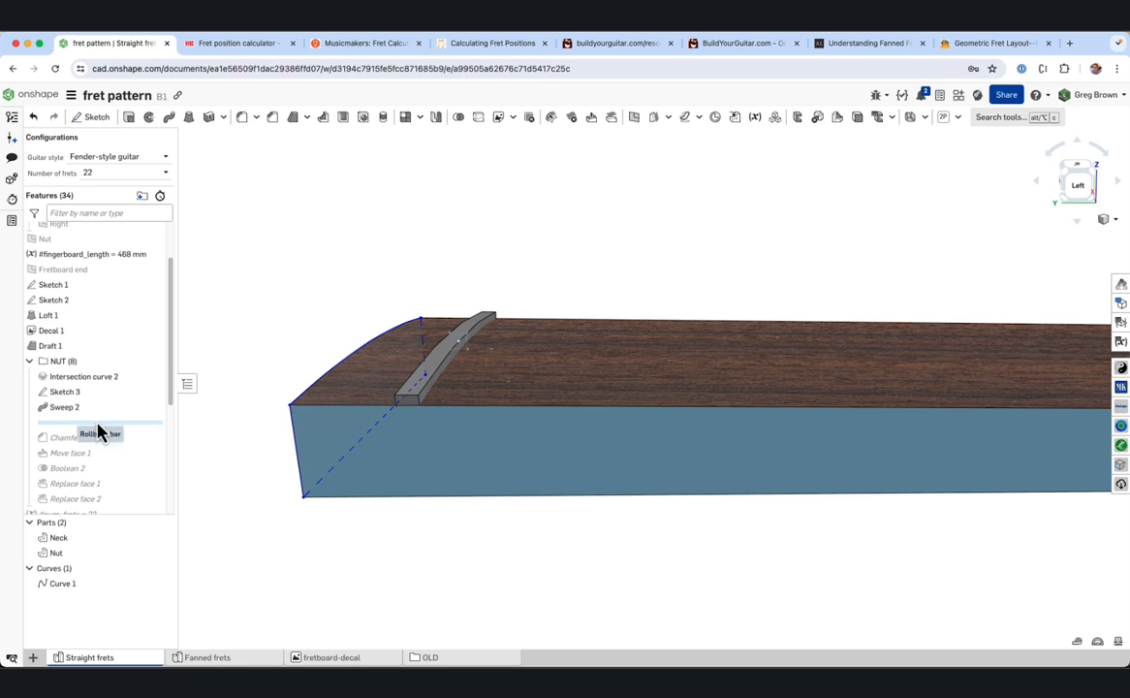
# Roll the history forward to include Chamfer 1 and inspect the nut's chamfered edge up close
pyautogui.moveTo(104, 451); pyautogui.dragTo(101, 449)
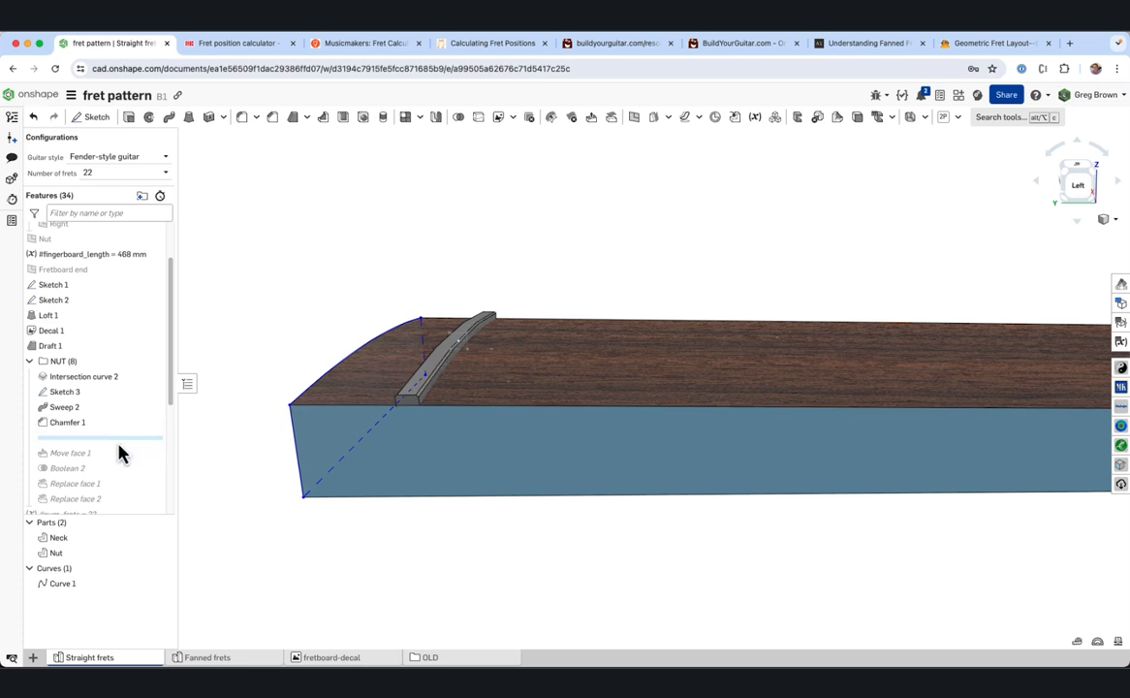
pyautogui.scroll(-2, 109, 444)
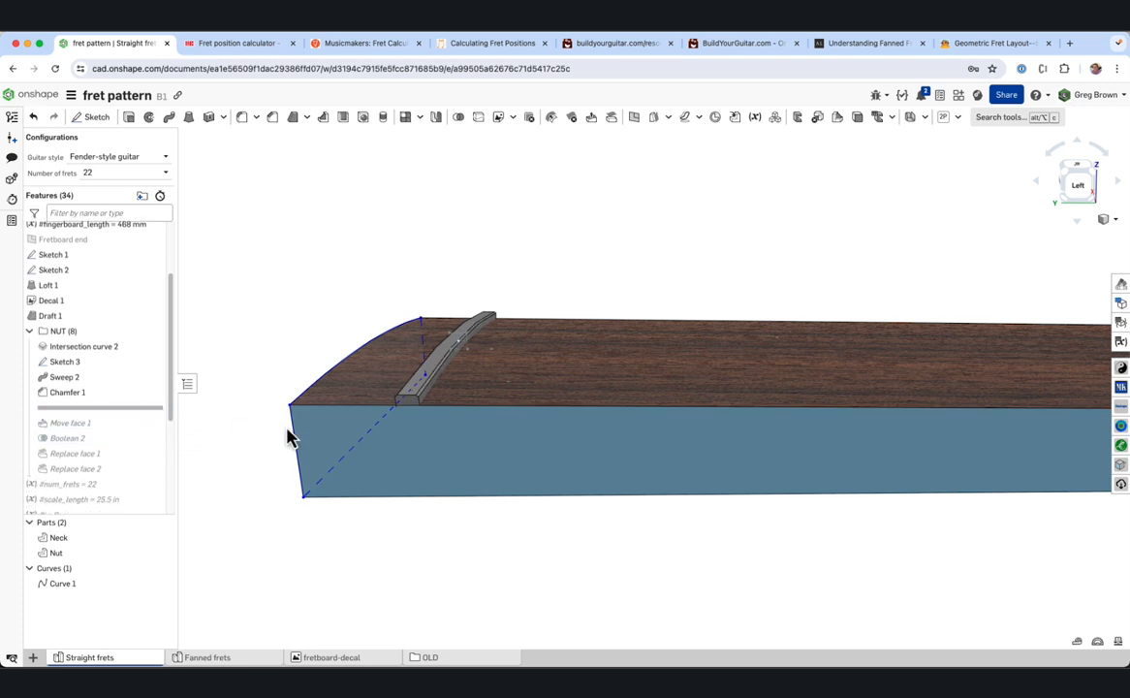
pyautogui.scroll(6, 423, 415)
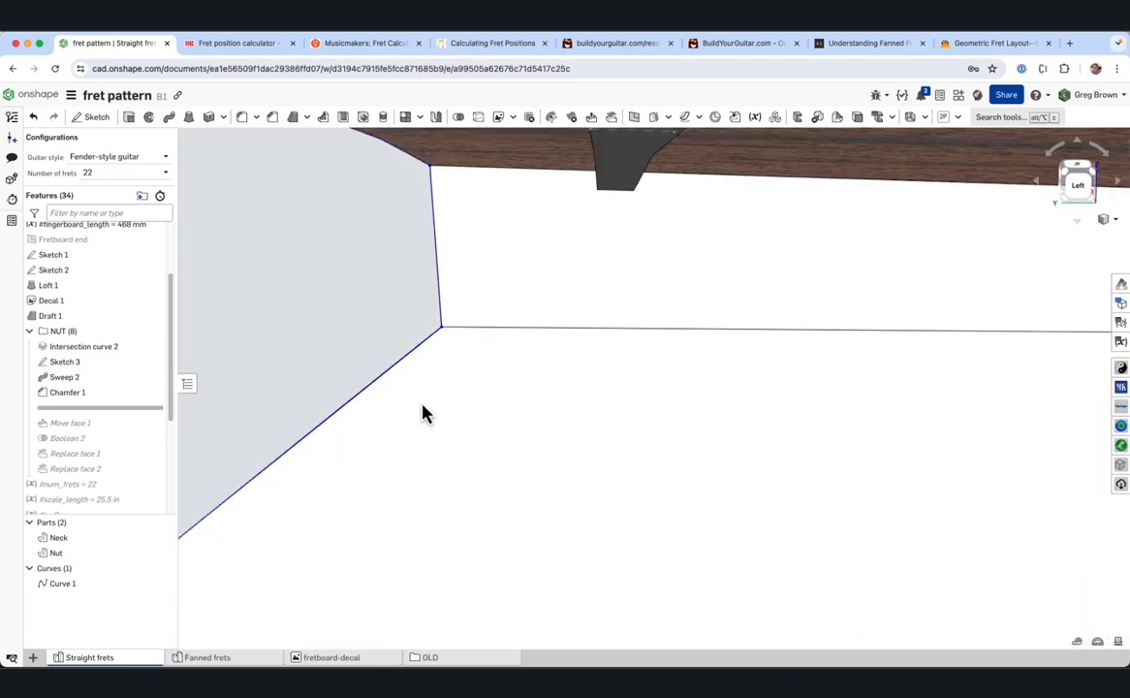
pyautogui.scroll(-3, 450, 403)
pyautogui.moveTo(489, 411); pyautogui.dragTo(454, 422, button='right')
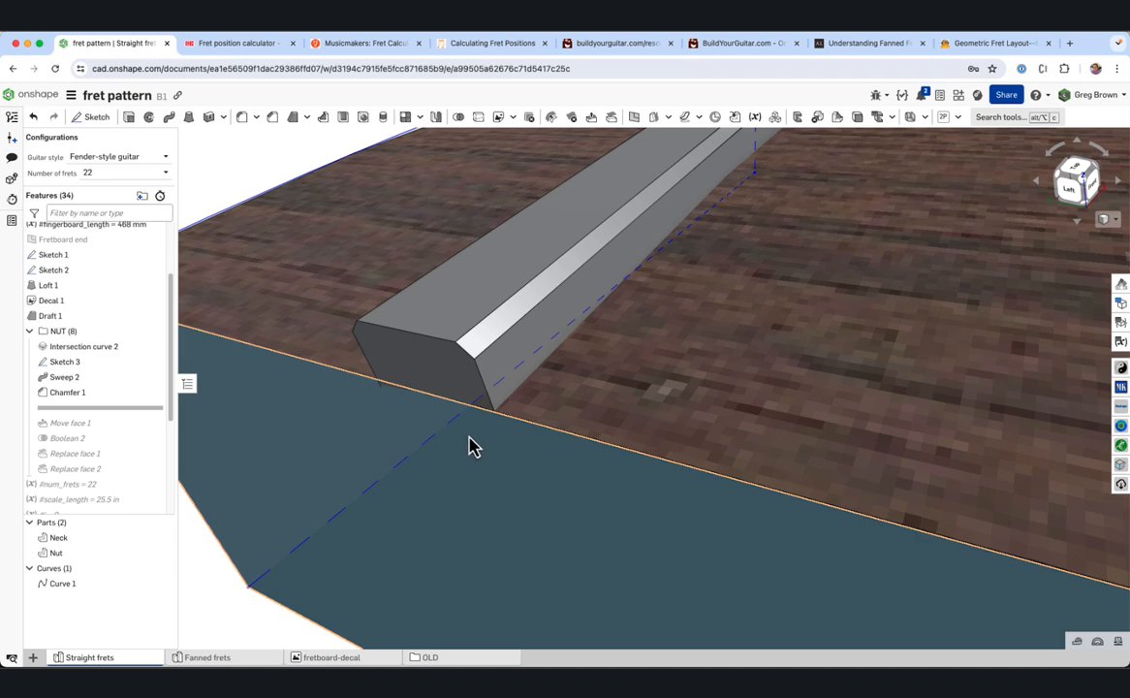
# Roll the history forward to include Move face 1 and, with perspective turned off, inspect both extended ends of the nut
pyautogui.moveTo(113, 408); pyautogui.dragTo(114, 424)
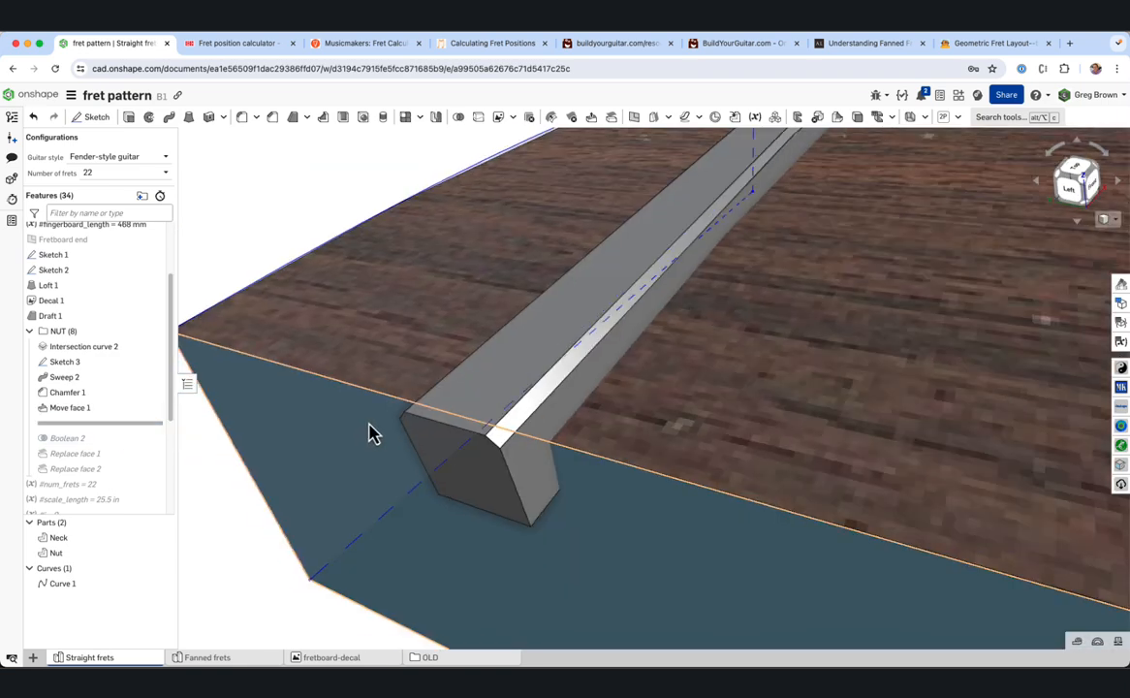
pyautogui.click(1108, 219)
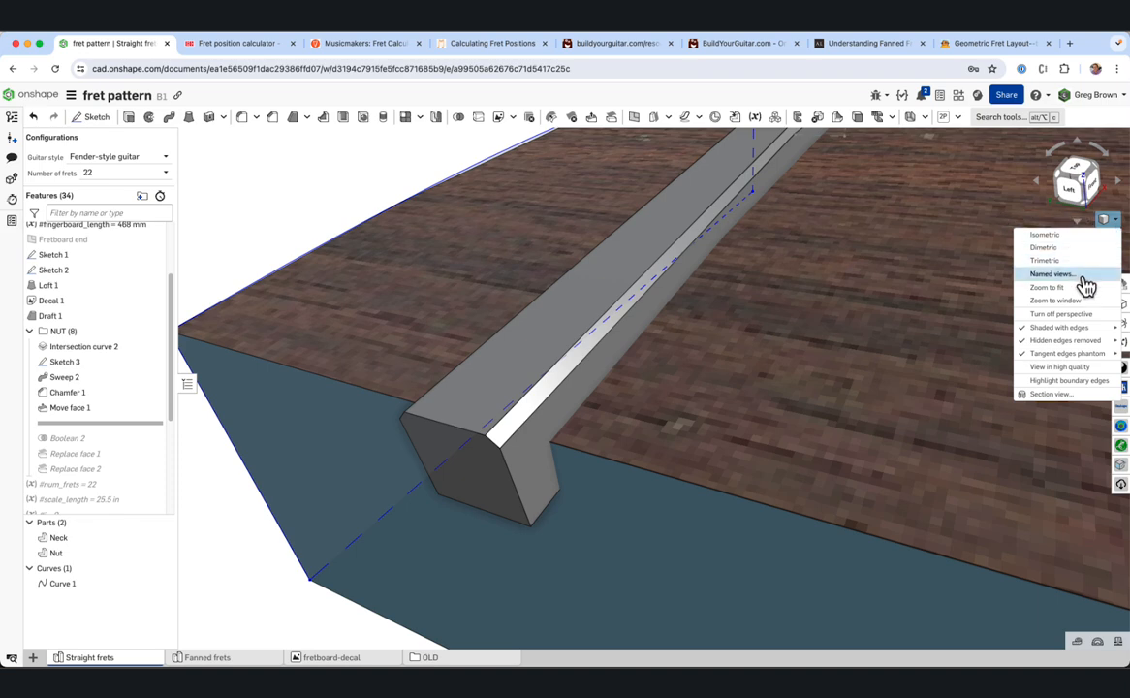
pyautogui.click(1094, 313)
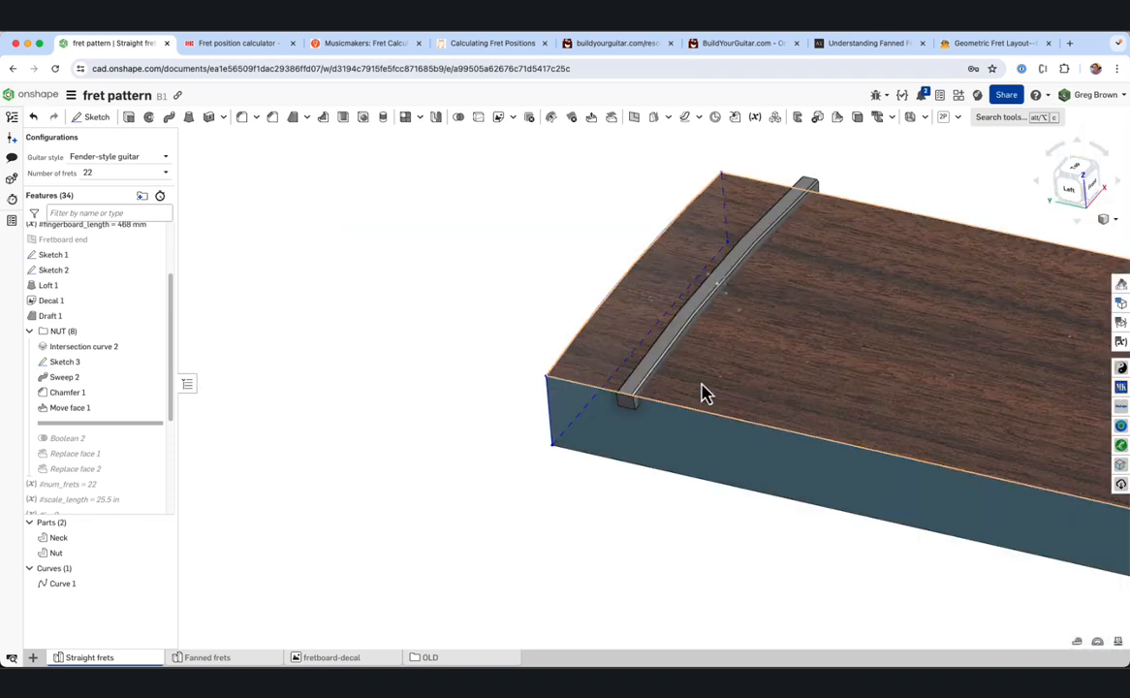
pyautogui.scroll(3, 661, 381)
pyautogui.moveTo(850, 382); pyautogui.dragTo(826, 392, button='middle')
pyautogui.moveTo(829, 400); pyautogui.dragTo(429, 428, button='right')
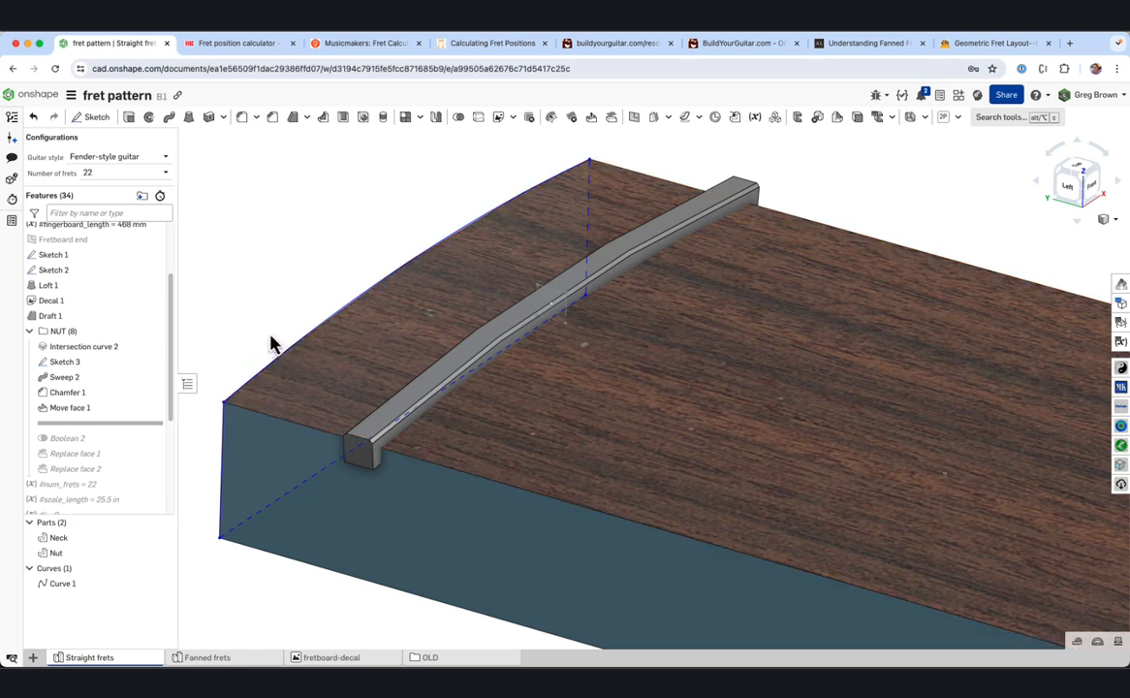
pyautogui.scroll(-3, 276, 349)
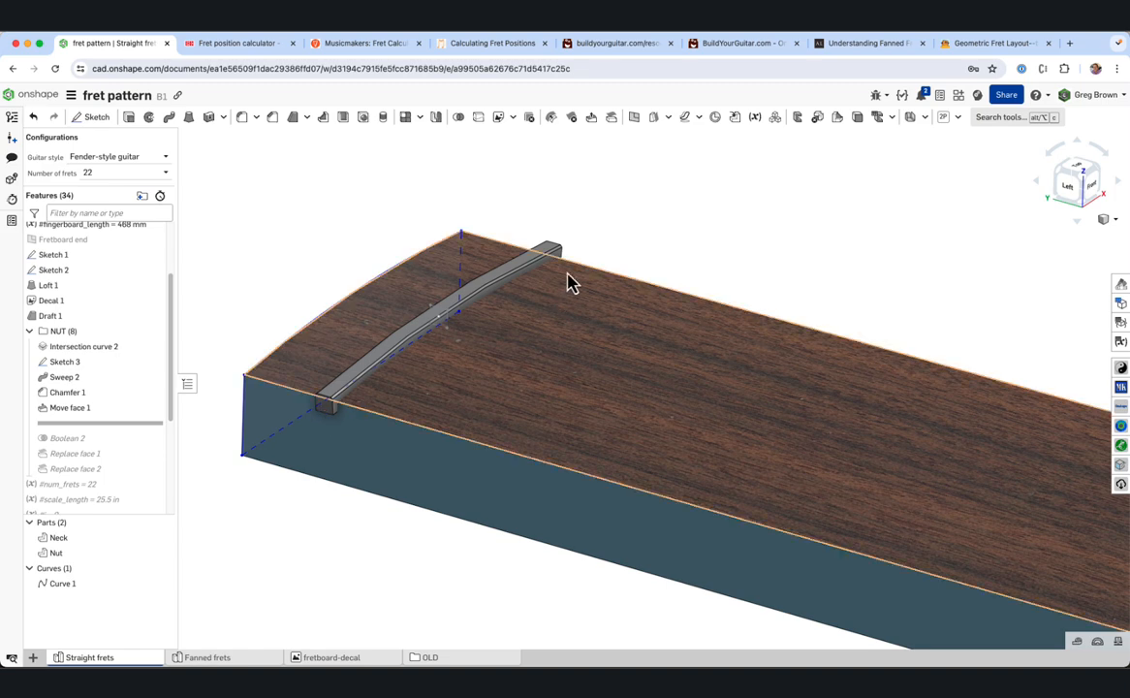
pyautogui.moveTo(570, 282); pyautogui.dragTo(451, 360, button='right')
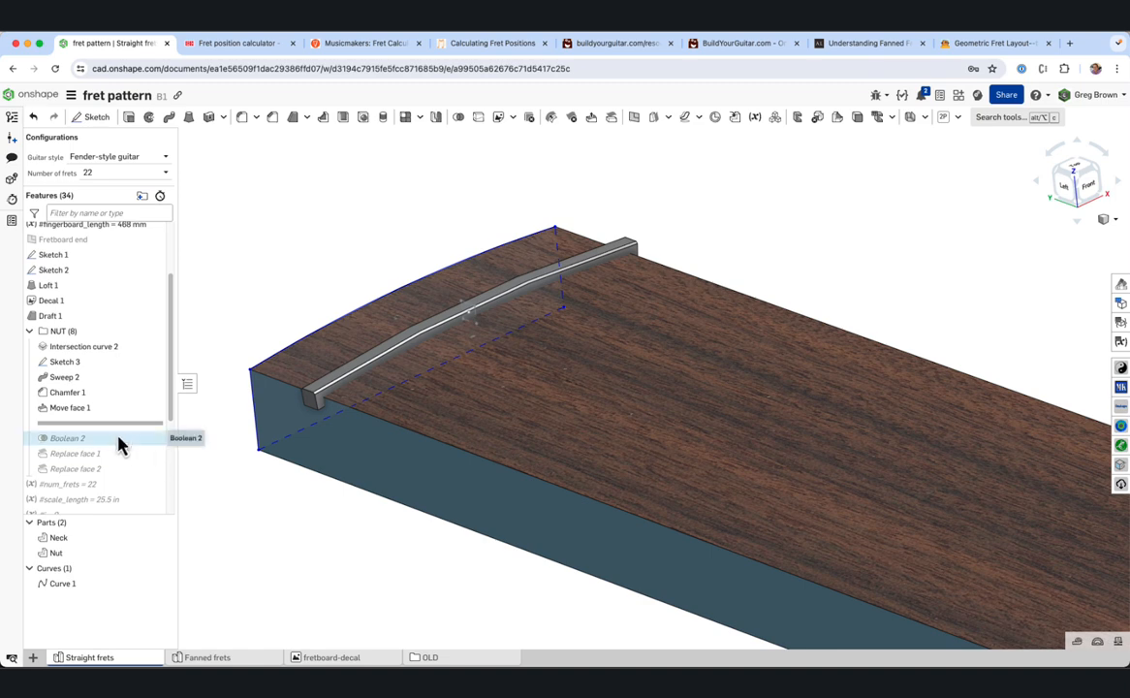
# Roll the history forward to include Boolean 2 and select the chamfer along the nut's upper edge
pyautogui.moveTo(114, 423)
pyautogui.mouseDown()
pyautogui.moveTo(124, 446)
pyautogui.moveTo(117, 438)
pyautogui.mouseUp()
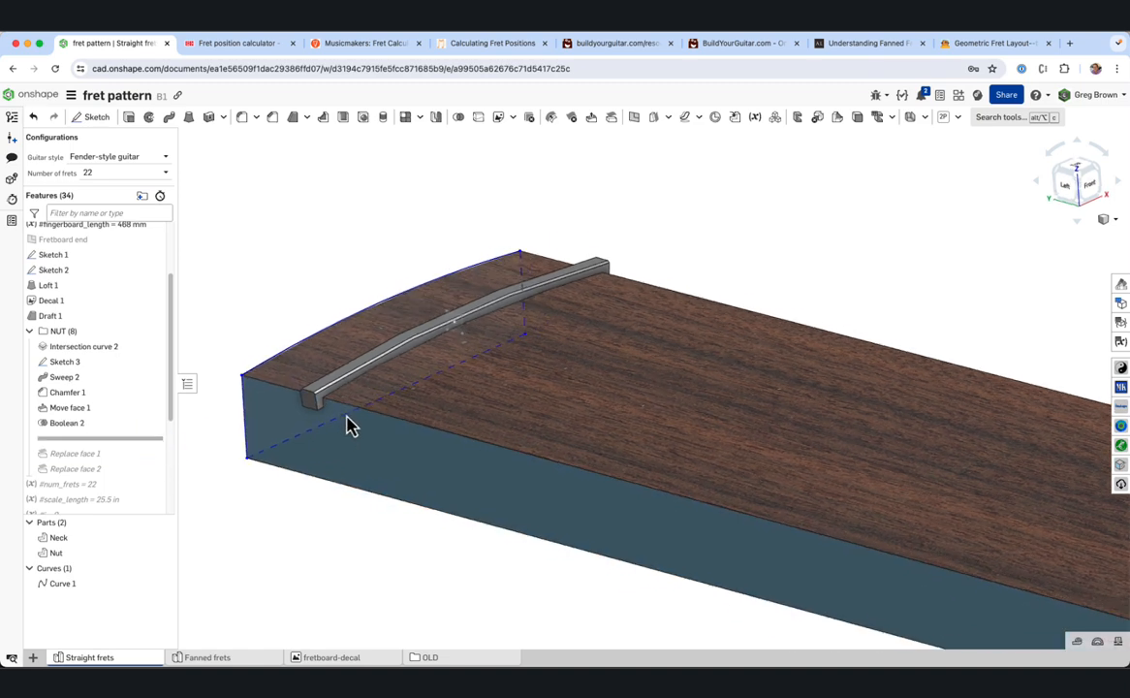
pyautogui.moveTo(347, 417); pyautogui.dragTo(327, 387, button='right')
pyautogui.click(329, 386)
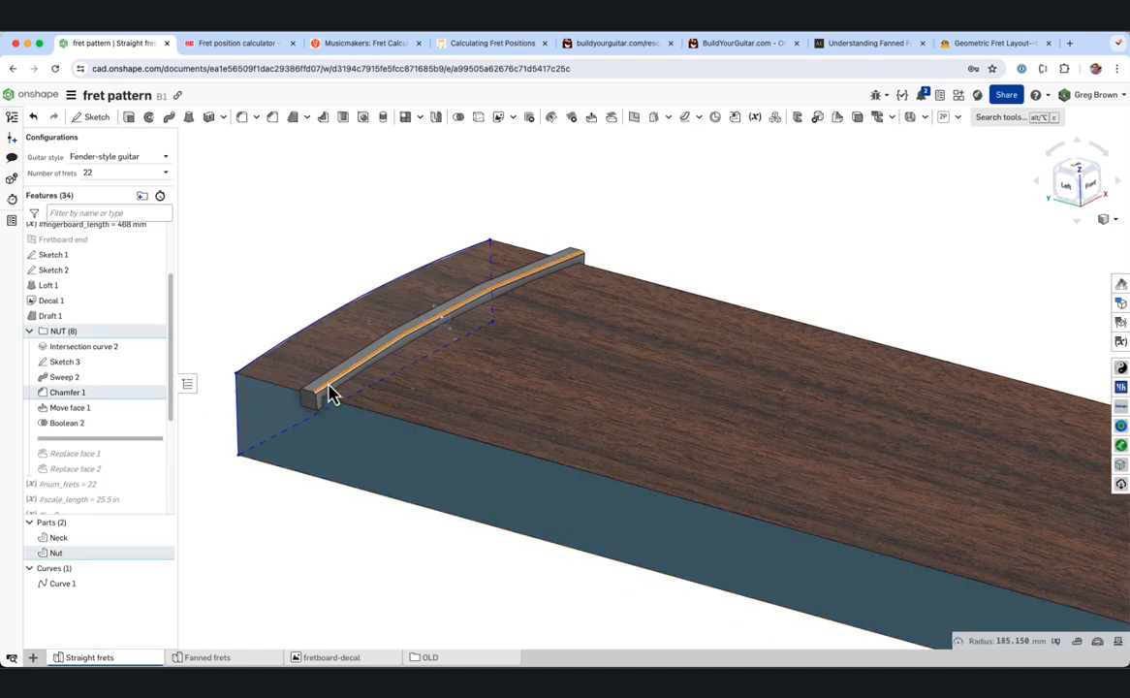
# Hide the nut to inspect the slot cut across the neck, and show the nut again
pyautogui.press('y')
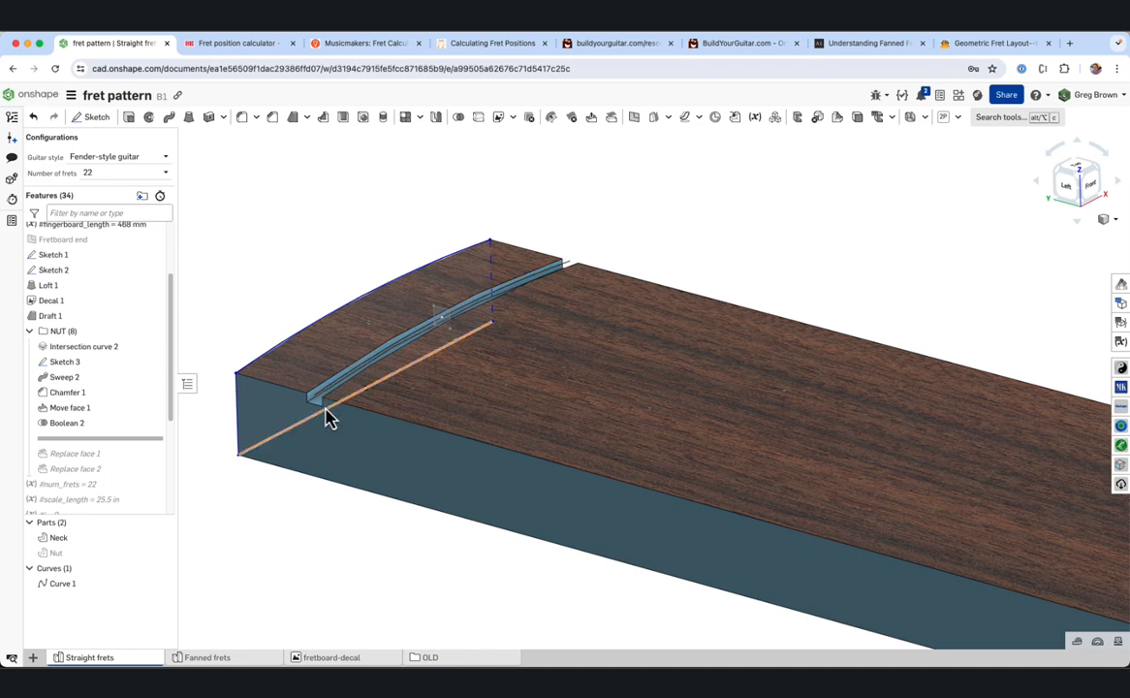
pyautogui.moveTo(326, 410)
pyautogui.mouseDown(button='right')
pyautogui.moveTo(367, 393)
pyautogui.moveTo(327, 396)
pyautogui.mouseUp(button='right')
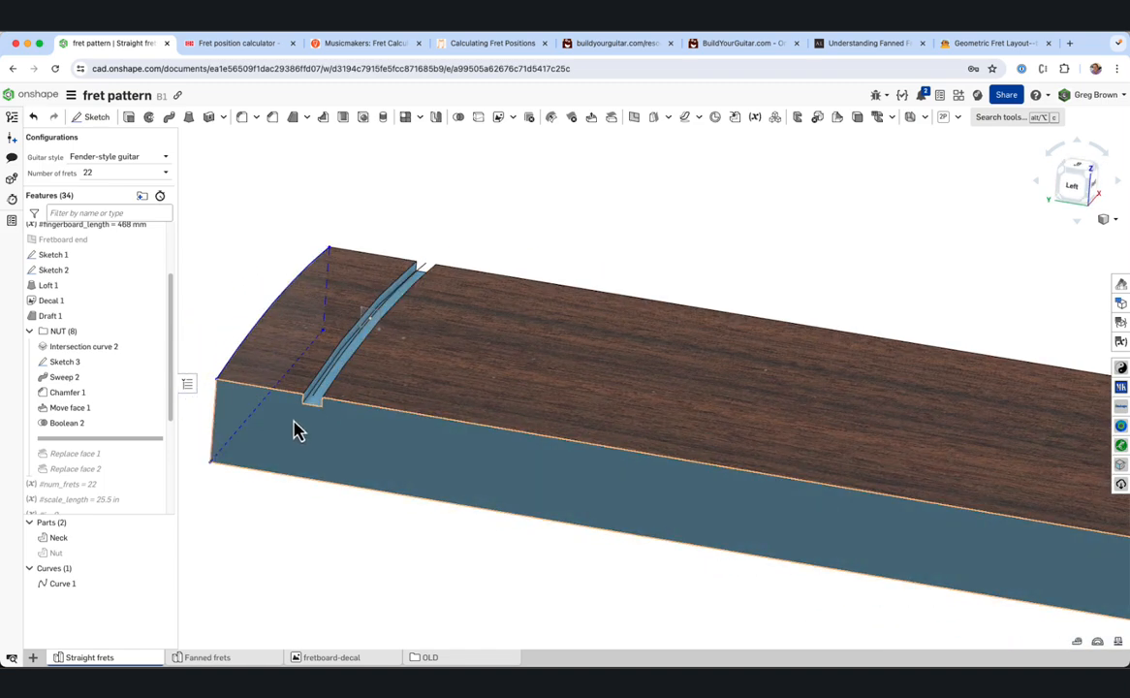
pyautogui.press('y')
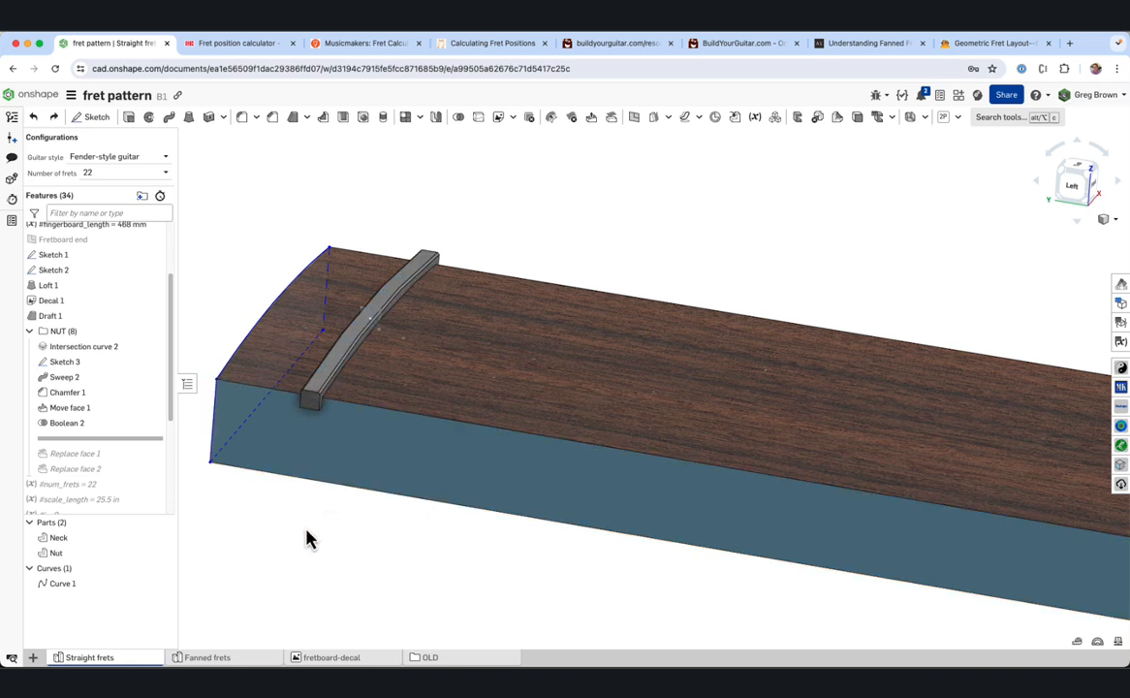
# Roll the history forward to include Replace face 1 and Replace face 2, and compare the nut's end face with the neck's side face
pyautogui.moveTo(110, 450); pyautogui.dragTo(116, 469)
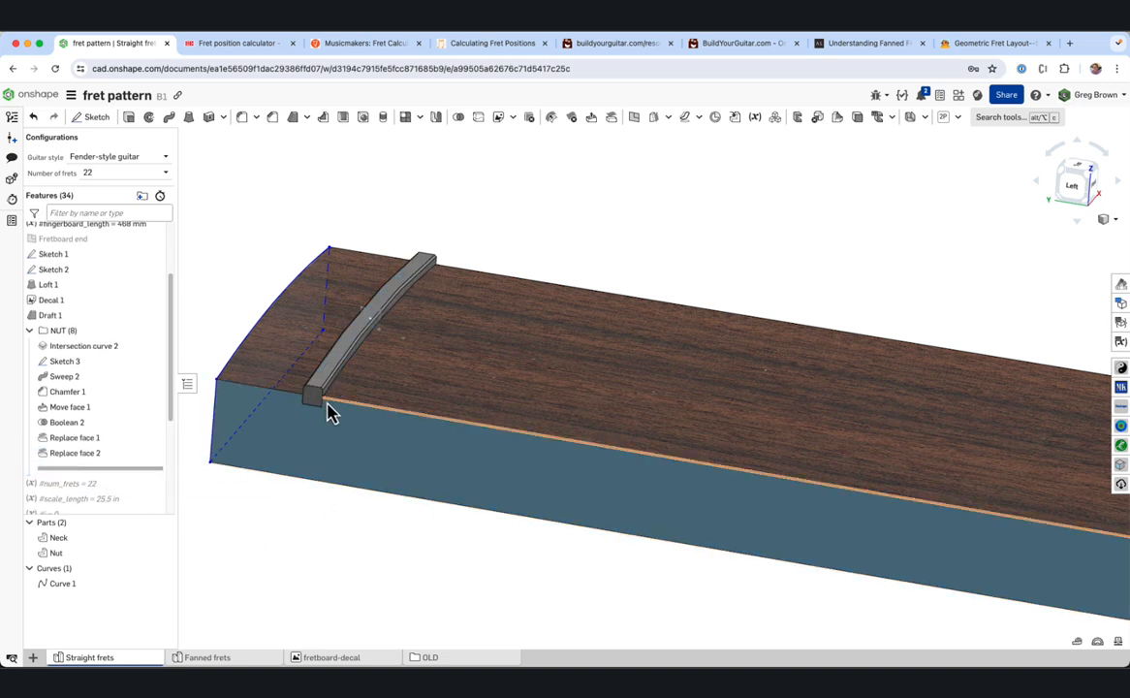
pyautogui.moveTo(328, 411); pyautogui.dragTo(315, 407, button='right')
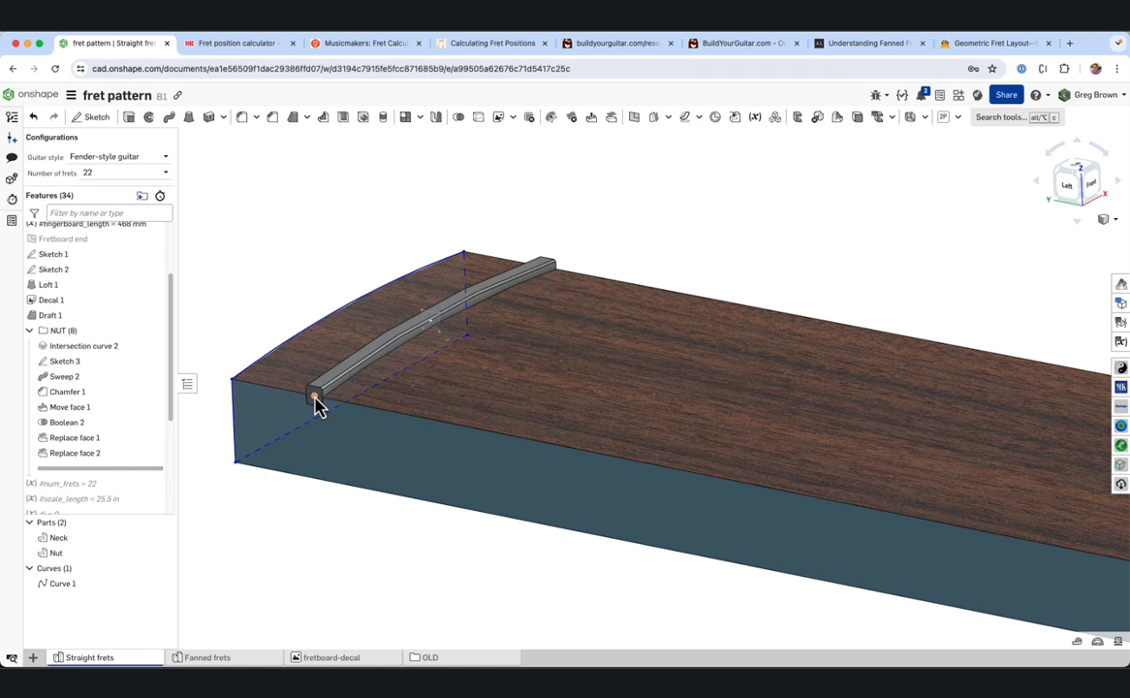
pyautogui.click(312, 400)
pyautogui.click(365, 457)
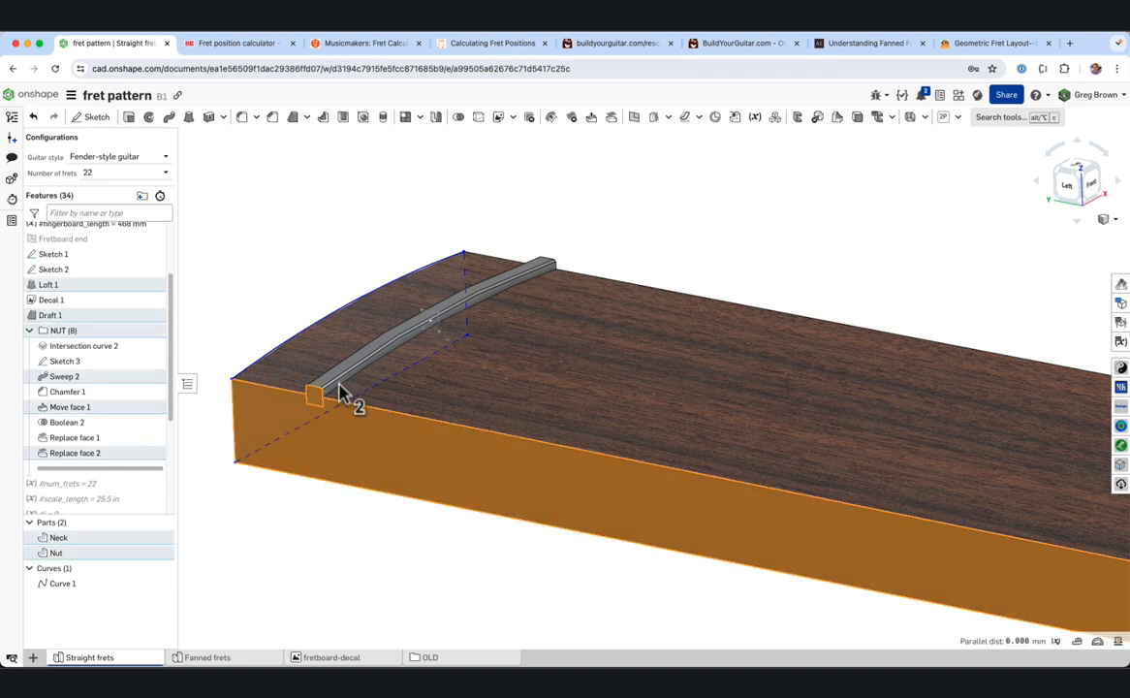
pyautogui.moveTo(345, 395); pyautogui.dragTo(303, 316, button='right')
pyautogui.click(293, 259)
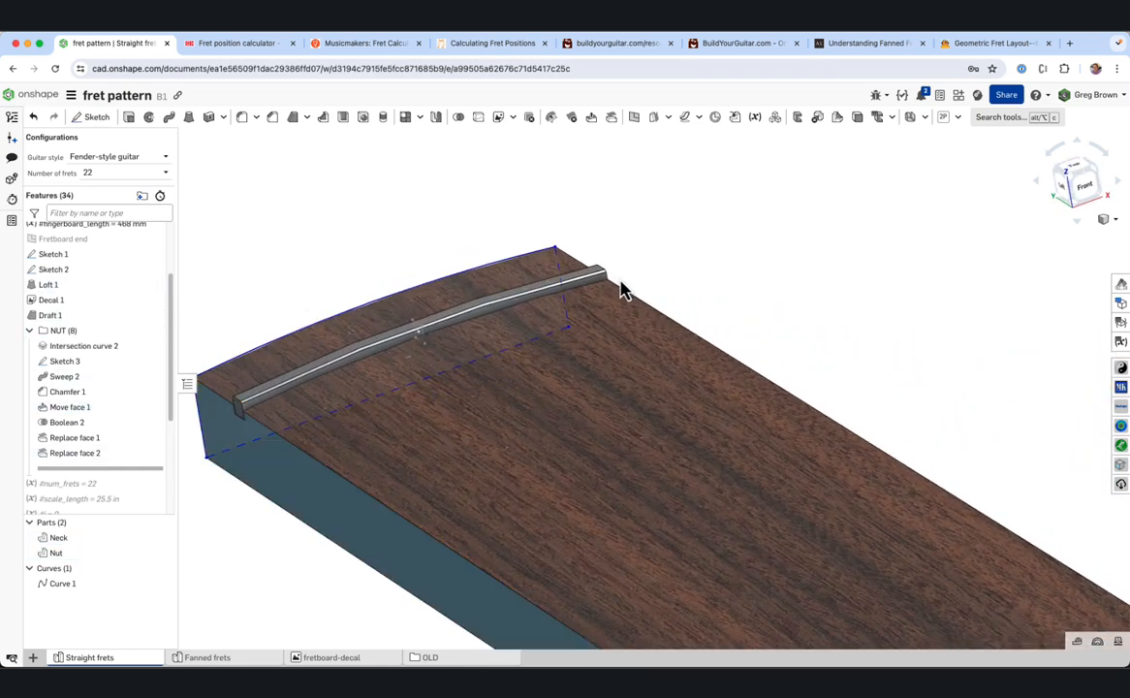
pyautogui.moveTo(619, 279); pyautogui.dragTo(260, 417, button='right')
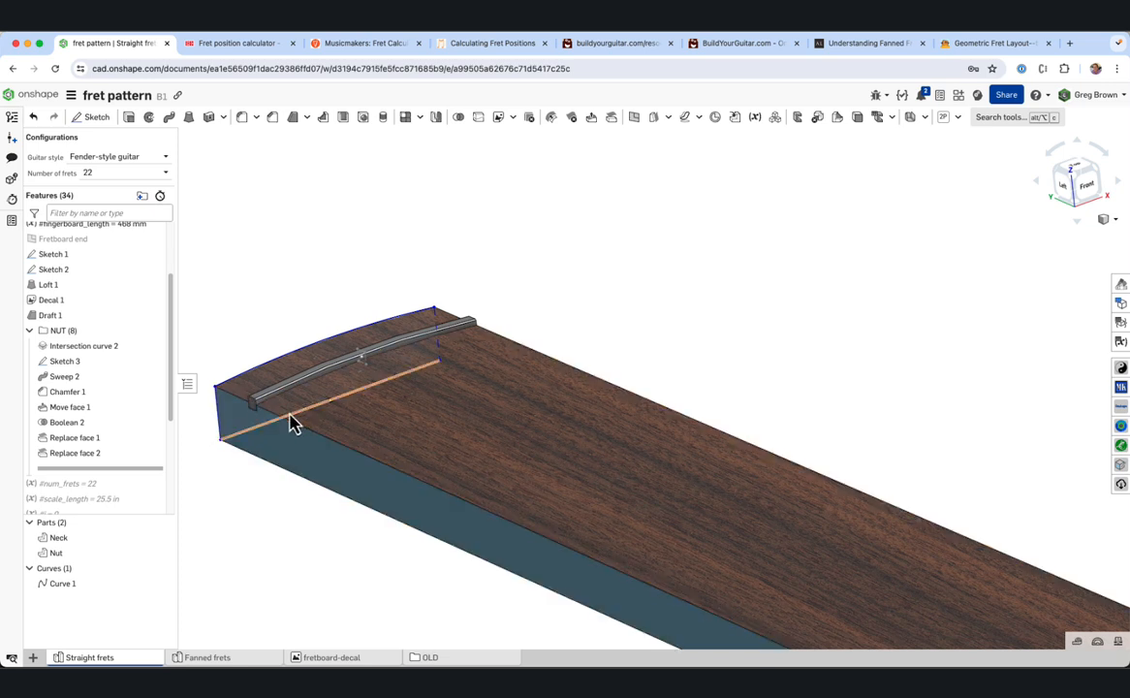
# Collapse the NUT folder and roll the history forward to include the #scale_length variable
pyautogui.scroll(-4, 235, 295)
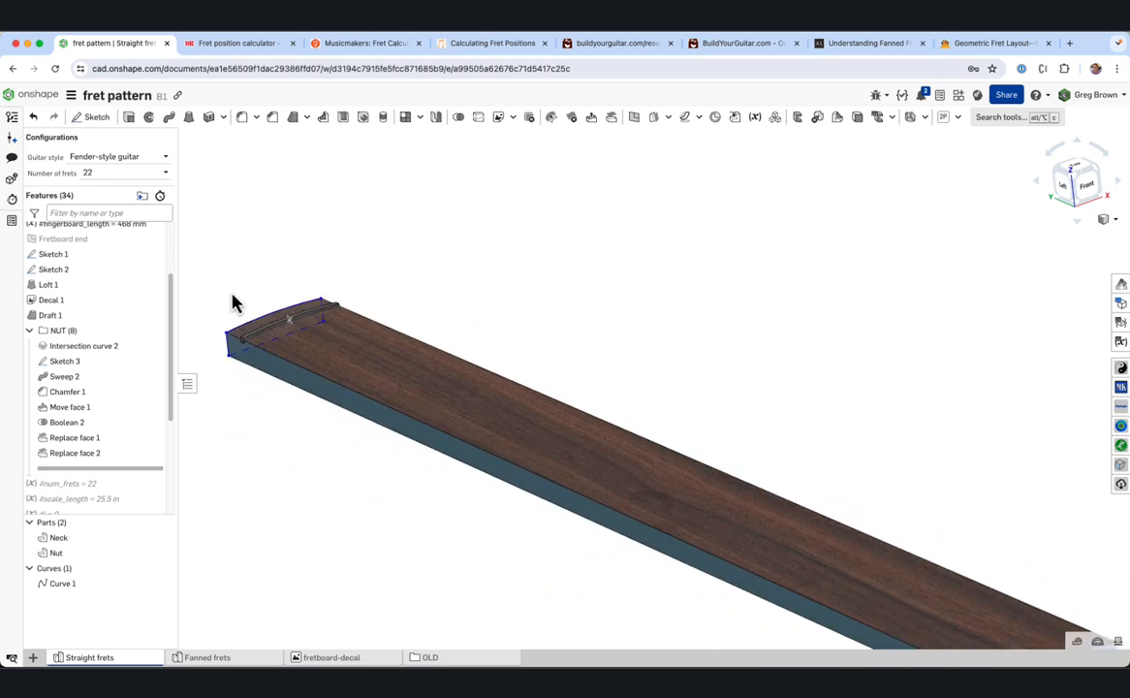
pyautogui.moveTo(234, 298); pyautogui.dragTo(255, 288, button='right')
pyautogui.moveTo(300, 303); pyautogui.dragTo(374, 281, button='middle')
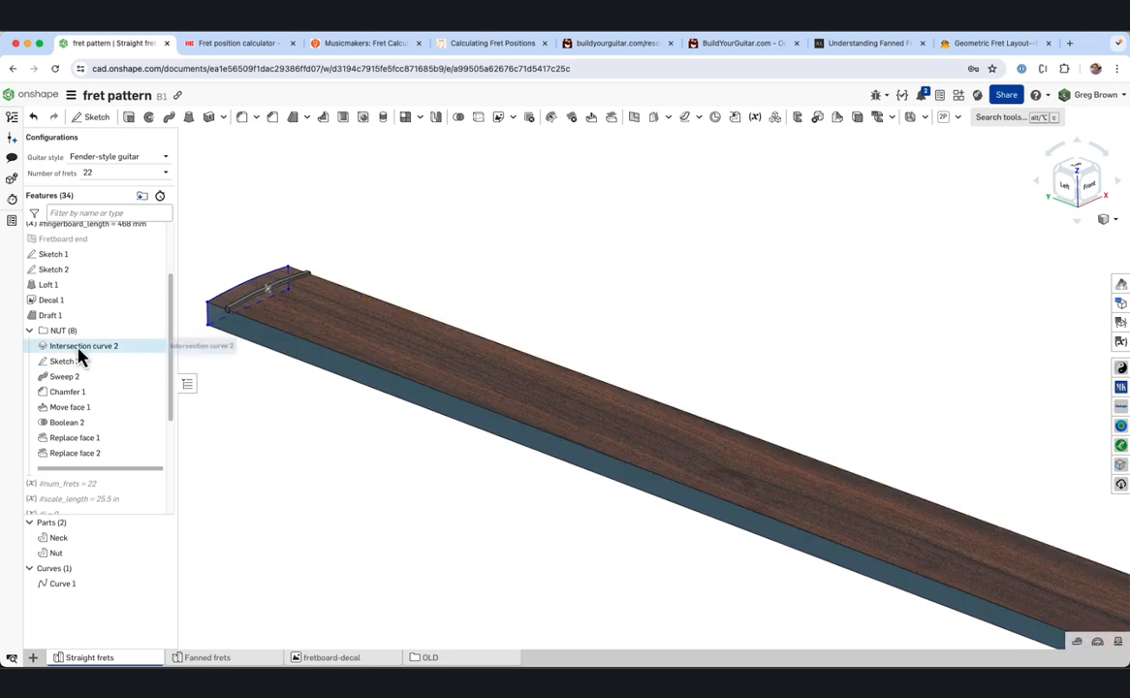
pyautogui.click(30, 331)
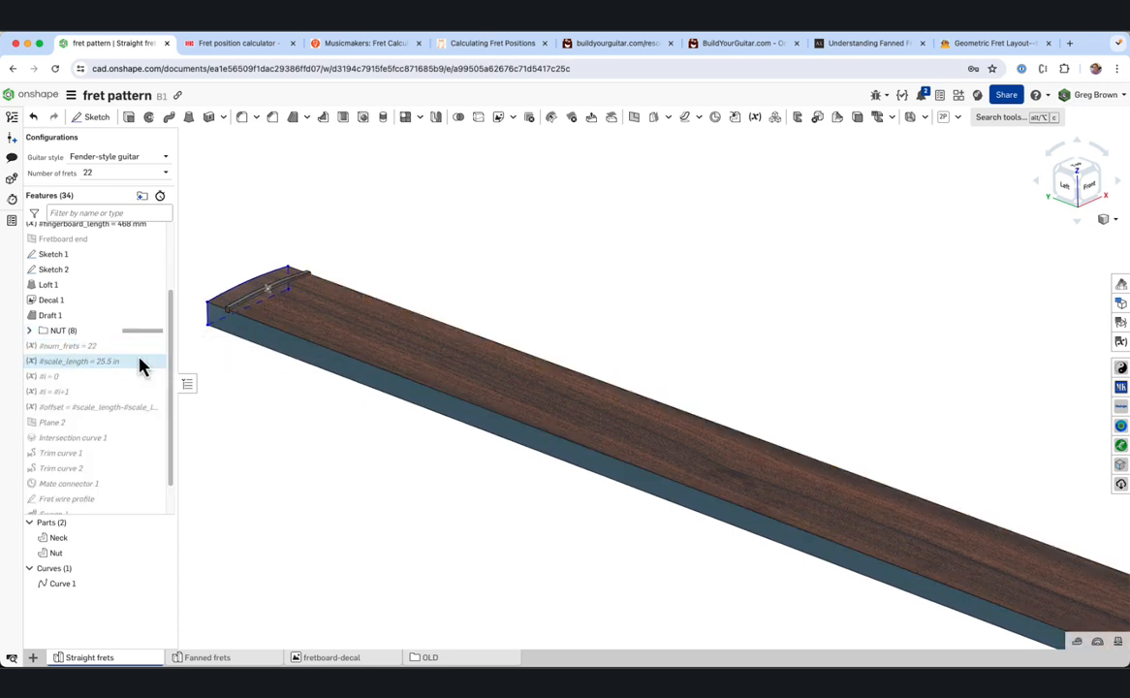
pyautogui.rightClick(92, 369)
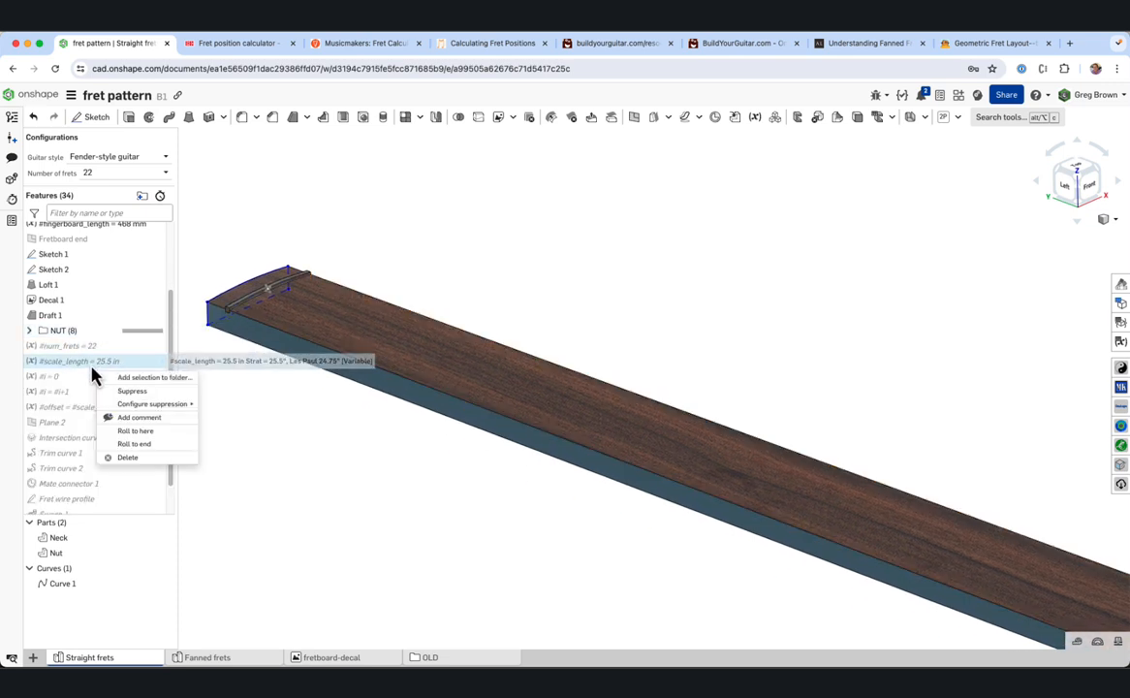
pyautogui.click(163, 433)
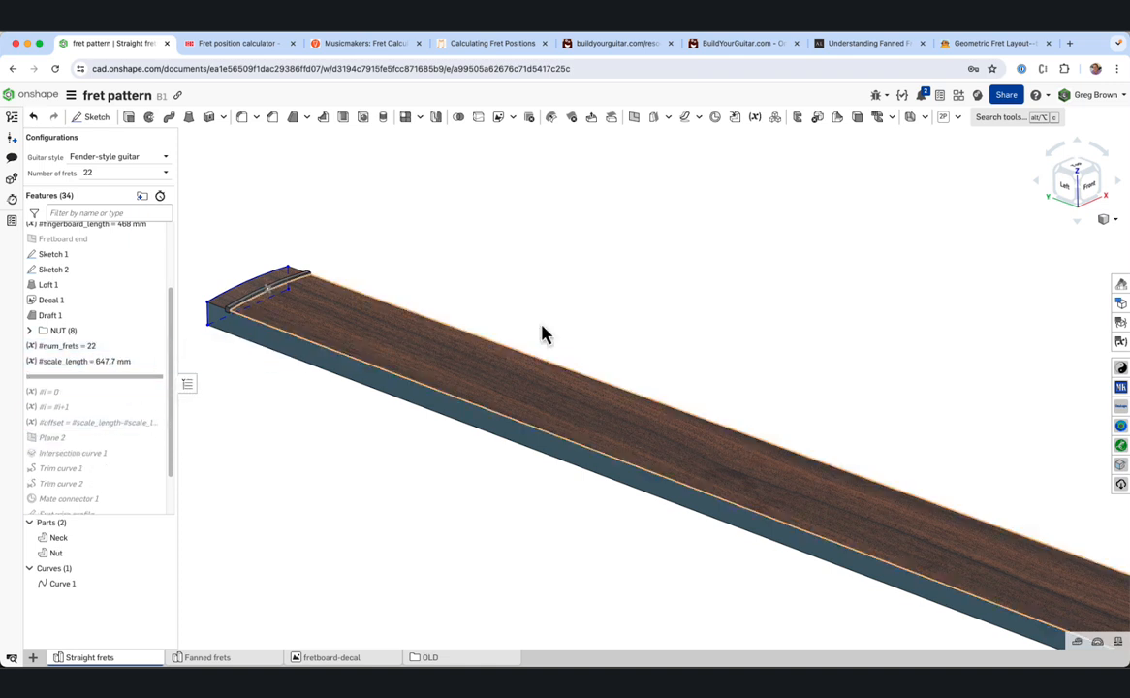
# Show the variable table and review the variables alongside the neck and the earlier features
pyautogui.click(1121, 341)
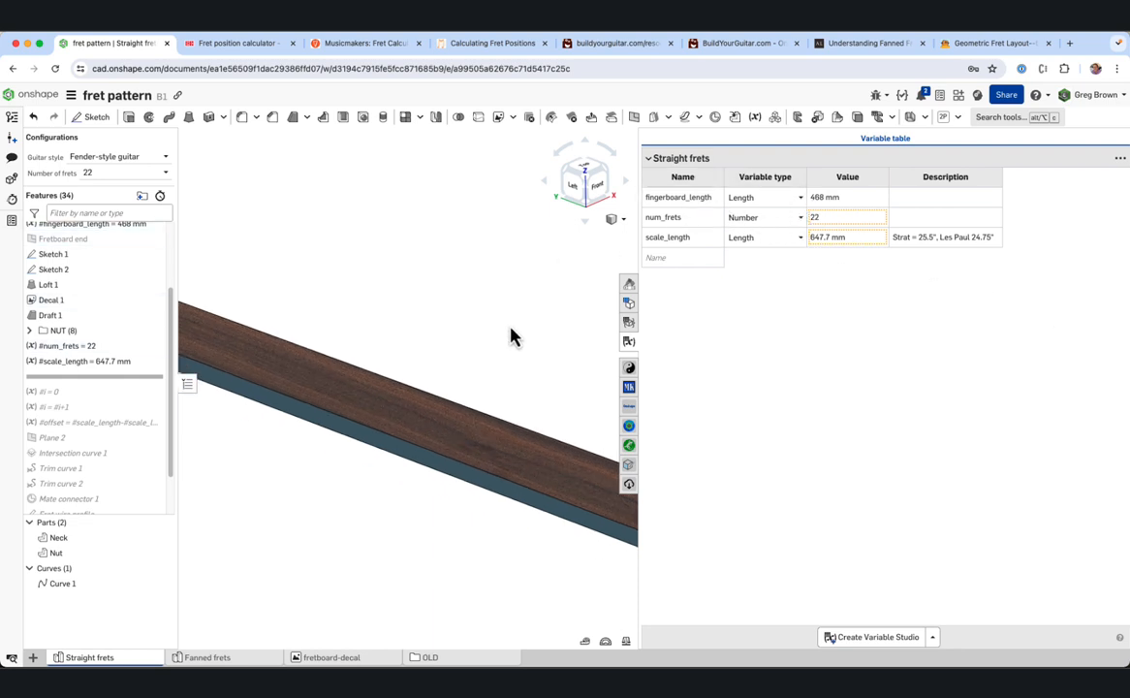
pyautogui.moveTo(512, 336); pyautogui.dragTo(477, 351, button='right')
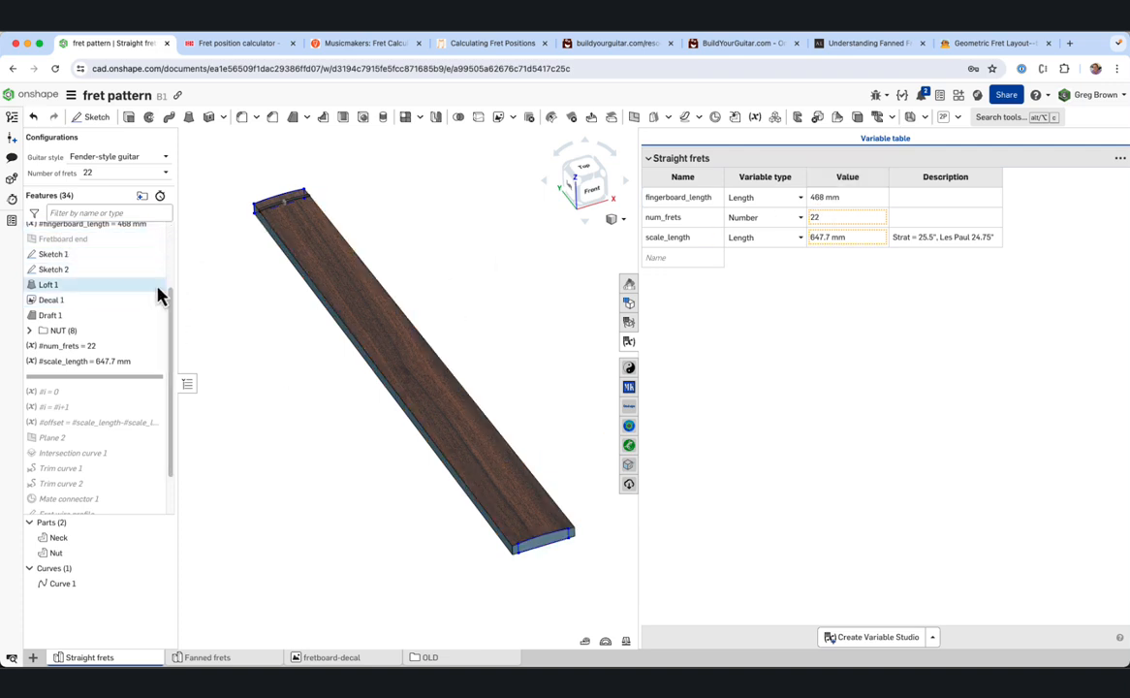
pyautogui.moveTo(169, 306); pyautogui.dragTo(171, 201)
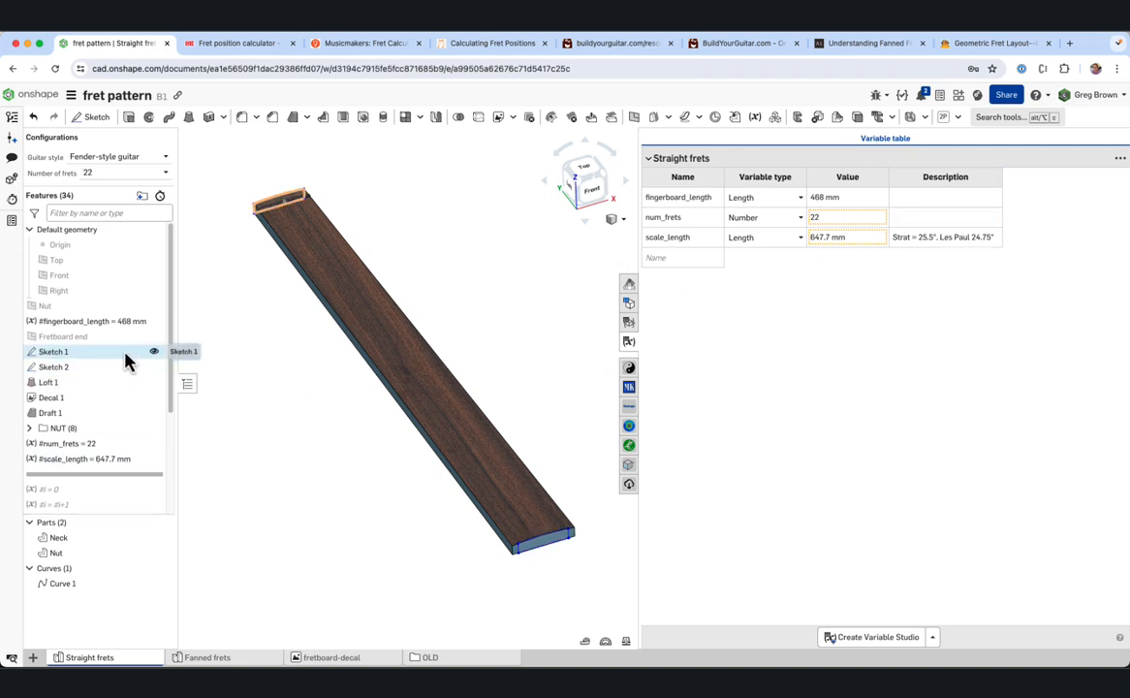
# Open Decal 1 for editing, examine the expression that drives its width, and accept the feature as it is
pyautogui.scroll(-2, 121, 366)
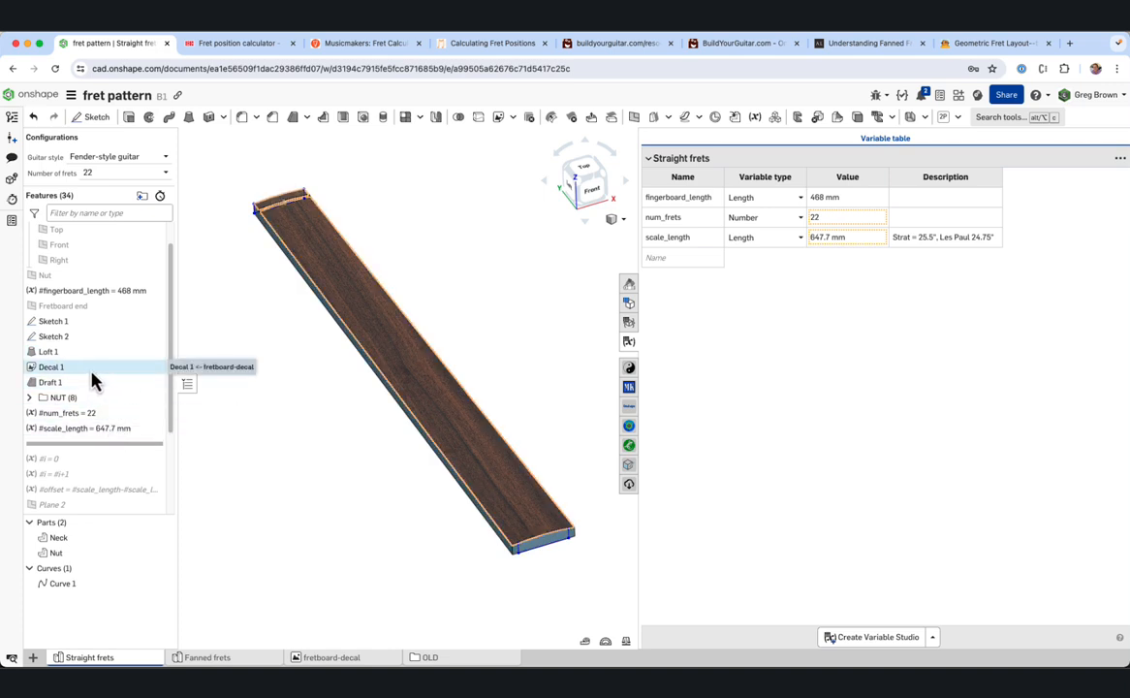
pyautogui.rightClick(93, 377)
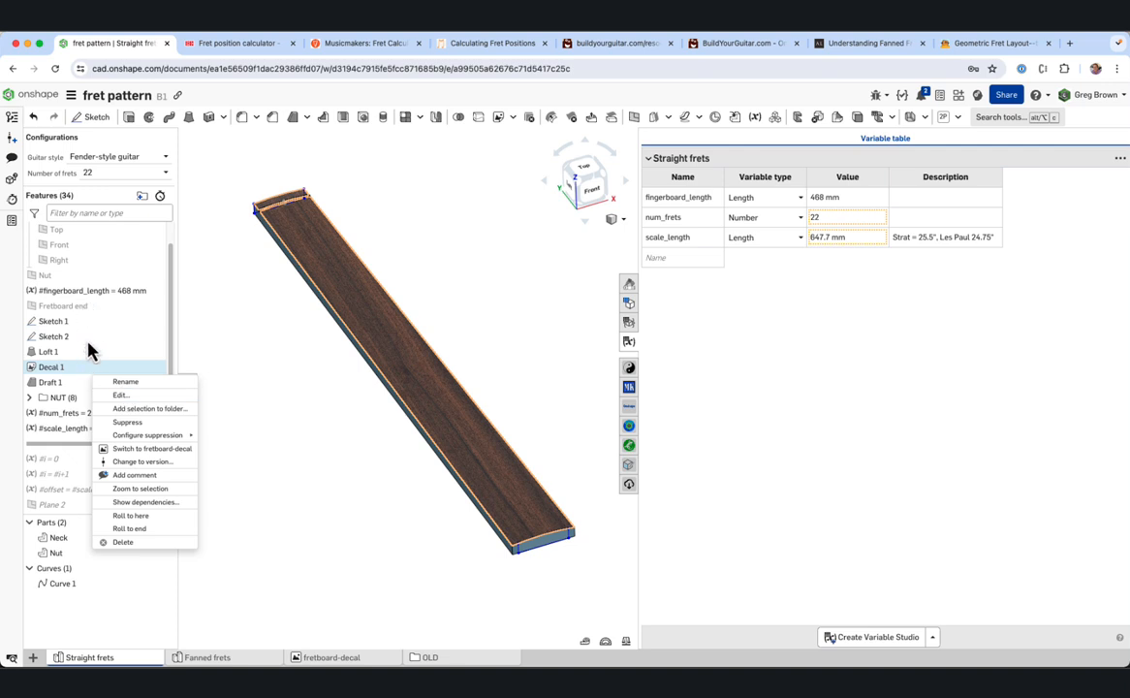
pyautogui.click(135, 395)
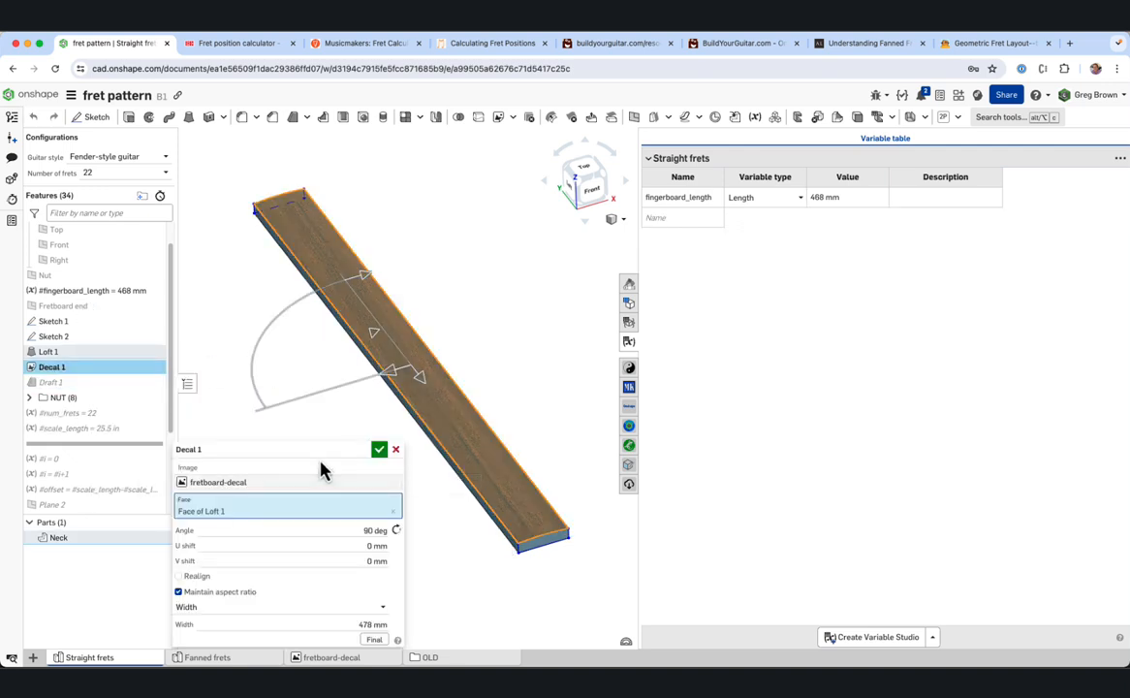
pyautogui.moveTo(272, 393); pyautogui.dragTo(213, 332)
pyautogui.moveTo(294, 515); pyautogui.dragTo(264, 515)
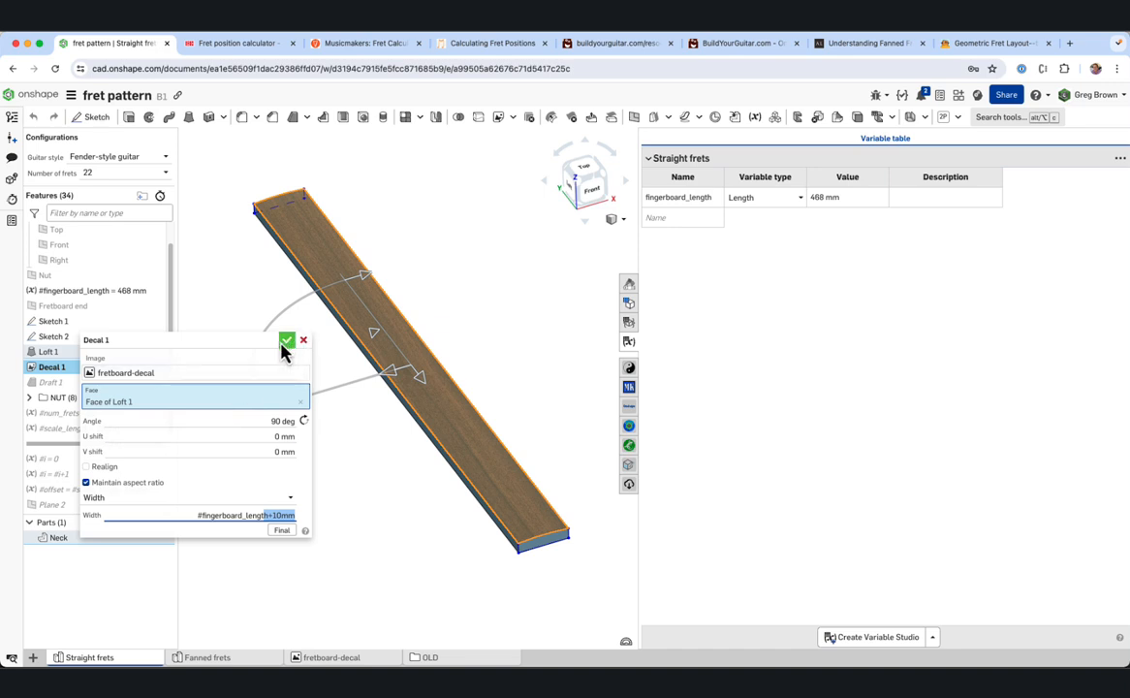
pyautogui.moveTo(248, 354); pyautogui.dragTo(264, 405)
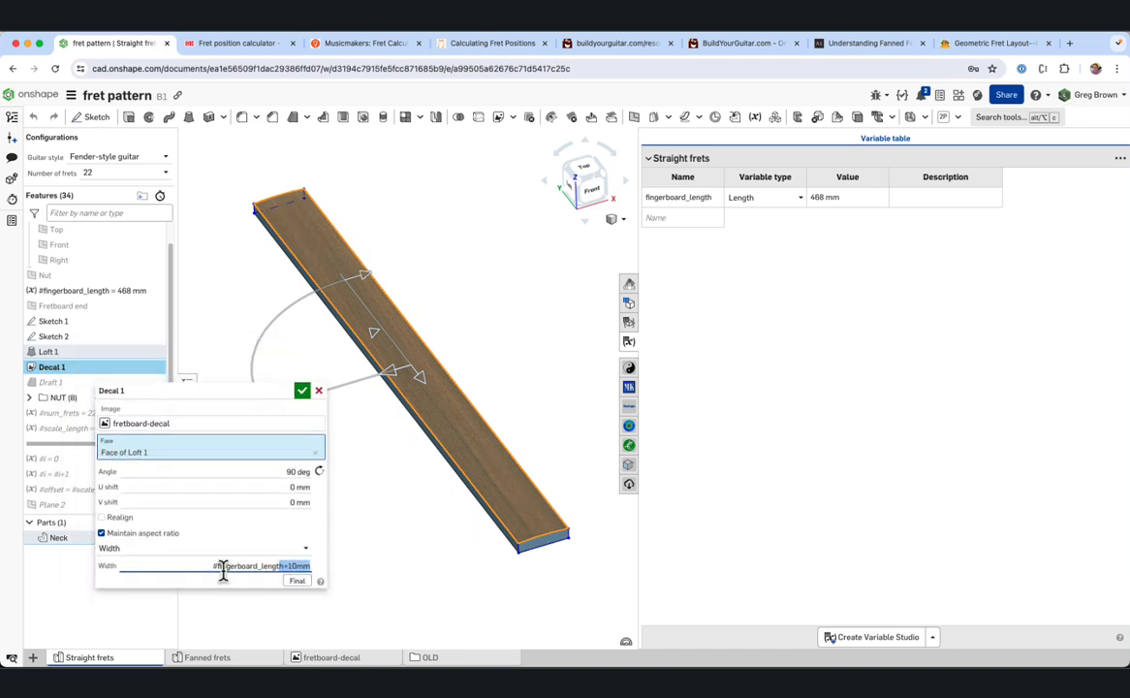
pyautogui.moveTo(207, 567); pyautogui.dragTo(320, 579)
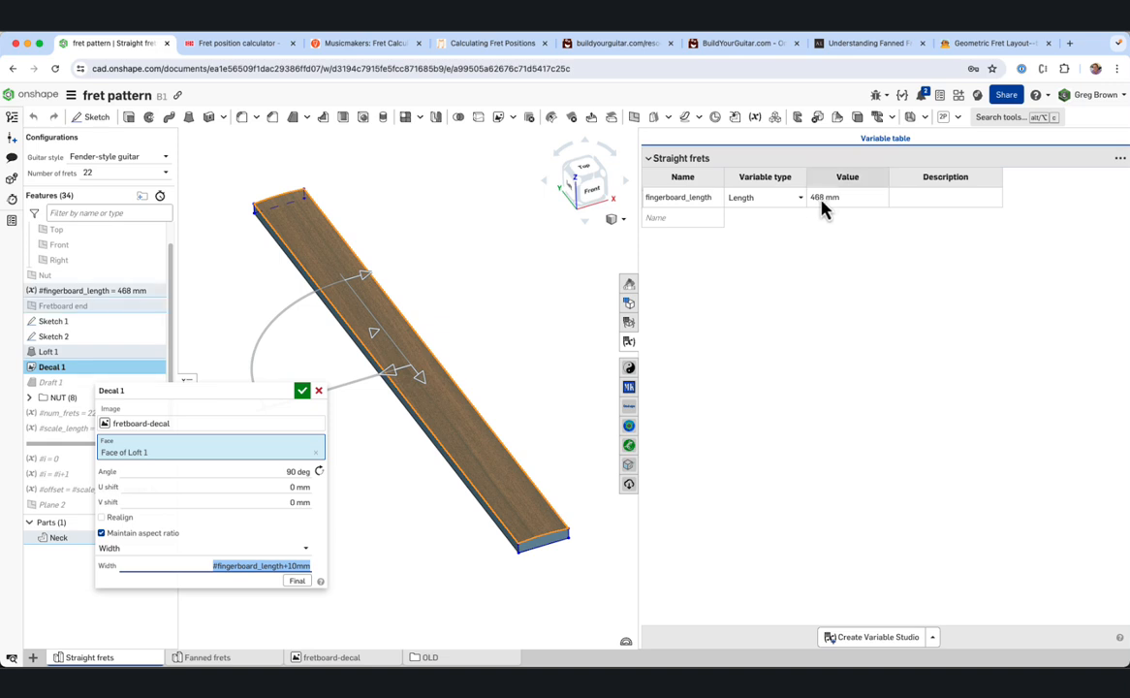
pyautogui.click(302, 390)
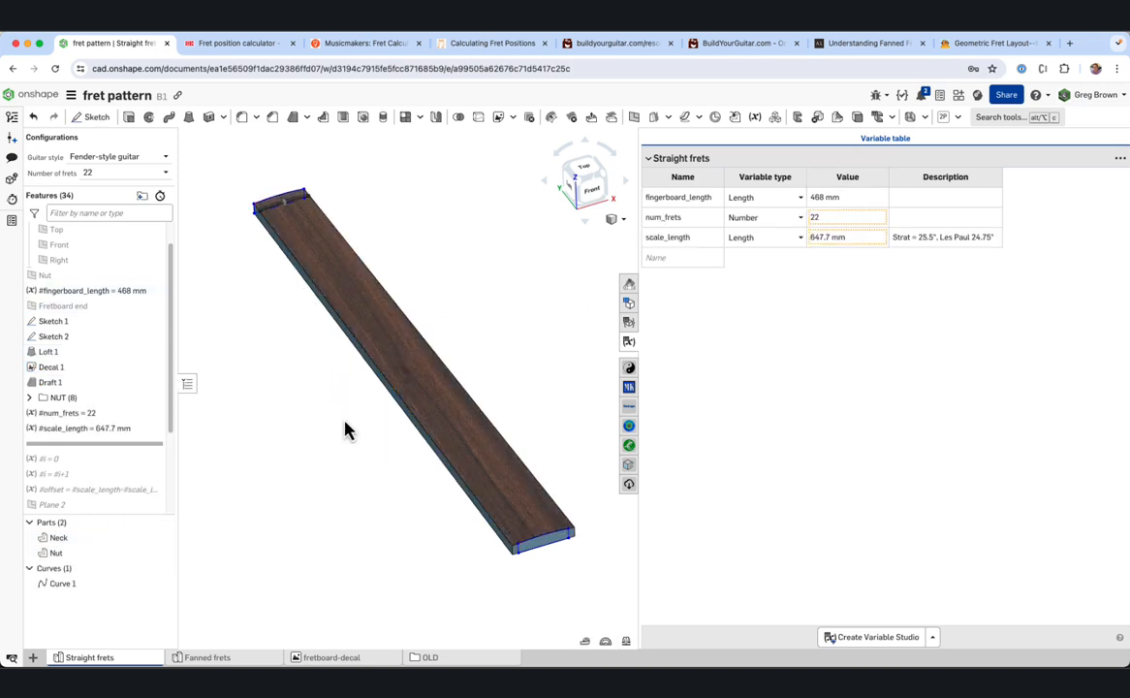
# View the whole neck against the scale length and roll the history forward to include the #i = 0 variable
pyautogui.moveTo(331, 435); pyautogui.dragTo(368, 457, button='right')
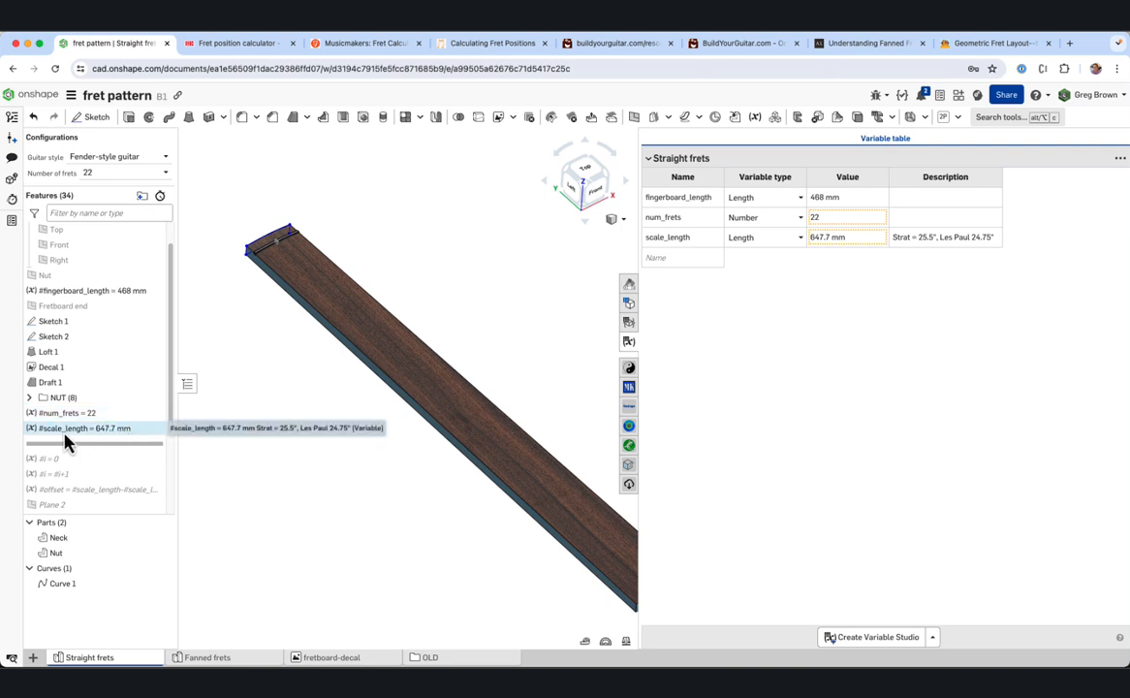
pyautogui.scroll(-3, 243, 296)
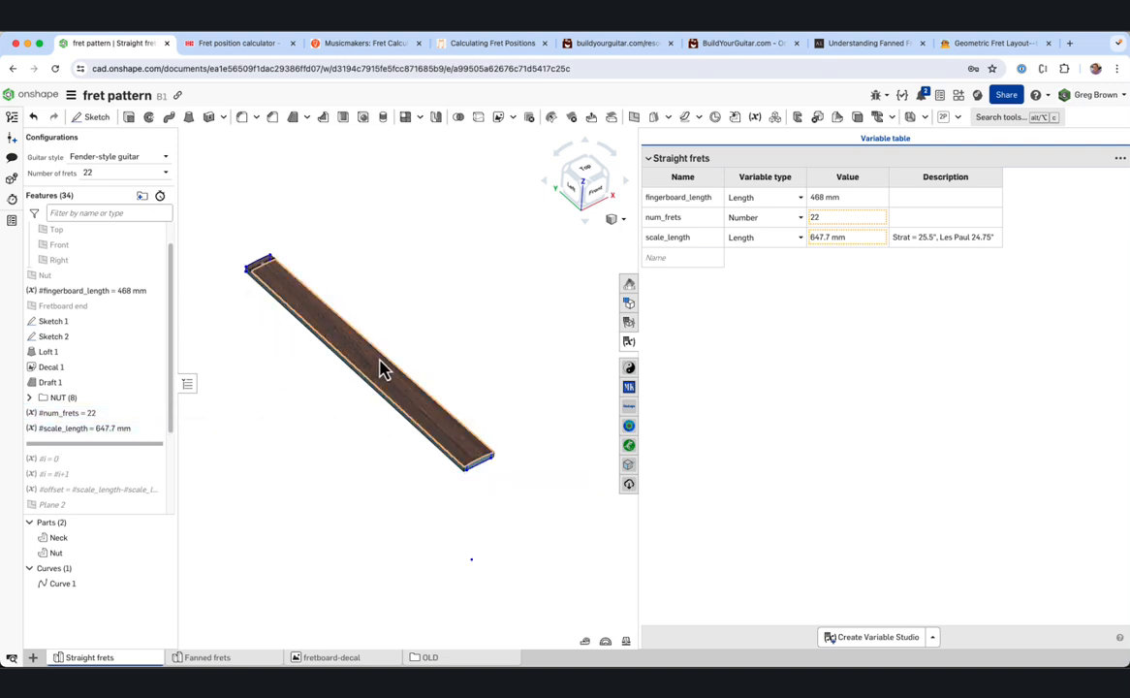
pyautogui.moveTo(379, 361); pyautogui.dragTo(344, 328, button='middle')
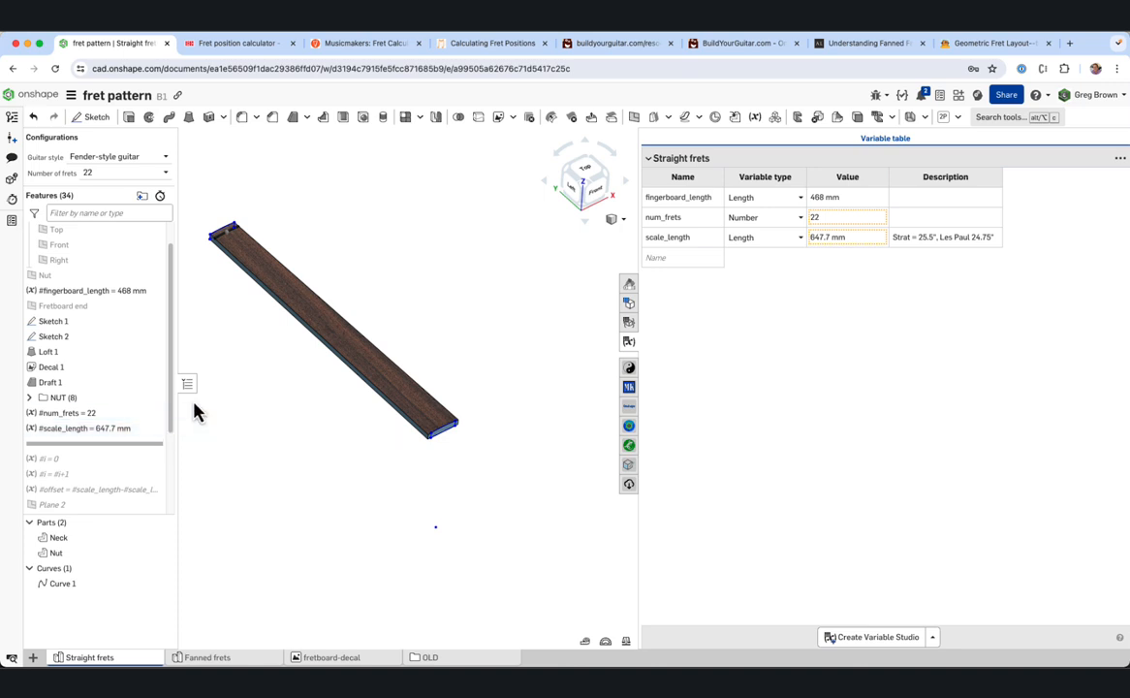
pyautogui.scroll(-2, 171, 397)
pyautogui.moveTo(77, 387)
pyautogui.mouseDown()
pyautogui.moveTo(71, 421)
pyautogui.moveTo(72, 408)
pyautogui.mouseUp()
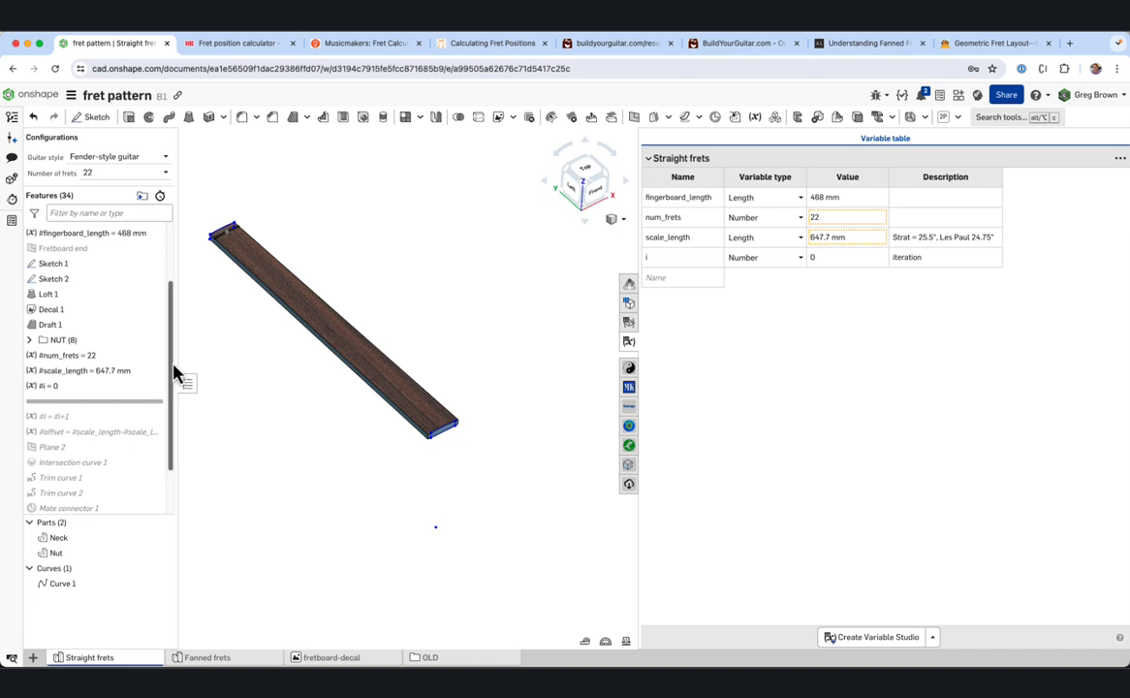
# Roll the history forward to include the incrementing #i variable and examine the expression behind its value
pyautogui.scroll(-1, 171, 383)
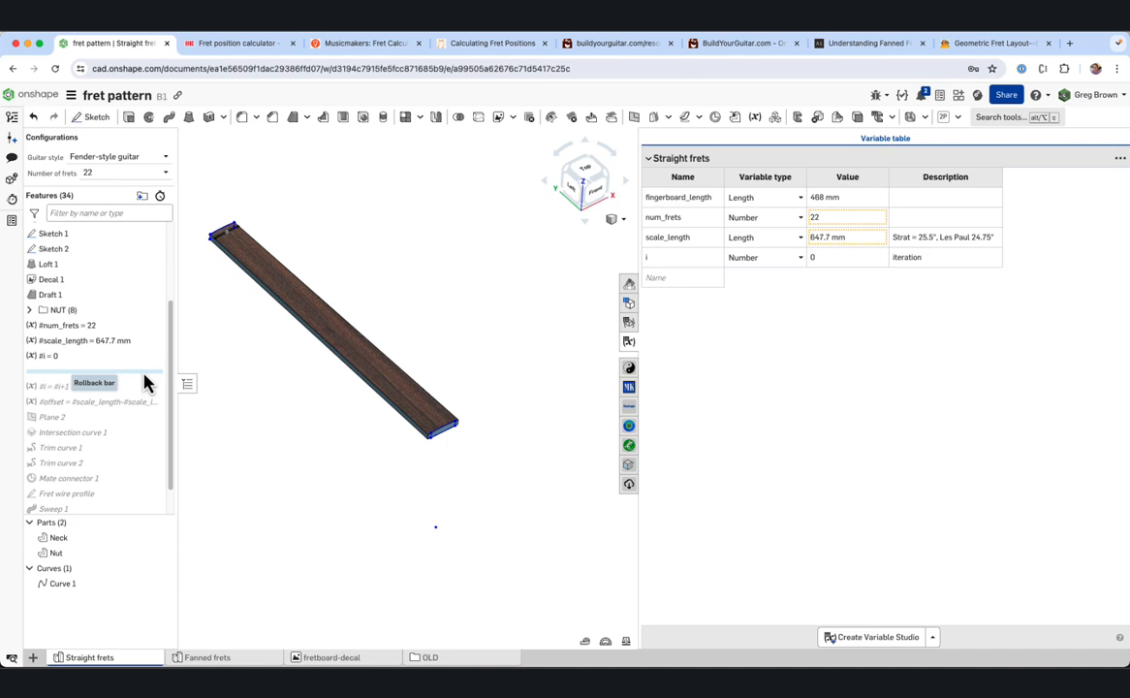
pyautogui.moveTo(143, 380)
pyautogui.mouseDown()
pyautogui.moveTo(155, 397)
pyautogui.moveTo(138, 397)
pyautogui.mouseUp()
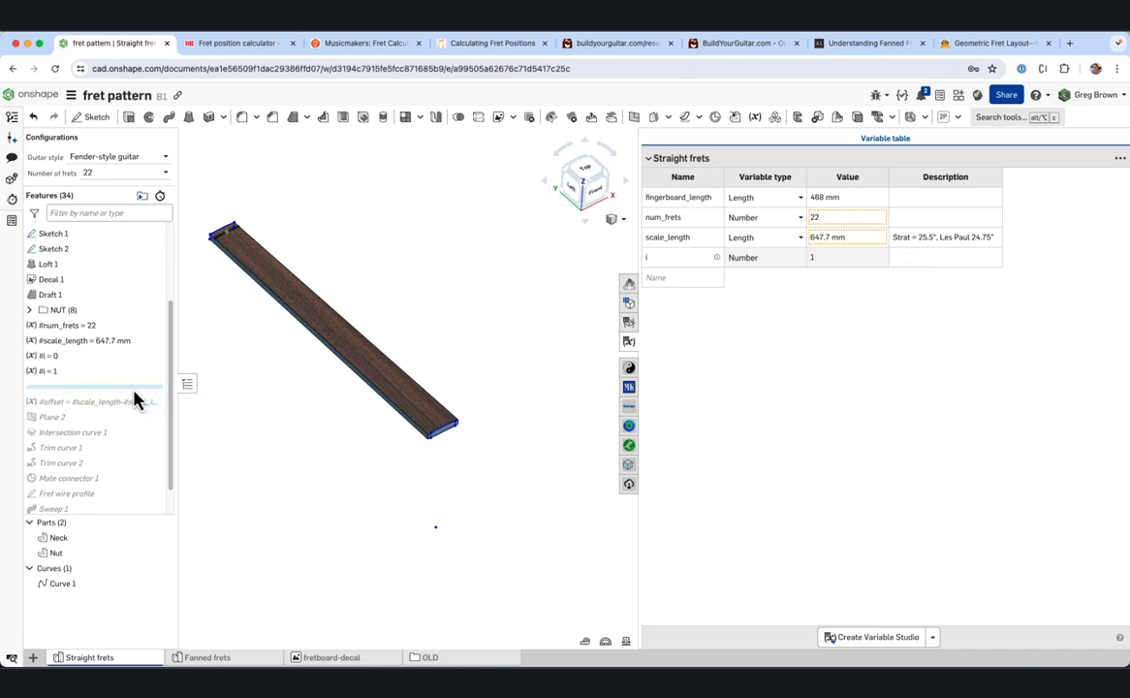
pyautogui.doubleClick(62, 371)
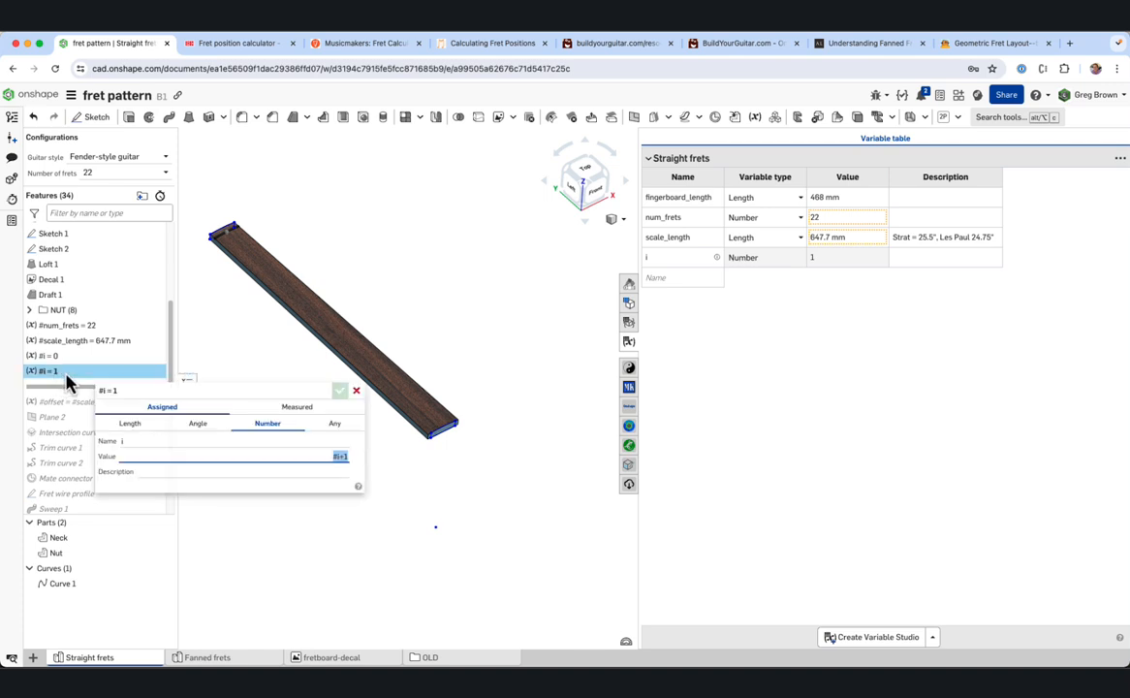
pyautogui.click(333, 458)
pyautogui.moveTo(333, 457); pyautogui.dragTo(340, 459)
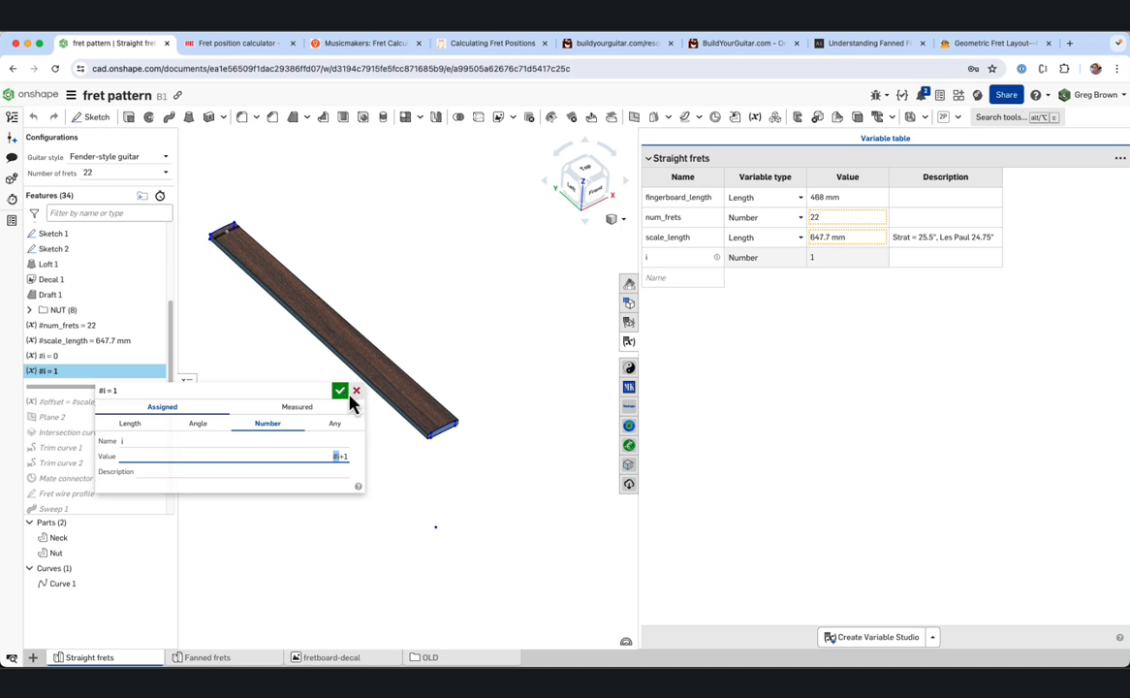
pyautogui.moveTo(363, 419); pyautogui.dragTo(240, 444)
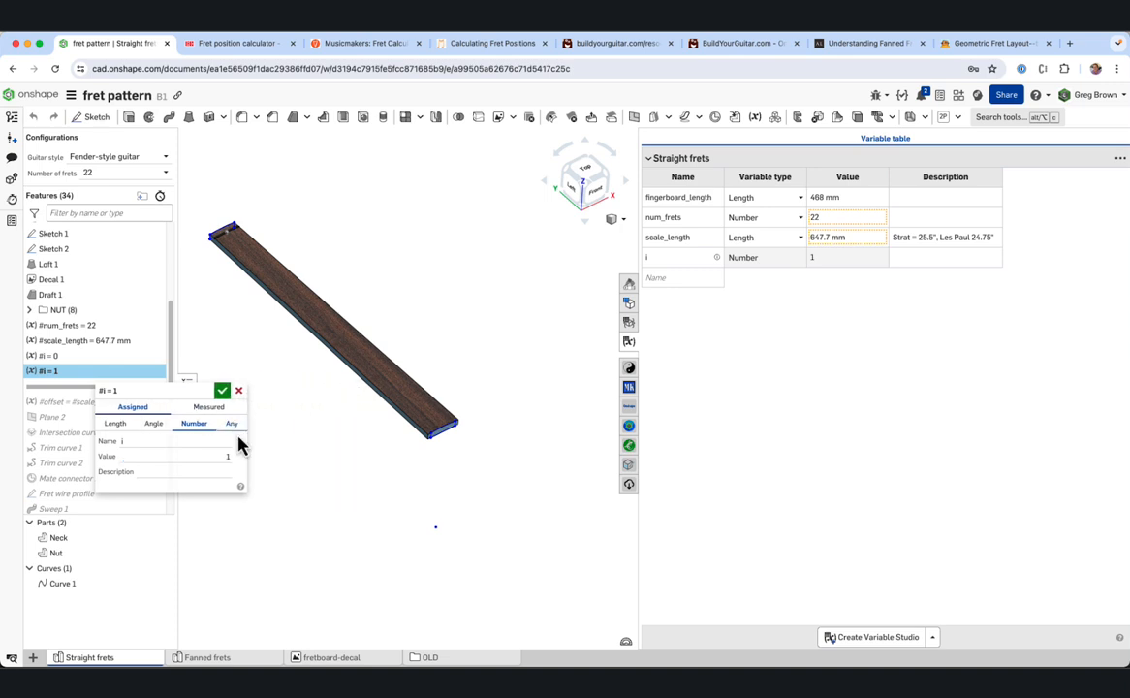
pyautogui.moveTo(176, 398); pyautogui.dragTo(274, 420)
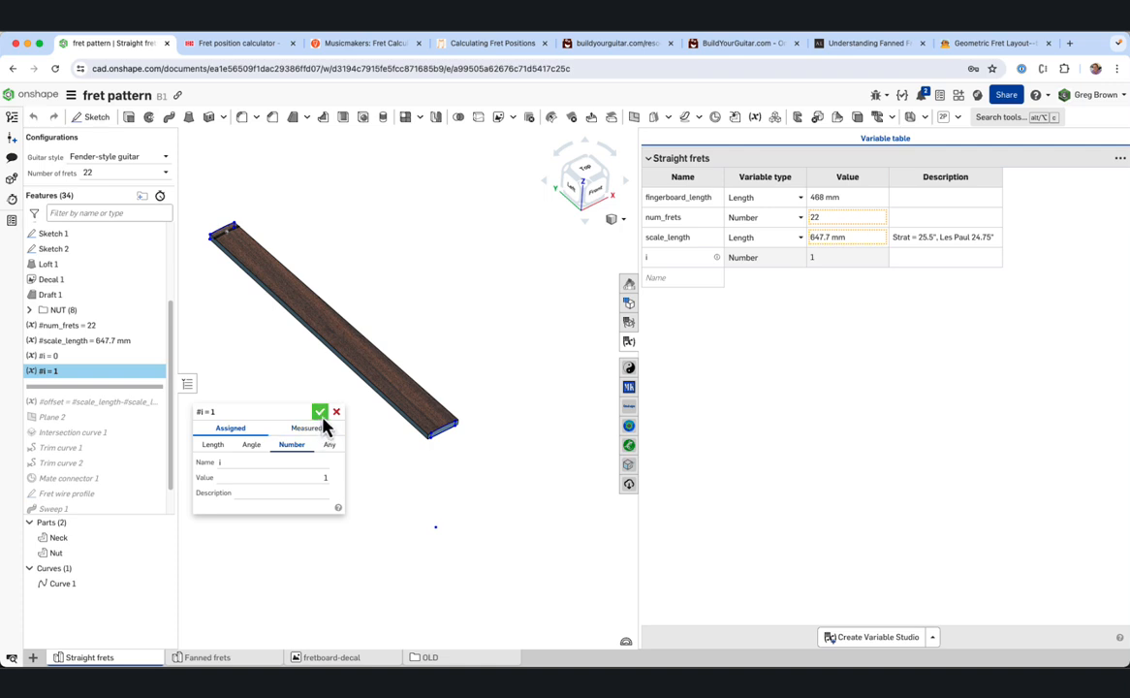
pyautogui.click(320, 413)
# Roll the history forward to include the #offset variable and examine the fret-spacing formula in the document properties without changing it
pyautogui.moveTo(77, 373); pyautogui.dragTo(96, 415)
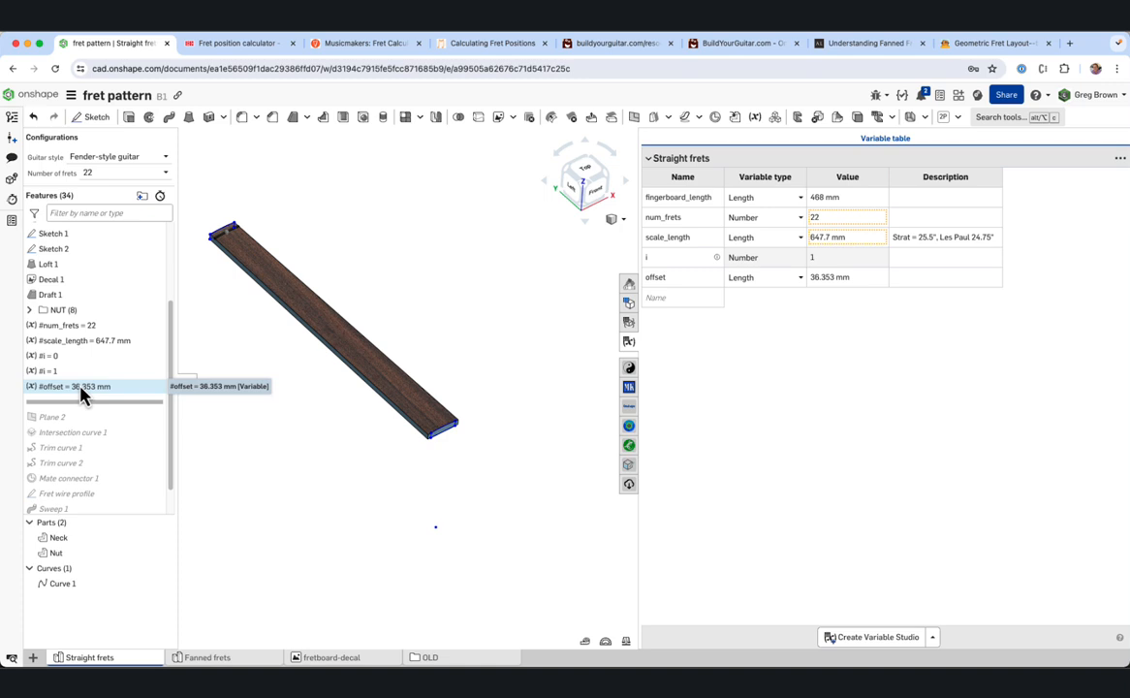
pyautogui.click(71, 95)
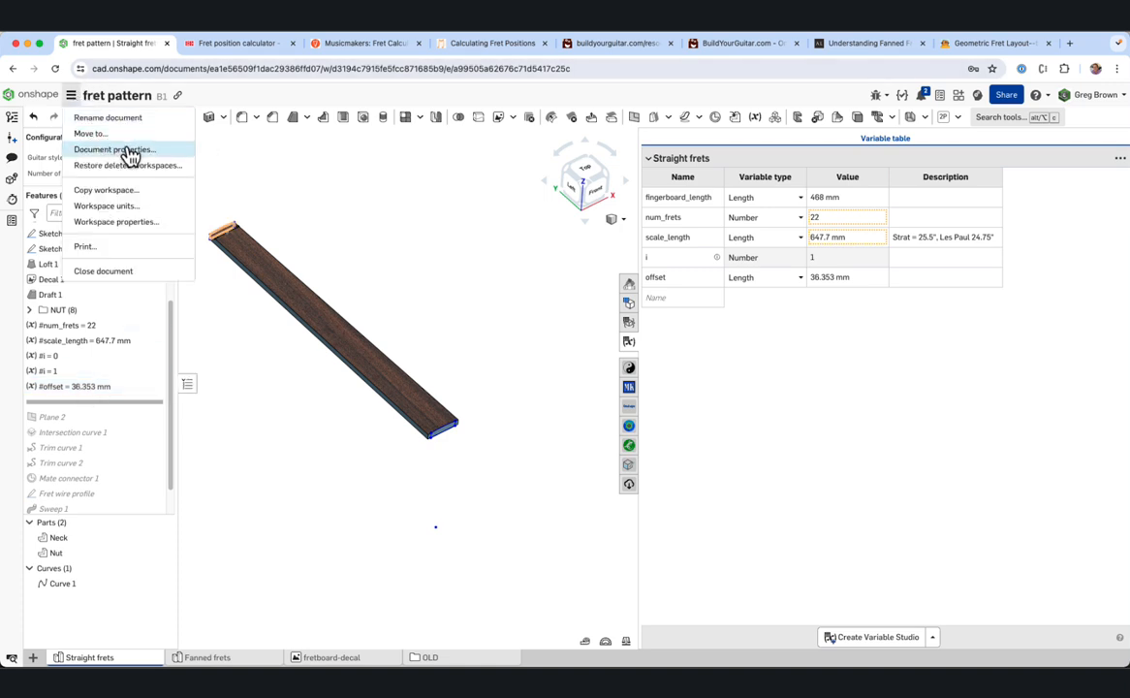
pyautogui.click(129, 150)
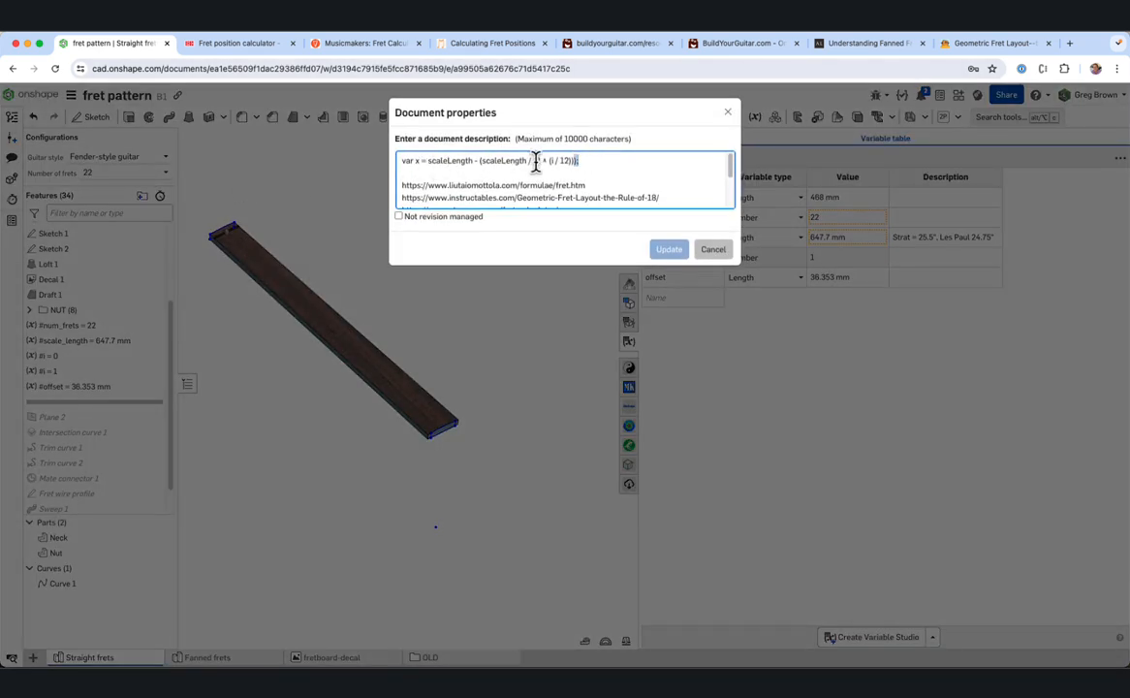
pyautogui.click(554, 162)
pyautogui.click(713, 251)
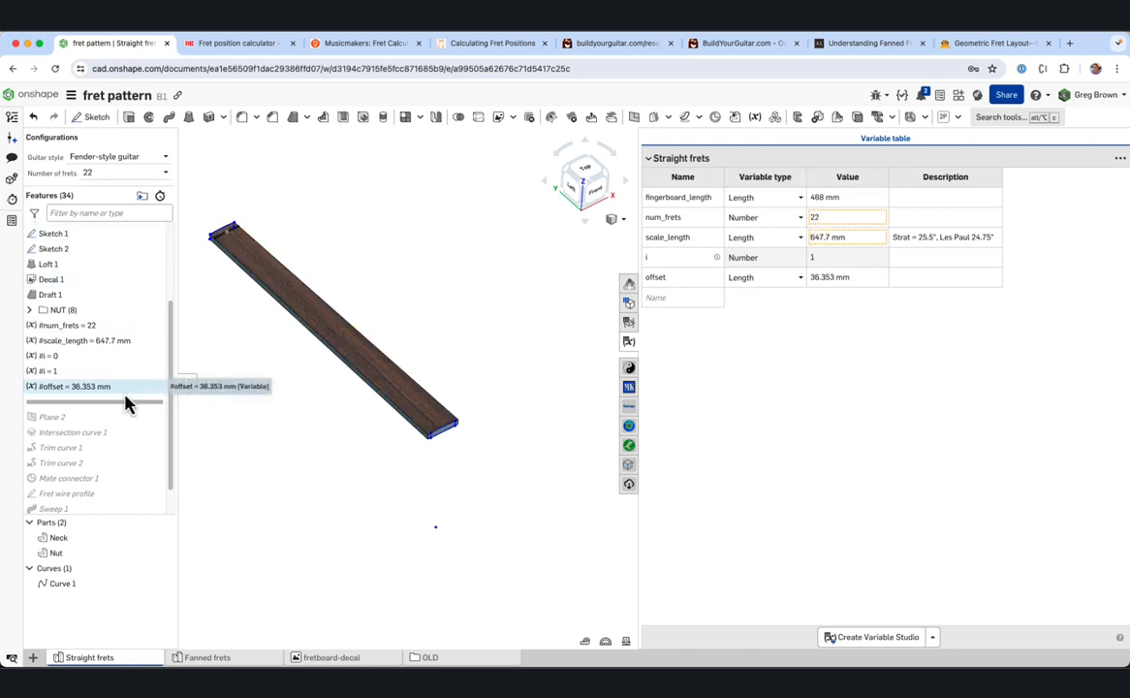
# Open the #offset variable for editing, widen its dialog to examine the full value expression, and accept it as it is
pyautogui.doubleClick(95, 387)
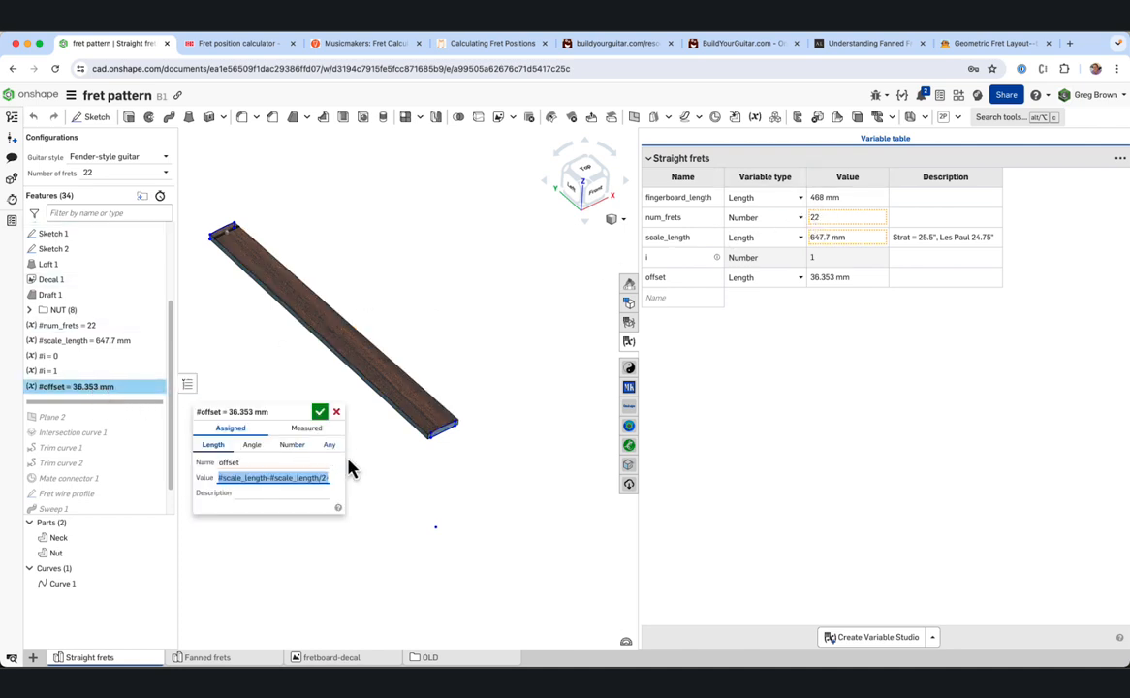
pyautogui.moveTo(344, 462); pyautogui.dragTo(472, 463)
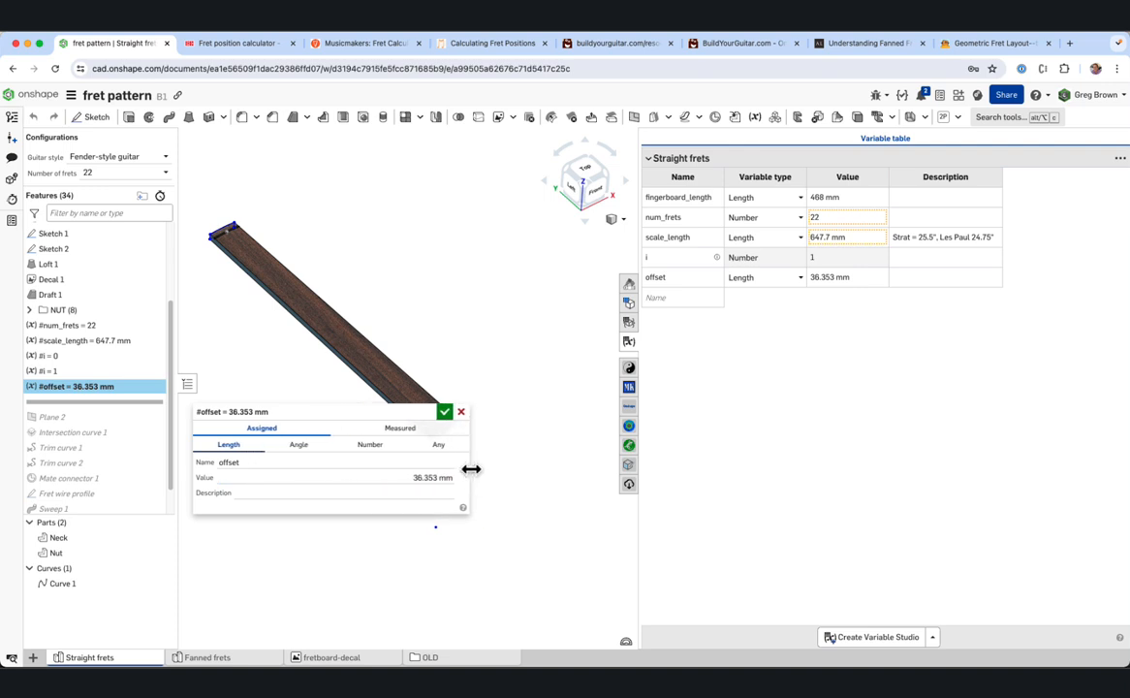
pyautogui.click(416, 480)
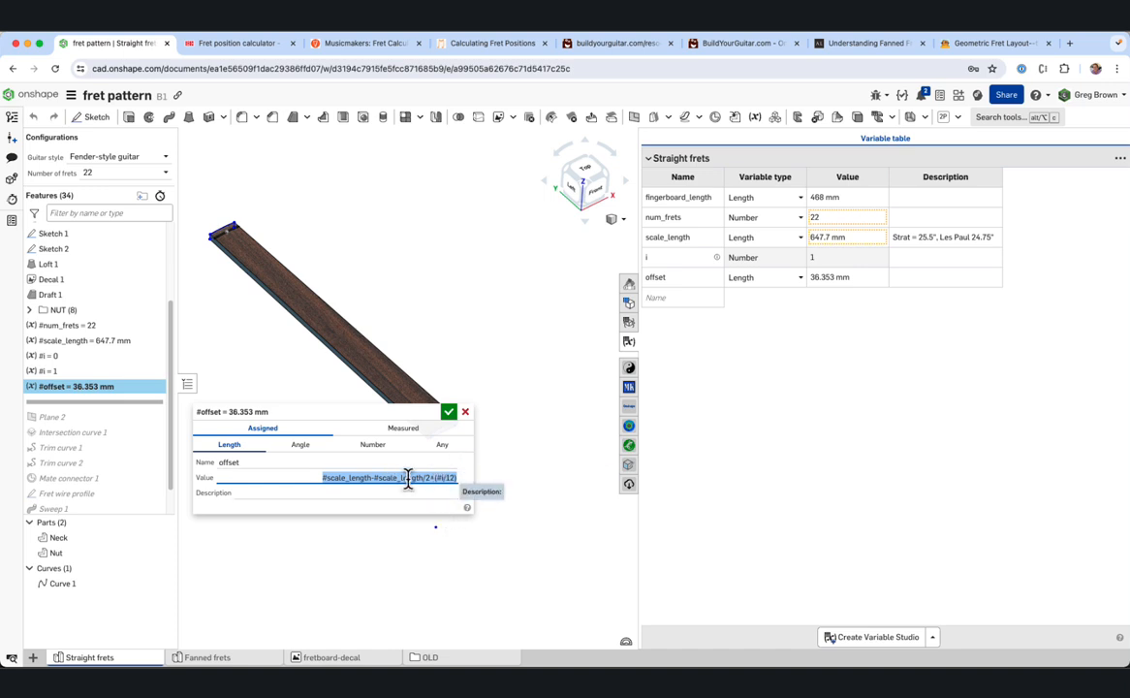
pyautogui.click(448, 410)
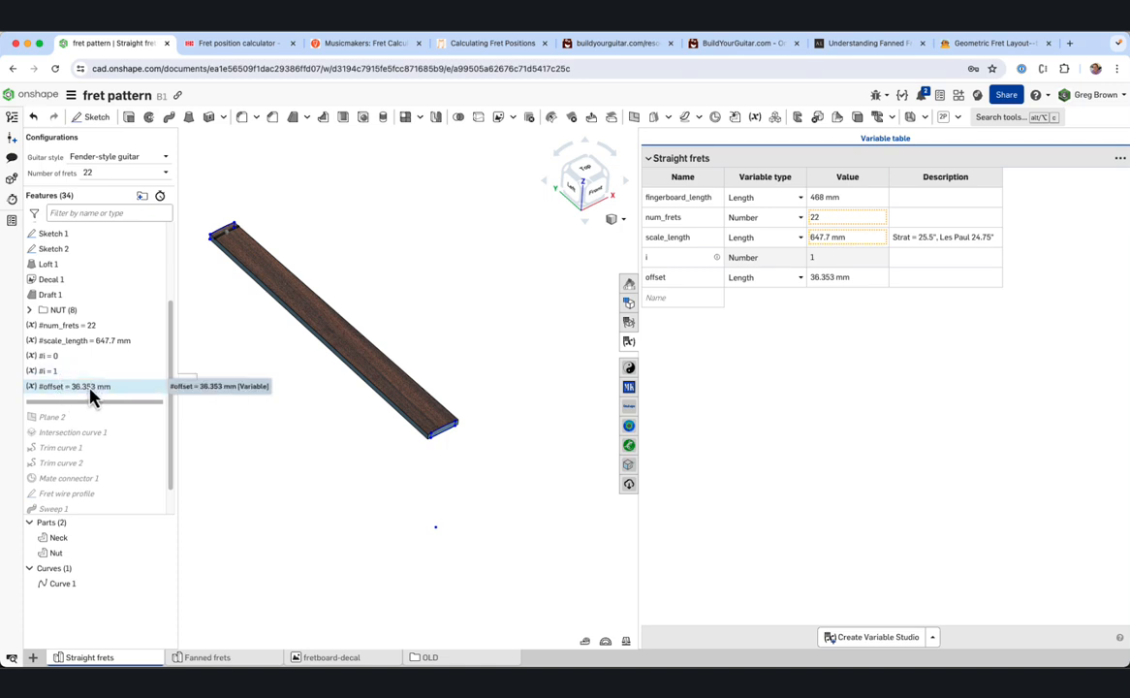
# Roll the history forward to include Plane 2, show the plane, and view its distance from the nut from above
pyautogui.scroll(5, 230, 254)
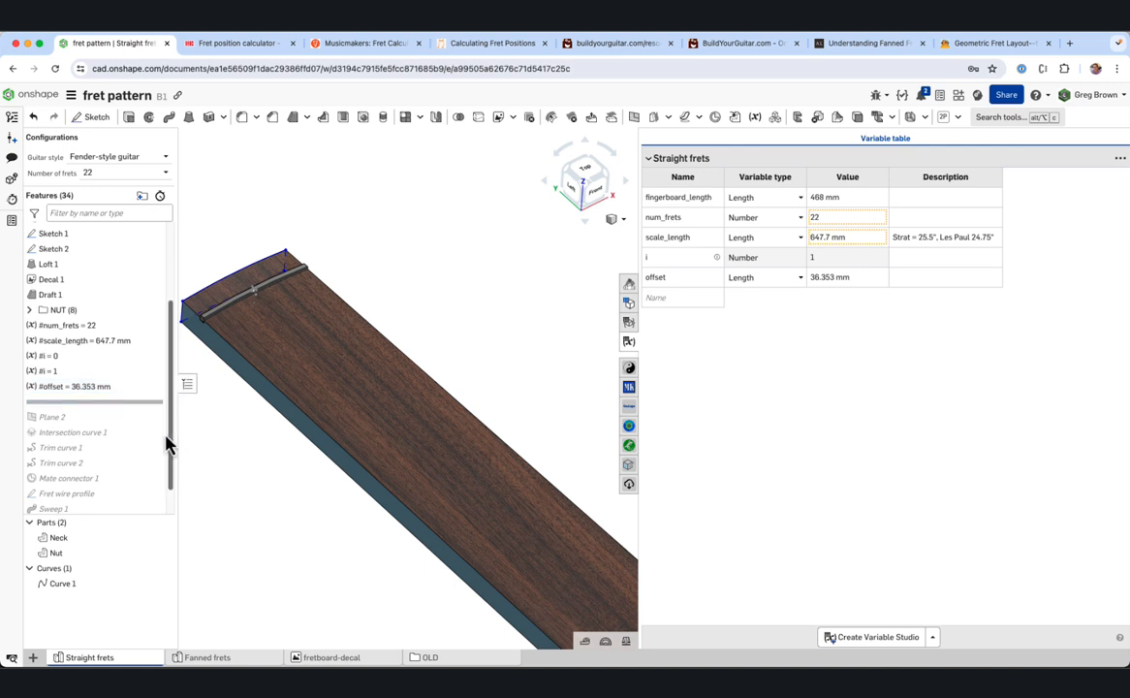
pyautogui.moveTo(139, 414); pyautogui.dragTo(139, 433)
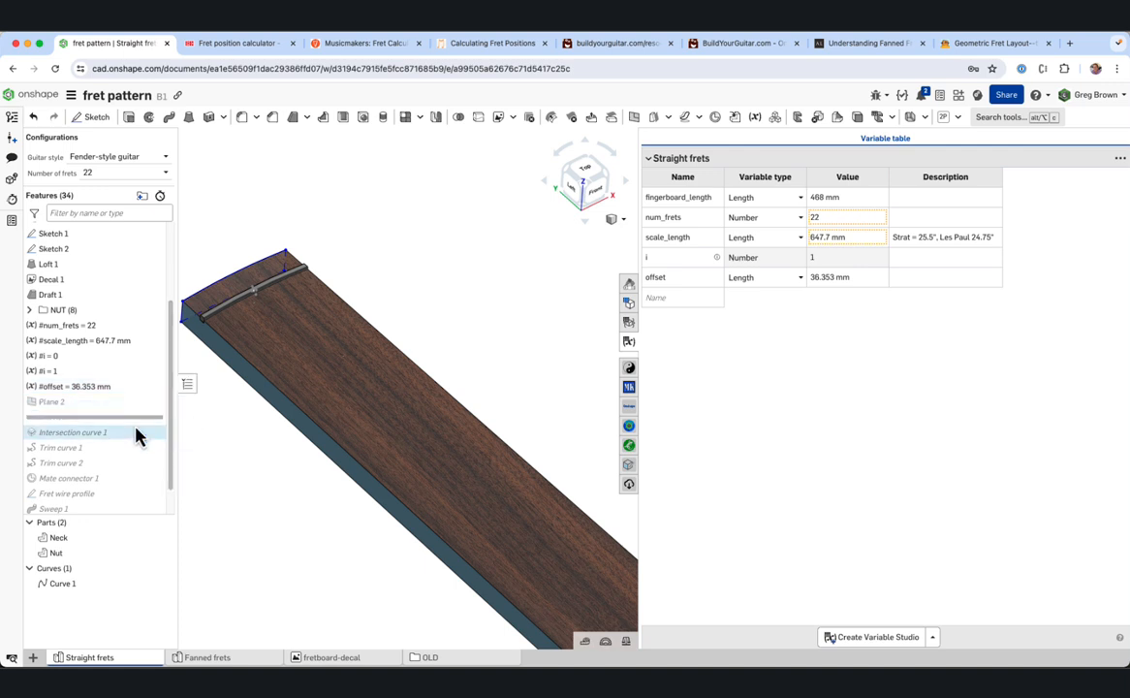
pyautogui.click(153, 401)
pyautogui.scroll(-4, 348, 387)
pyautogui.moveTo(348, 387); pyautogui.dragTo(543, 231, button='right')
pyautogui.scroll(2, 371, 401)
pyautogui.click(584, 181)
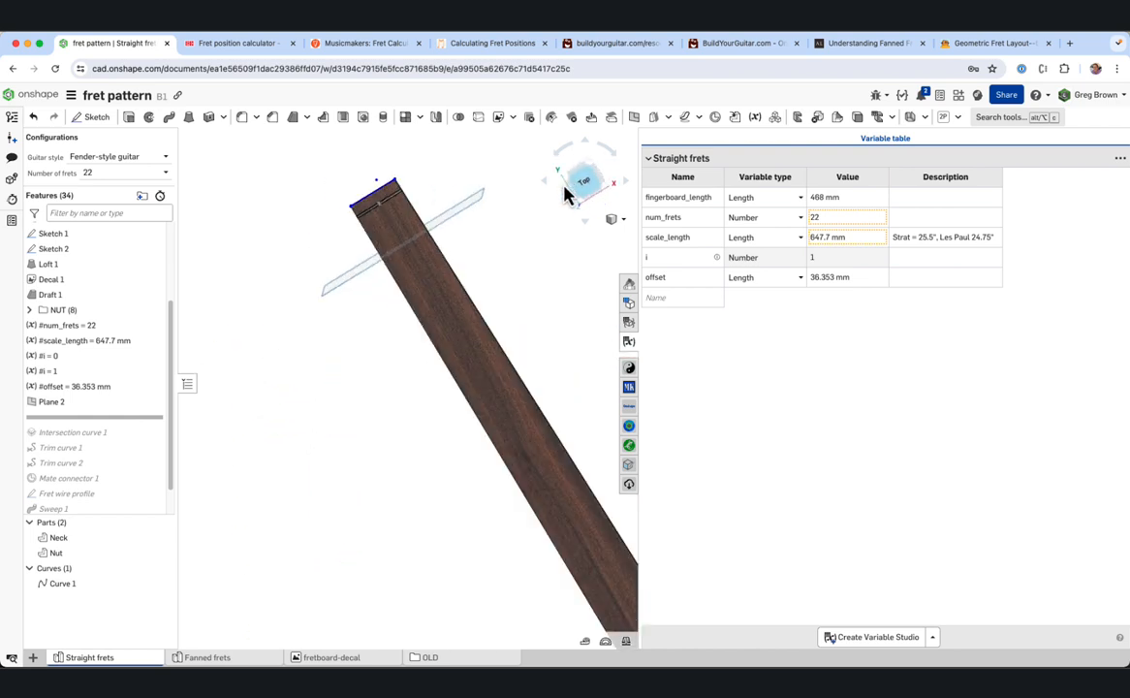
pyautogui.scroll(3, 418, 149)
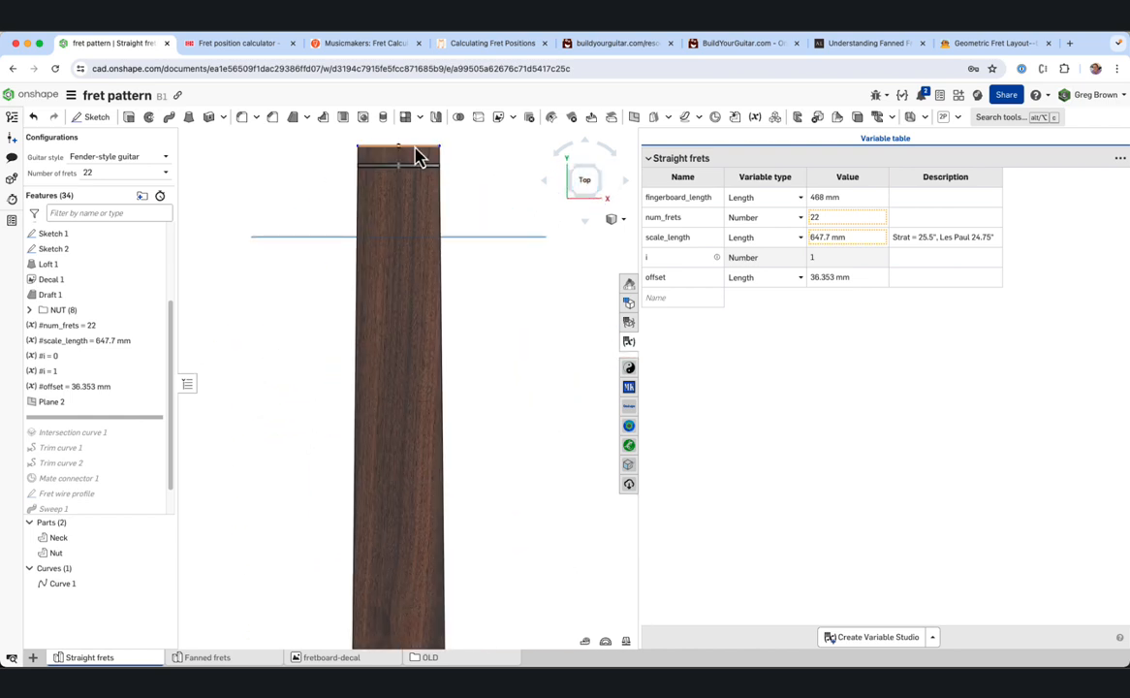
pyautogui.scroll(3, 416, 151)
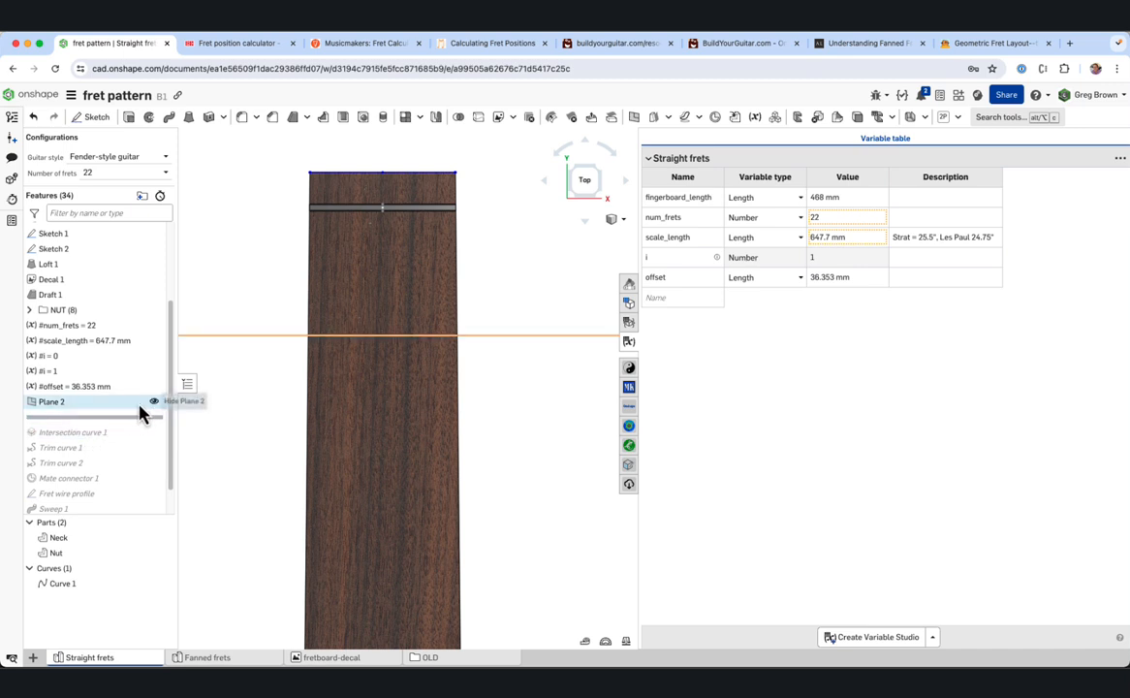
# Open Plane 2 for editing, examine its reference entity and the expression behind its offset distance, and accept it as it is
pyautogui.rightClick(105, 403)
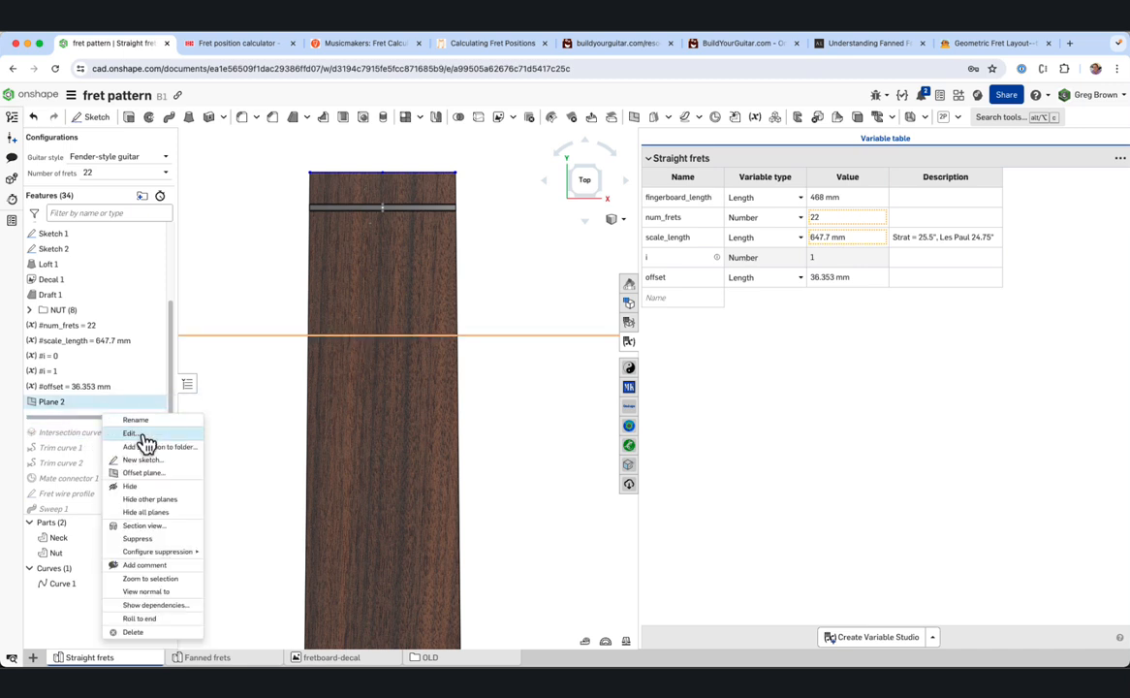
pyautogui.click(144, 439)
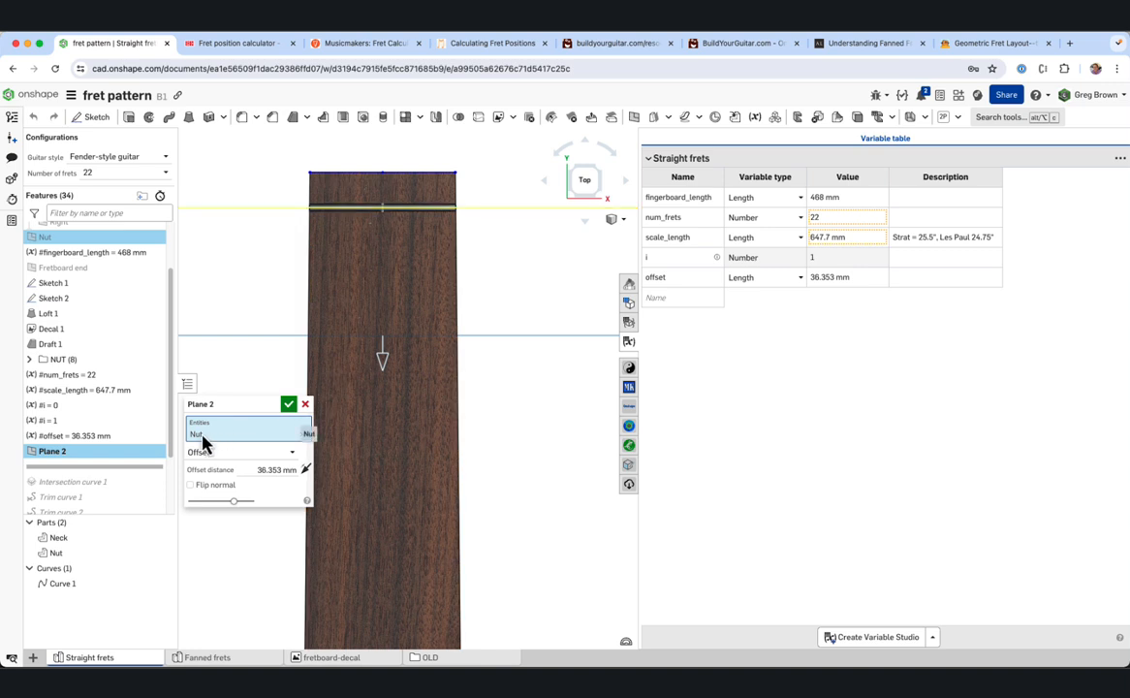
pyautogui.click(272, 472)
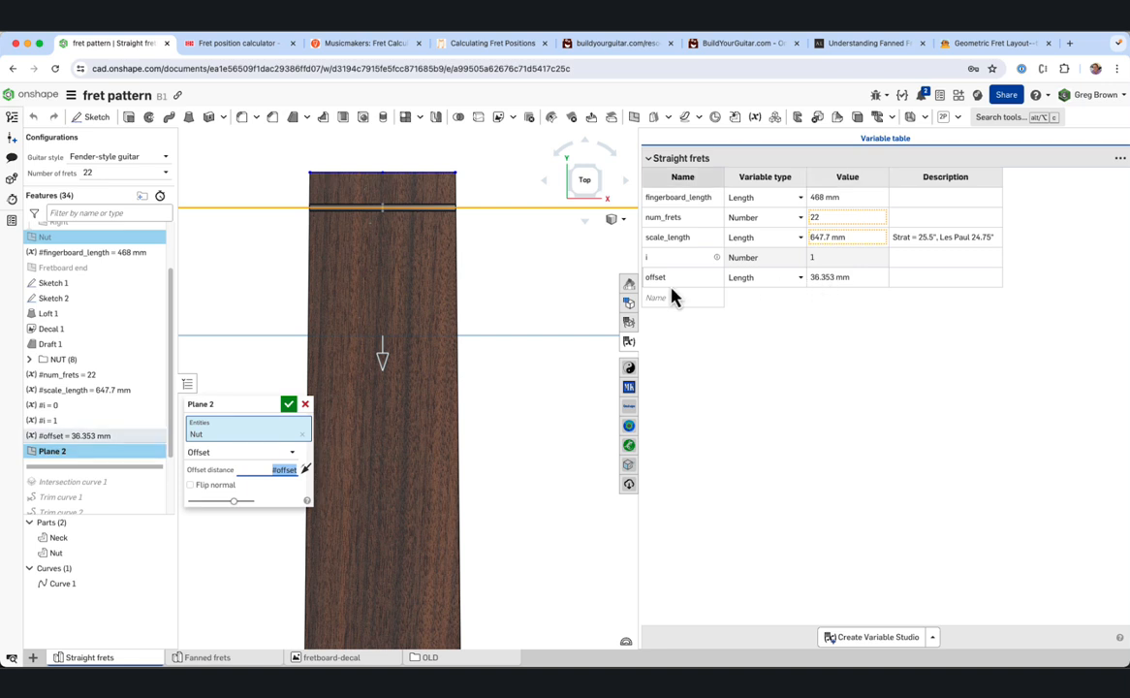
pyautogui.click(289, 405)
pyautogui.scroll(-2, 29, 423)
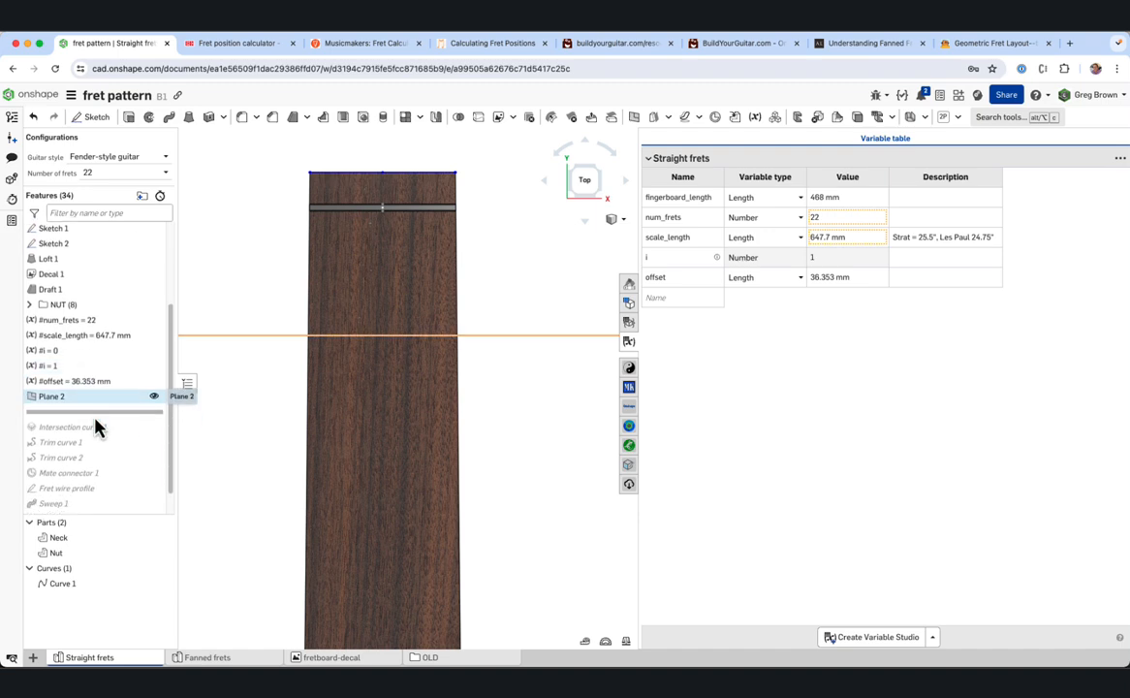
# Roll the history forward to include Intersection curve 1 and show Curve 2 where Plane 2 crosses the fretboard surface
pyautogui.moveTo(132, 413); pyautogui.dragTo(129, 434)
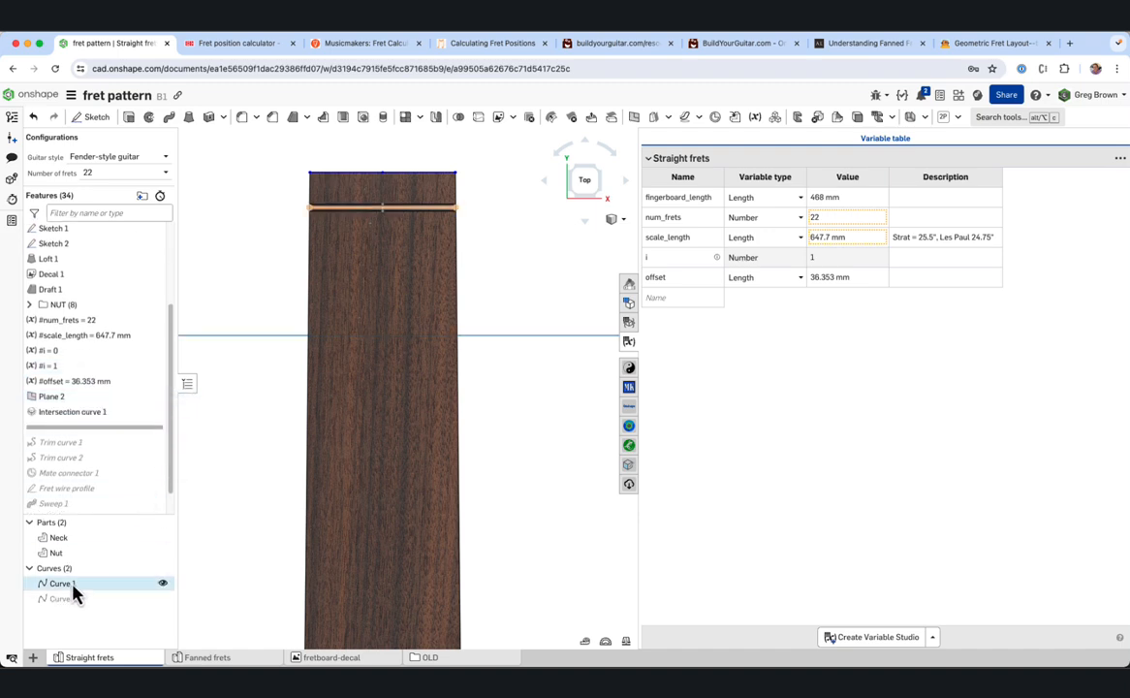
pyautogui.click(162, 598)
pyautogui.moveTo(272, 504); pyautogui.dragTo(452, 452, button='right')
pyautogui.click(392, 332)
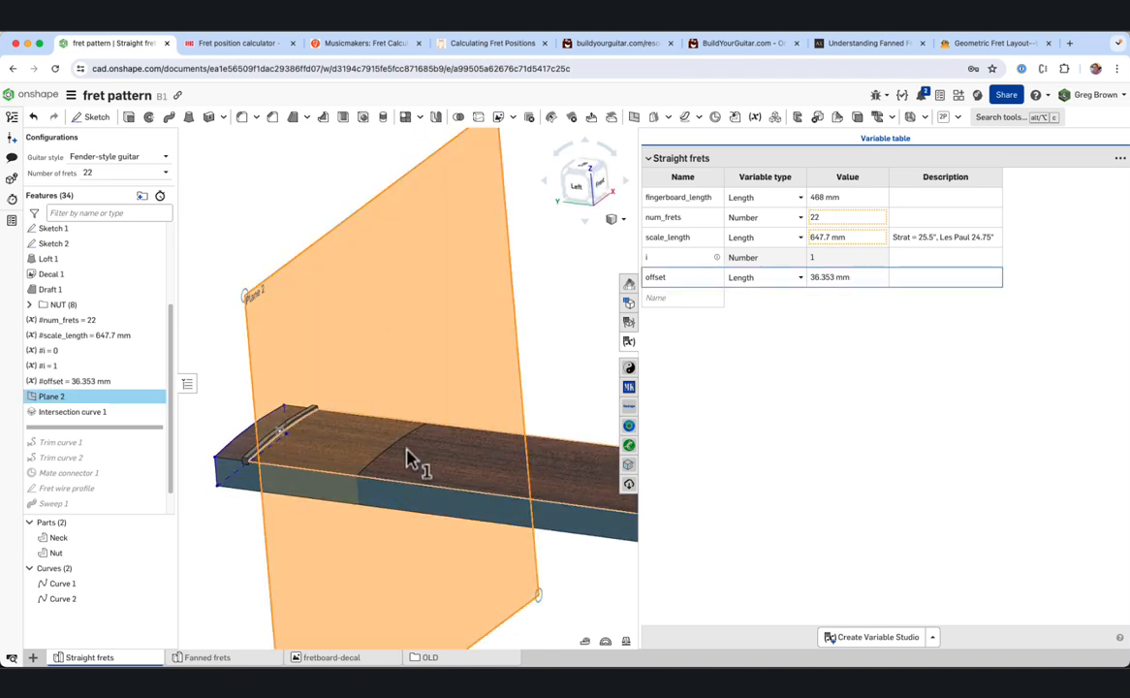
pyautogui.moveTo(242, 434); pyautogui.dragTo(244, 486, button='right')
pyautogui.click(209, 482)
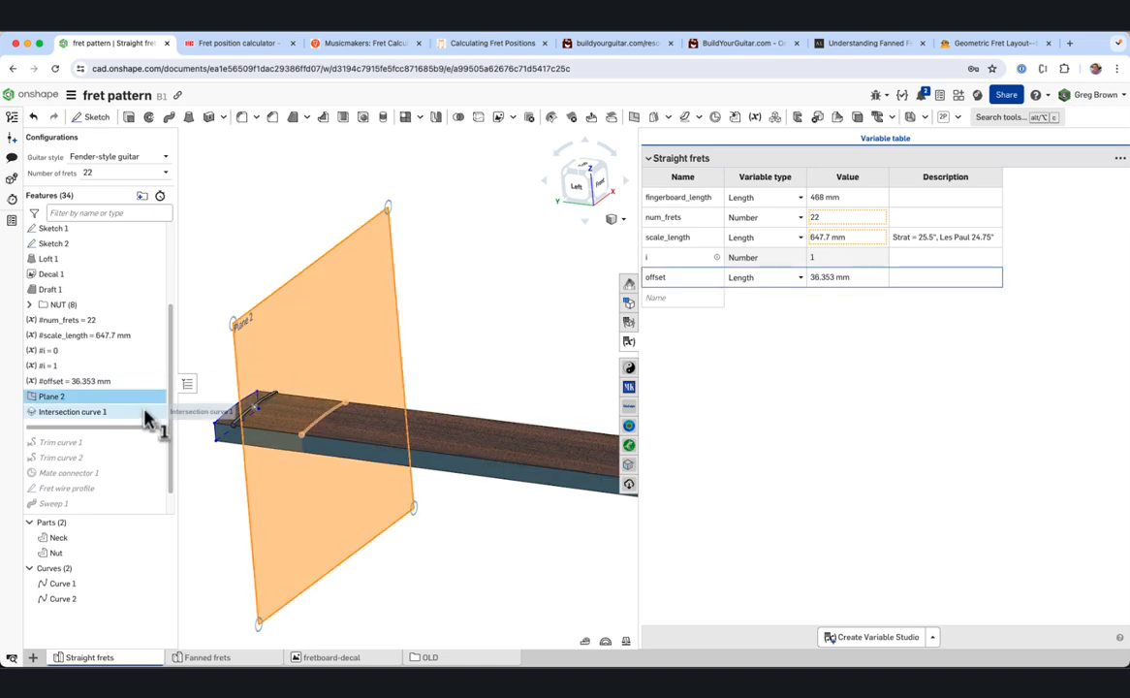
# Hide Plane 2 and inspect the intersection curve across the fretboard up close
pyautogui.click(160, 396)
pyautogui.moveTo(336, 352); pyautogui.dragTo(308, 389, button='right')
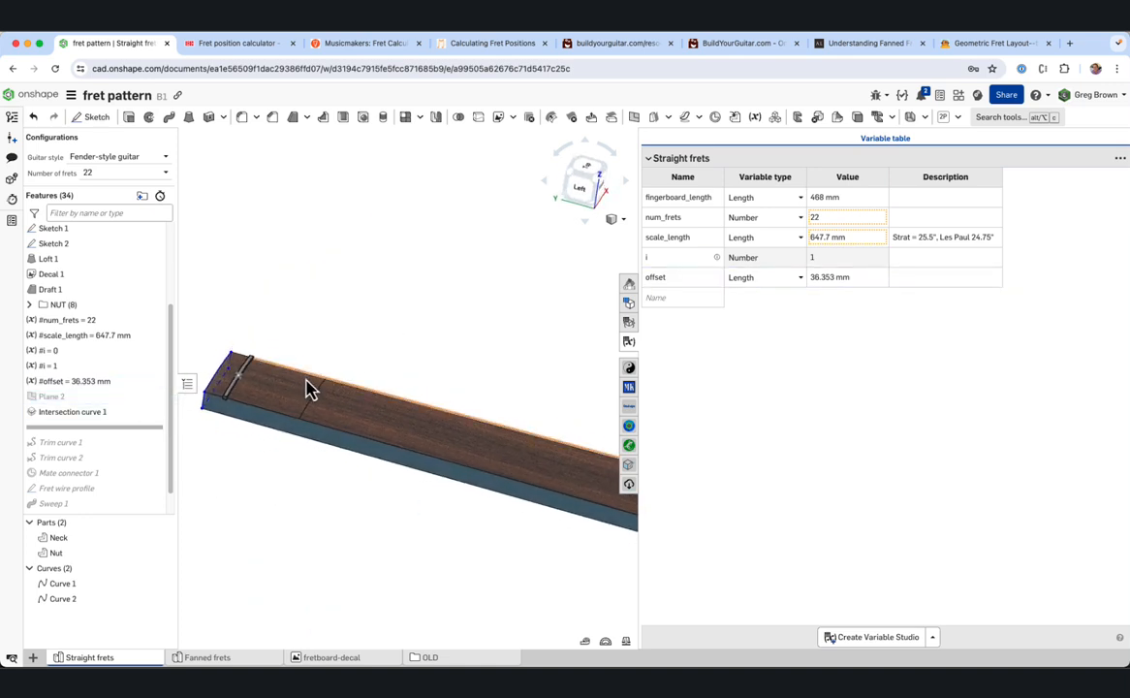
pyautogui.scroll(5, 291, 393)
pyautogui.scroll(-3, 359, 398)
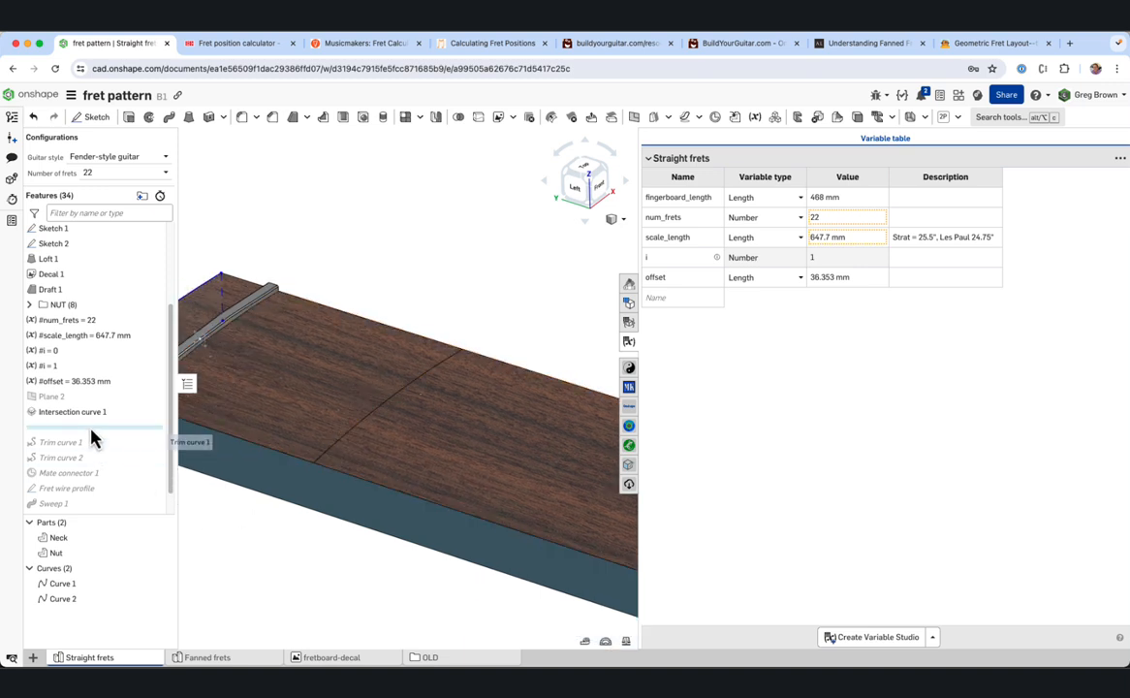
# Roll the history forward to include Trim curve 1 and Trim curve 2, and inspect the curve's end at the neck edge
pyautogui.moveTo(93, 427); pyautogui.dragTo(94, 466)
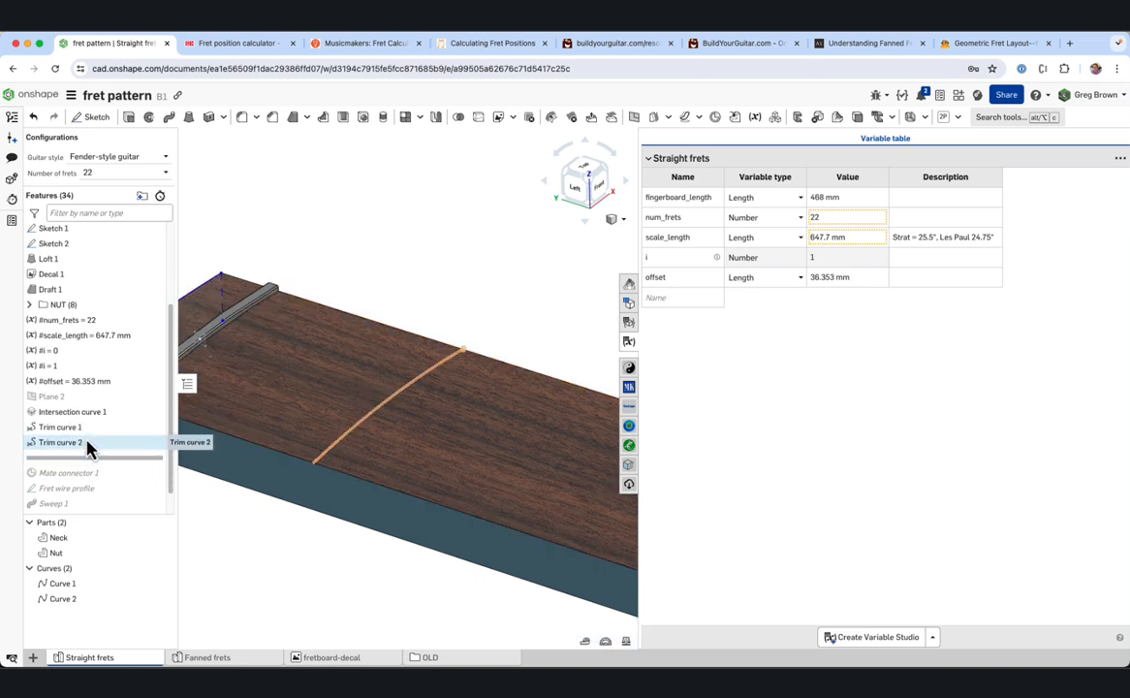
pyautogui.scroll(5, 310, 470)
pyautogui.scroll(-2, 301, 476)
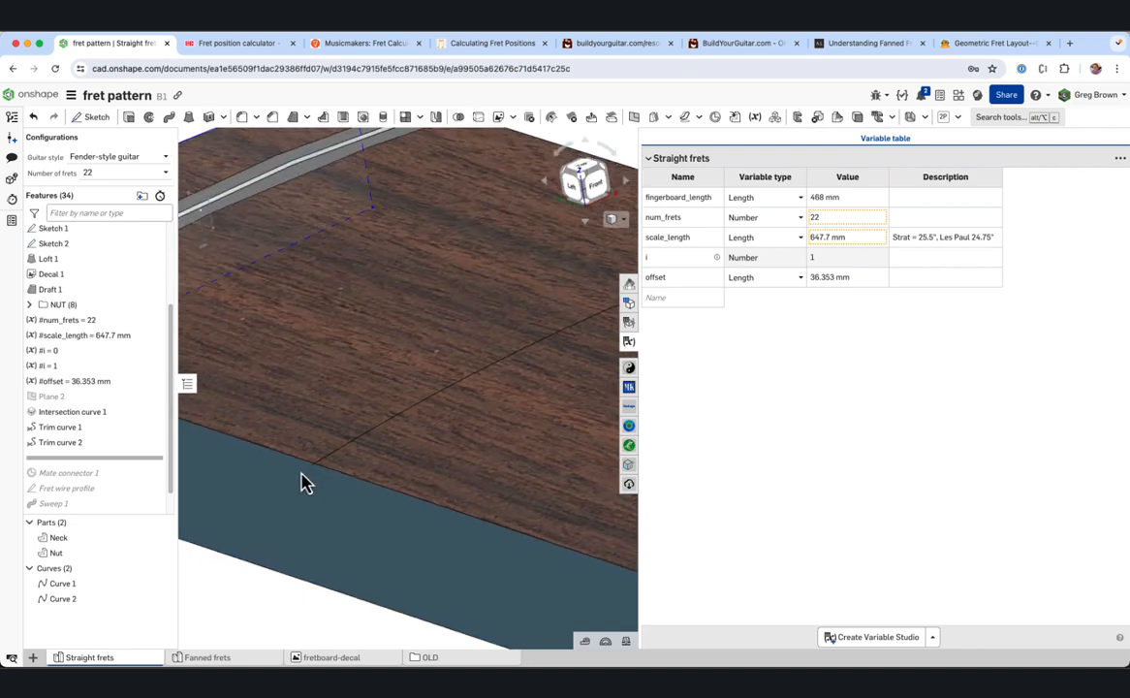
pyautogui.moveTo(300, 476); pyautogui.dragTo(315, 474, button='right')
pyautogui.scroll(4, 310, 476)
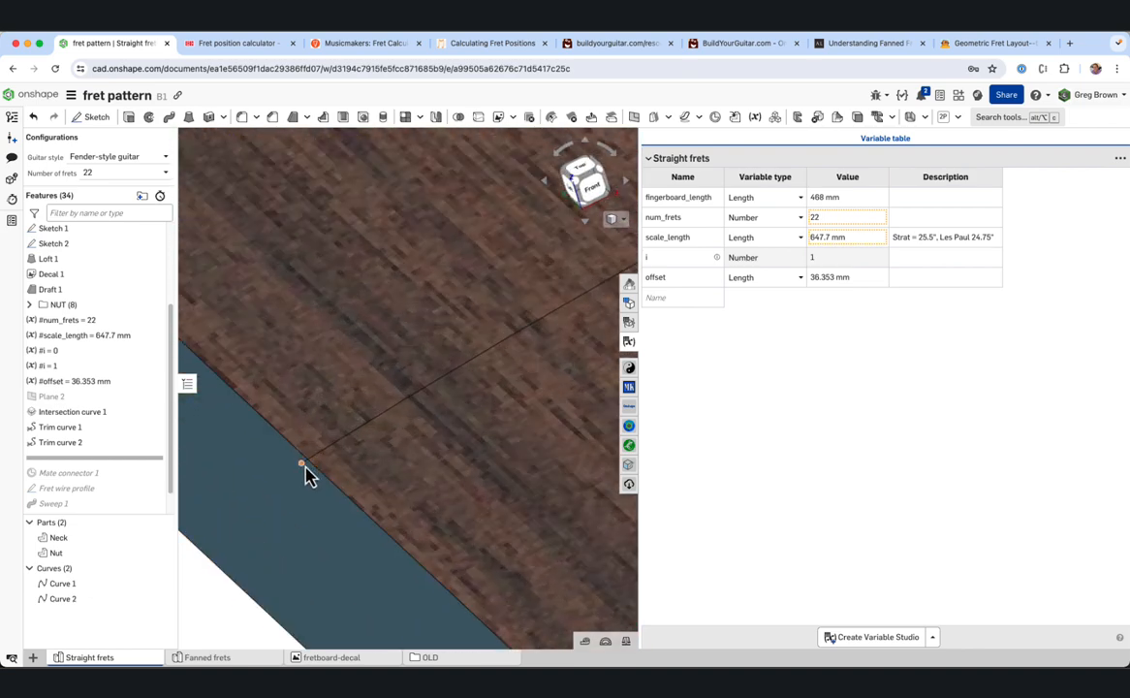
# Open Trim curve 1 for editing, examine its blind extension distance and help point, and accept it as it is
pyautogui.rightClick(95, 428)
pyautogui.click(153, 457)
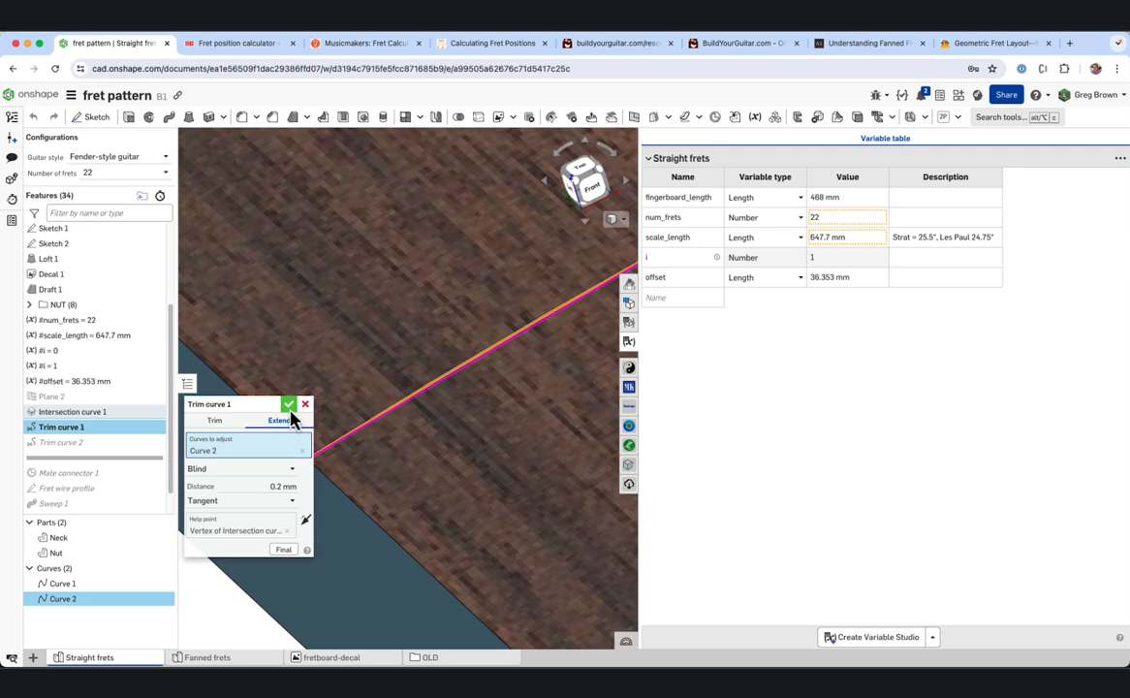
pyautogui.click(289, 405)
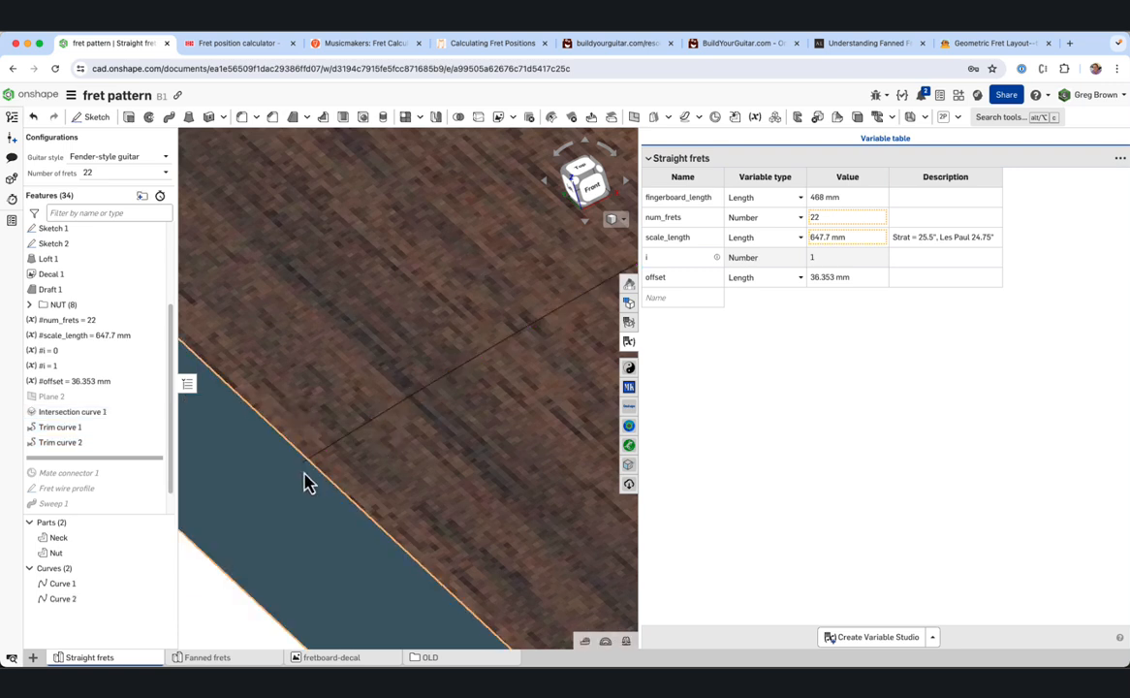
pyautogui.click(699, 117)
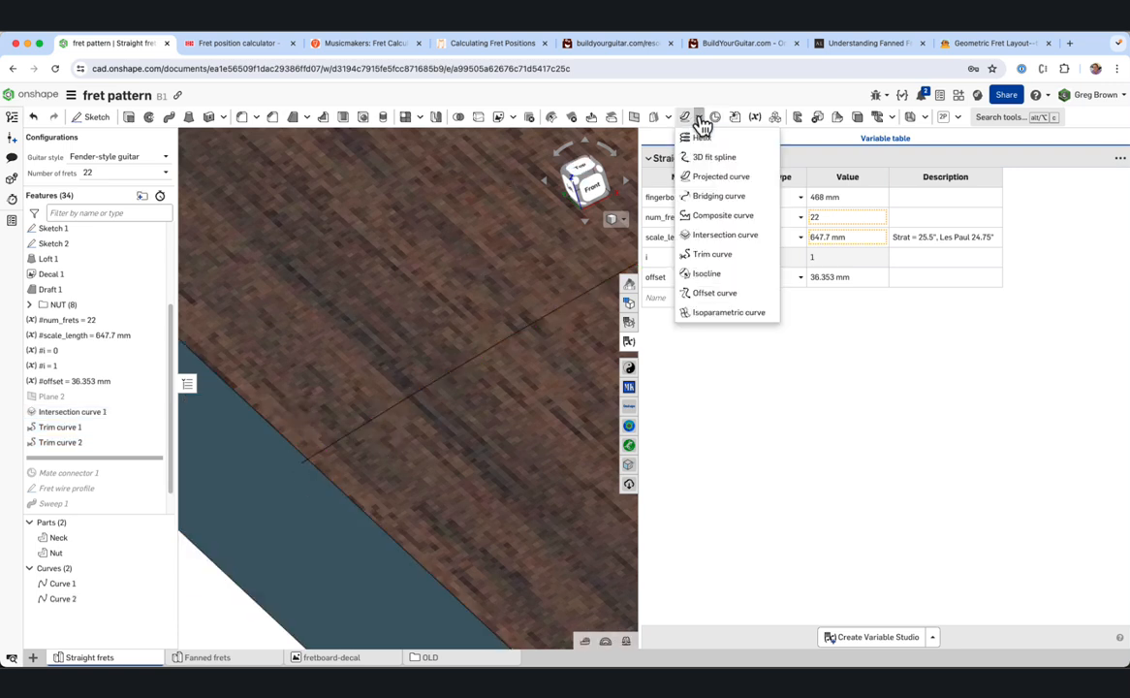
pyautogui.click(717, 257)
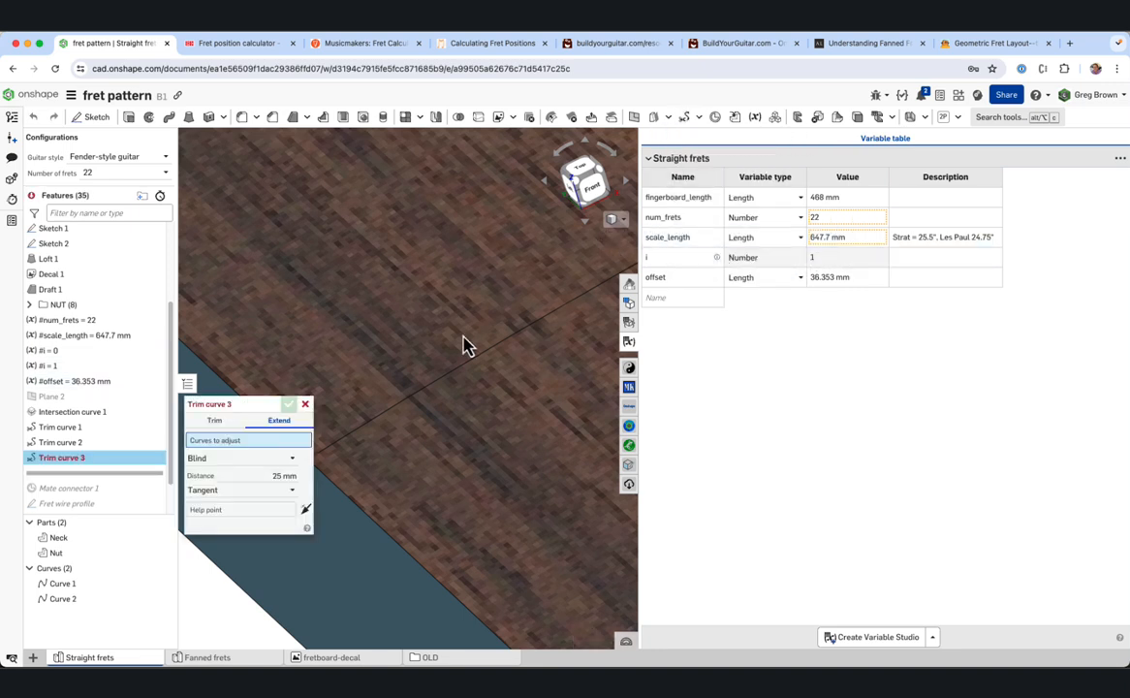
pyautogui.click(305, 403)
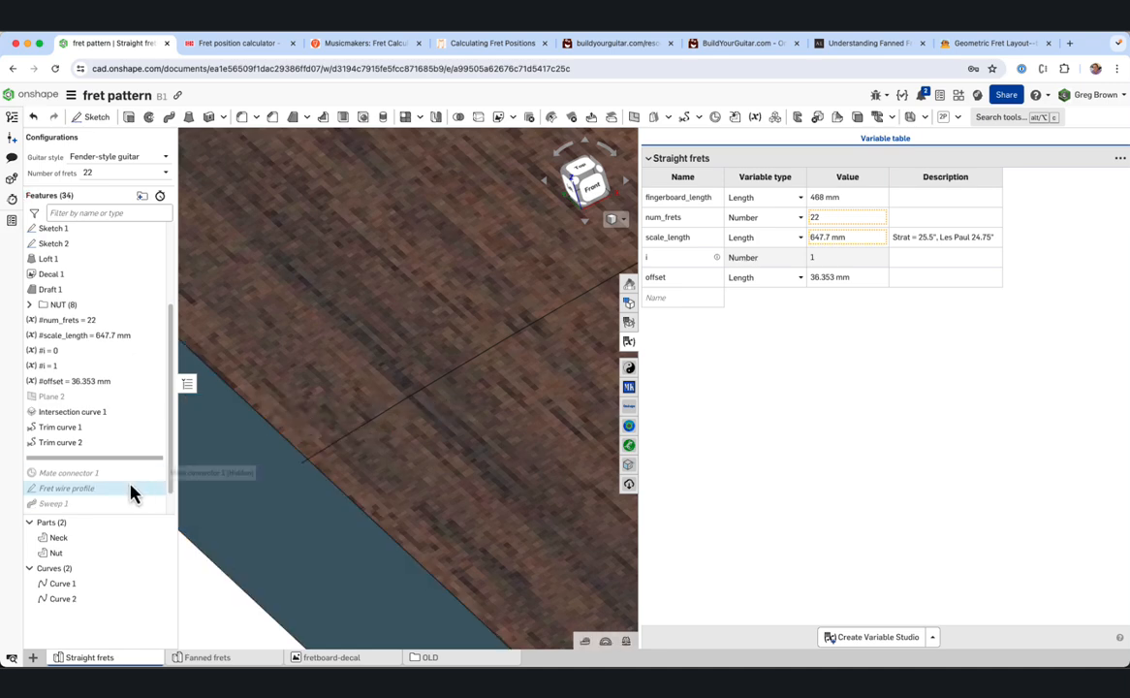
# Enlarge the model view beside the variable table, then roll the history forward to include Mate connector 1 and show it
pyautogui.moveTo(278, 416); pyautogui.dragTo(648, 361, button='right')
pyautogui.moveTo(638, 360); pyautogui.dragTo(807, 373)
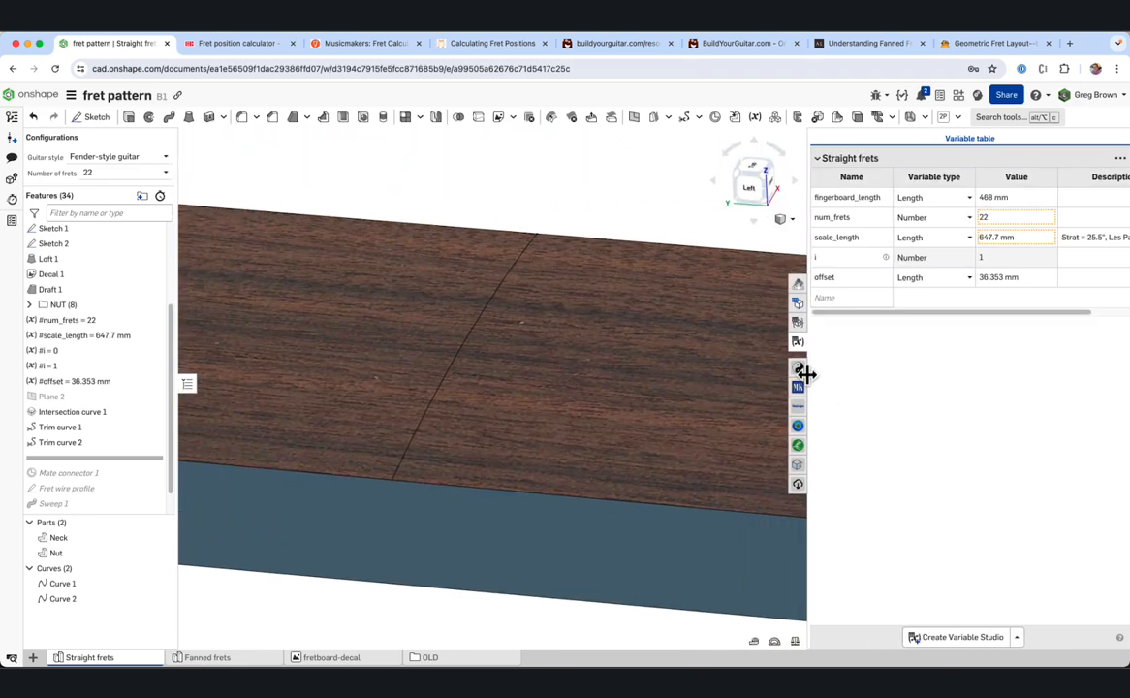
pyautogui.moveTo(562, 422)
pyautogui.mouseDown(button='right')
pyautogui.moveTo(570, 403)
pyautogui.moveTo(590, 416)
pyautogui.moveTo(560, 410)
pyautogui.mouseUp(button='right')
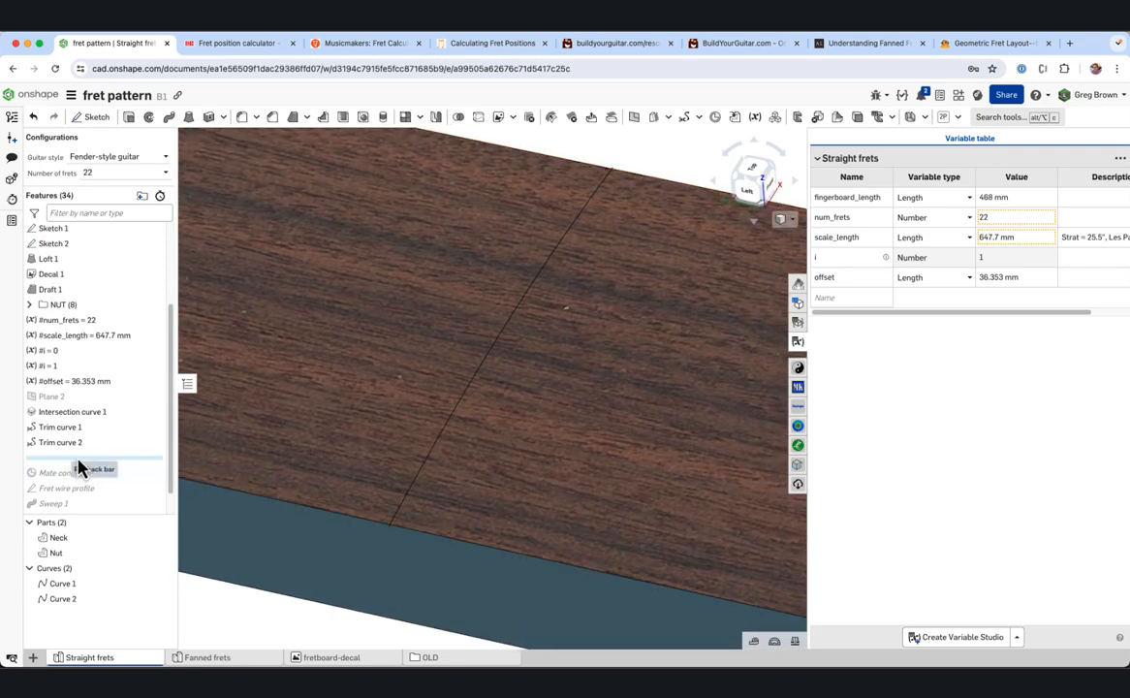
pyautogui.moveTo(75, 456); pyautogui.dragTo(81, 473)
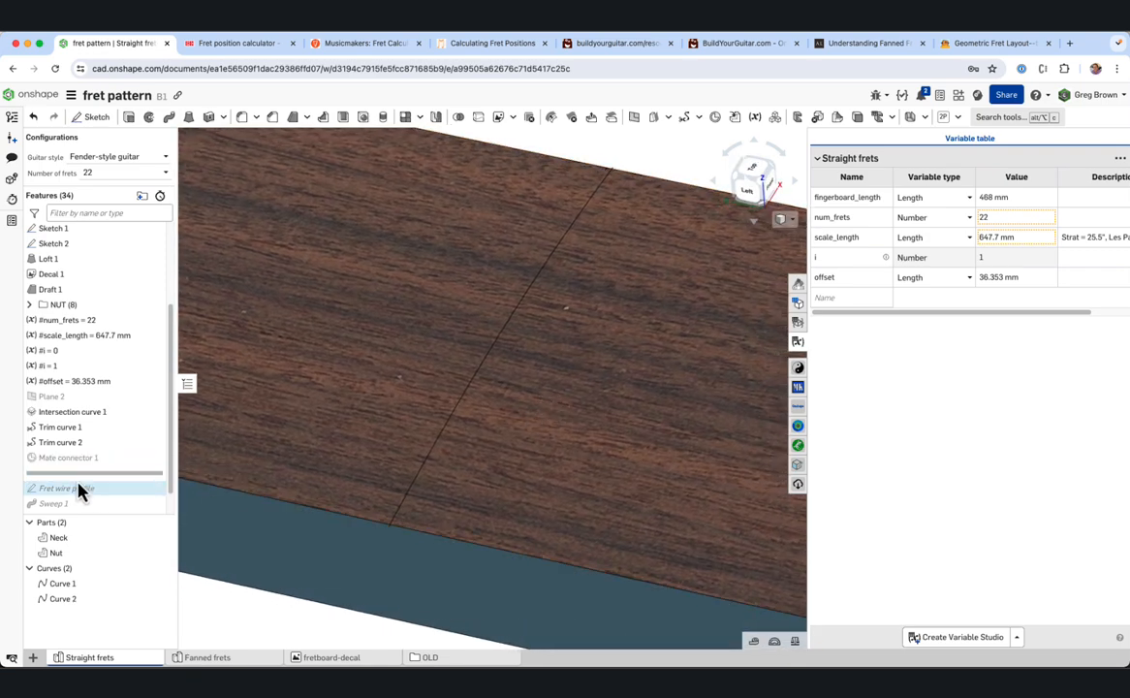
pyautogui.click(155, 457)
pyautogui.moveTo(255, 484); pyautogui.dragTo(347, 511, button='right')
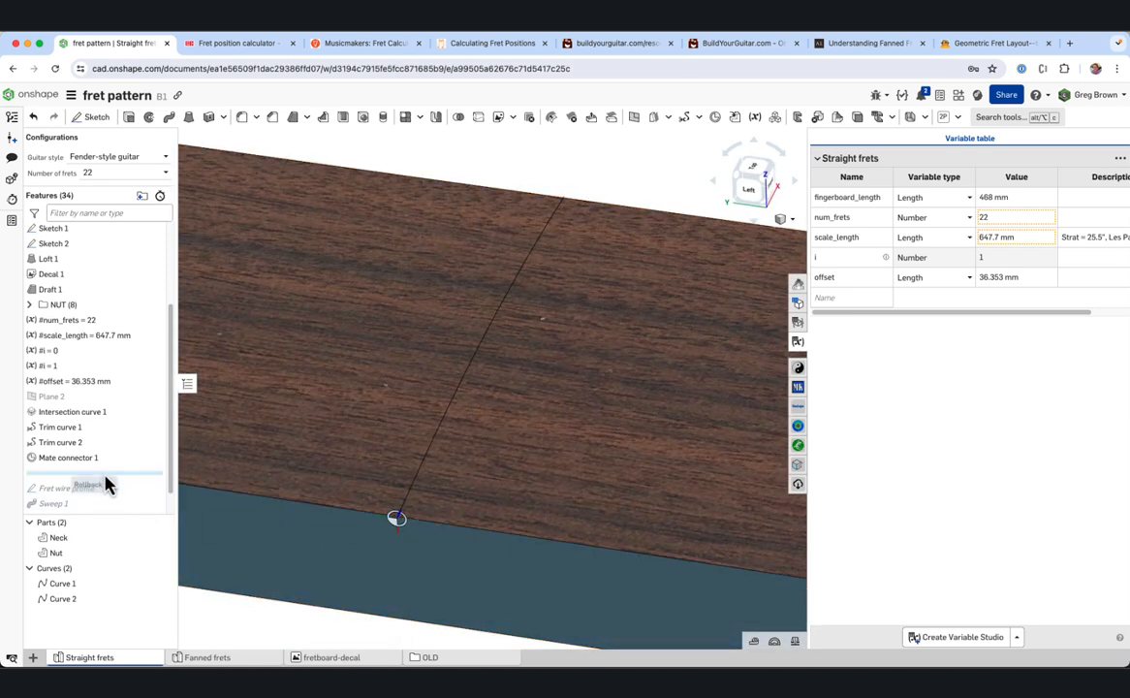
# Roll the history forward to include Fret wire profile and inspect the sketched profile at the neck edge
pyautogui.moveTo(97, 473)
pyautogui.mouseDown()
pyautogui.moveTo(106, 499)
pyautogui.moveTo(97, 473)
pyautogui.mouseUp()
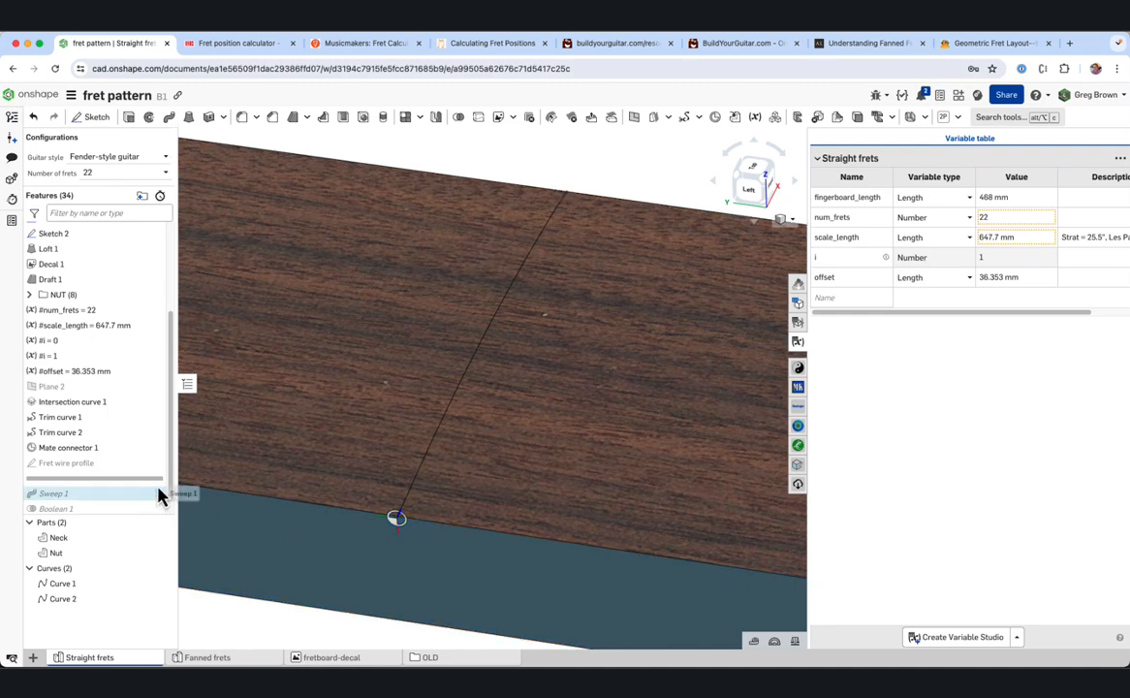
pyautogui.scroll(5, 408, 538)
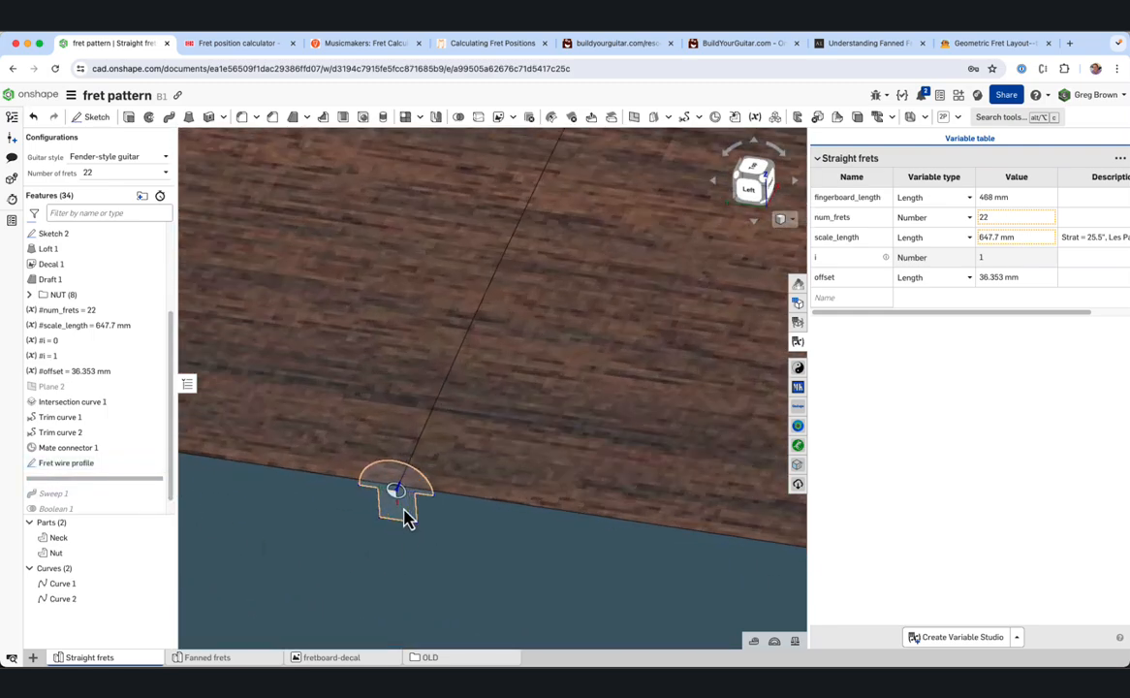
pyautogui.moveTo(394, 517)
pyautogui.mouseDown(button='right')
pyautogui.moveTo(411, 493)
pyautogui.moveTo(422, 522)
pyautogui.moveTo(394, 519)
pyautogui.moveTo(394, 495)
pyautogui.mouseUp(button='right')
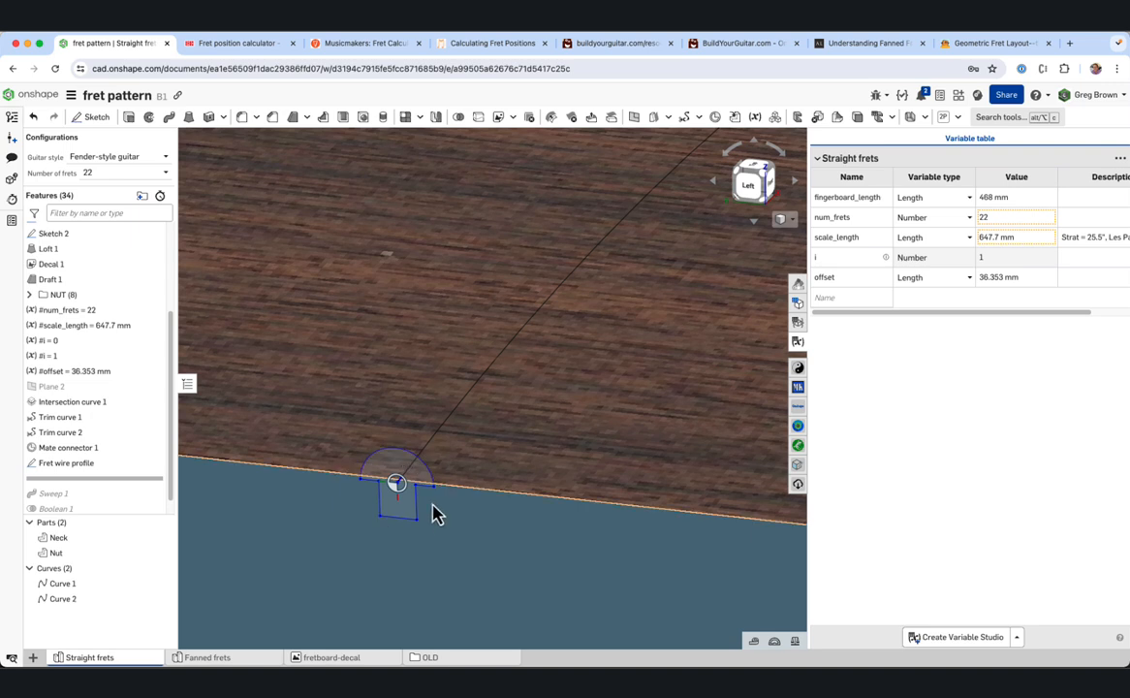
# Open the Fret wire profile sketch for editing, examine its sketch plane and dimensions, and leave it without changes
pyautogui.rightClick(112, 463)
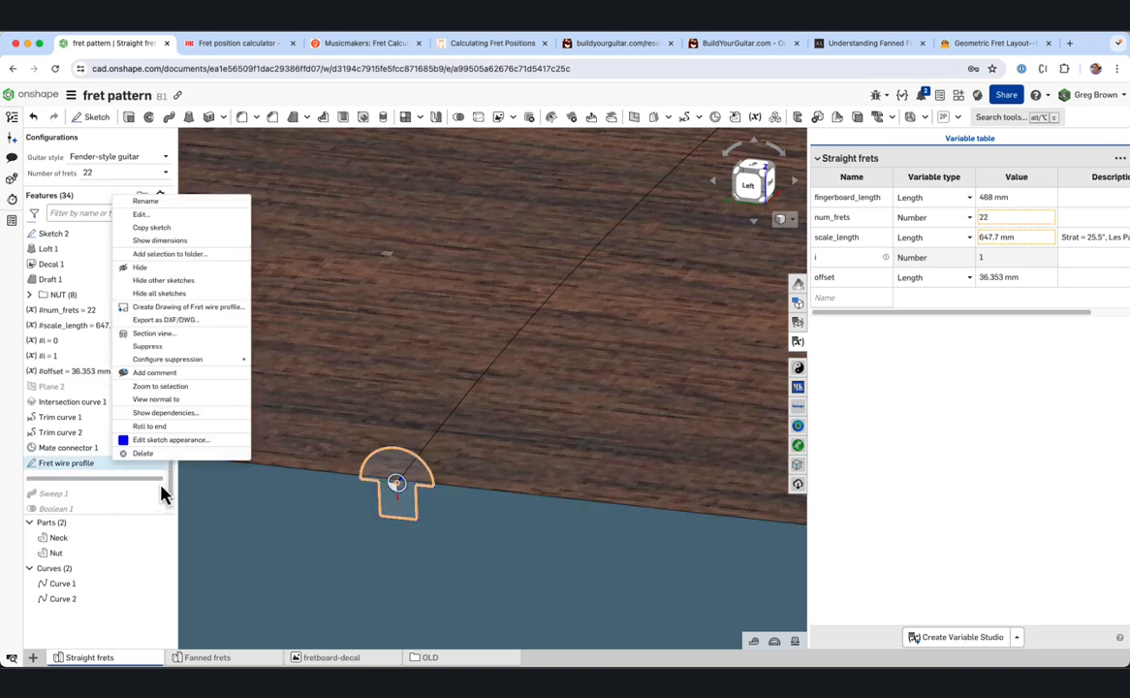
pyautogui.click(182, 215)
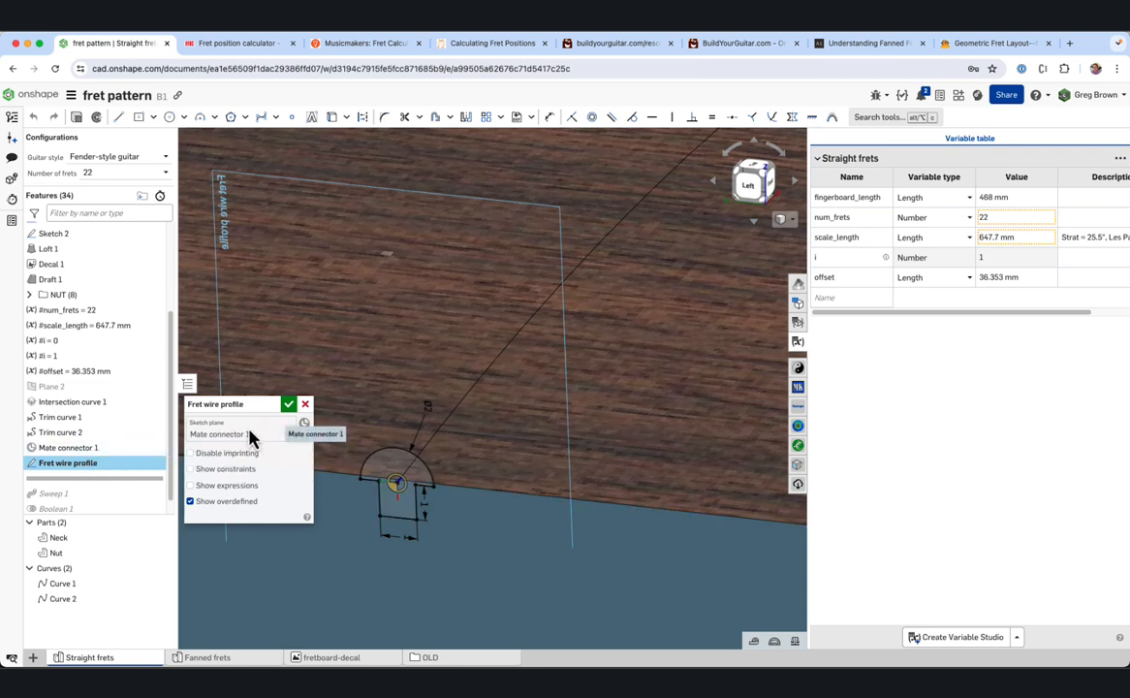
pyautogui.click(305, 405)
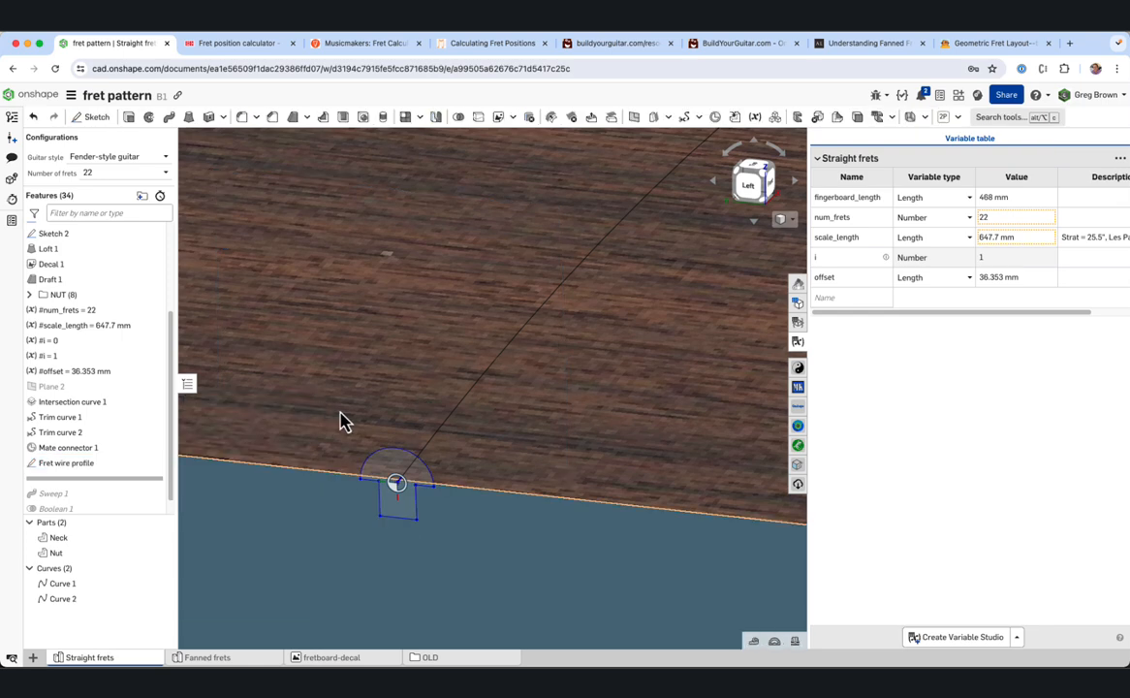
# Try placing a new mate connector at the far end of the trimmed fret curve, and cancel it
pyautogui.scroll(-1, 353, 415)
pyautogui.scroll(-2, 354, 430)
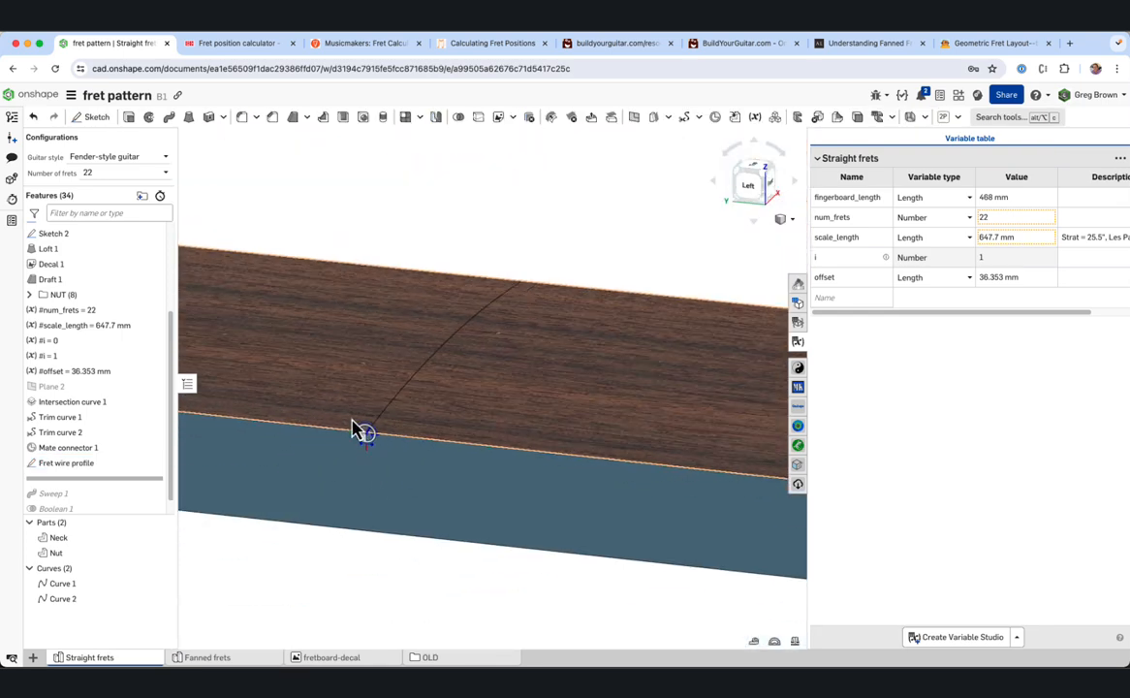
pyautogui.moveTo(401, 419); pyautogui.dragTo(365, 434, button='right')
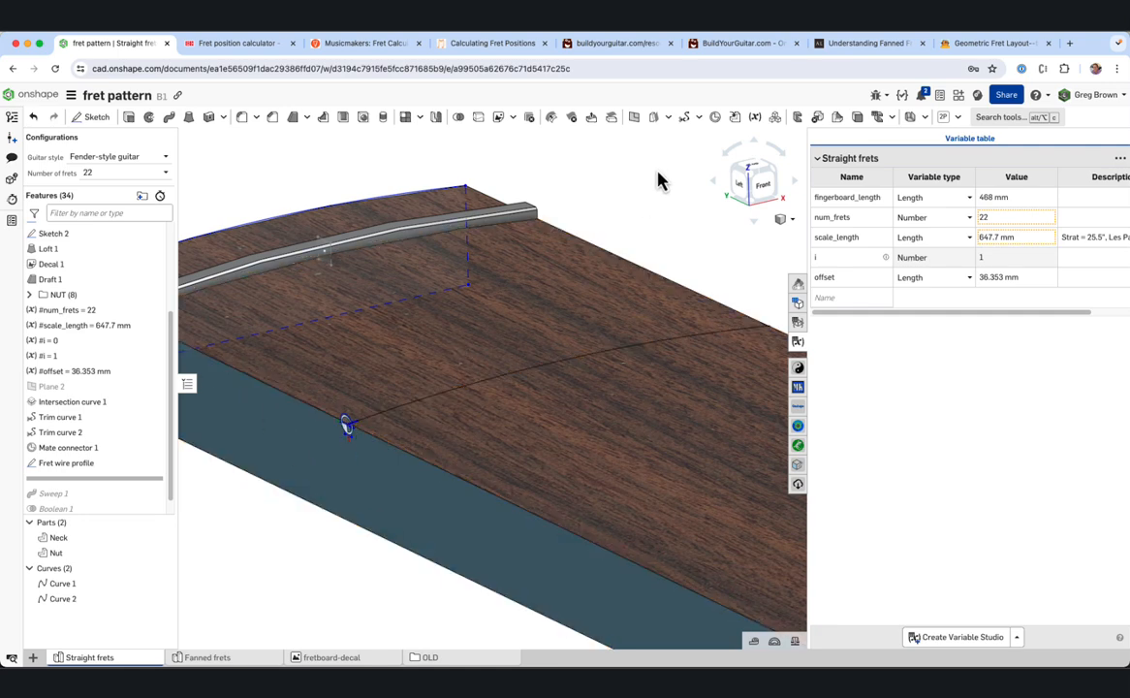
pyautogui.moveTo(663, 178); pyautogui.dragTo(494, 356, button='right')
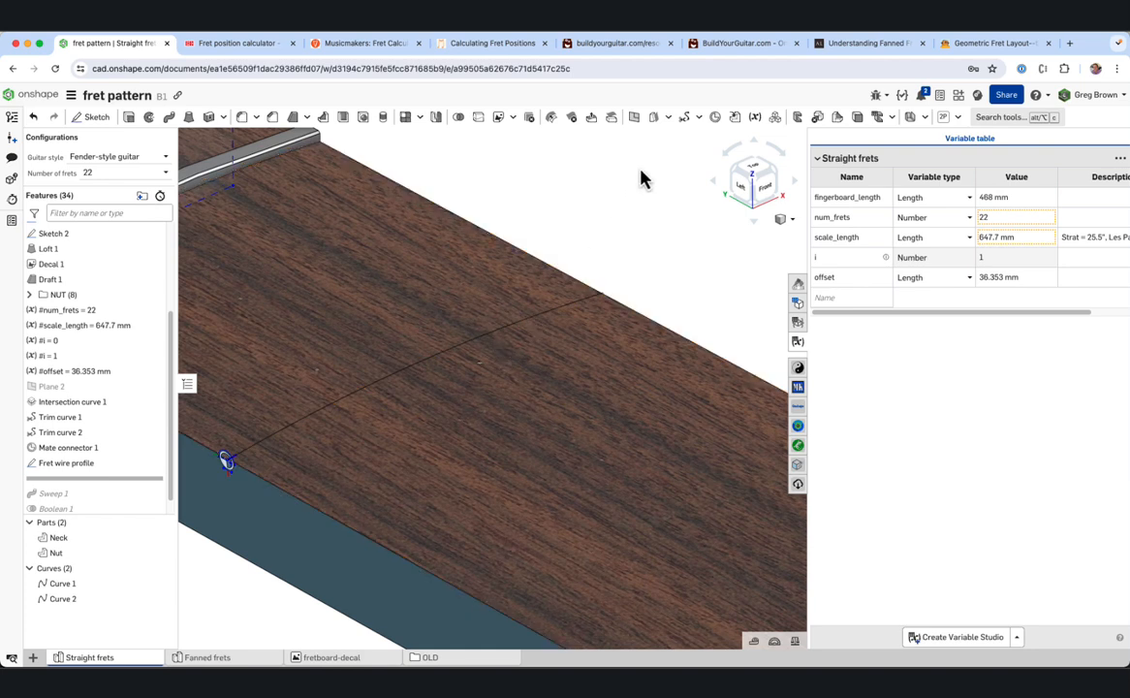
pyautogui.click(716, 118)
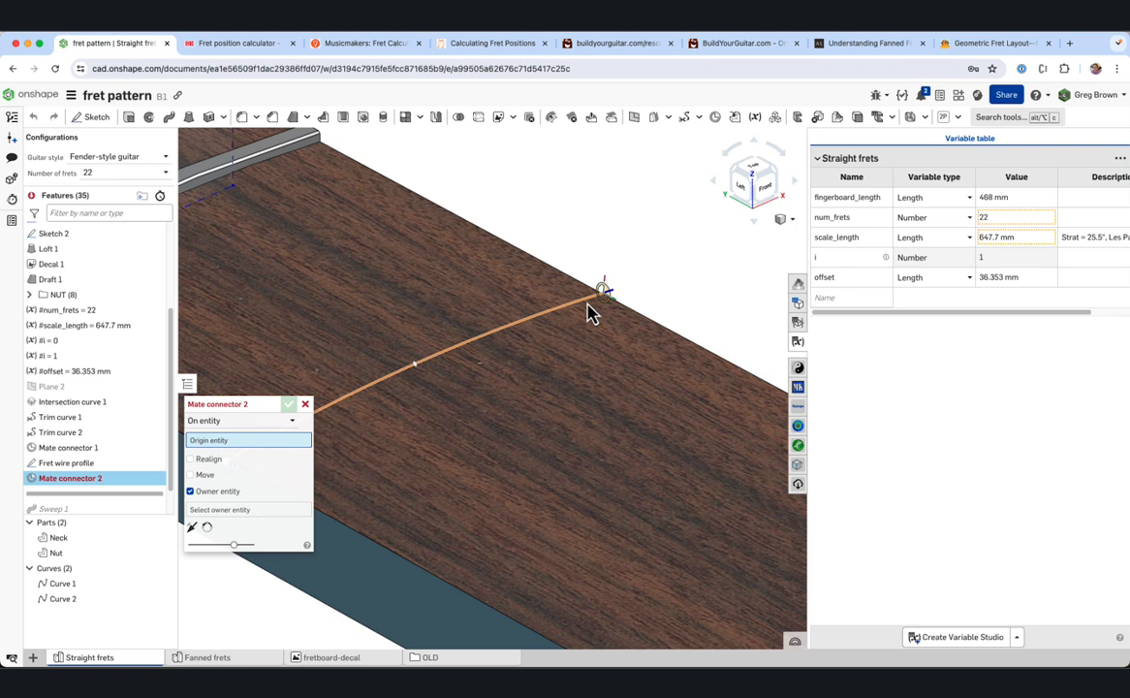
pyautogui.click(304, 405)
# Roll the history forward to include Sweep 1 and inspect the swept fret's end face up close
pyautogui.scroll(-5, 534, 349)
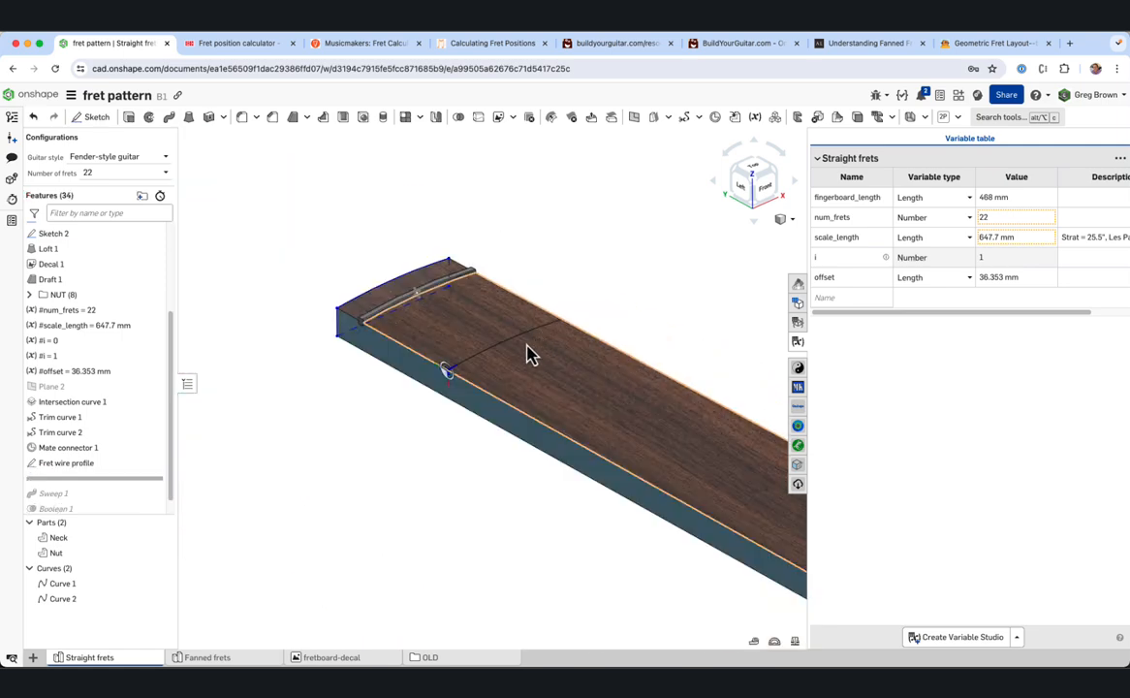
pyautogui.moveTo(431, 362); pyautogui.dragTo(308, 297, button='middle')
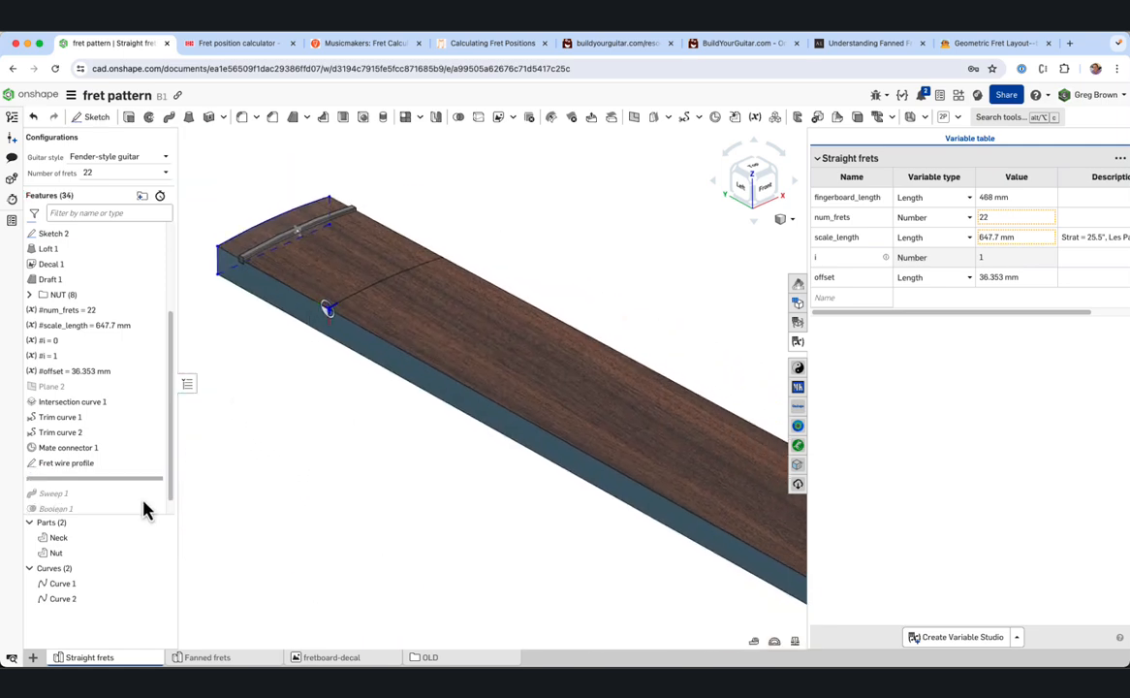
pyautogui.moveTo(116, 489); pyautogui.dragTo(114, 494)
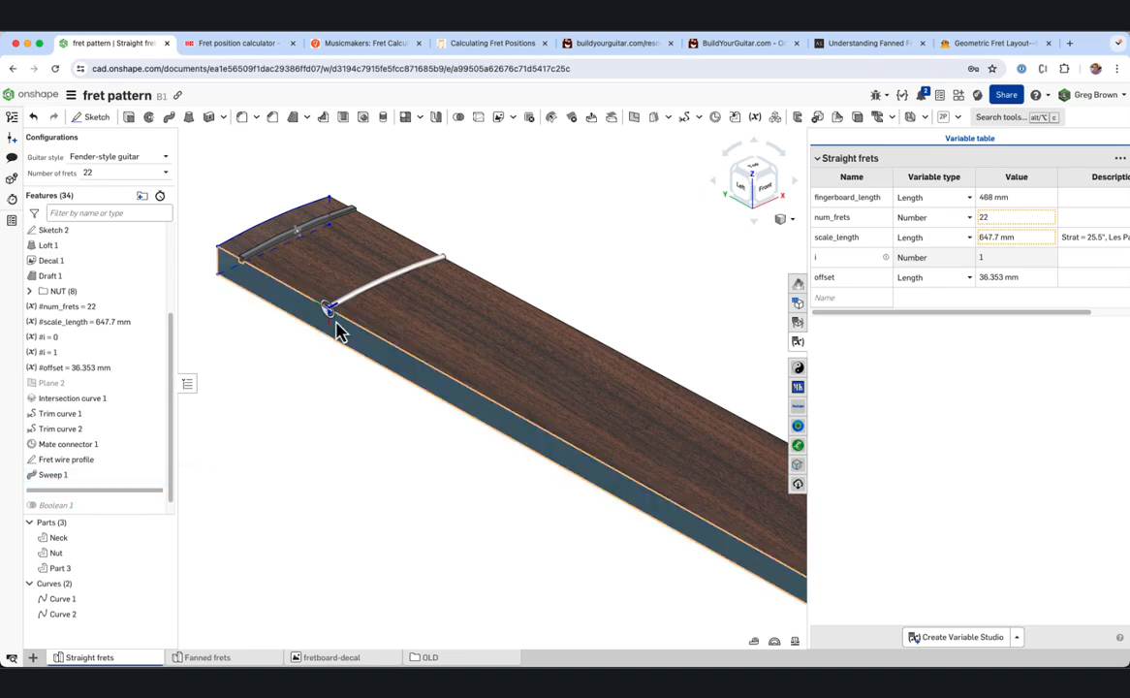
pyautogui.scroll(3, 325, 300)
pyautogui.scroll(3, 332, 335)
pyautogui.moveTo(357, 333)
pyautogui.mouseDown(button='right')
pyautogui.moveTo(338, 345)
pyautogui.moveTo(341, 332)
pyautogui.moveTo(384, 350)
pyautogui.moveTo(358, 338)
pyautogui.mouseUp(button='right')
pyautogui.scroll(5, 334, 348)
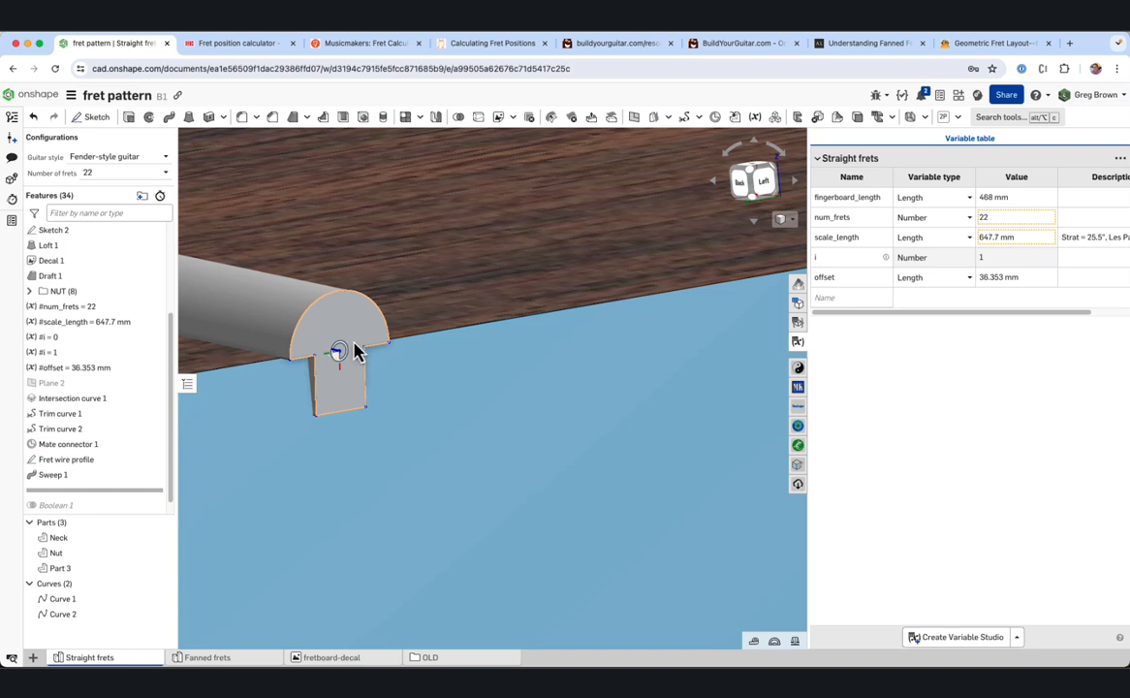
pyautogui.click(345, 372)
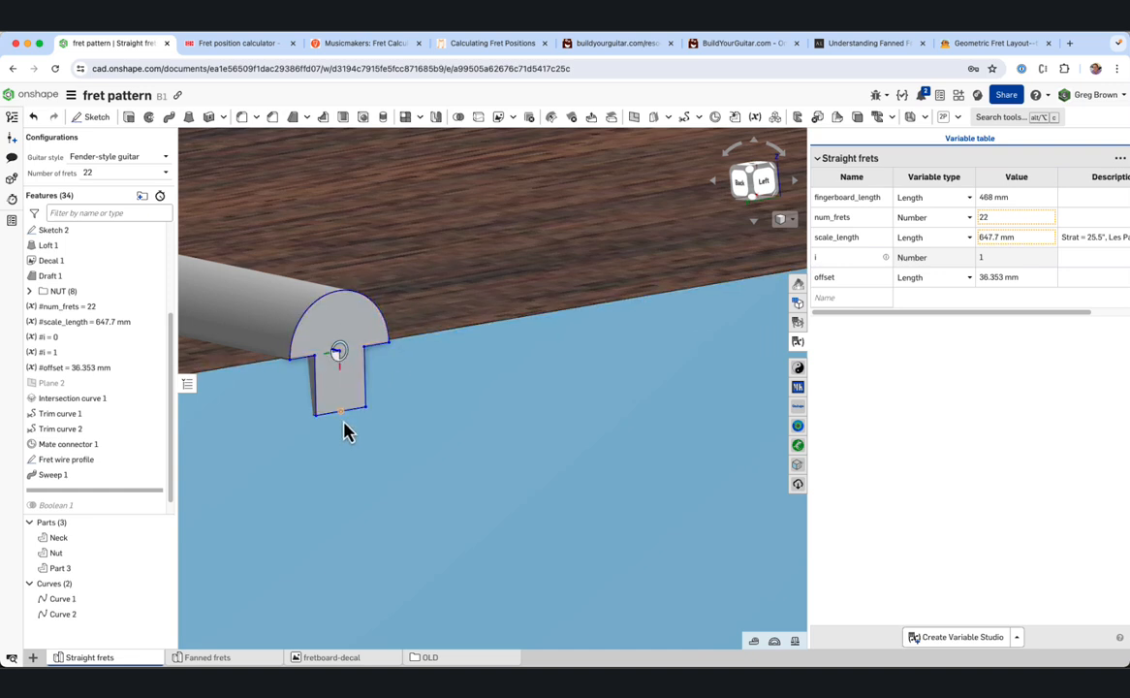
# Roll the history forward to include Boolean 1 and temporarily make the swept fret transparent to inspect the slot beneath it
pyautogui.scroll(-1, 109, 465)
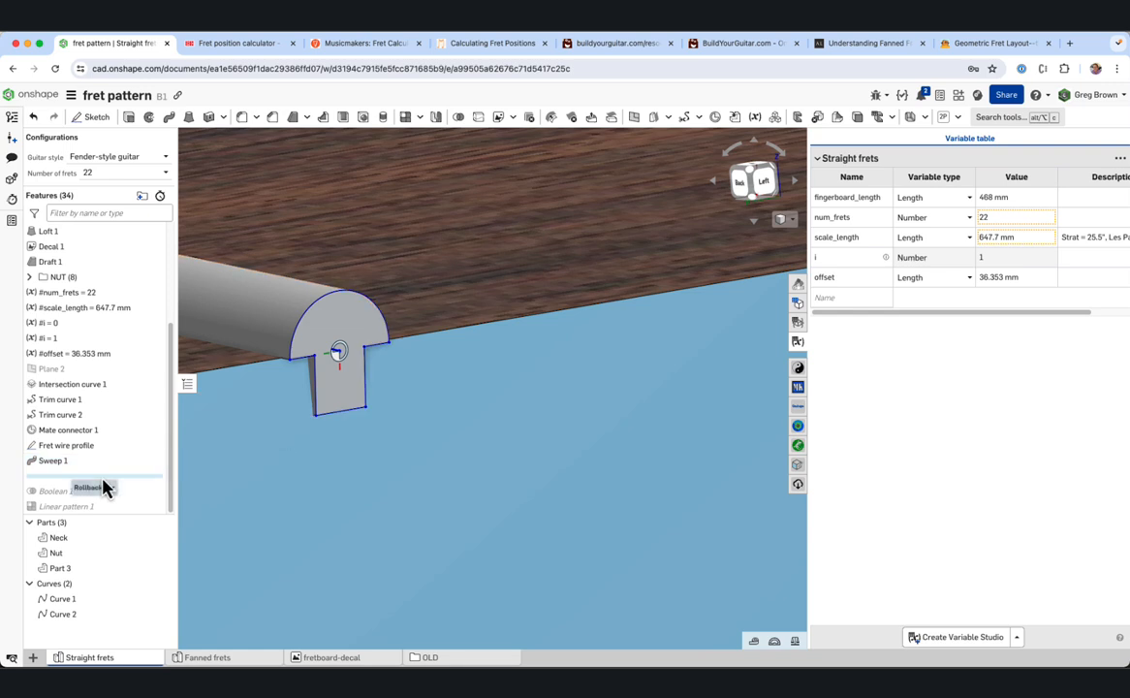
pyautogui.moveTo(97, 475); pyautogui.dragTo(97, 491)
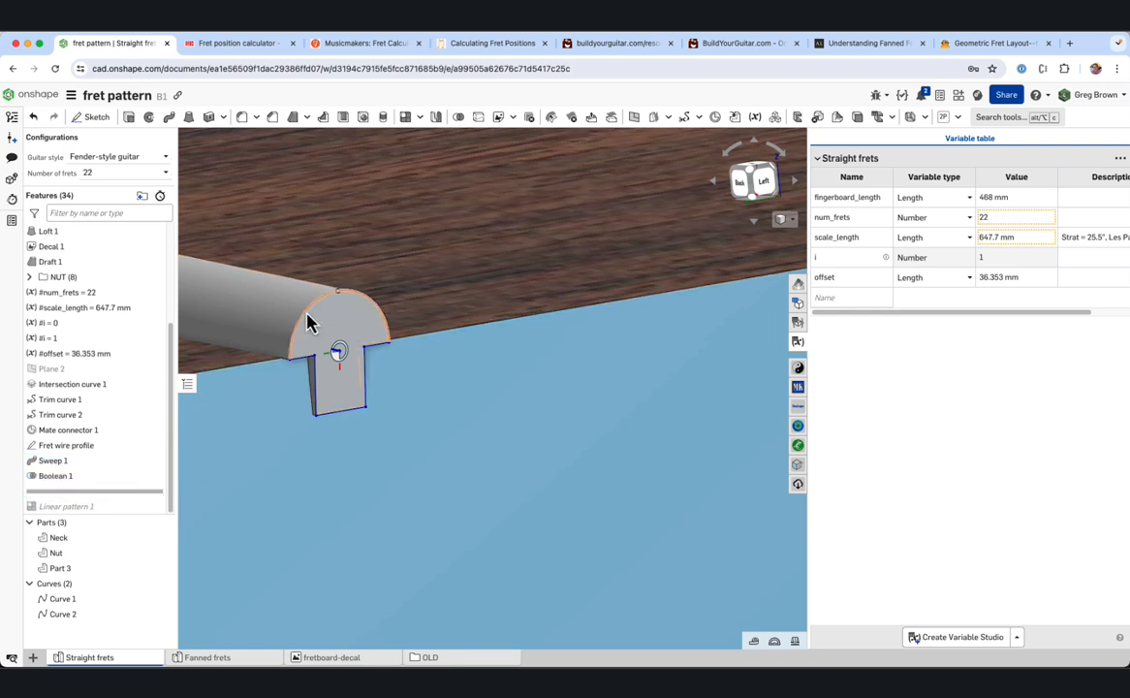
pyautogui.click(278, 317)
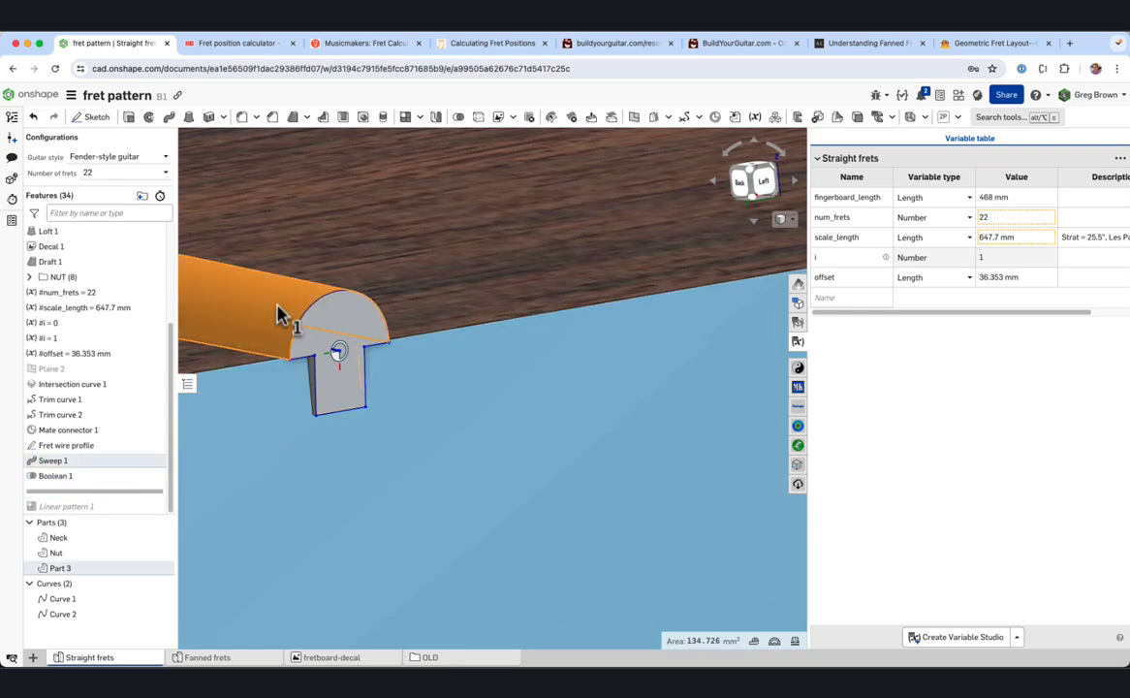
pyautogui.hotkey('shift', 't')
pyautogui.moveTo(338, 375); pyautogui.dragTo(407, 412, button='right')
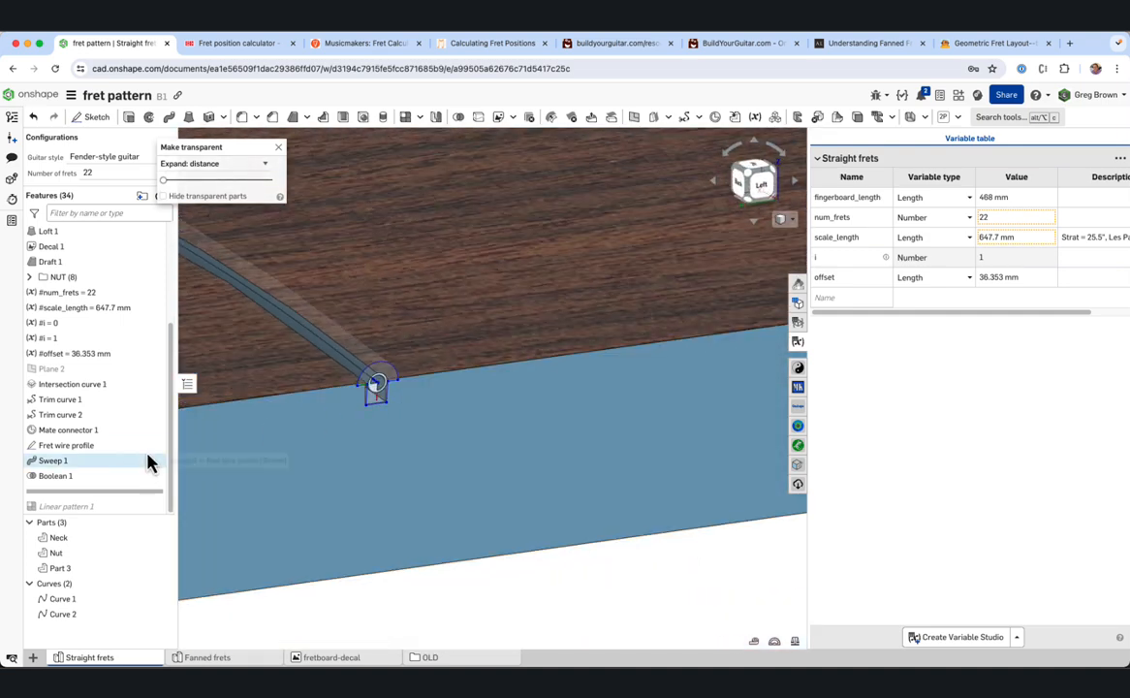
pyautogui.click(280, 148)
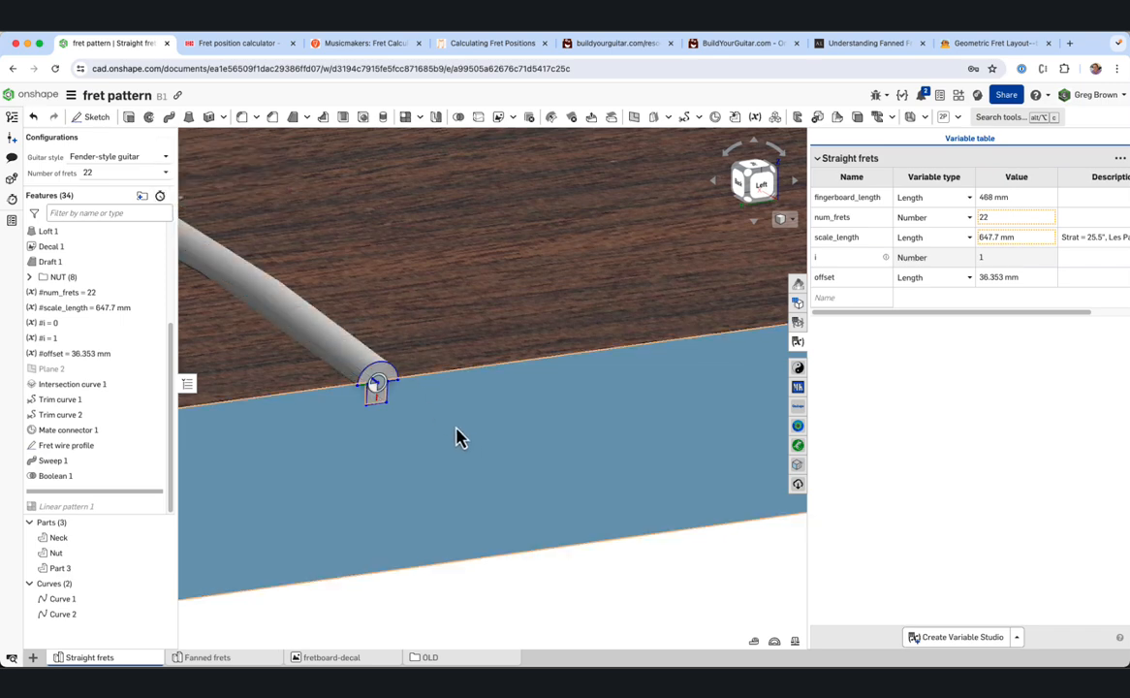
# Examine the fret's end and tang against the neck edge, and its position along the fretboard relative to the nut
pyautogui.moveTo(431, 398); pyautogui.dragTo(515, 432, button='middle')
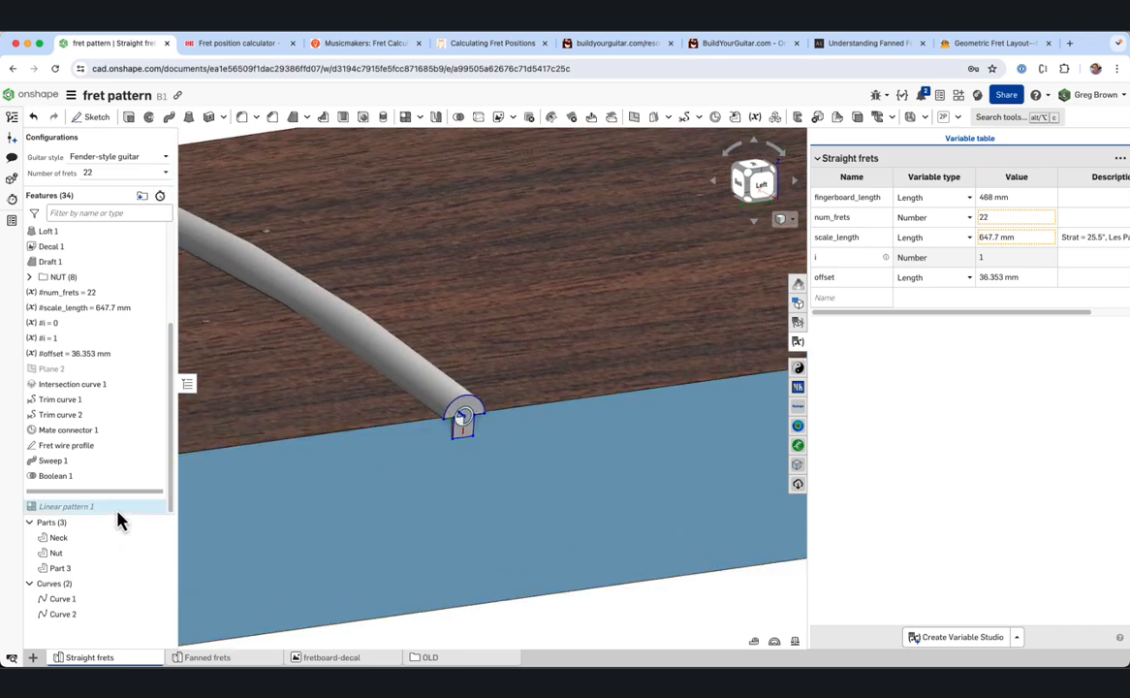
pyautogui.moveTo(434, 444); pyautogui.dragTo(533, 417, button='right')
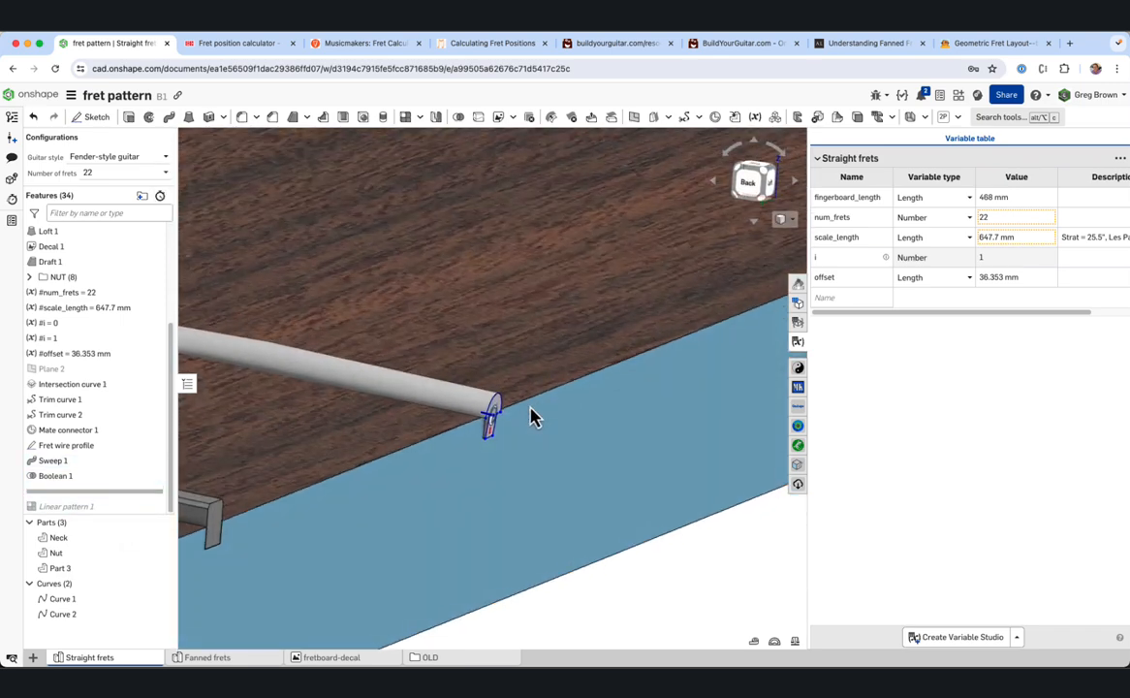
pyautogui.scroll(6, 495, 427)
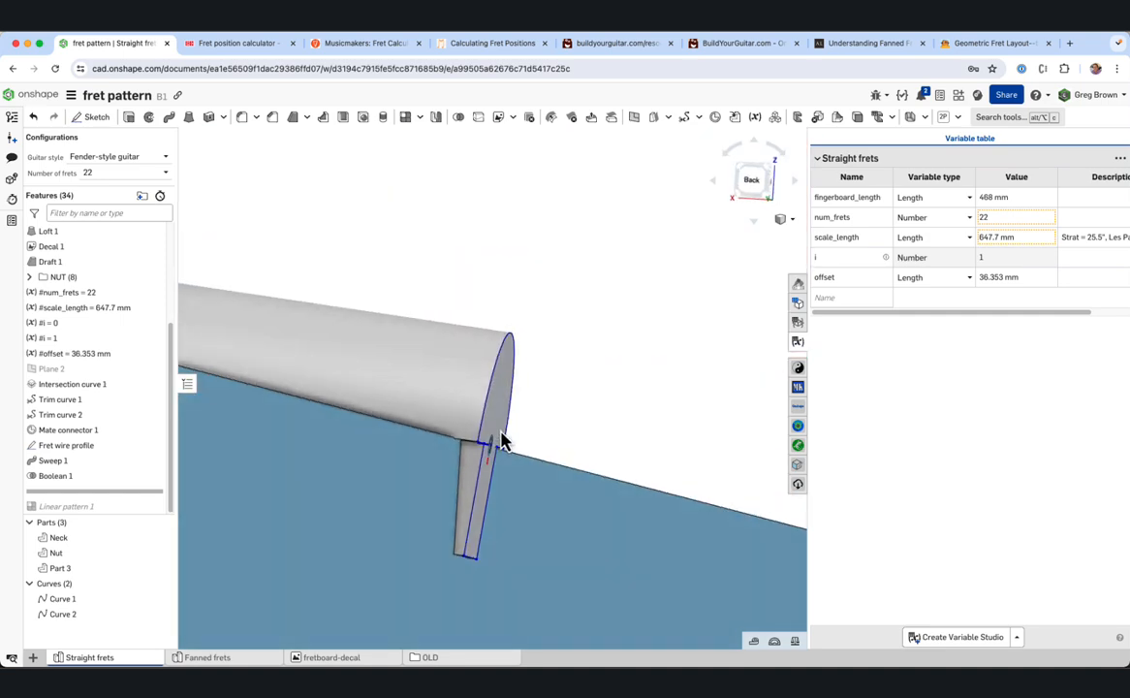
pyautogui.moveTo(499, 436); pyautogui.dragTo(480, 445, button='right')
pyautogui.scroll(-3, 449, 376)
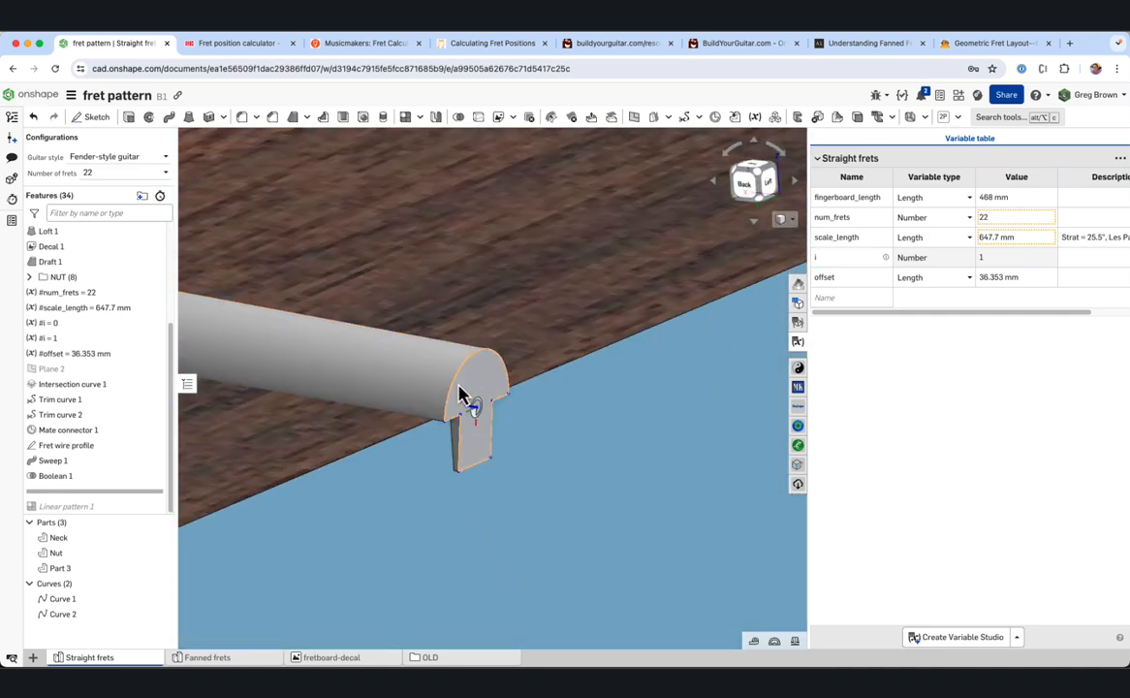
pyautogui.scroll(-10, 455, 388)
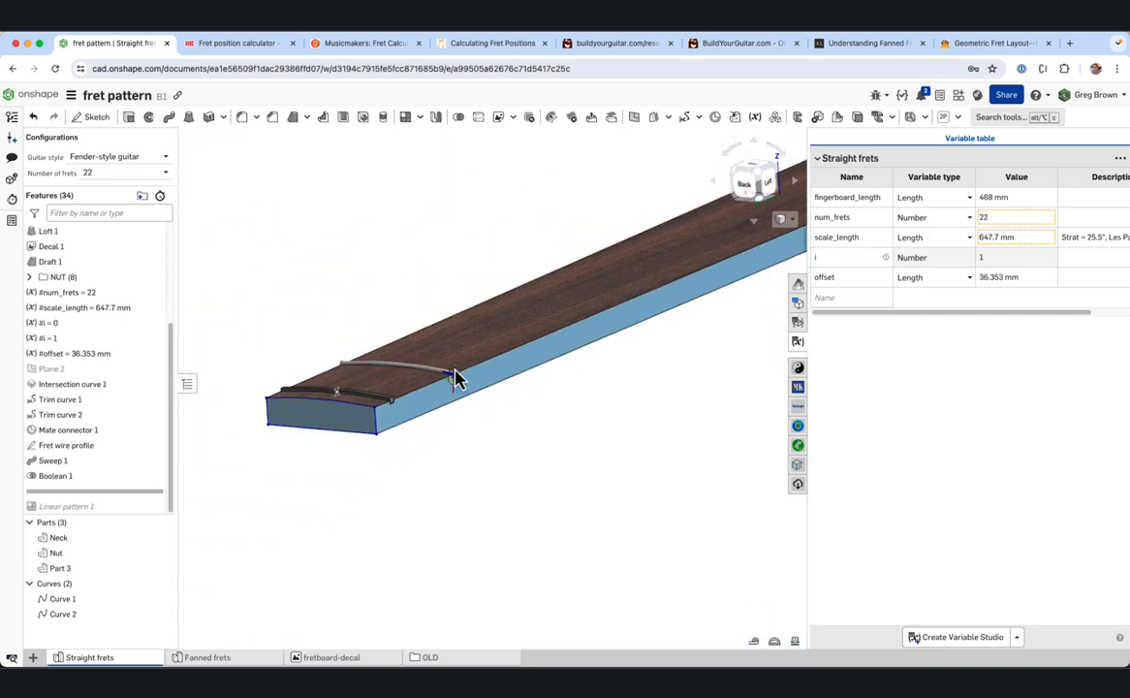
pyautogui.moveTo(456, 378); pyautogui.dragTo(417, 408, button='right')
pyautogui.moveTo(406, 226); pyautogui.dragTo(419, 347, button='middle')
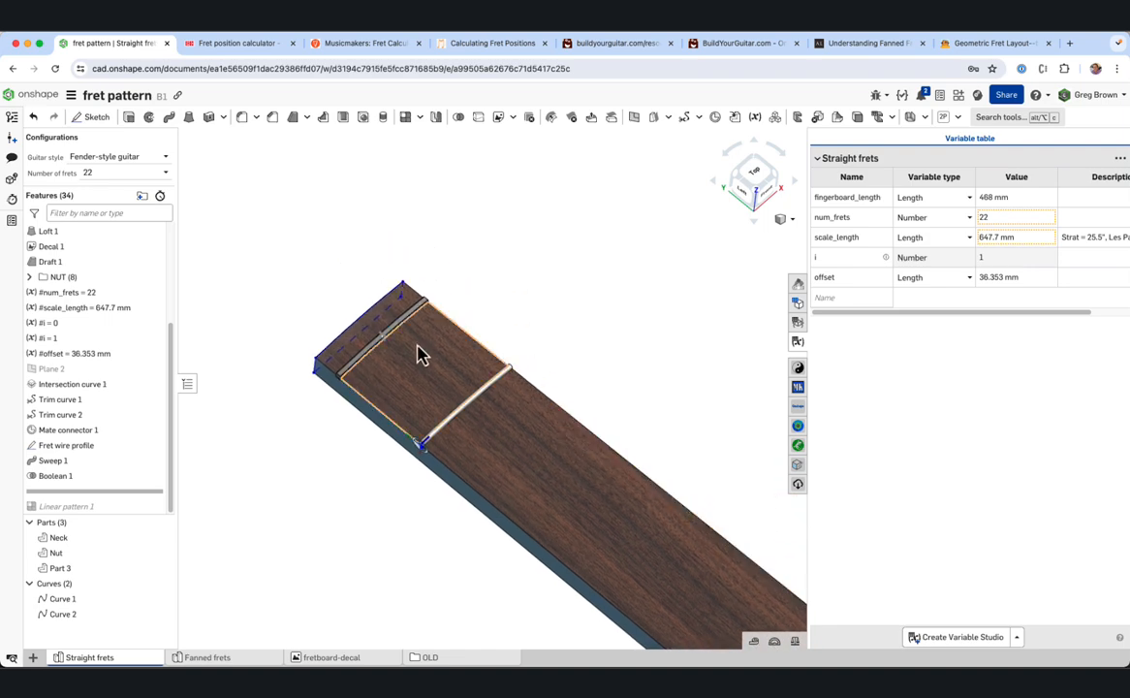
pyautogui.scroll(5, 413, 347)
pyautogui.moveTo(409, 349); pyautogui.dragTo(452, 365, button='right')
pyautogui.scroll(-5, 358, 314)
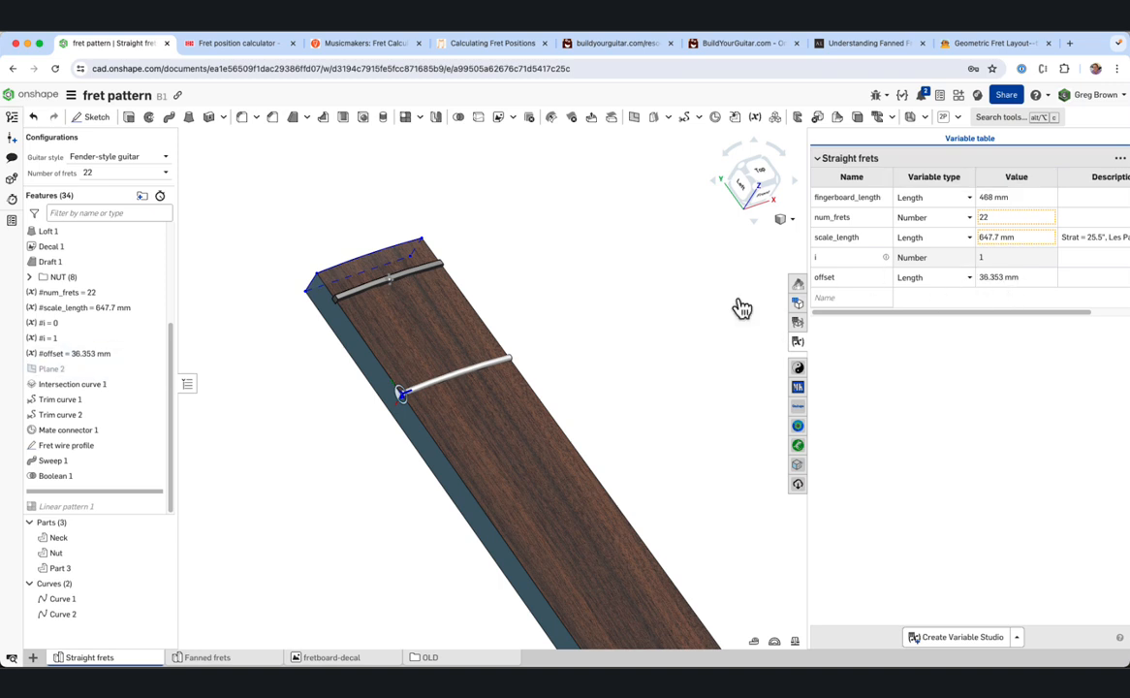
pyautogui.moveTo(526, 279); pyautogui.dragTo(486, 233, button='right')
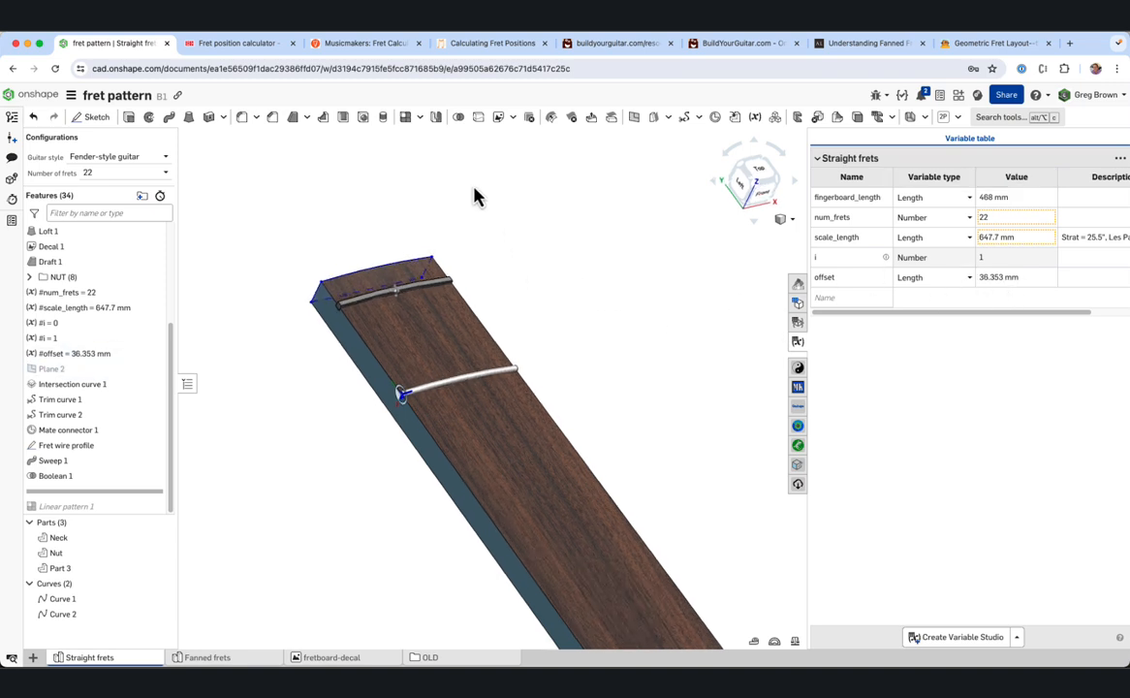
# Switch to the StewMac fret position calculator and review its inputs and the from-nut and fret-to-fret distances
pyautogui.click(254, 51)
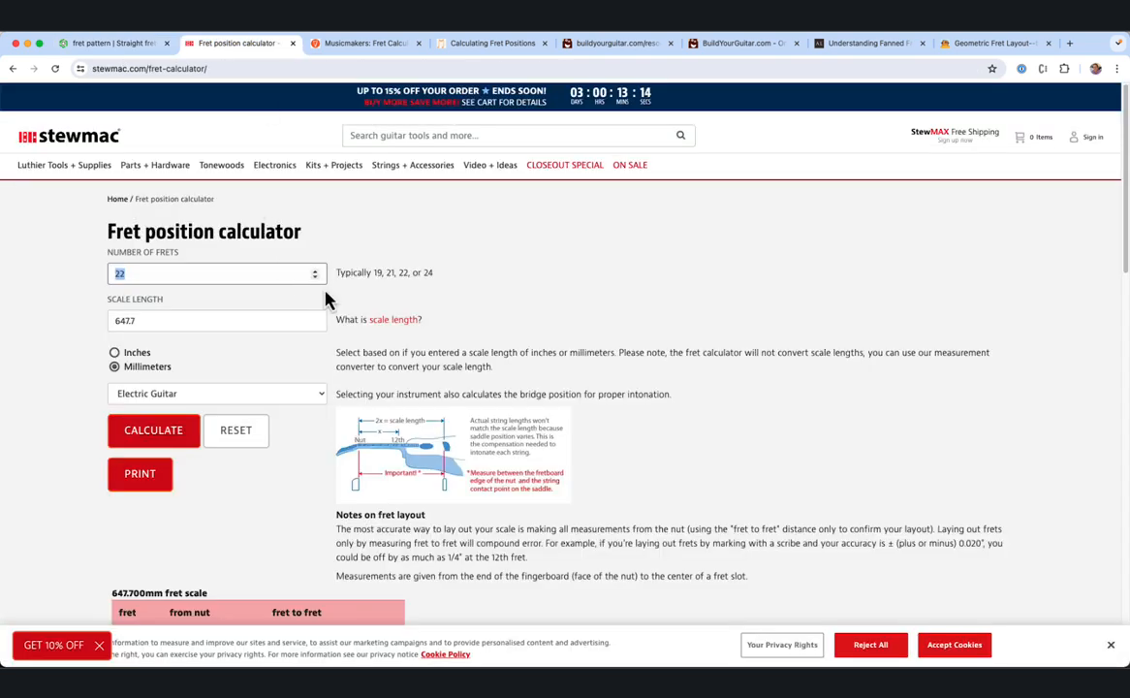
pyautogui.scroll(-5, 341, 312)
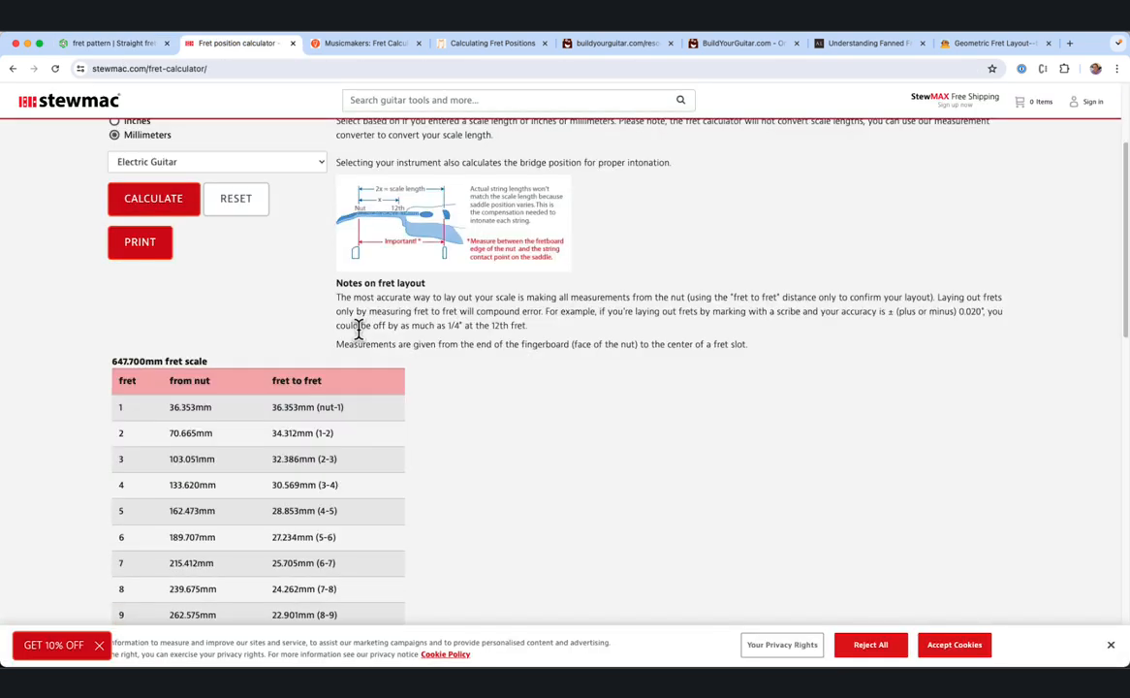
pyautogui.scroll(5, 354, 337)
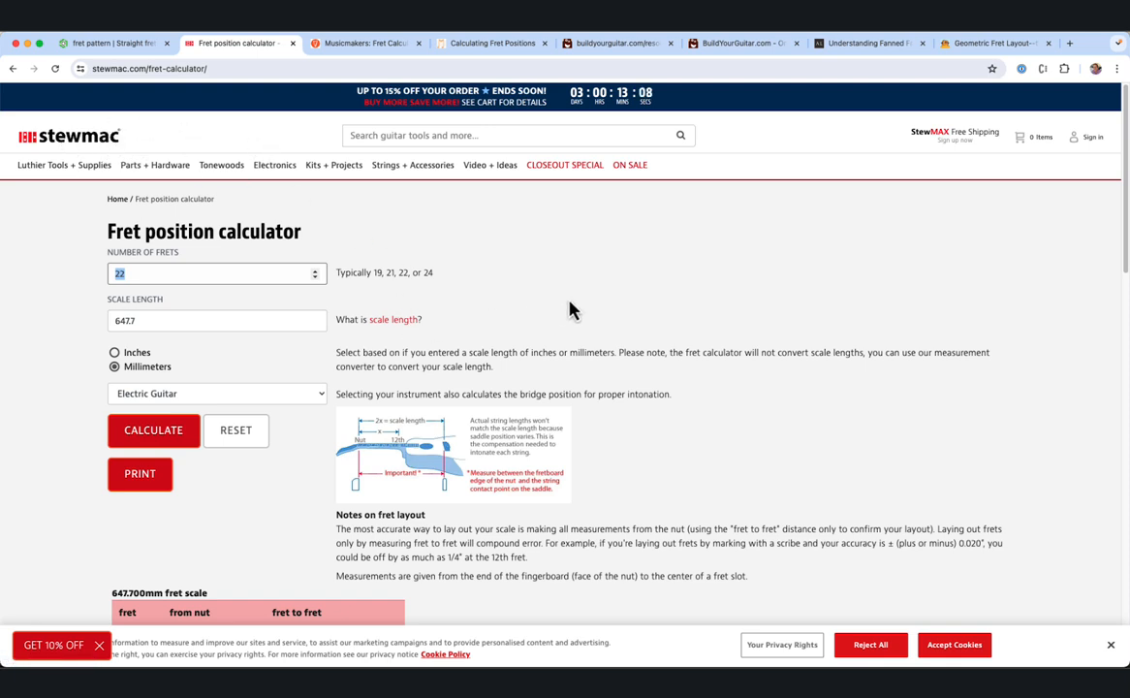
pyautogui.scroll(-4, 570, 309)
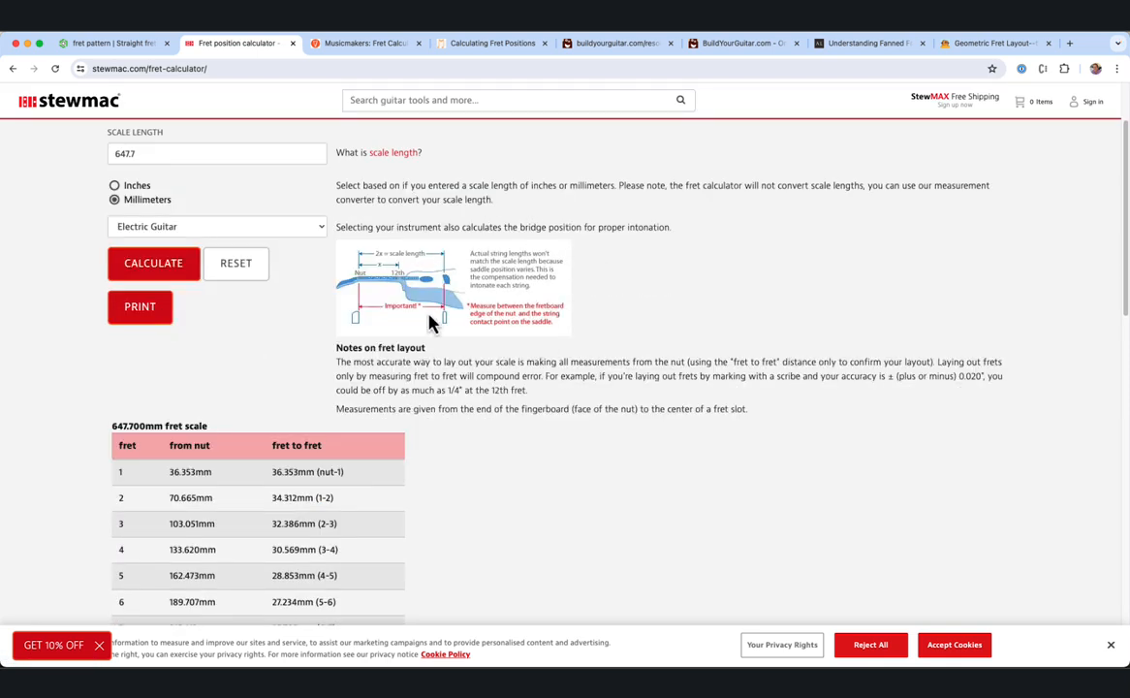
pyautogui.scroll(-4, 261, 386)
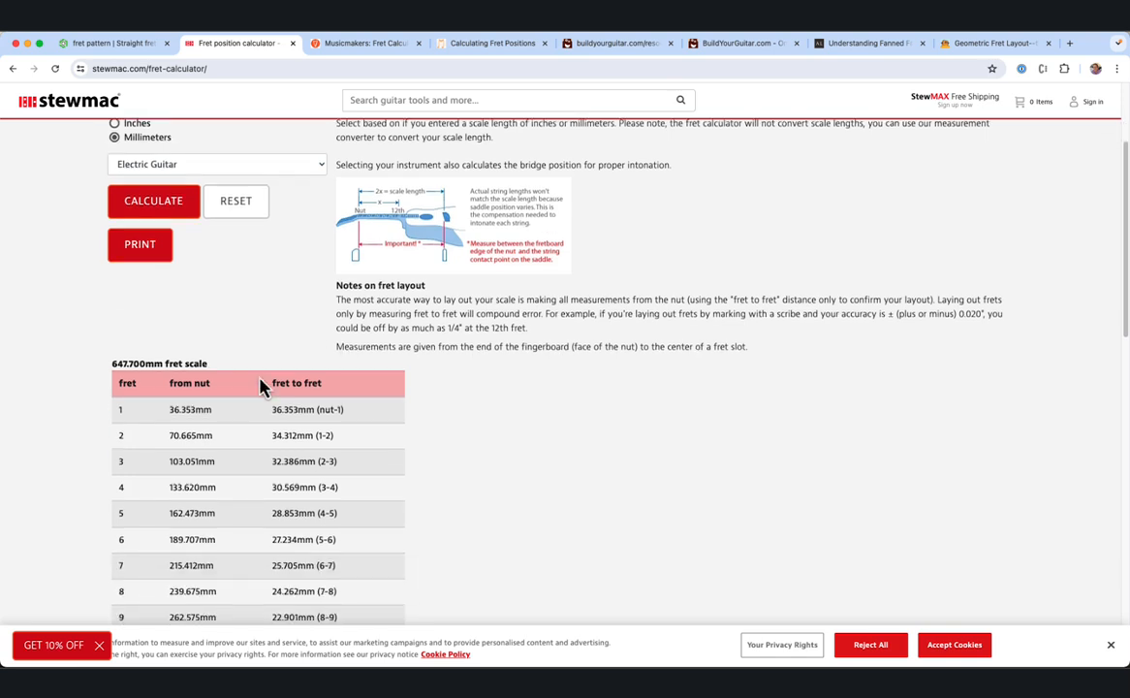
pyautogui.scroll(5, 219, 328)
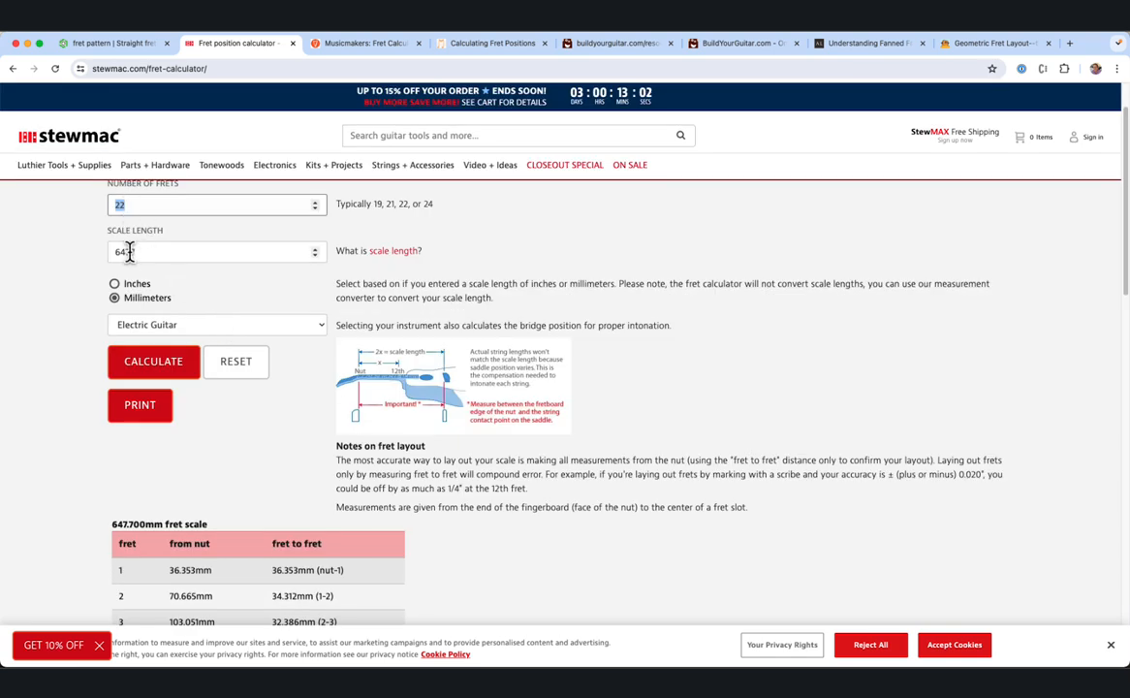
pyautogui.scroll(1, 123, 252)
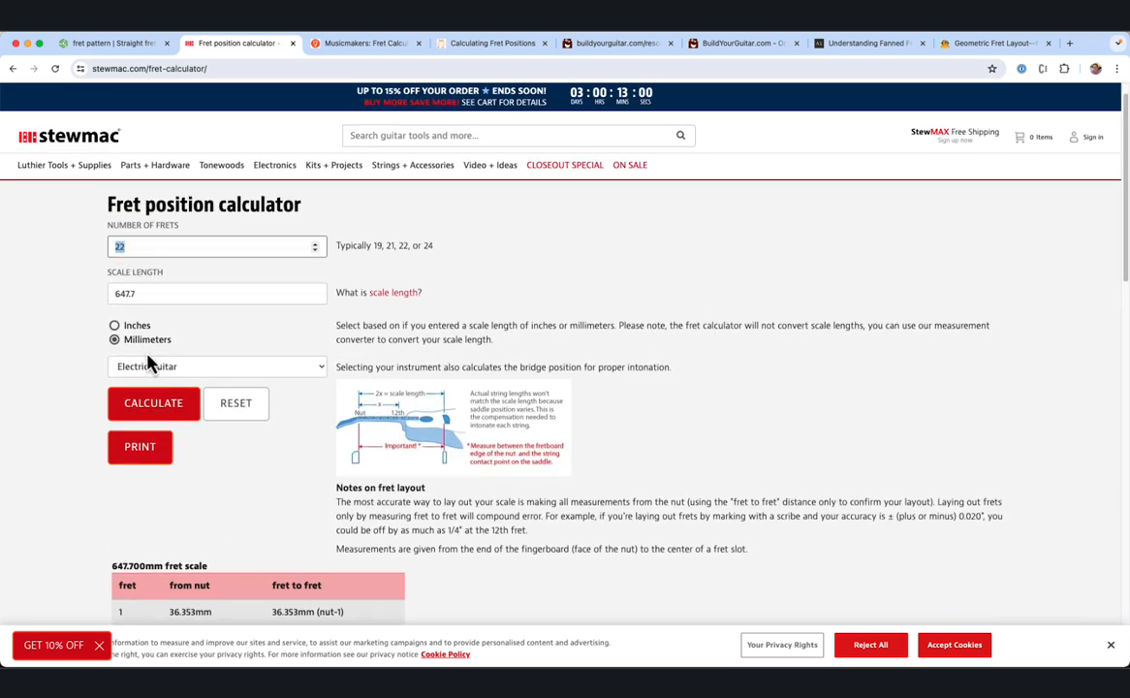
# Review the StewMac calculator's instrument options and the first fret's distance from the nut
pyautogui.click(323, 367)
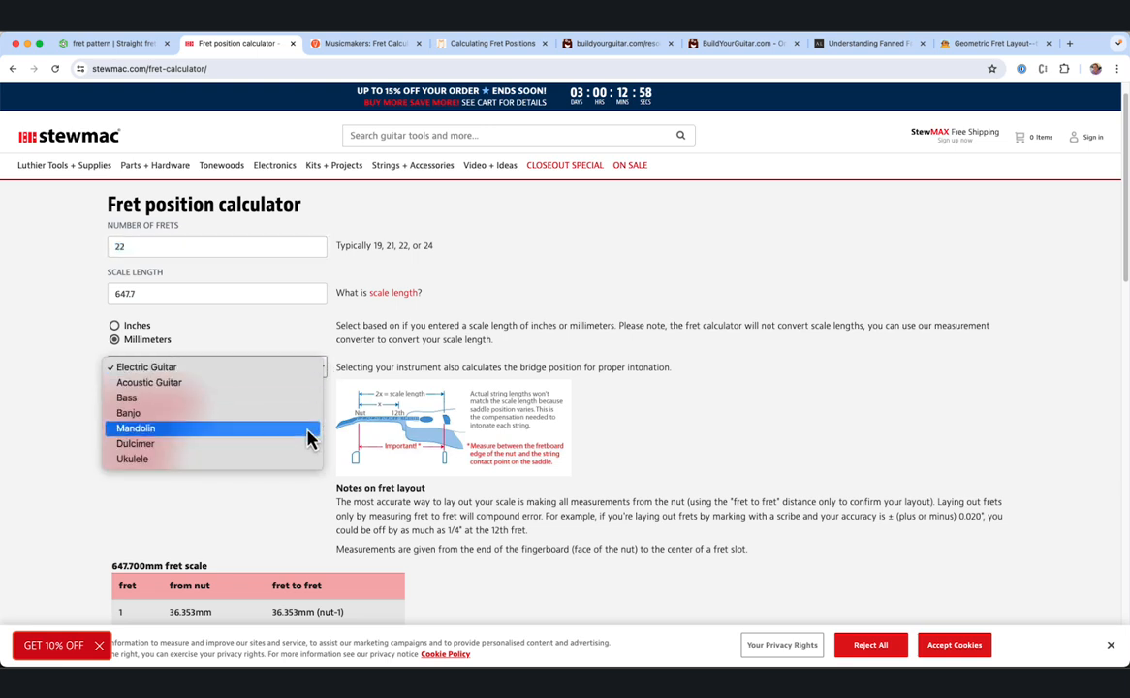
pyautogui.click(55, 393)
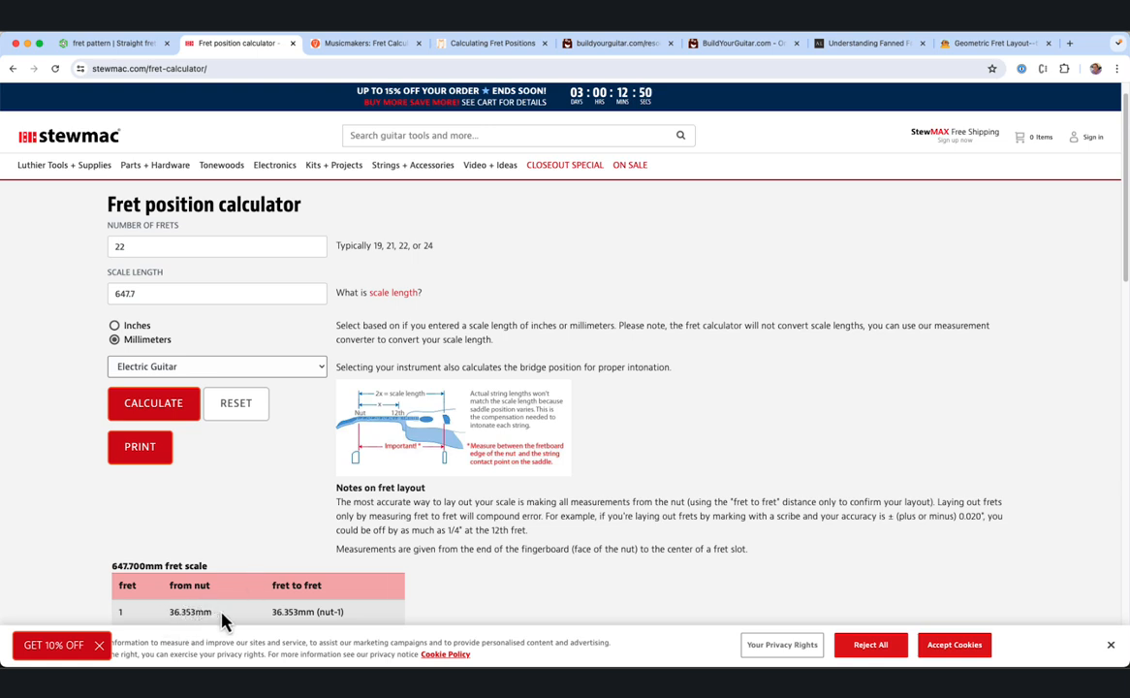
pyautogui.scroll(-2, 222, 620)
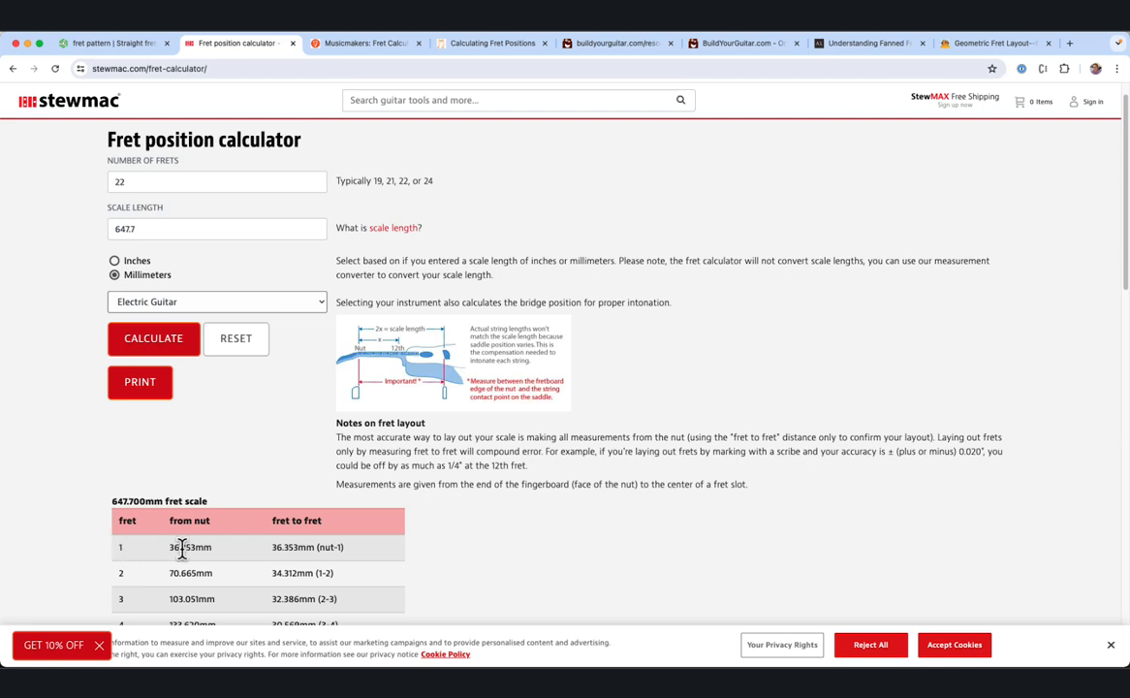
# Switch to the Musicmakers online fret calculator and compare its first-fret offset from the nut for the same scale length
pyautogui.click(337, 43)
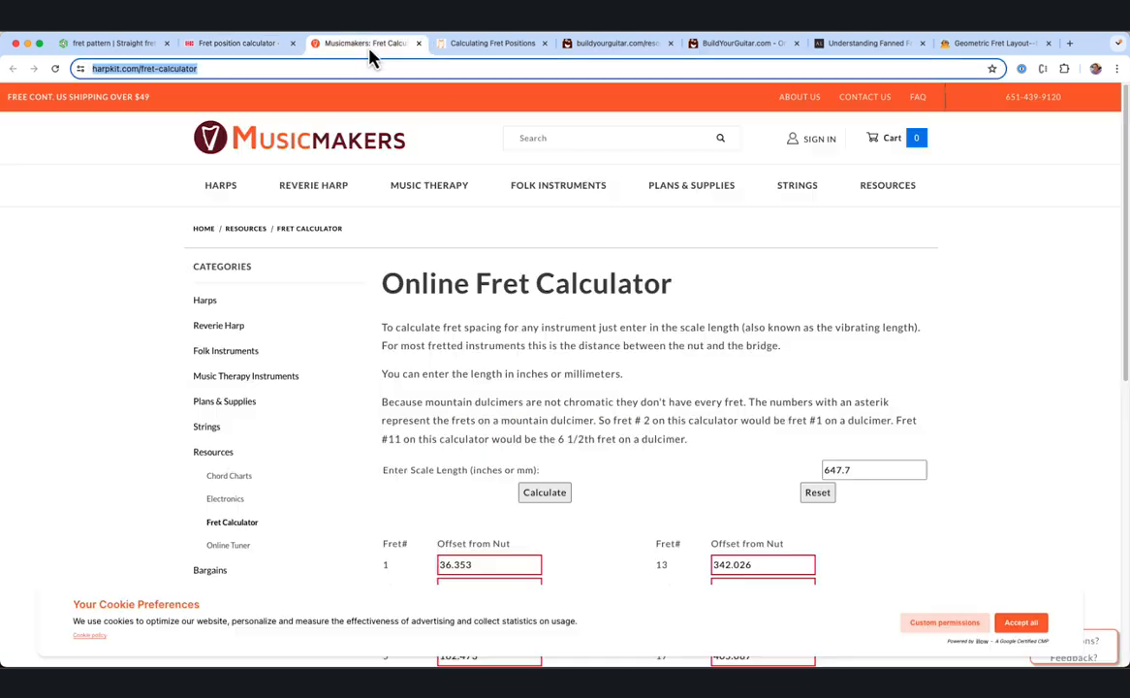
pyautogui.scroll(-5, 378, 358)
pyautogui.scroll(5, 457, 250)
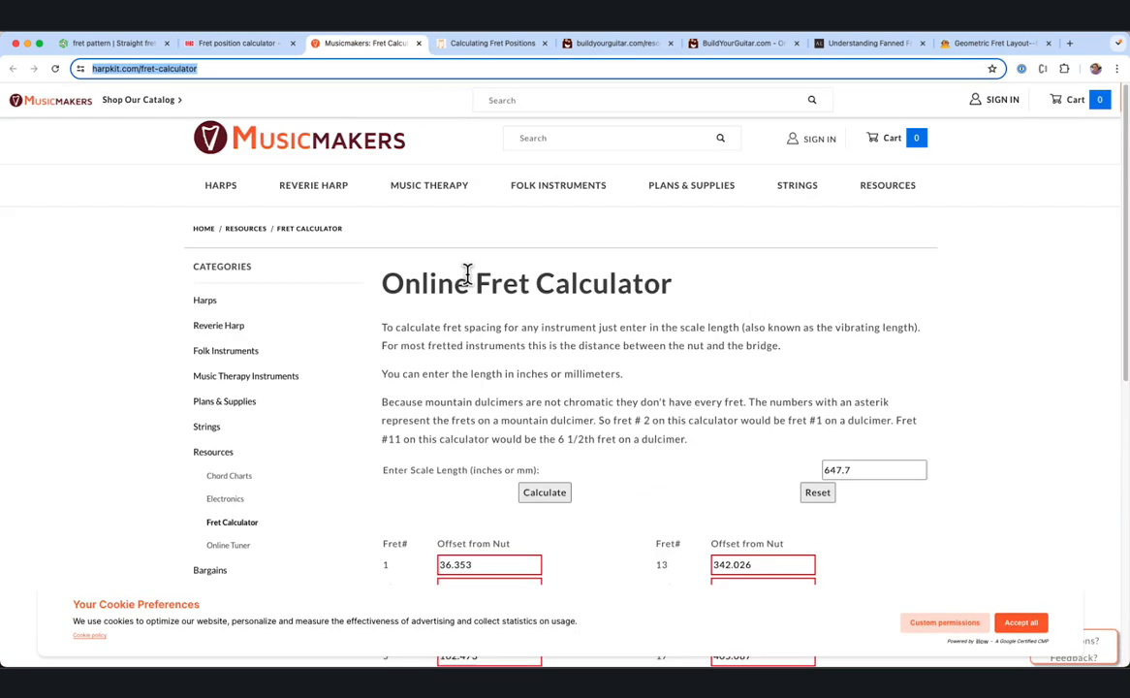
pyautogui.press('Return')
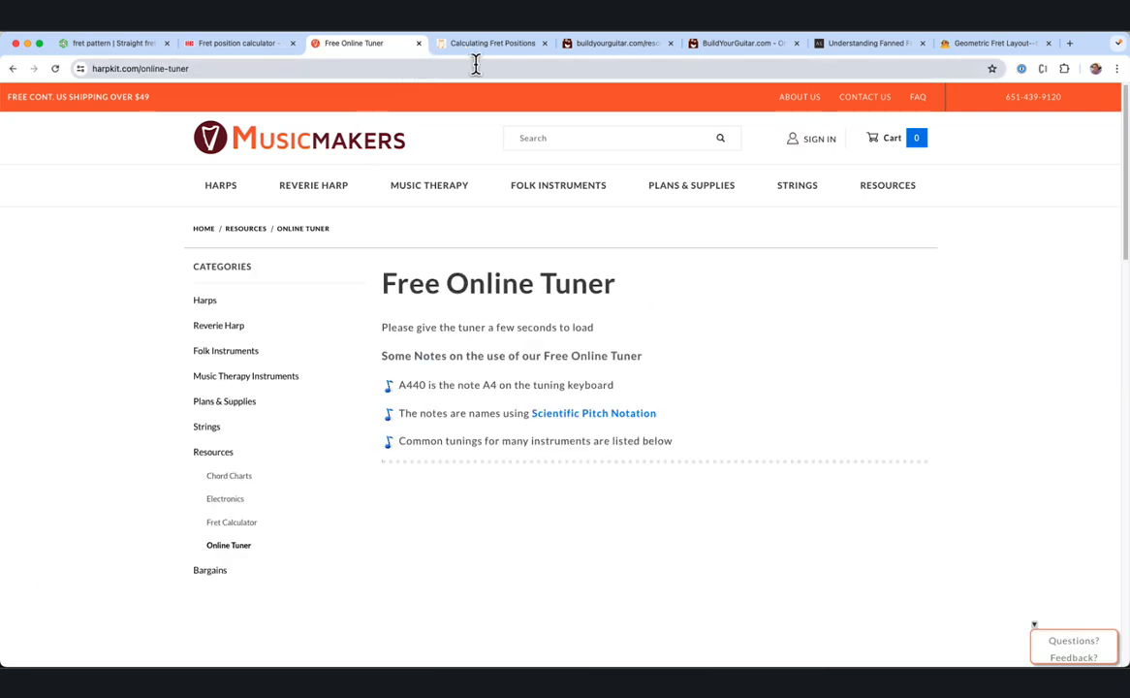
pyautogui.click(13, 67)
# Return to the Onshape fretboard model and highlight the features from #i = 1 through Boolean 1 that build the first fret
pyautogui.click(107, 43)
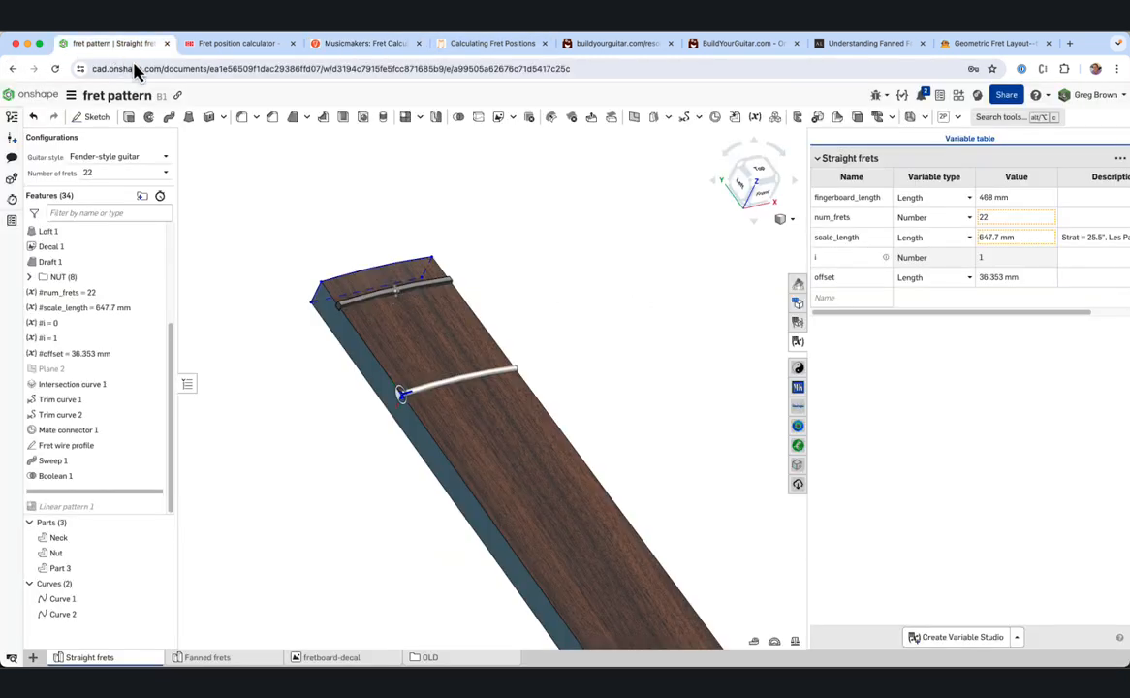
pyautogui.moveTo(371, 328); pyautogui.dragTo(410, 308, button='right')
pyautogui.moveTo(494, 307); pyautogui.dragTo(383, 212, button='middle')
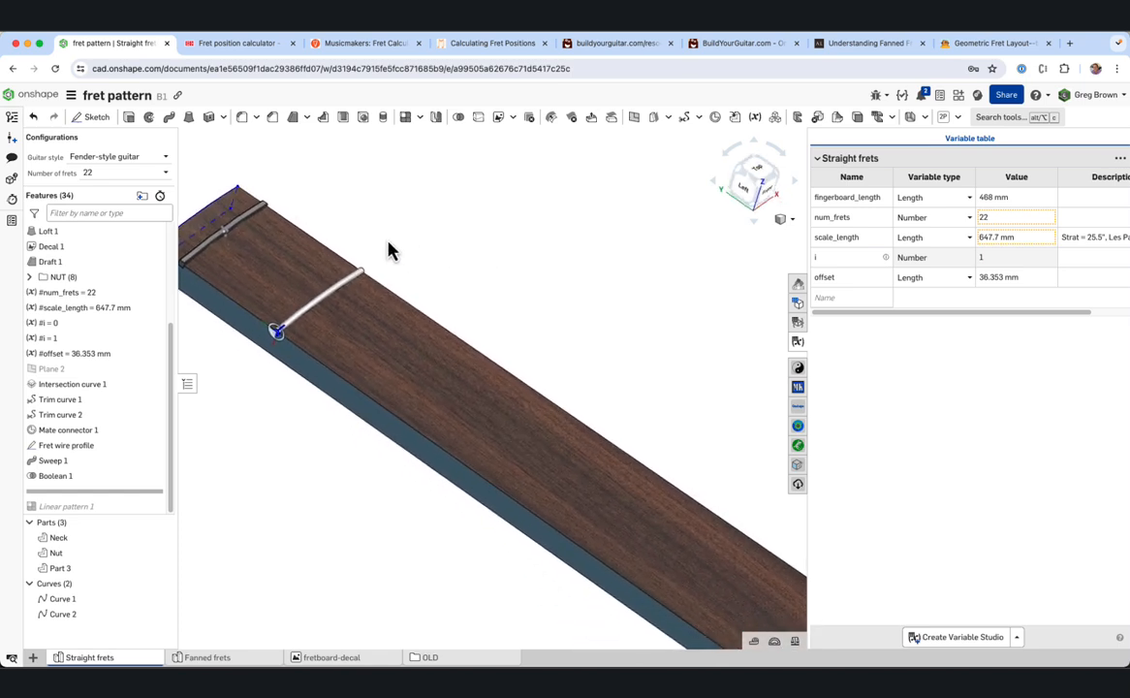
pyautogui.scroll(-2, 388, 242)
pyautogui.scroll(-1, 468, 260)
pyautogui.moveTo(466, 261)
pyautogui.mouseDown(button='right')
pyautogui.moveTo(484, 268)
pyautogui.moveTo(464, 266)
pyautogui.mouseUp(button='right')
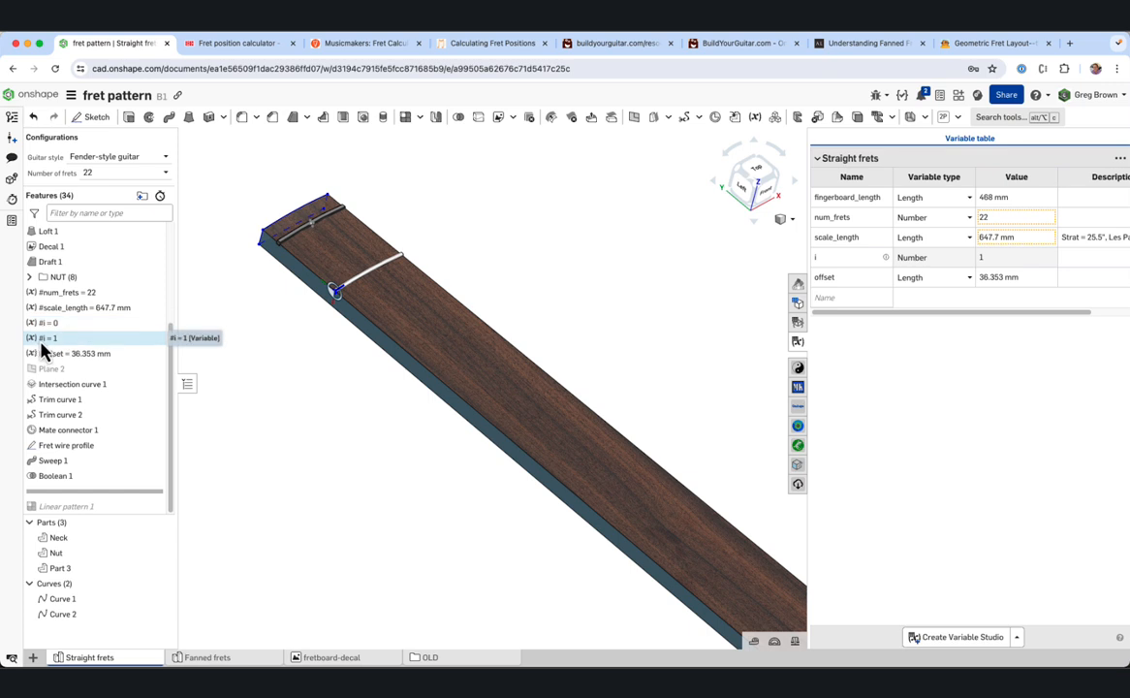
pyautogui.click(58, 337)
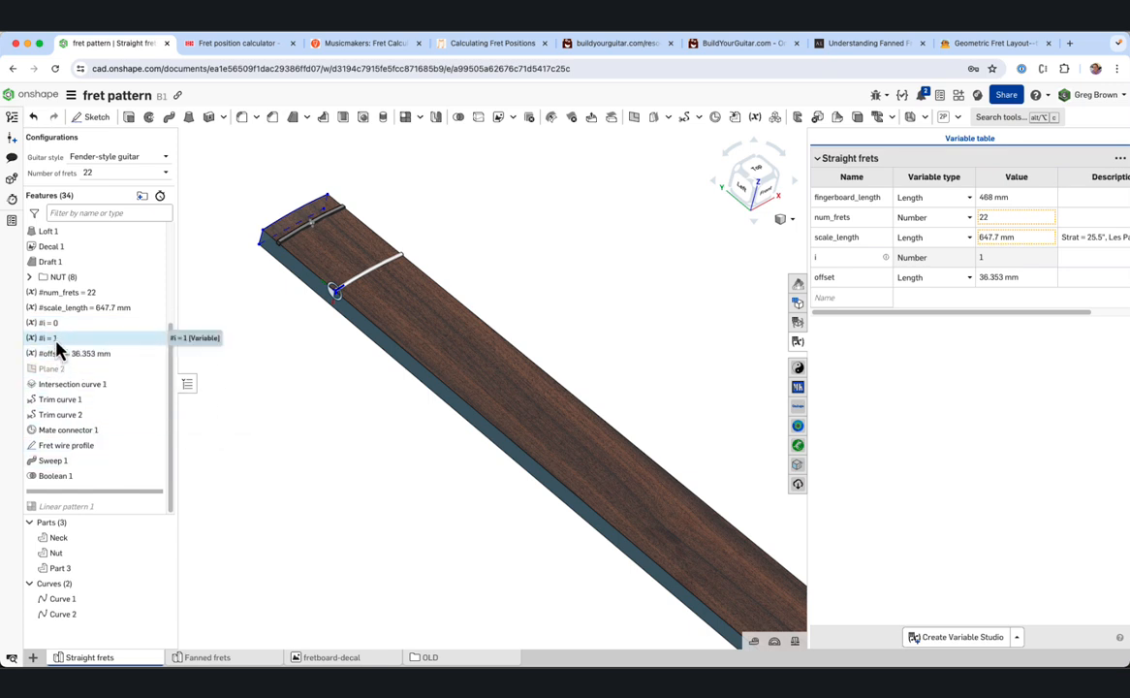
pyautogui.keyDown('shift'); pyautogui.click(56, 475); pyautogui.keyUp('shift')
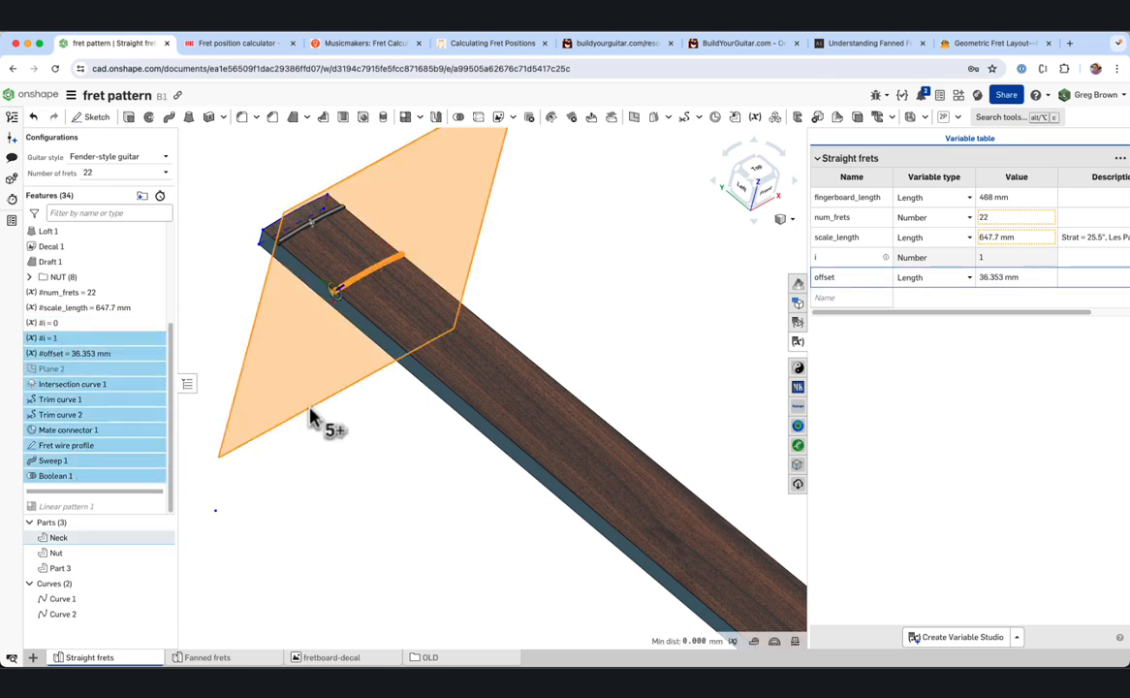
pyautogui.moveTo(310, 417); pyautogui.dragTo(257, 485)
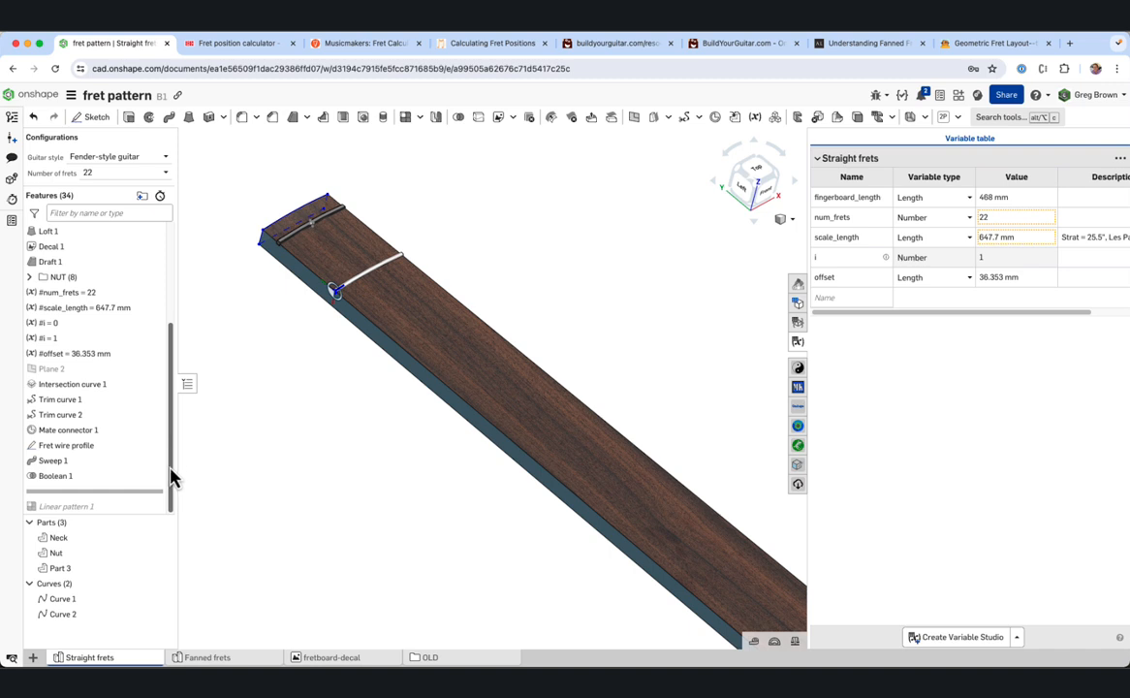
# Roll the history forward to include Linear pattern 1 and inspect the patterned frets along the whole neck
pyautogui.moveTo(124, 492); pyautogui.dragTo(126, 514)
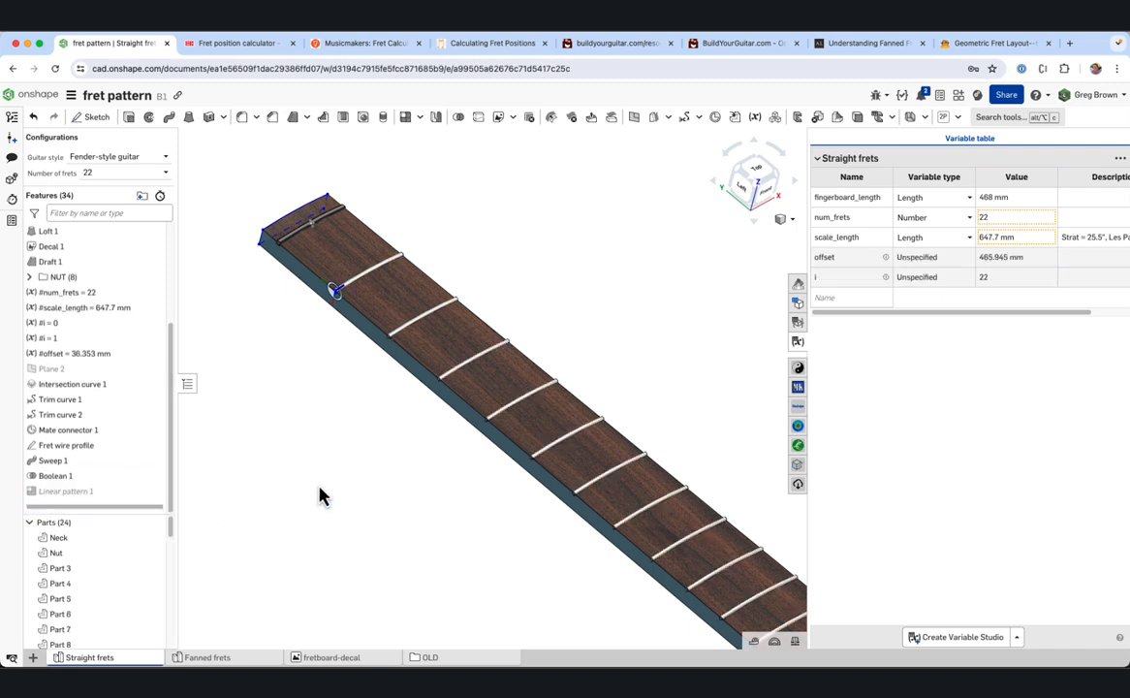
pyautogui.scroll(-3, 263, 285)
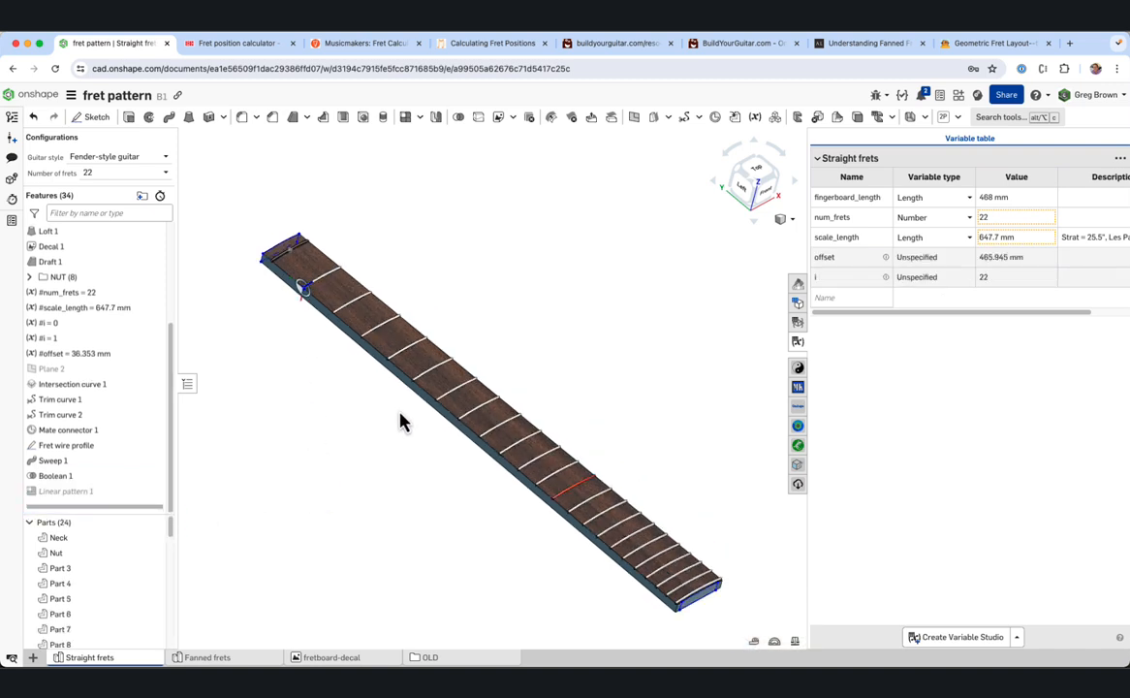
pyautogui.moveTo(608, 517); pyautogui.dragTo(572, 539, button='right')
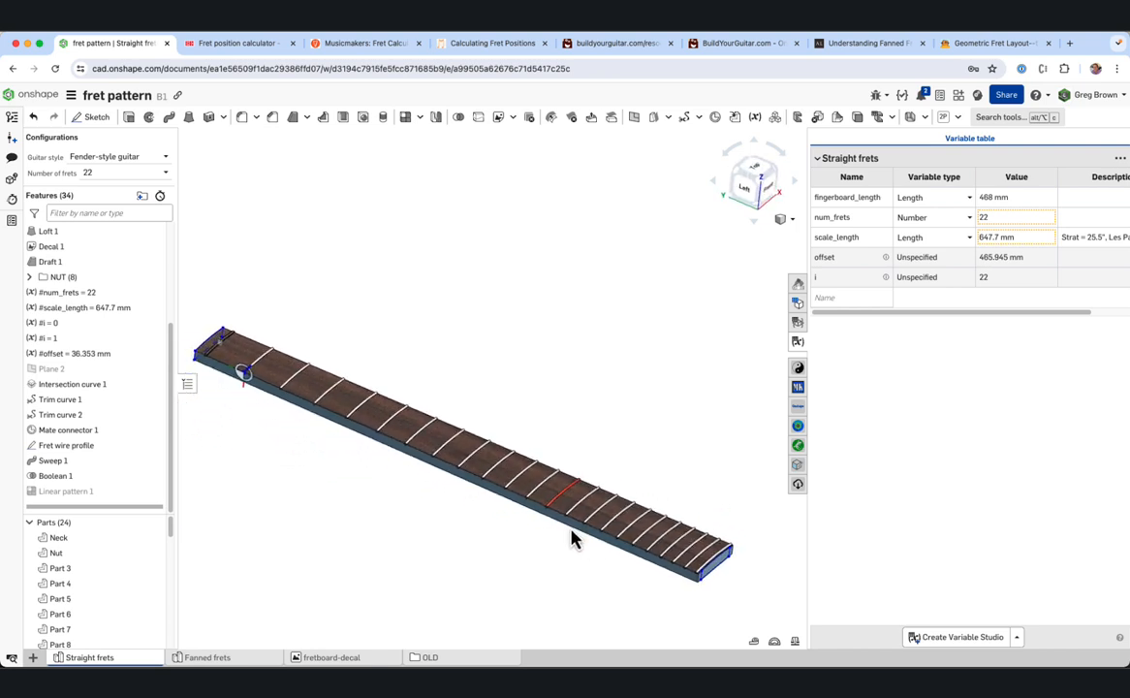
pyautogui.scroll(6, 572, 539)
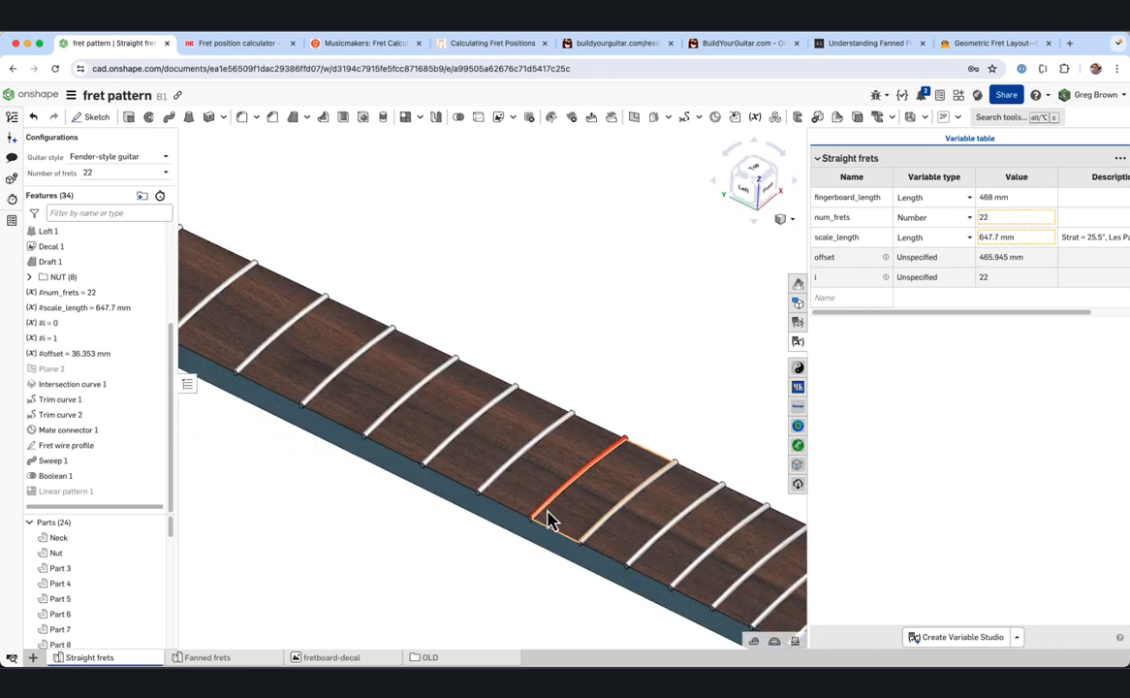
pyautogui.scroll(-6, 543, 519)
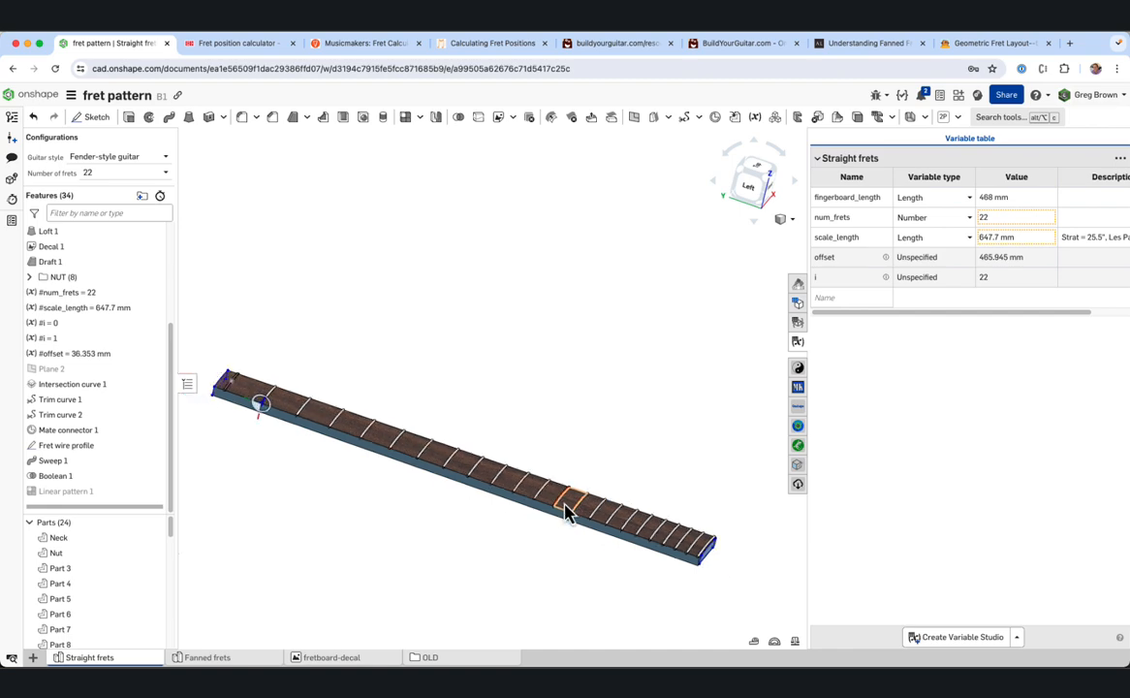
pyautogui.moveTo(565, 512); pyautogui.dragTo(525, 530, button='right')
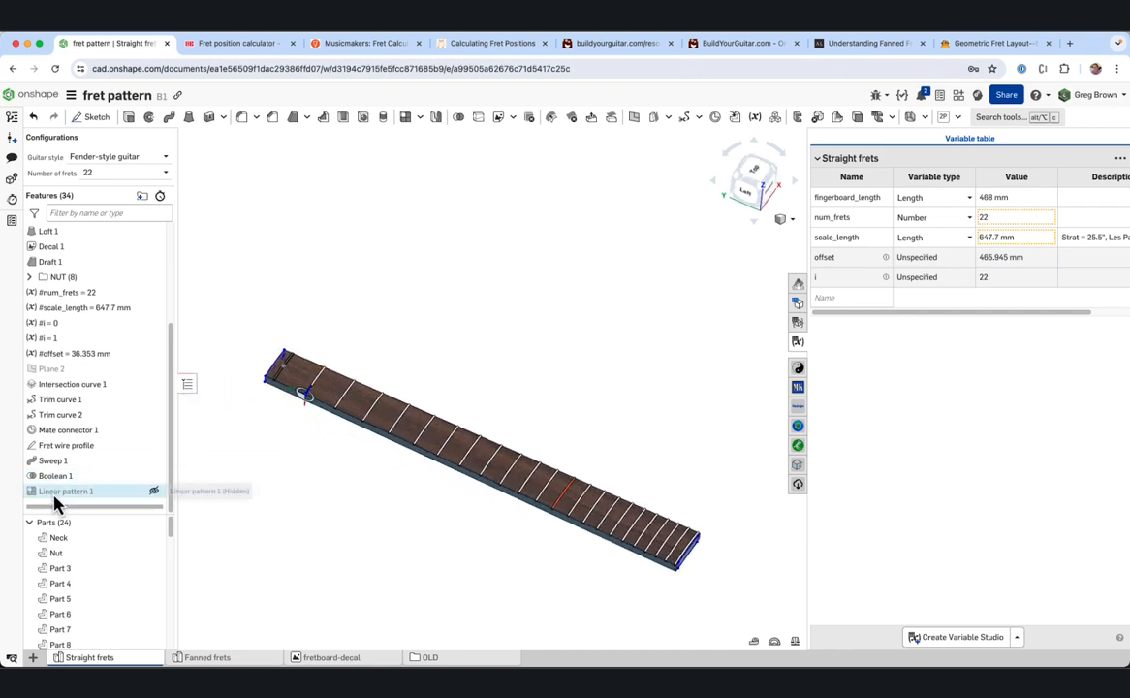
# Show the hidden Linear pattern 1 geometry and highlight the first few patterned planes along the neck
pyautogui.click(155, 492)
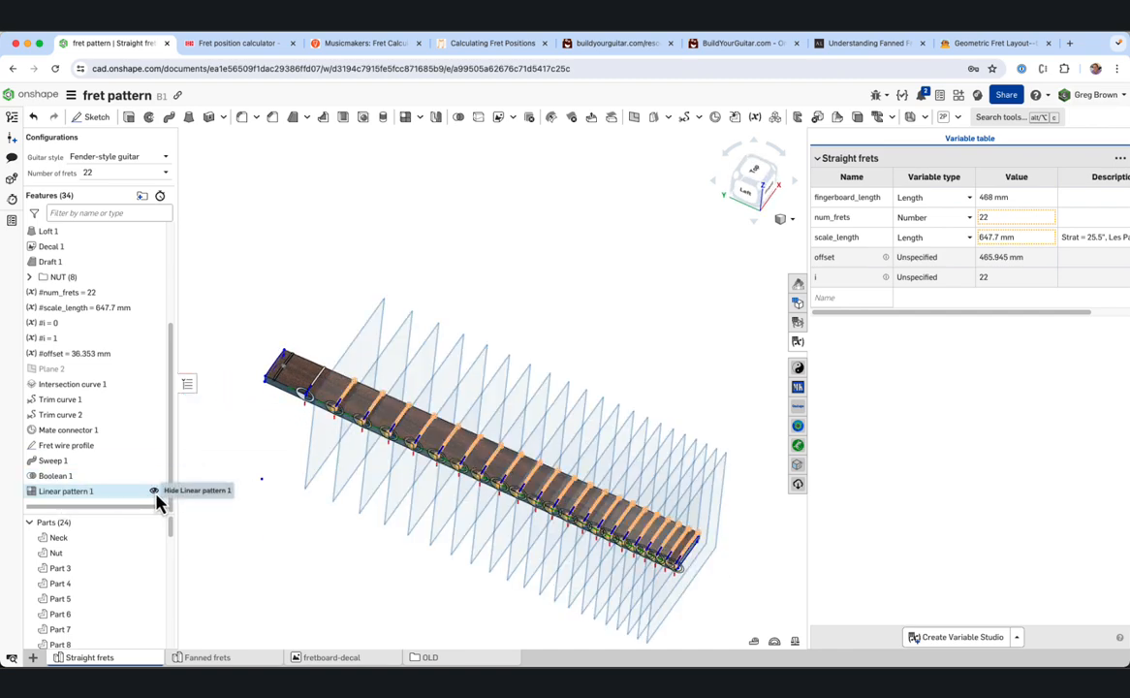
pyautogui.moveTo(271, 516); pyautogui.dragTo(291, 496, button='right')
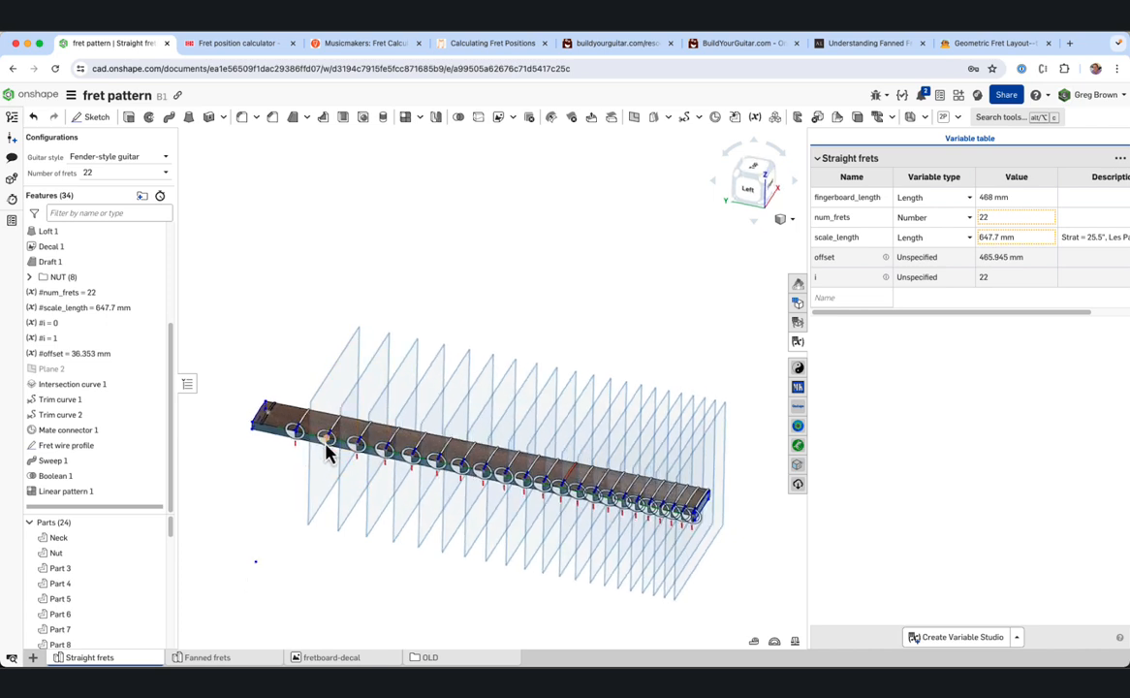
pyautogui.click(320, 472)
pyautogui.click(351, 482)
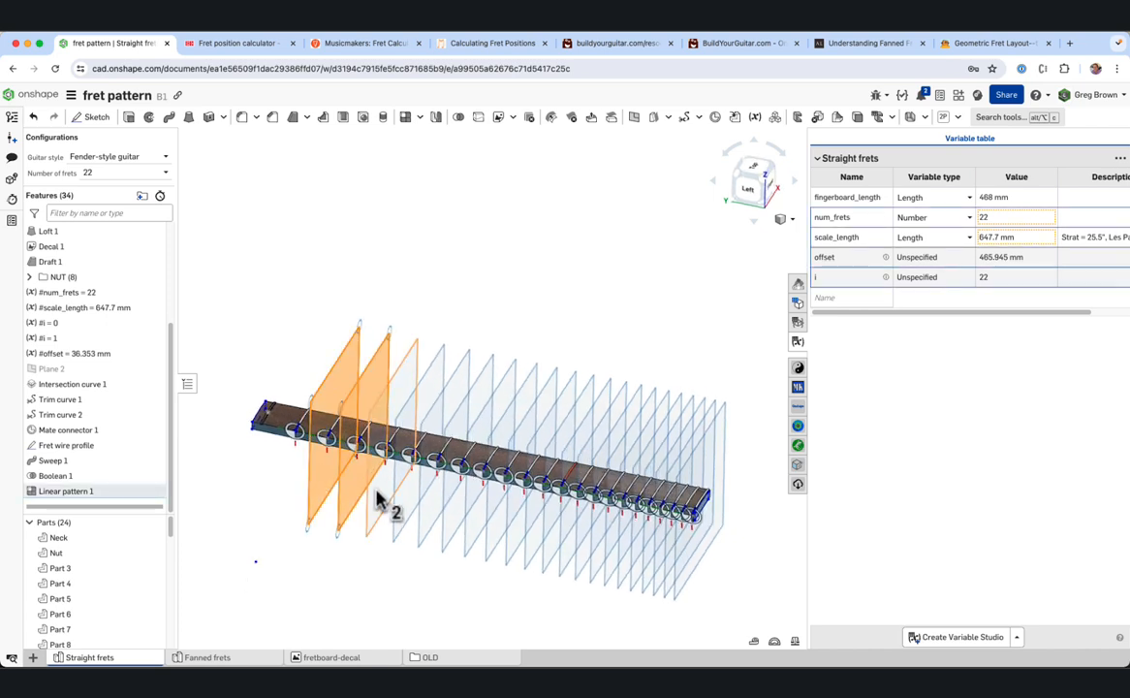
pyautogui.click(377, 492)
pyautogui.click(407, 502)
pyautogui.click(467, 515)
pyautogui.click(397, 578)
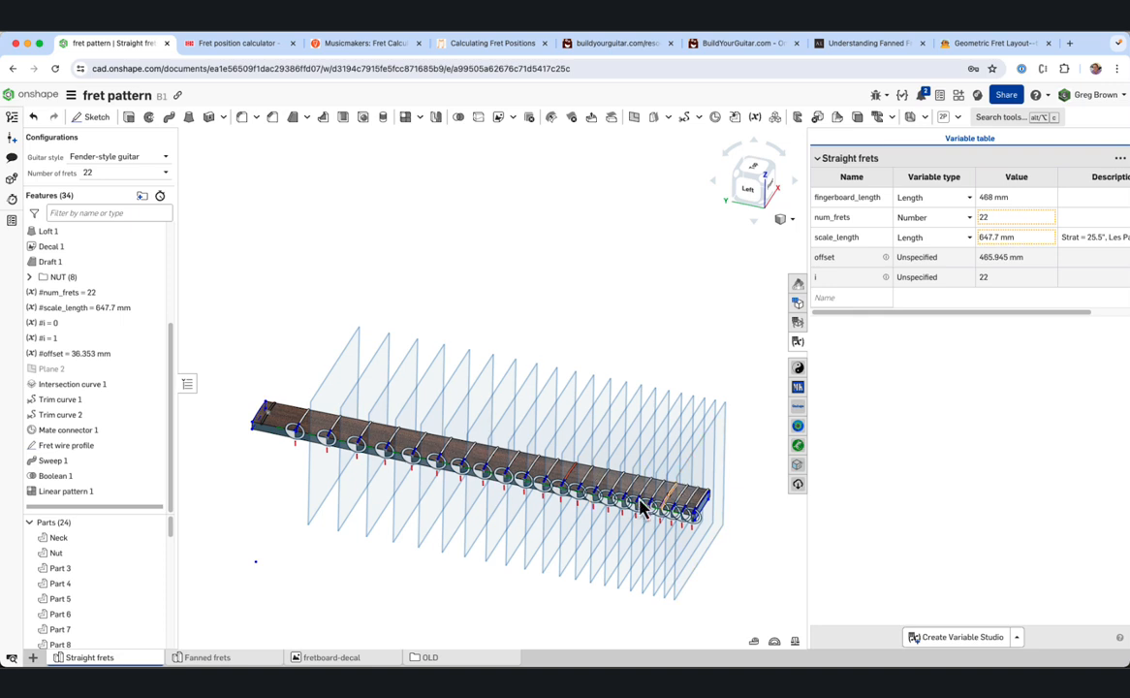
# Open Linear pattern 1 for editing and review its pattern types, keeping Feature pattern
pyautogui.rightClick(73, 491)
pyautogui.click(106, 529)
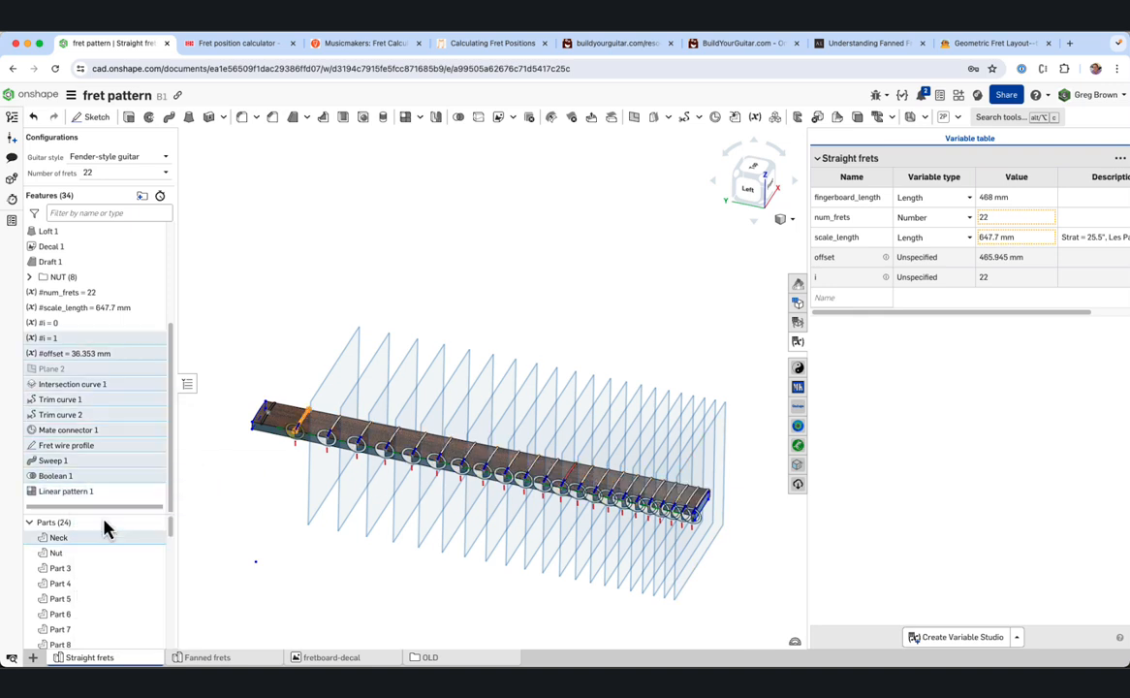
pyautogui.moveTo(290, 399); pyautogui.dragTo(288, 196)
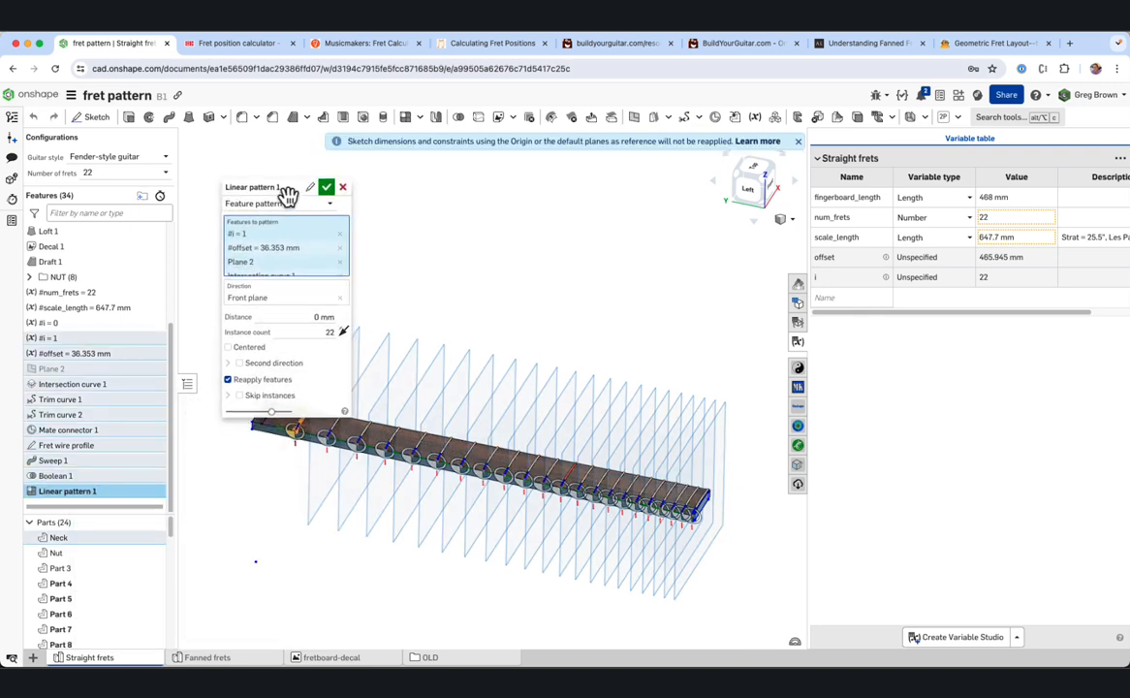
pyautogui.click(797, 144)
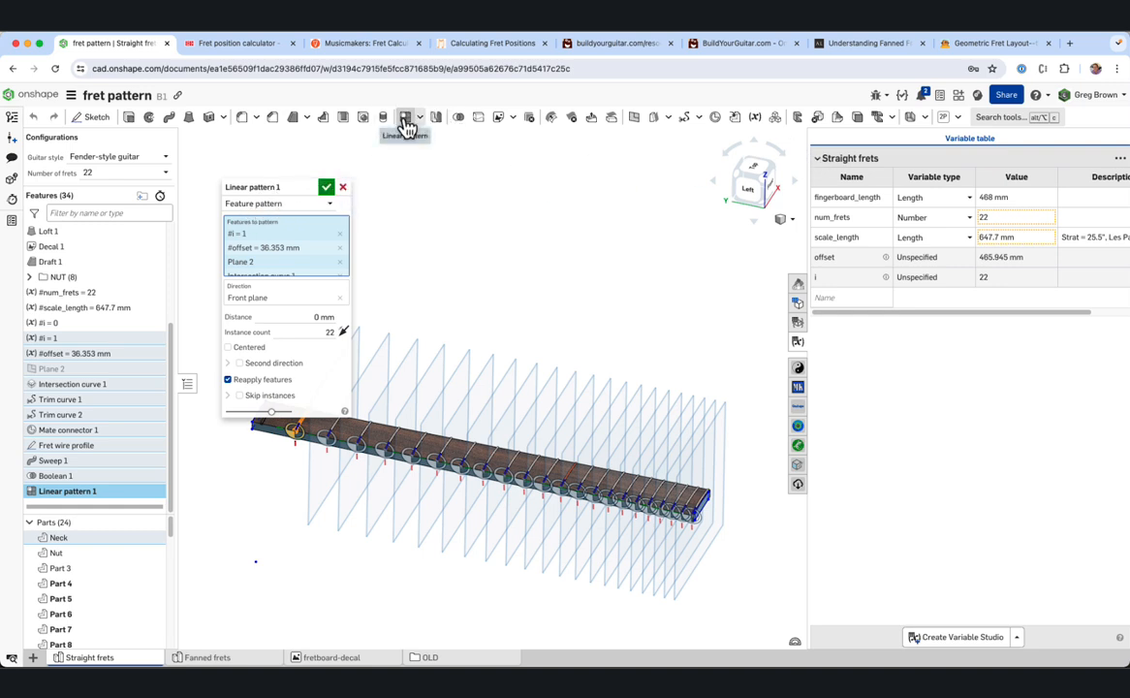
pyautogui.click(252, 207)
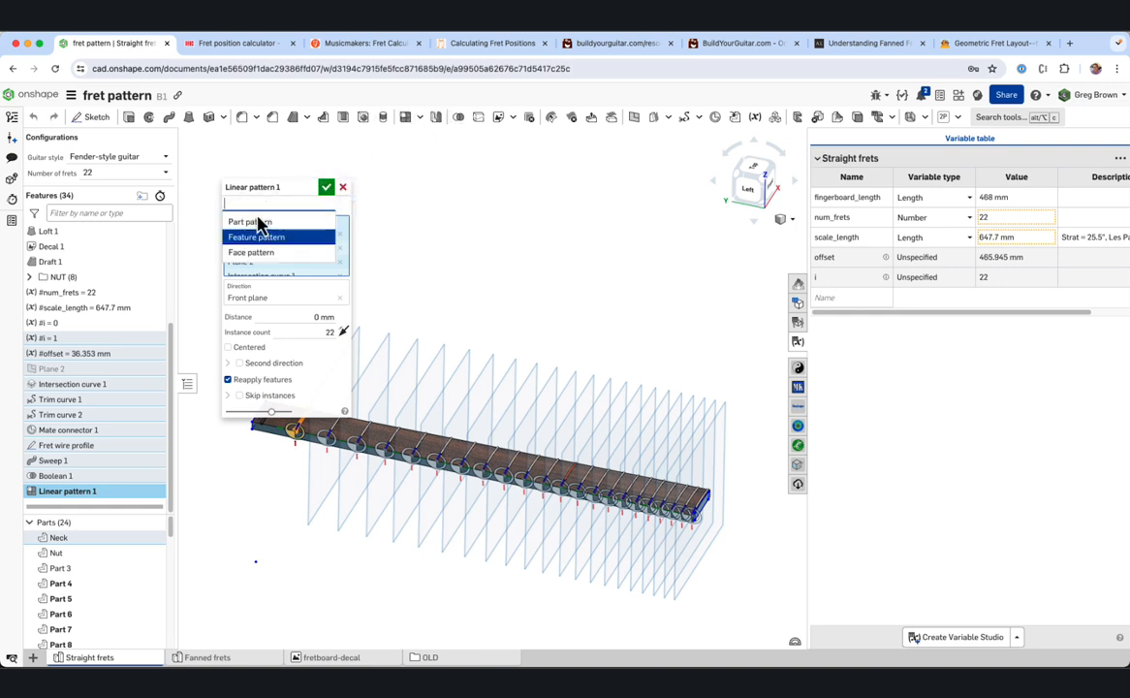
pyautogui.click(266, 239)
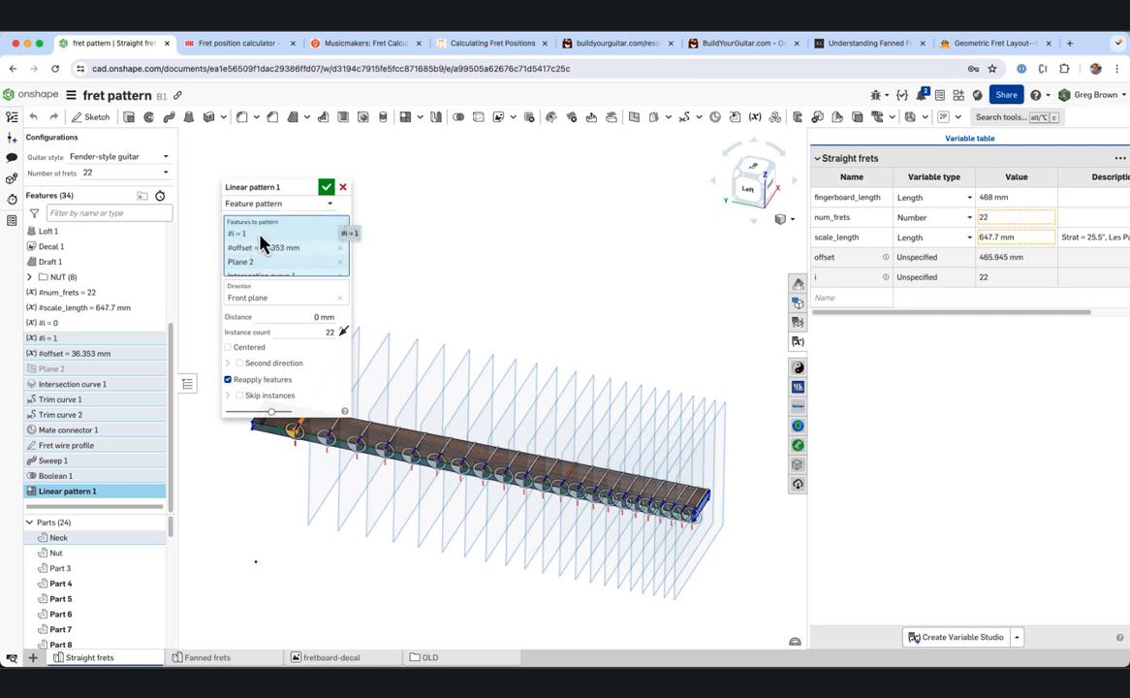
# Review the pattern's list of features against the feature tree, from the #i variable through Boolean 1
pyautogui.moveTo(259, 242); pyautogui.dragTo(73, 361)
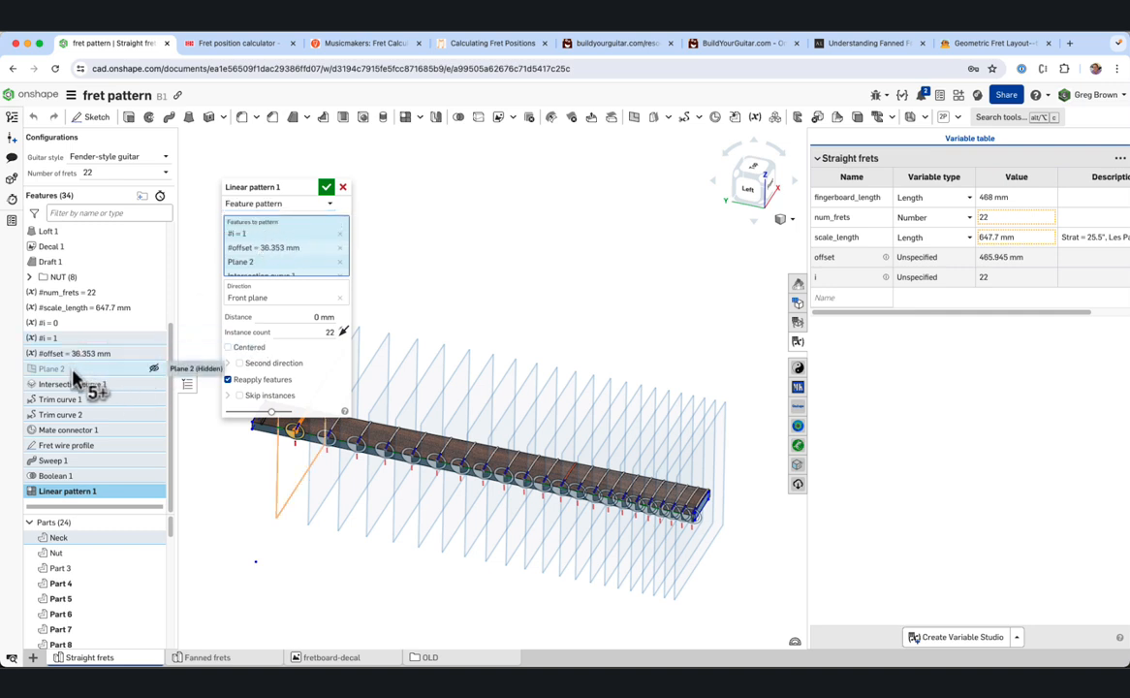
pyautogui.moveTo(73, 461); pyautogui.dragTo(57, 345)
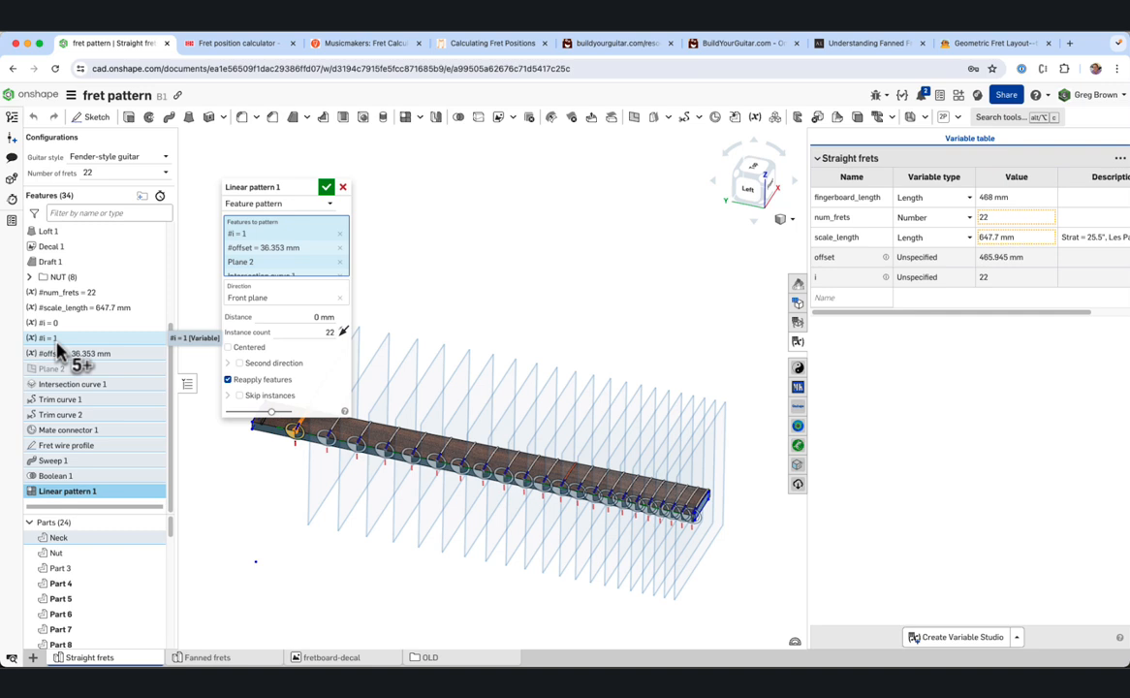
pyautogui.moveTo(79, 356); pyautogui.dragTo(311, 276)
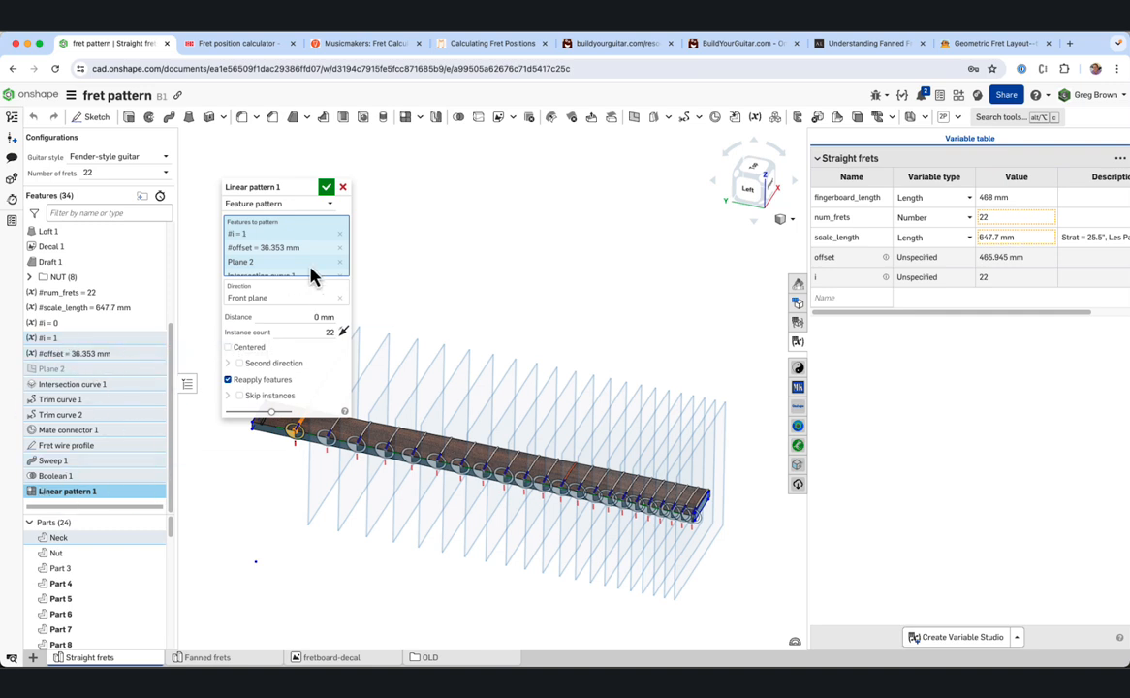
pyautogui.moveTo(346, 234)
pyautogui.mouseDown()
pyautogui.moveTo(347, 267)
pyautogui.moveTo(345, 229)
pyautogui.mouseUp()
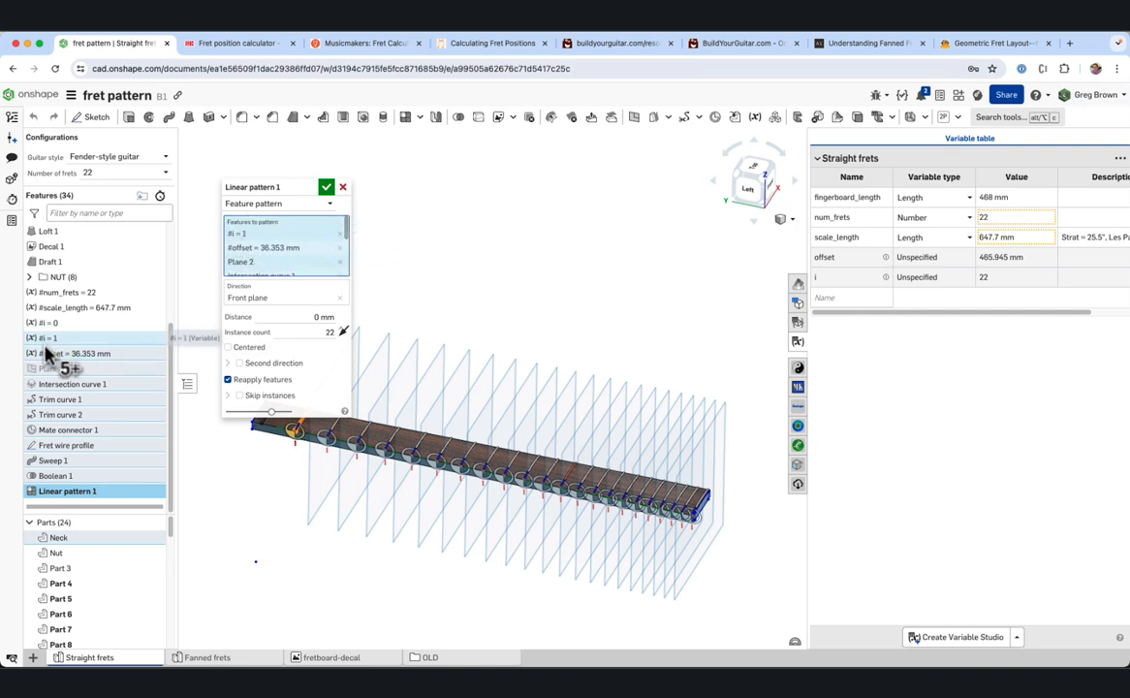
pyautogui.moveTo(55, 351); pyautogui.dragTo(345, 274)
pyautogui.moveTo(62, 362); pyautogui.dragTo(189, 383)
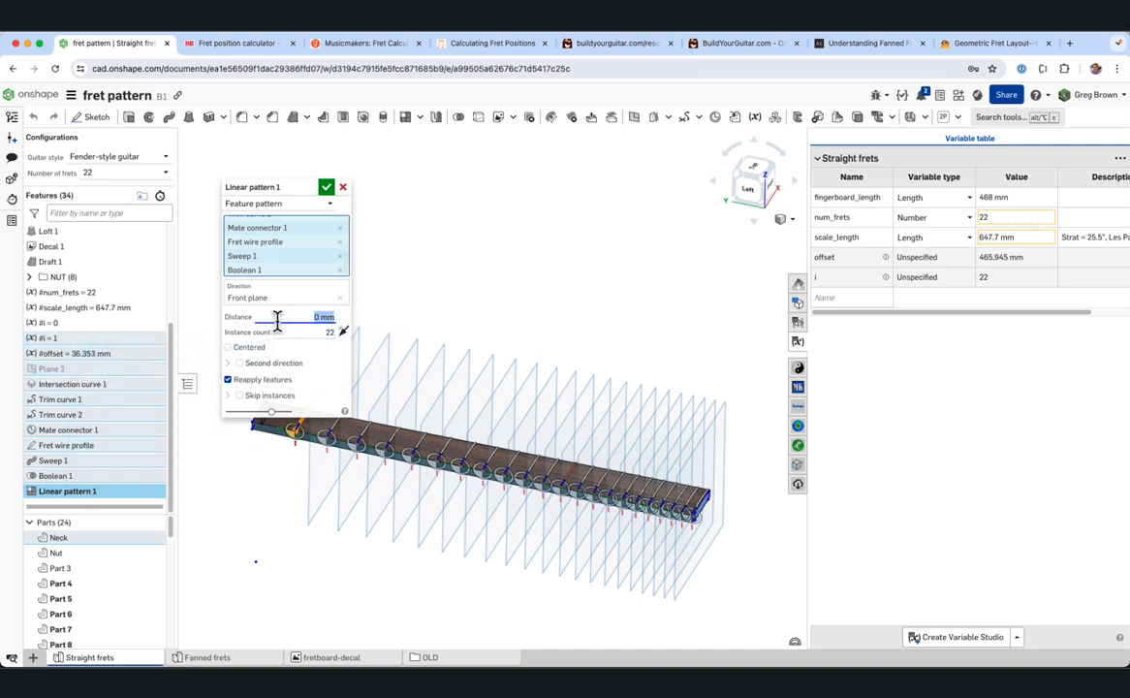
# Examine the linear pattern's distance and the expression driving its instance count
pyautogui.click(320, 318)
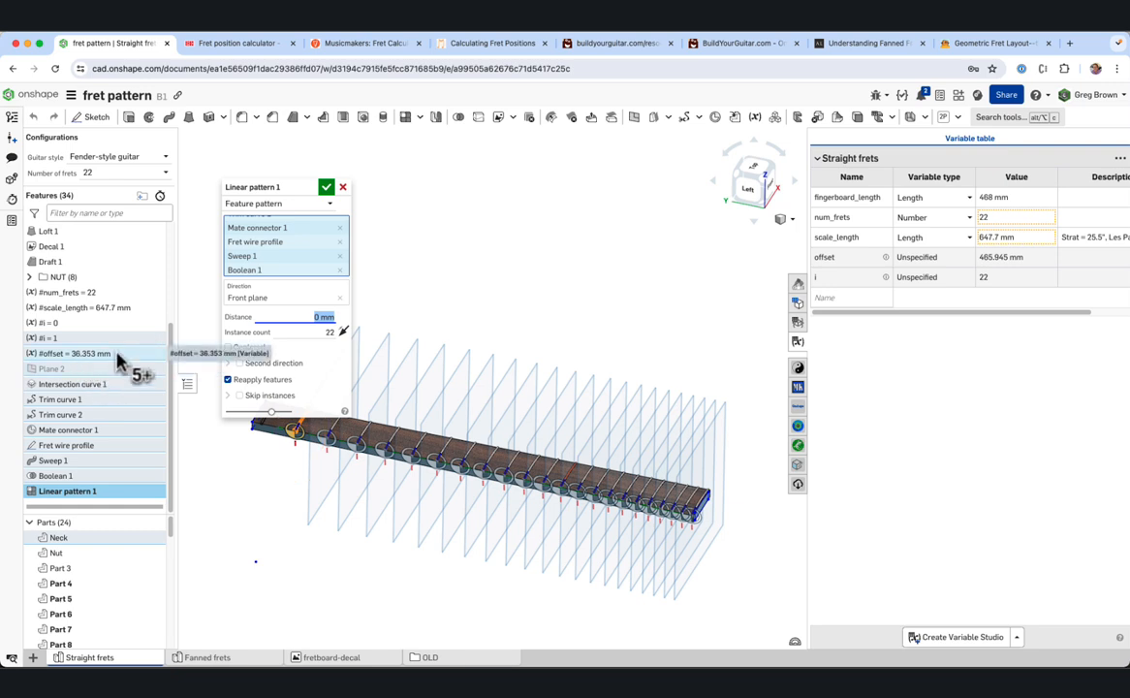
pyautogui.click(296, 332)
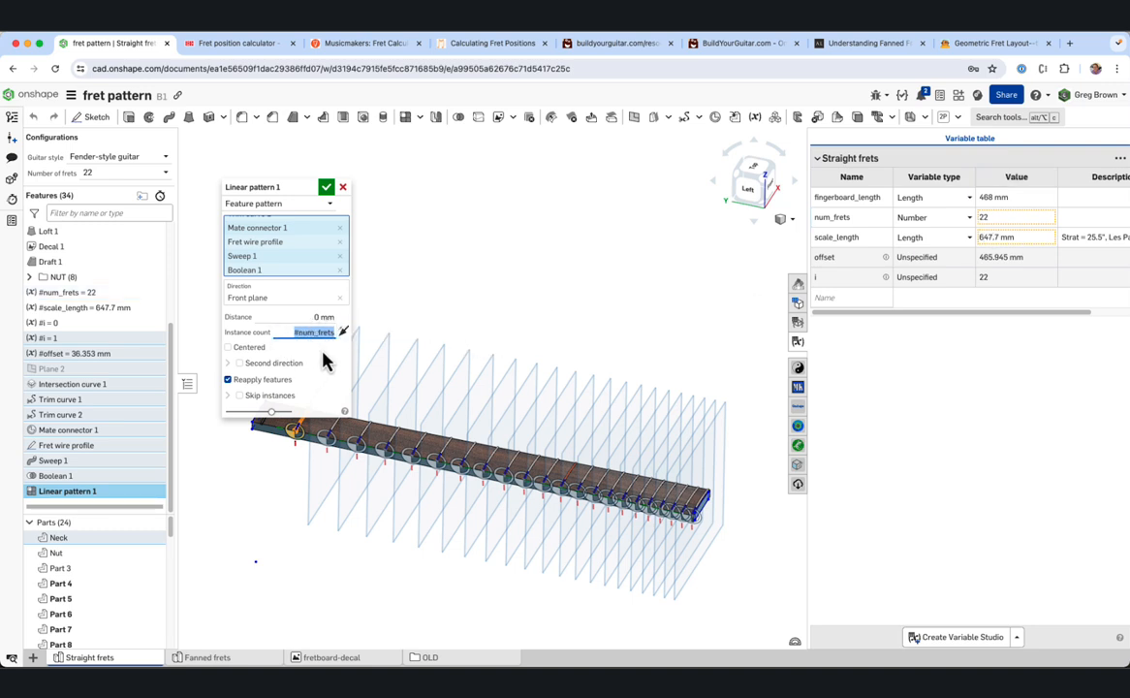
pyautogui.click(292, 333)
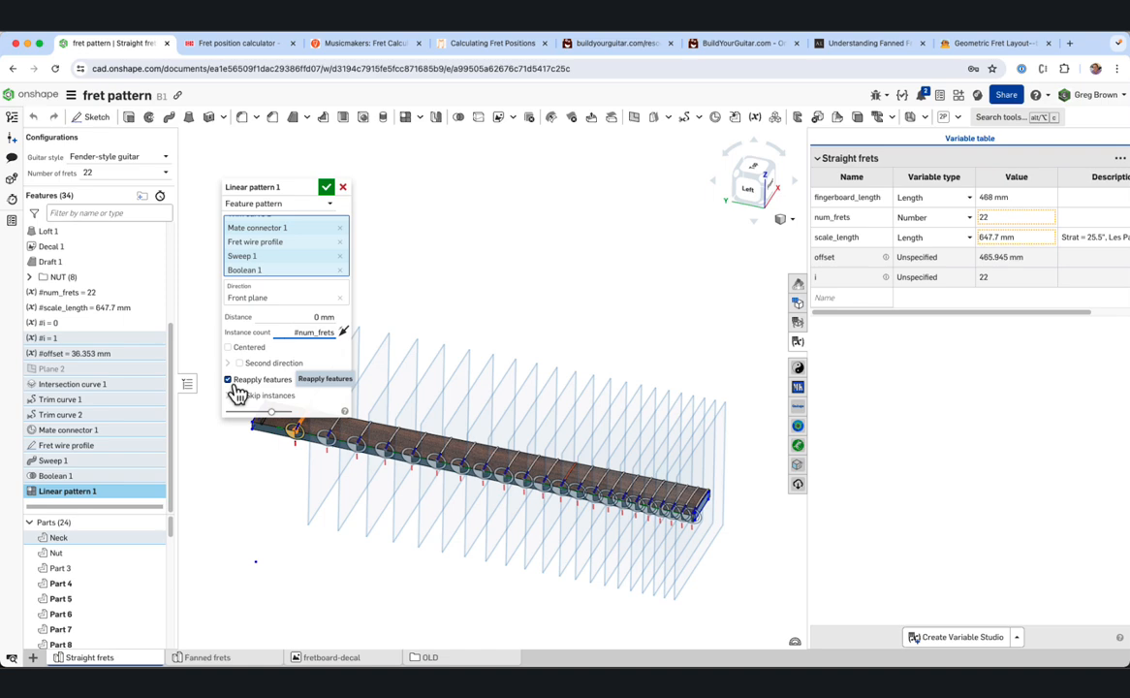
# Accept Linear pattern 1 with Reapply features kept on, and hide its patterned planes, the mate connectors and the fret wire profile
pyautogui.moveTo(507, 492); pyautogui.dragTo(443, 442, button='right')
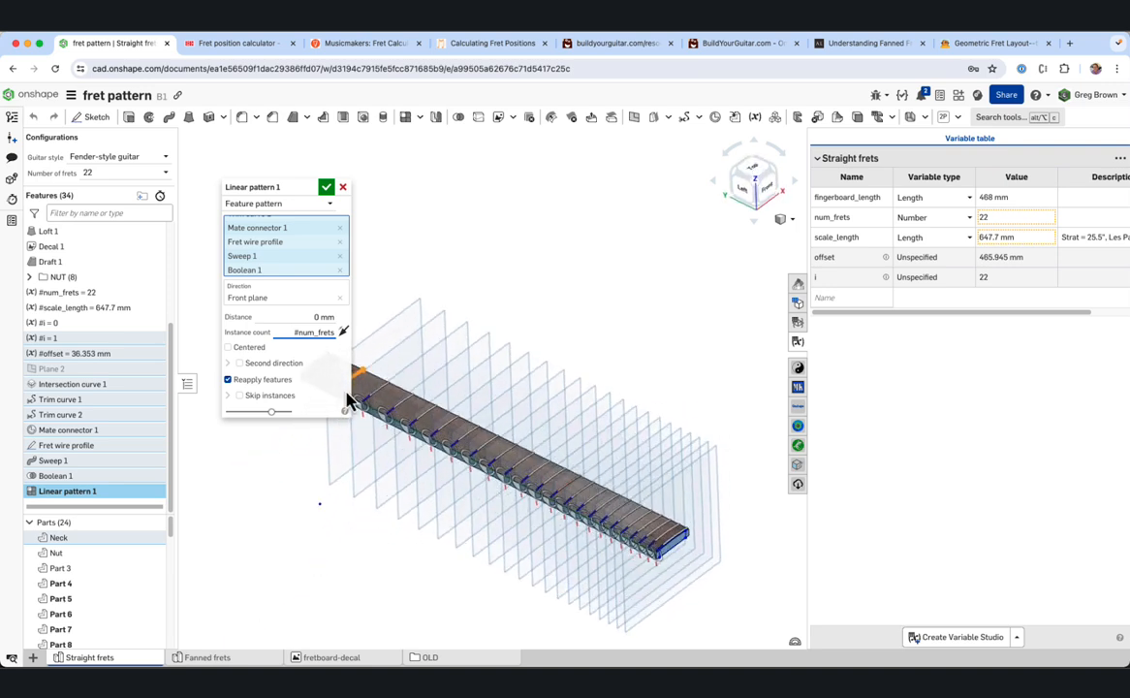
pyautogui.click(324, 188)
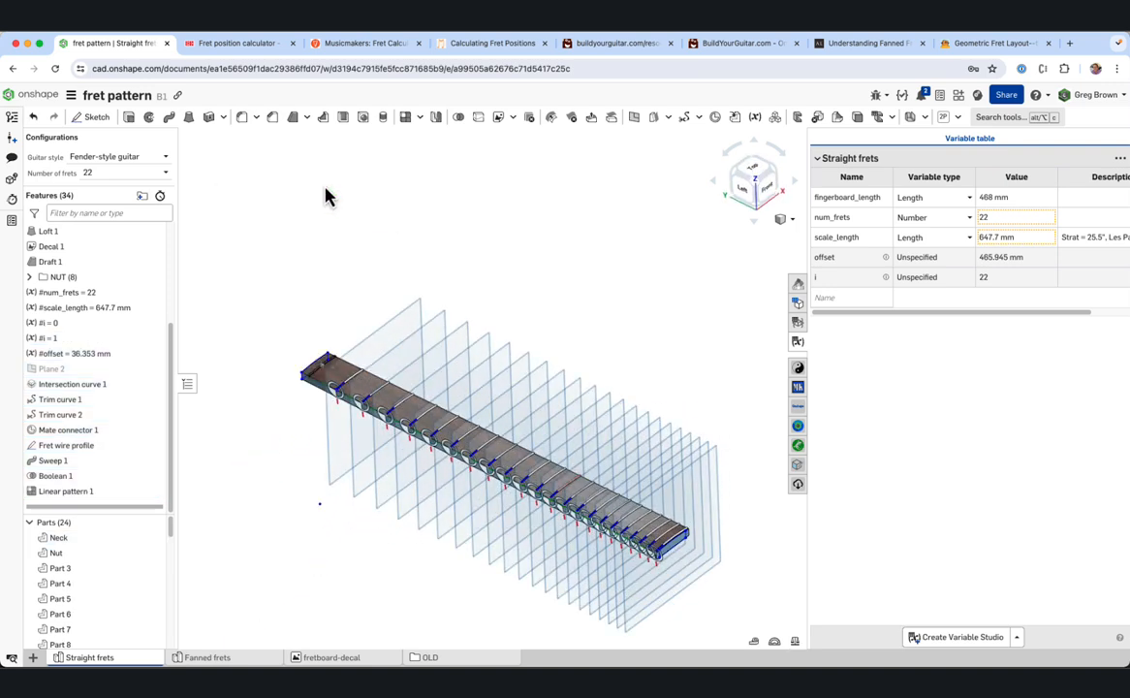
pyautogui.click(156, 492)
pyautogui.moveTo(280, 465); pyautogui.dragTo(332, 444, button='right')
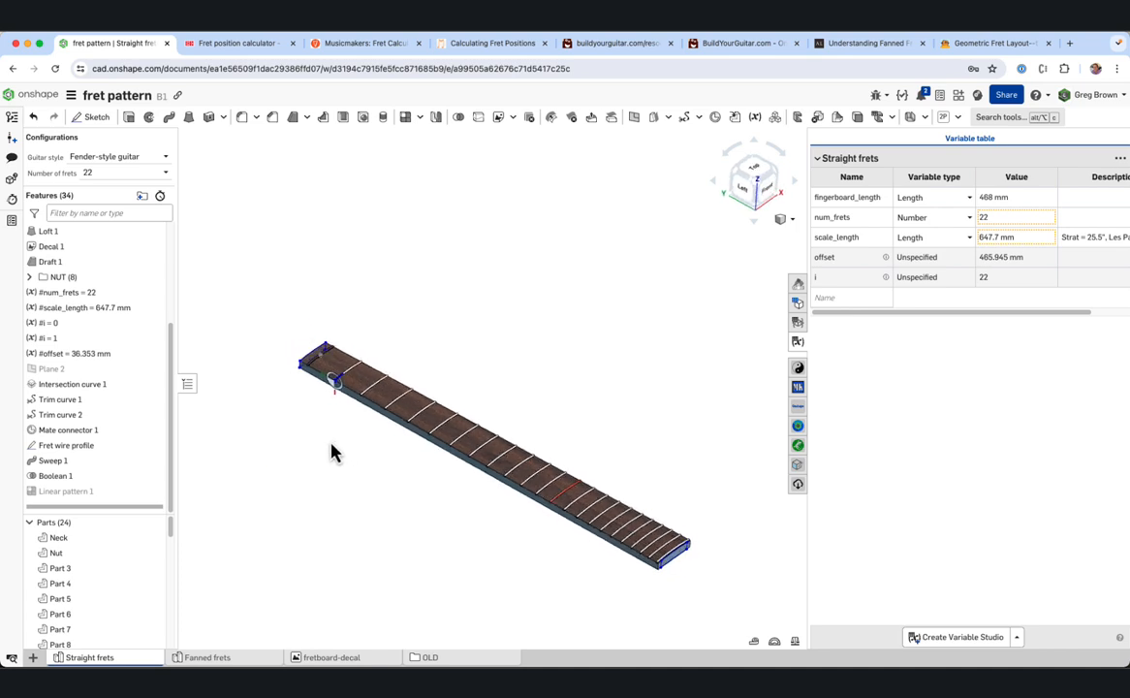
pyautogui.moveTo(332, 452); pyautogui.dragTo(312, 397, button='middle')
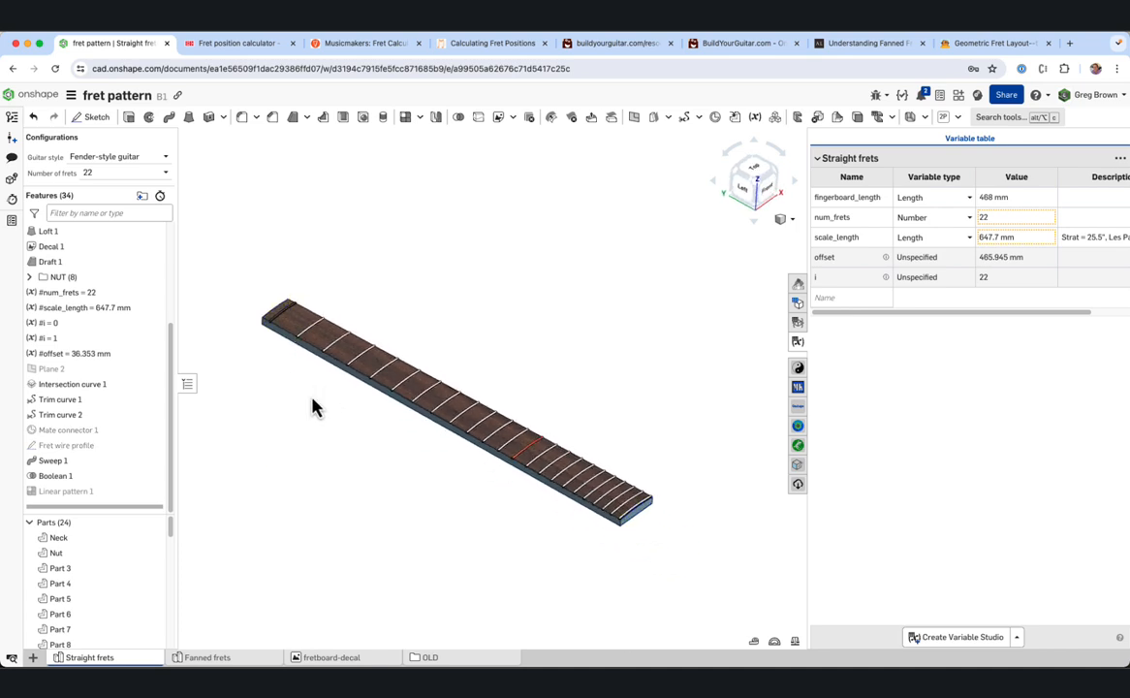
pyautogui.moveTo(313, 407); pyautogui.dragTo(358, 357, button='right')
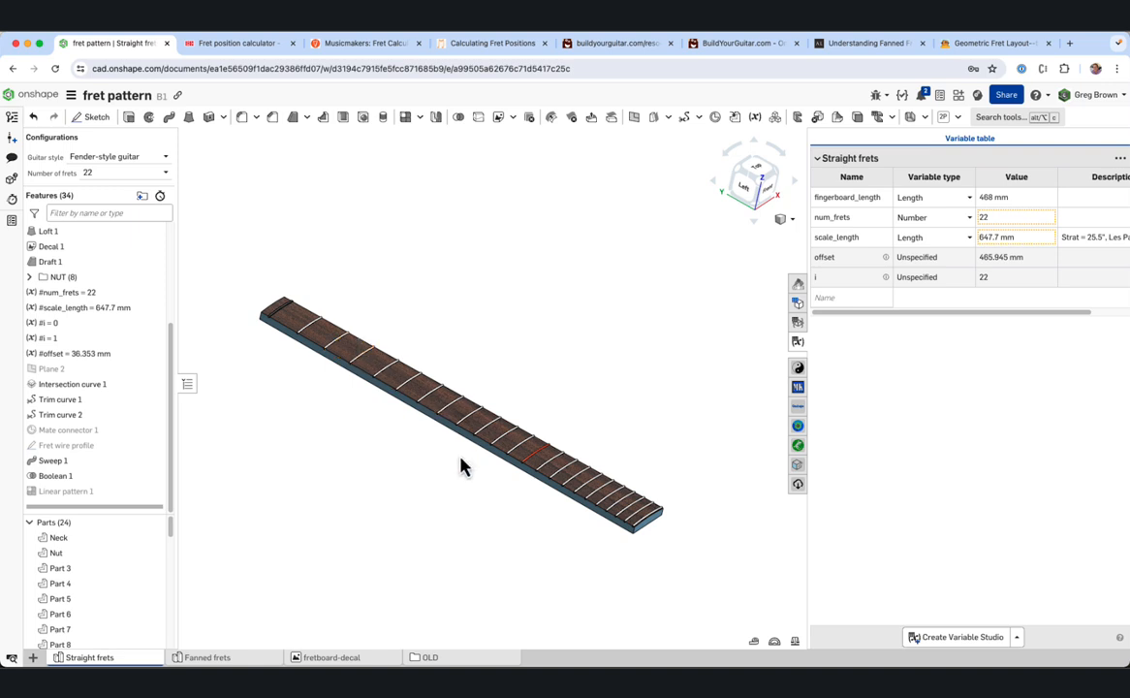
pyautogui.scroll(1, 515, 494)
pyautogui.scroll(3, 578, 515)
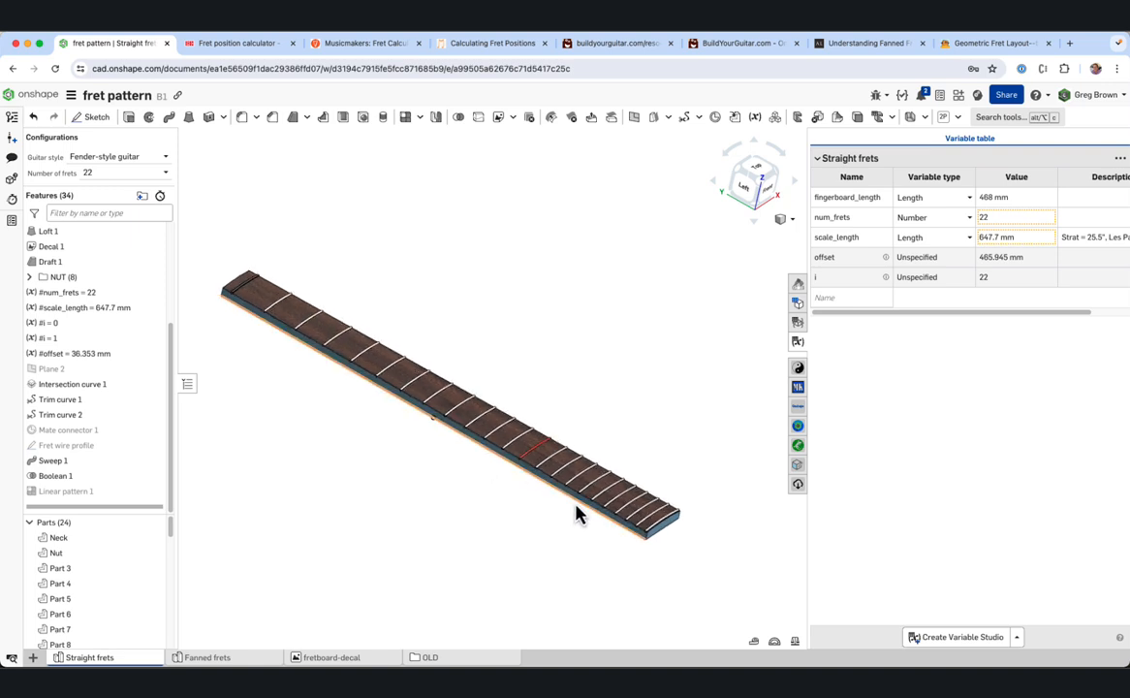
# Show the patterned planes and the Nut plane, and measure the distance between the Nut plane and the red fret's plane
pyautogui.moveTo(606, 499); pyautogui.dragTo(455, 514, button='right')
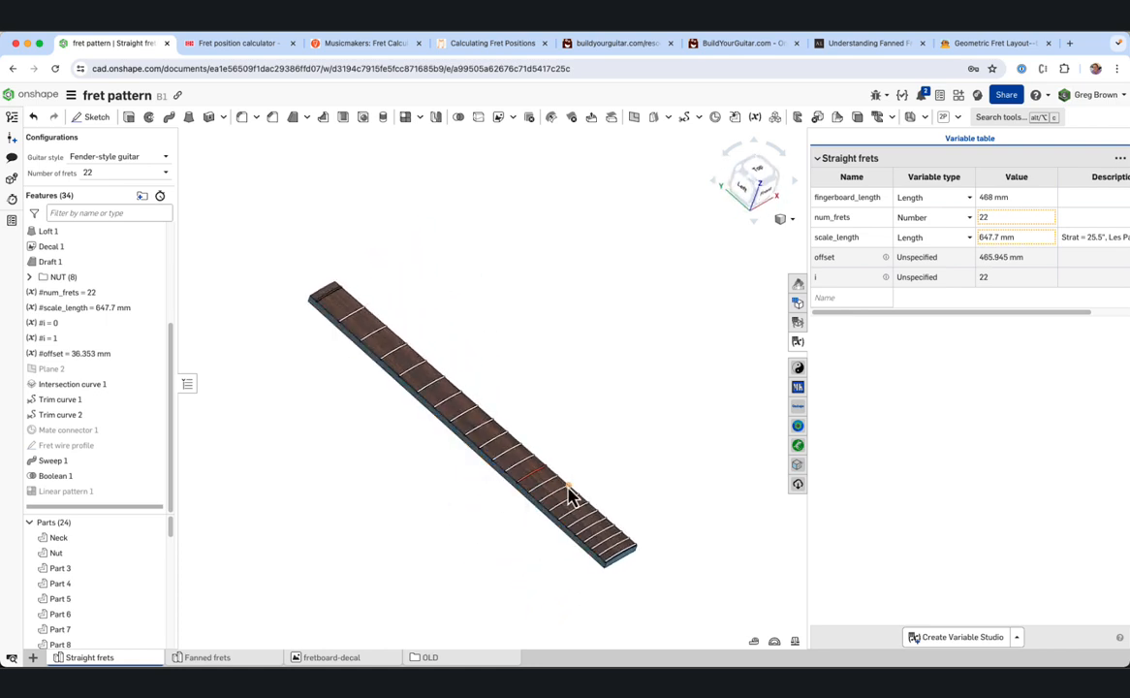
pyautogui.scroll(3, 525, 489)
pyautogui.moveTo(524, 486); pyautogui.dragTo(557, 521, button='right')
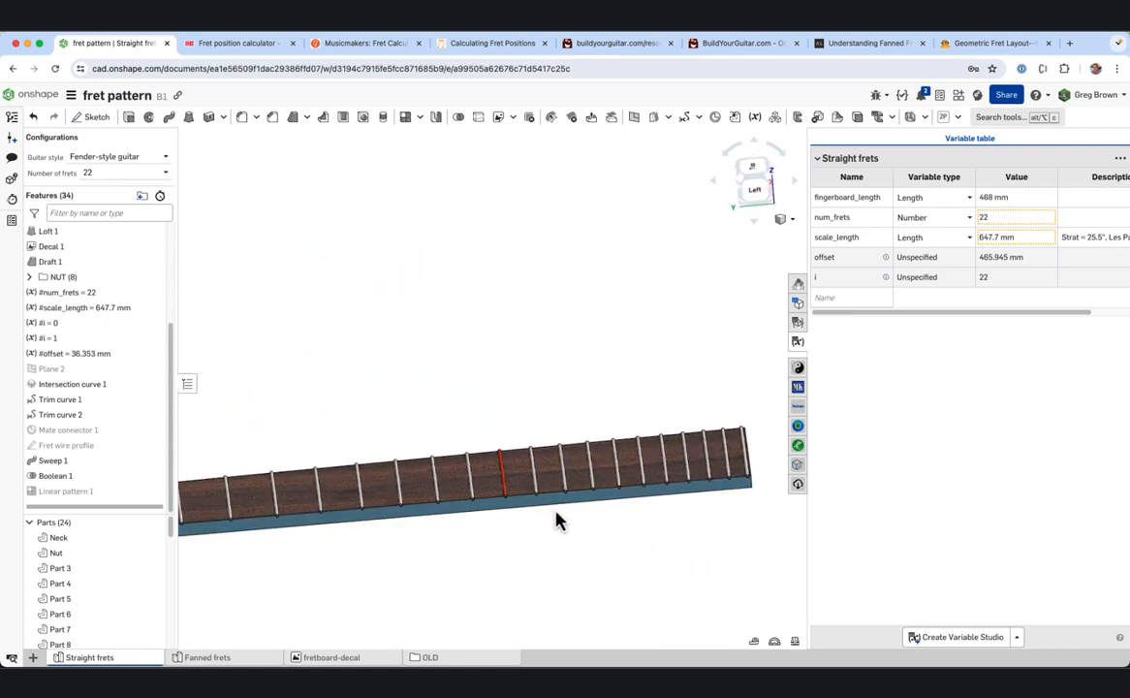
pyautogui.click(152, 491)
pyautogui.click(511, 537)
pyautogui.scroll(-4, 663, 409)
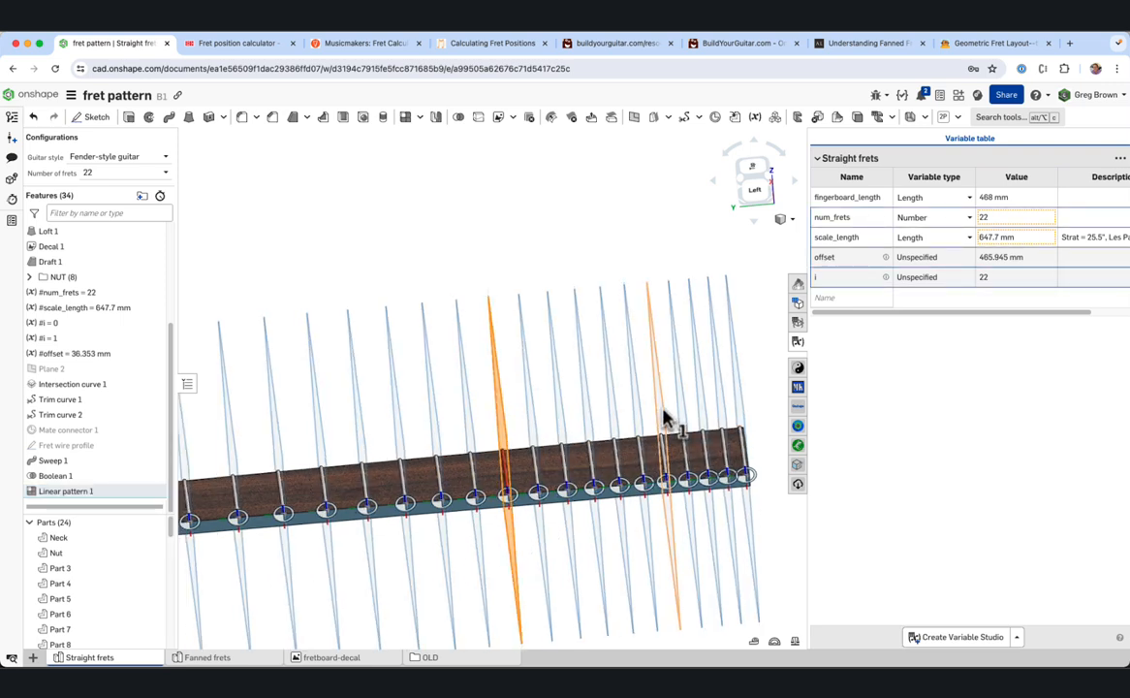
pyautogui.scroll(3, 121, 325)
pyautogui.click(153, 306)
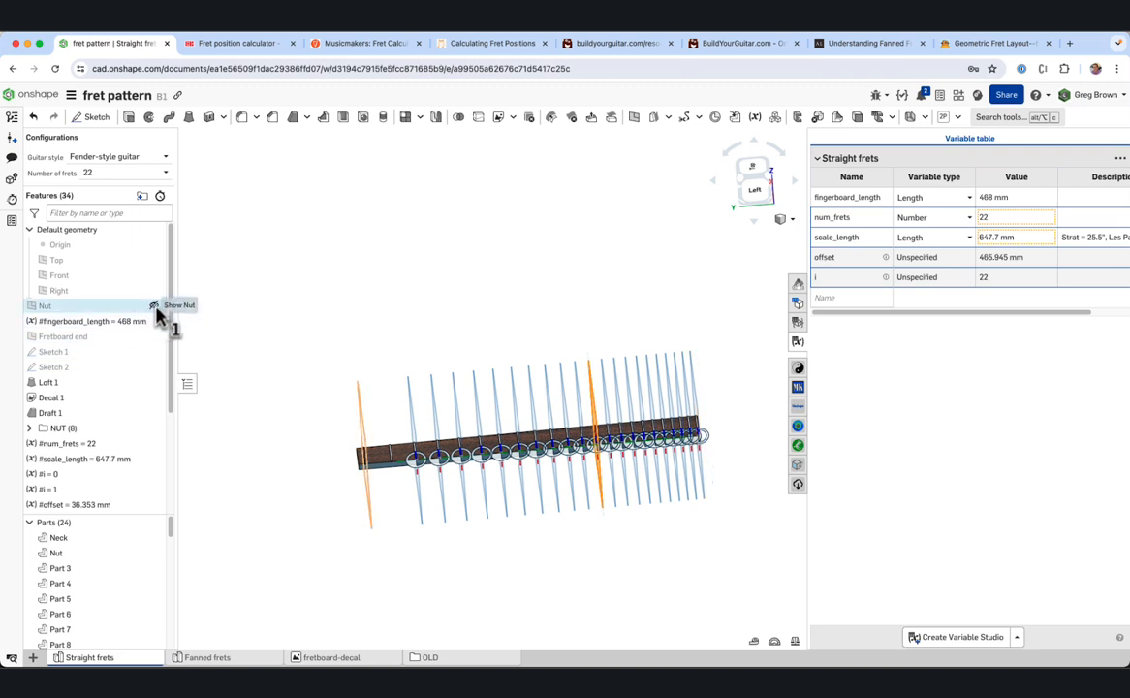
pyautogui.click(362, 407)
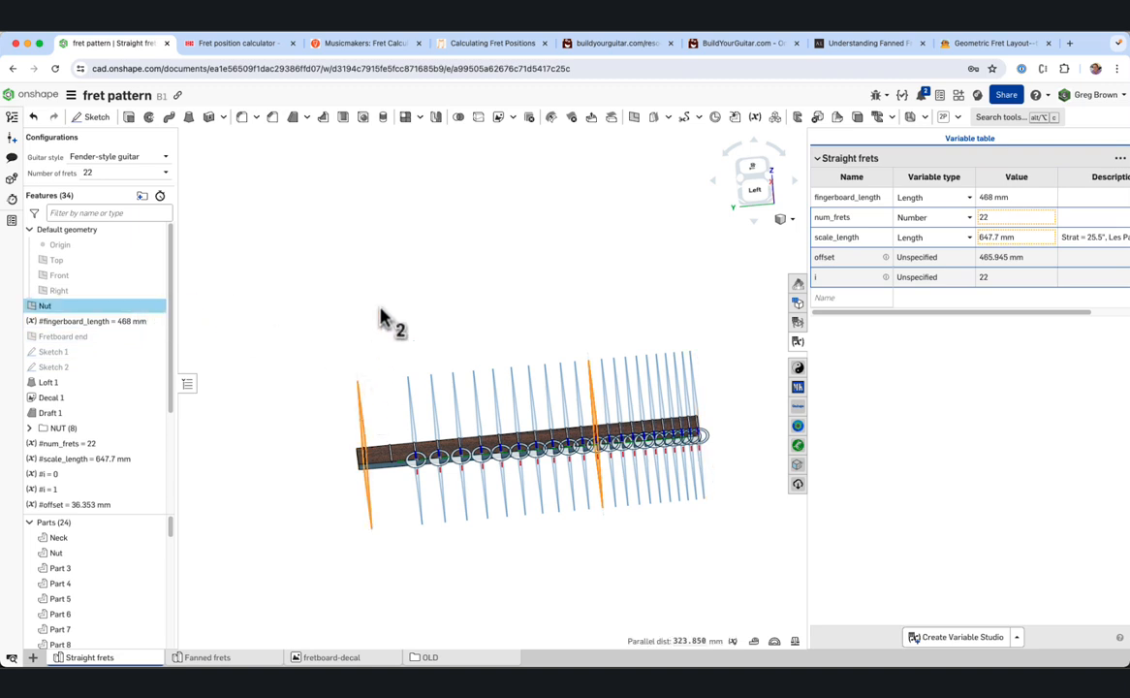
pyautogui.moveTo(677, 642)
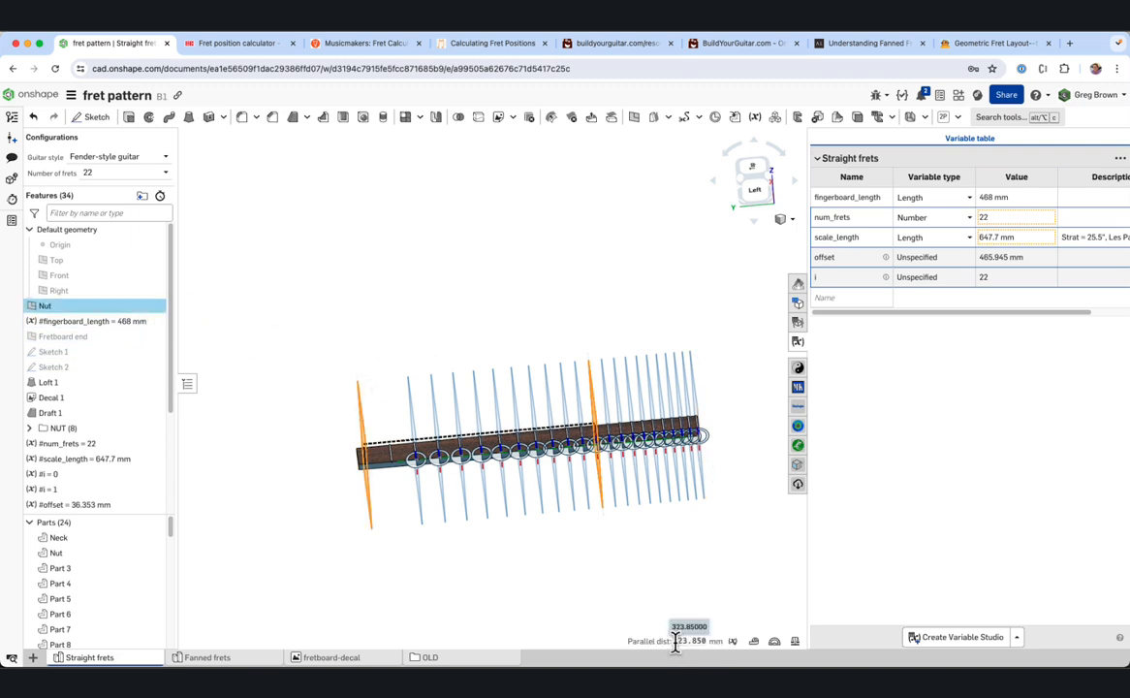
pyautogui.moveTo(604, 487); pyautogui.dragTo(610, 525, button='right')
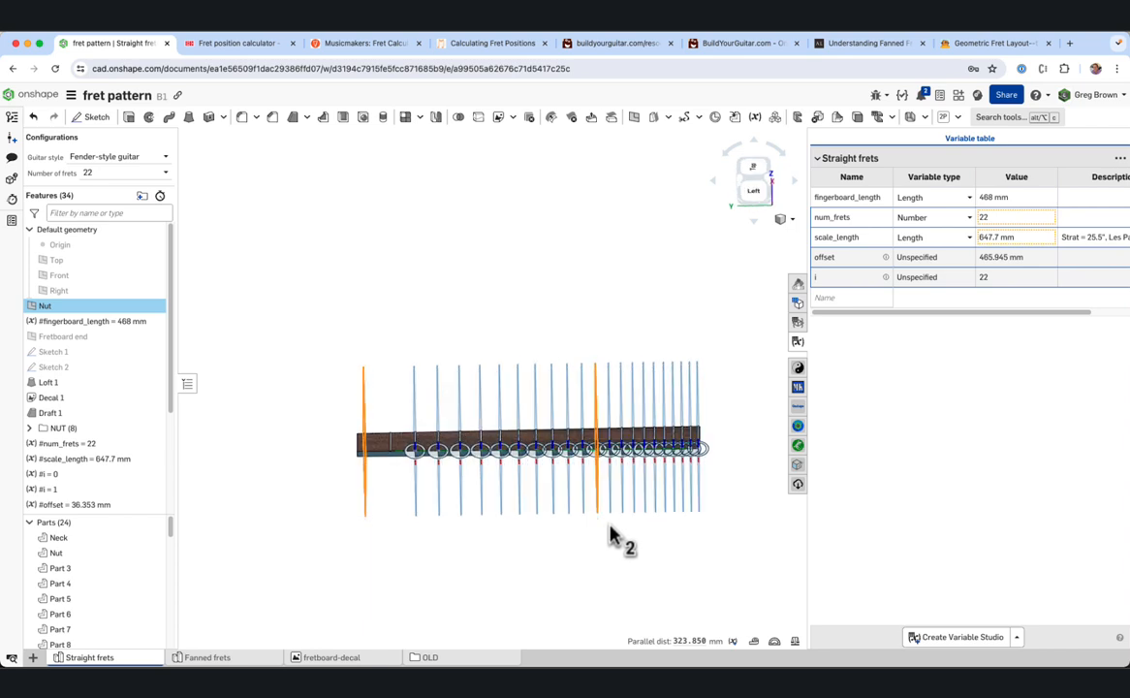
pyautogui.moveTo(678, 630)
# Clear the plane selection and hide the Nut plane and the Linear pattern 1 geometry
pyautogui.moveTo(656, 375); pyautogui.dragTo(597, 287, button='right')
pyautogui.click(606, 312)
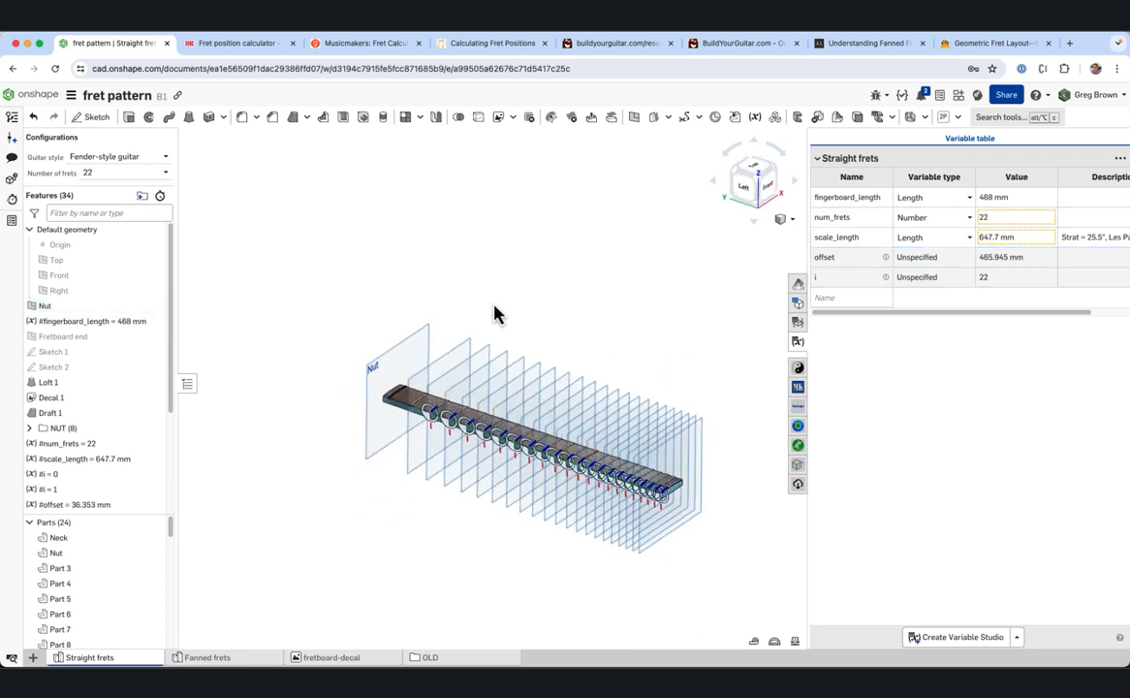
pyautogui.moveTo(466, 310); pyautogui.dragTo(520, 335, button='right')
pyautogui.scroll(5, 499, 351)
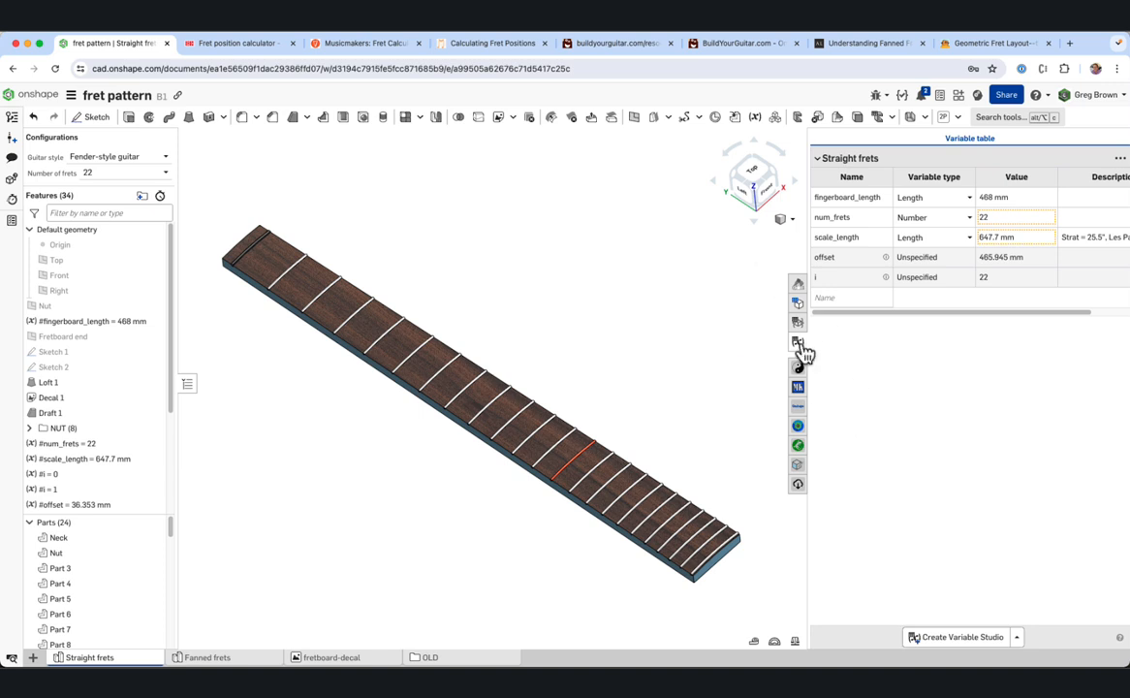
# Open the configuration table and review the scale lengths per guitar style and the Number of frets options
pyautogui.click(798, 303)
pyautogui.scroll(-2, 974, 349)
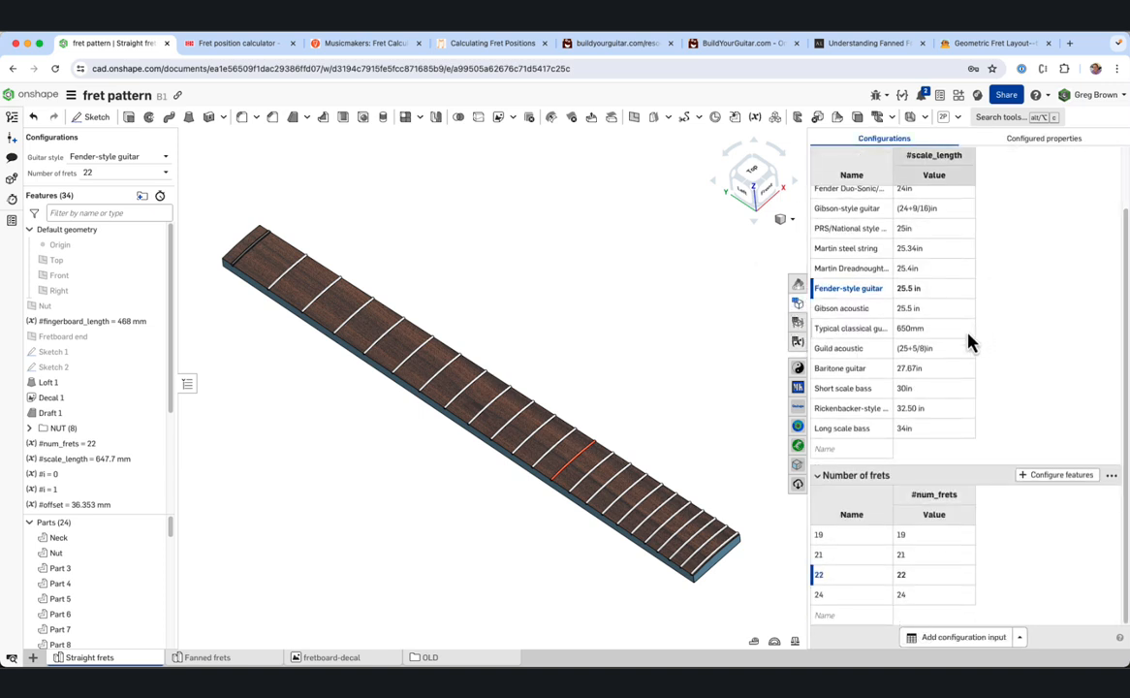
pyautogui.scroll(2, 946, 357)
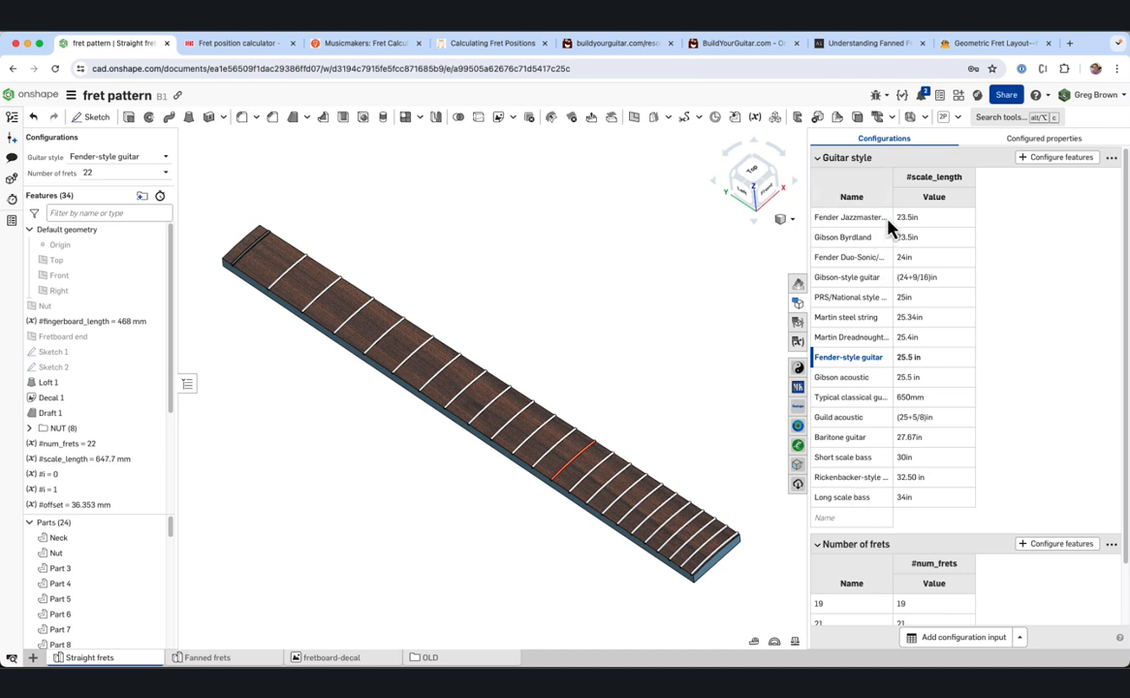
pyautogui.scroll(-2, 490, 289)
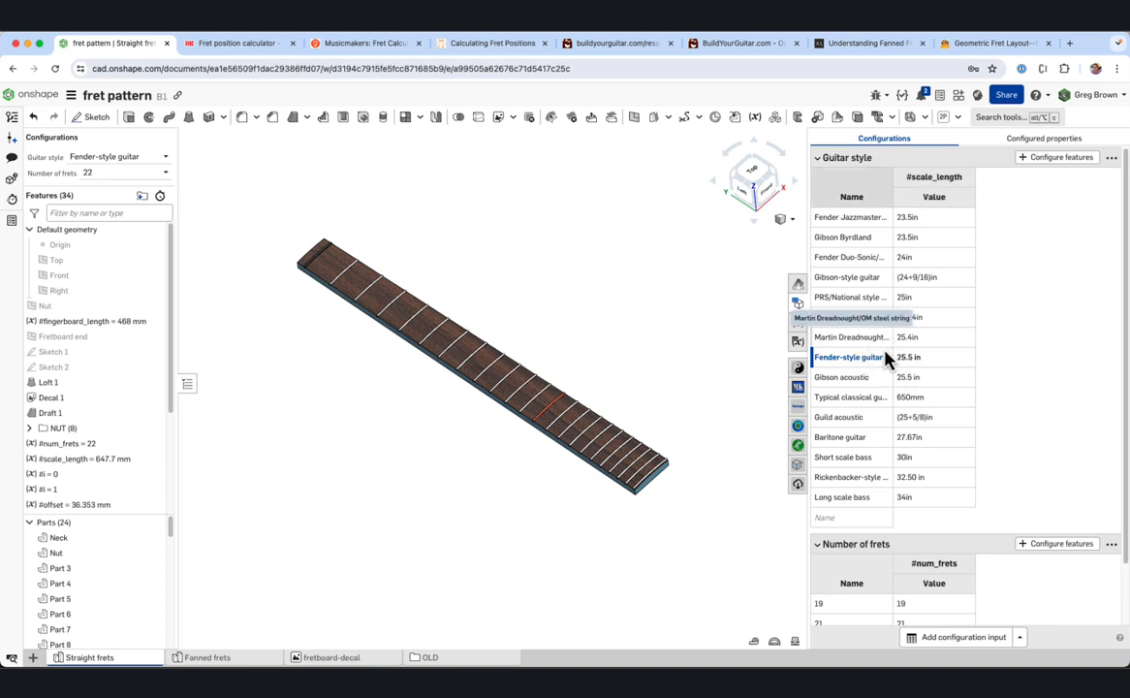
pyautogui.moveTo(598, 380); pyautogui.dragTo(625, 366, button='right')
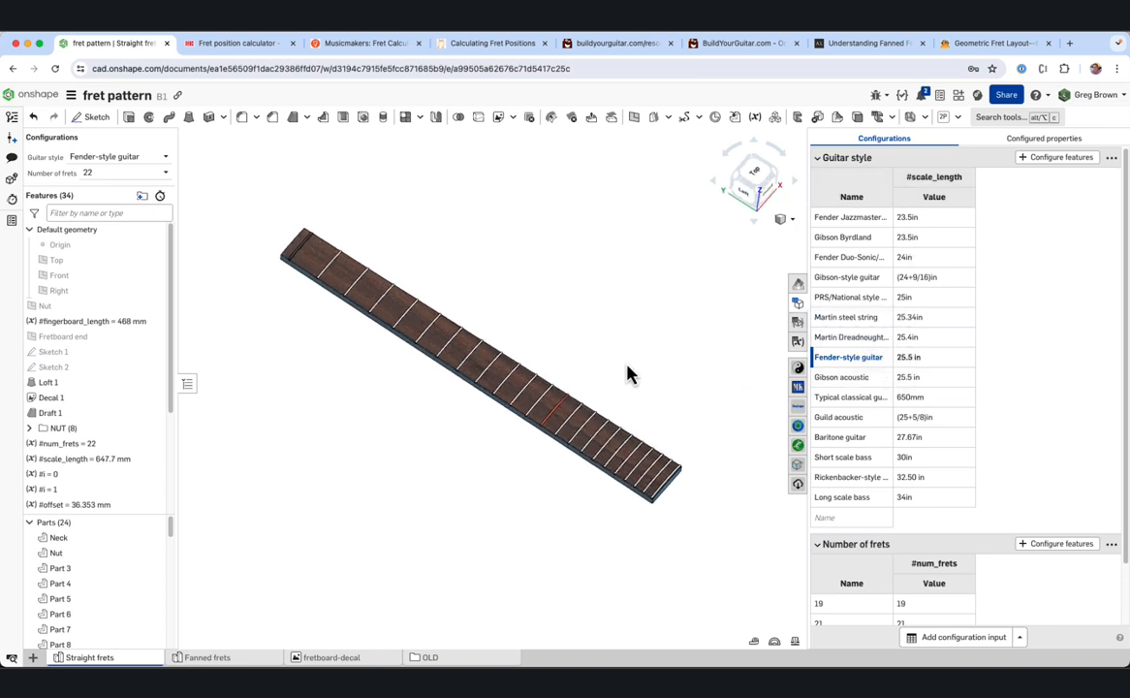
pyautogui.moveTo(626, 366); pyautogui.dragTo(641, 428, button='middle')
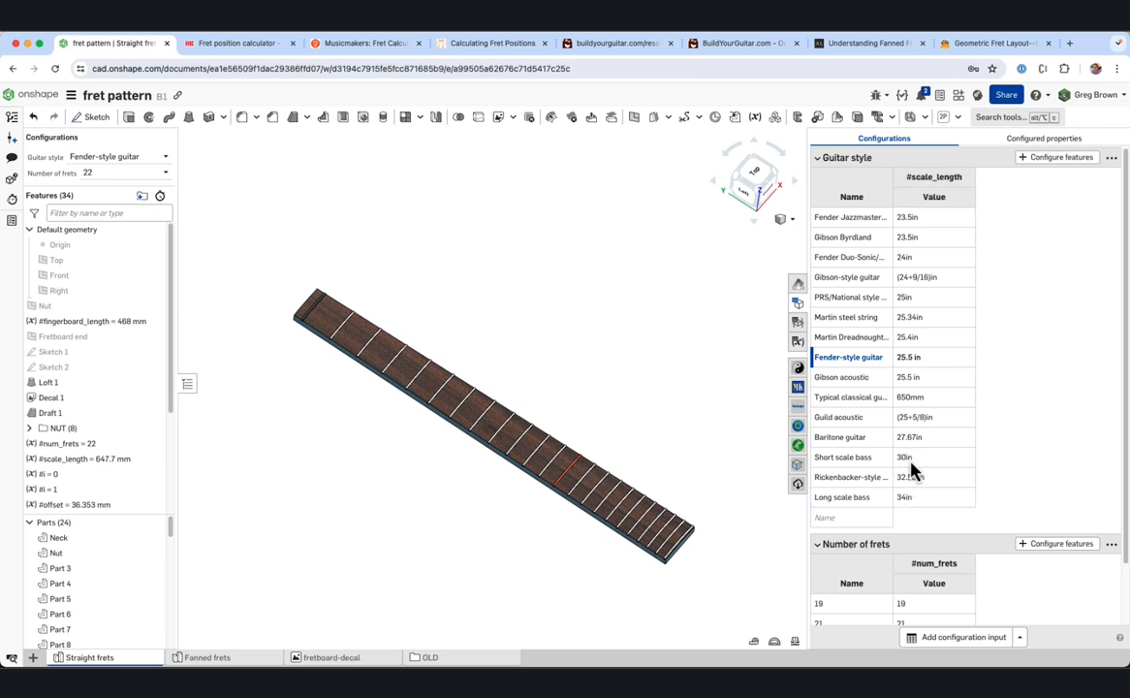
pyautogui.moveTo(648, 353)
pyautogui.mouseDown(button='right')
pyautogui.moveTo(641, 378)
pyautogui.moveTo(627, 360)
pyautogui.mouseUp(button='right')
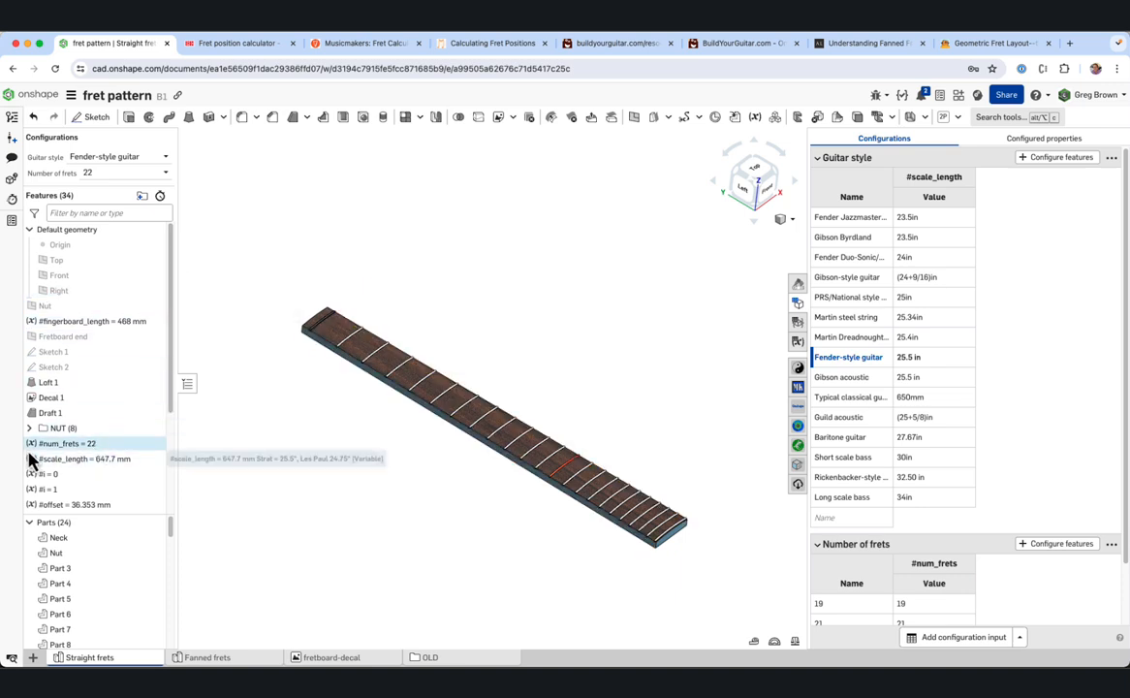
# Check the configuration options offered for the #scale_length variable without applying any
pyautogui.scroll(-1, 145, 417)
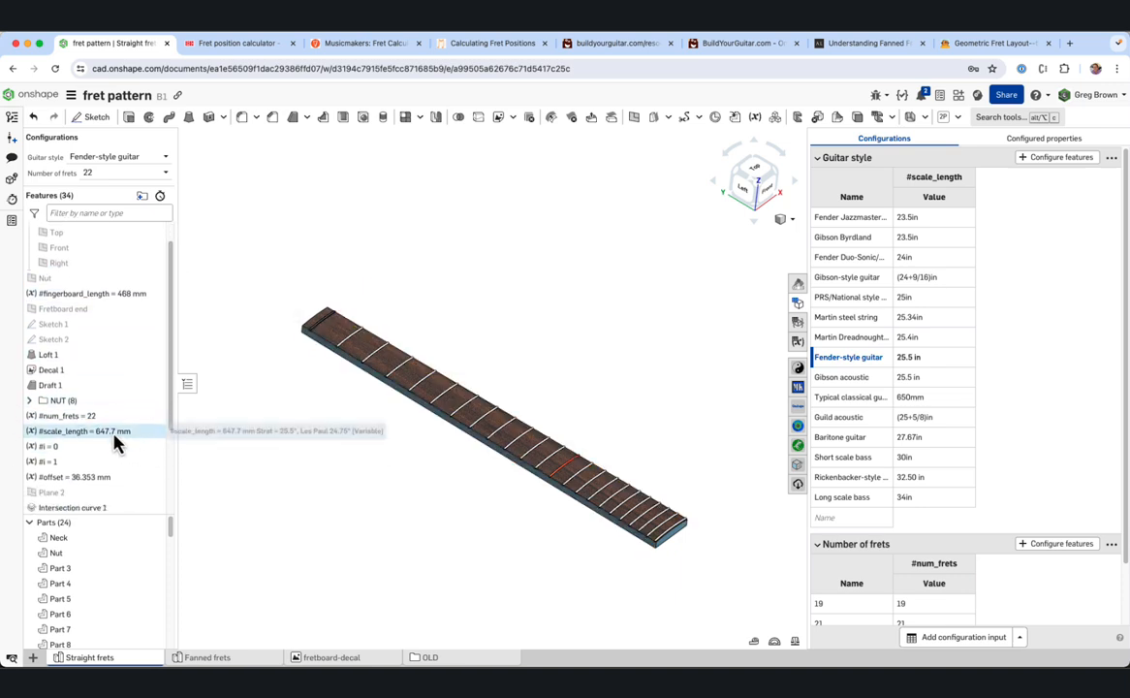
pyautogui.rightClick(118, 433)
pyautogui.moveTo(213, 486)
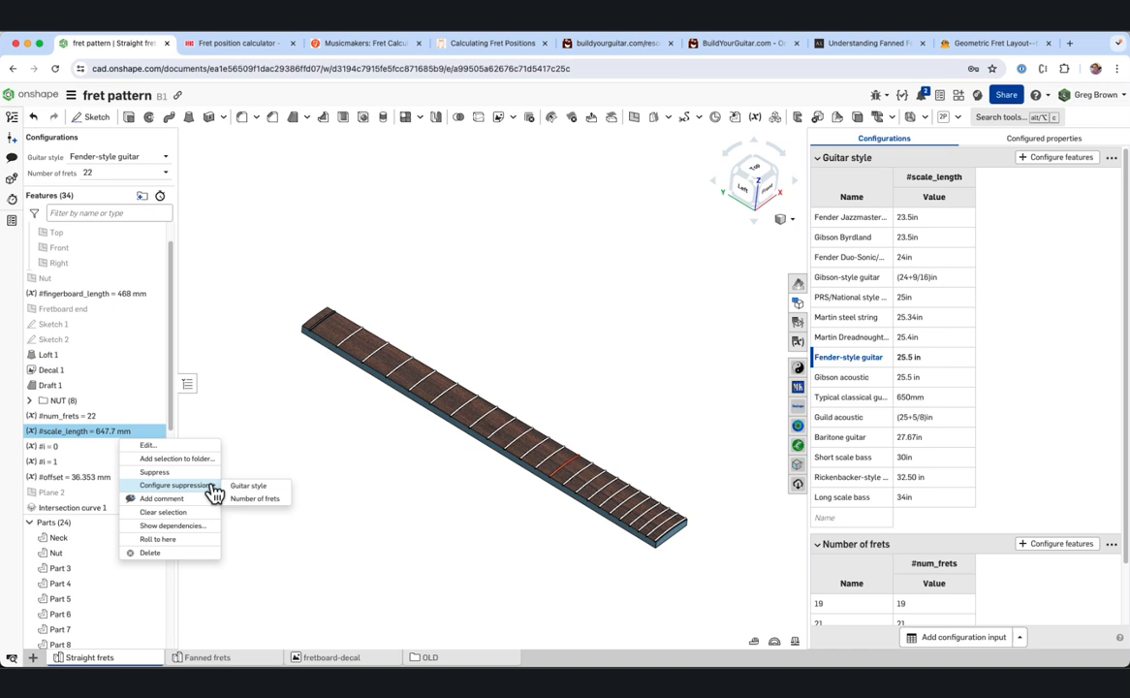
pyautogui.click(284, 445)
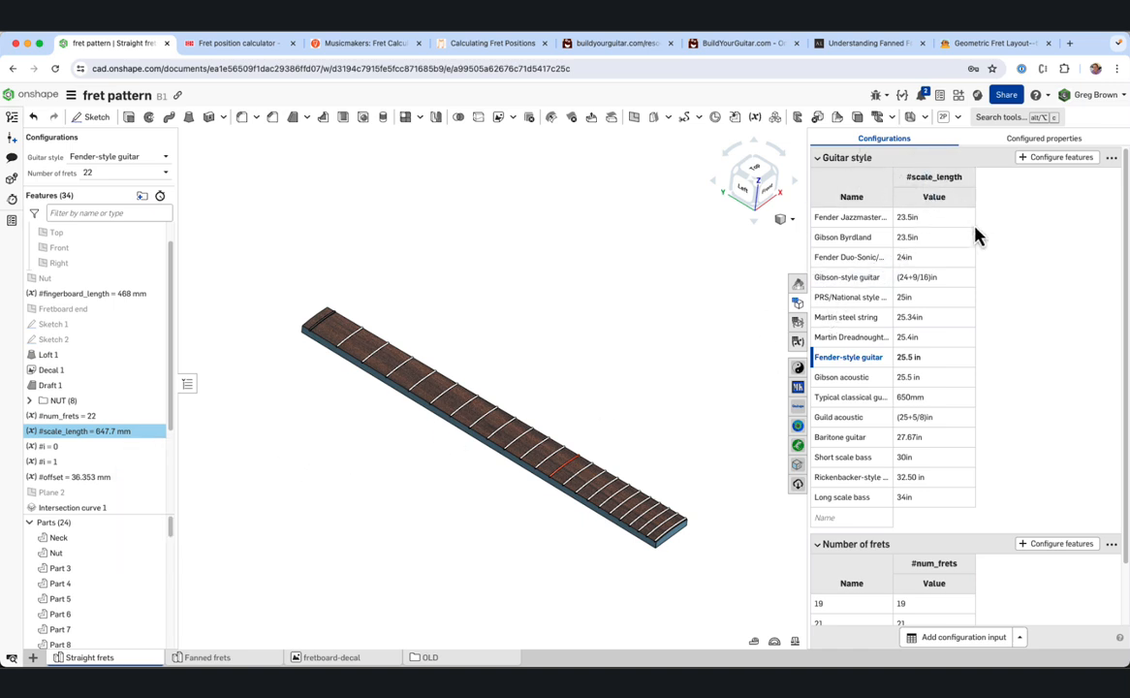
# Switch the Guitar style configuration to Gibson-style guitar
pyautogui.click(143, 156)
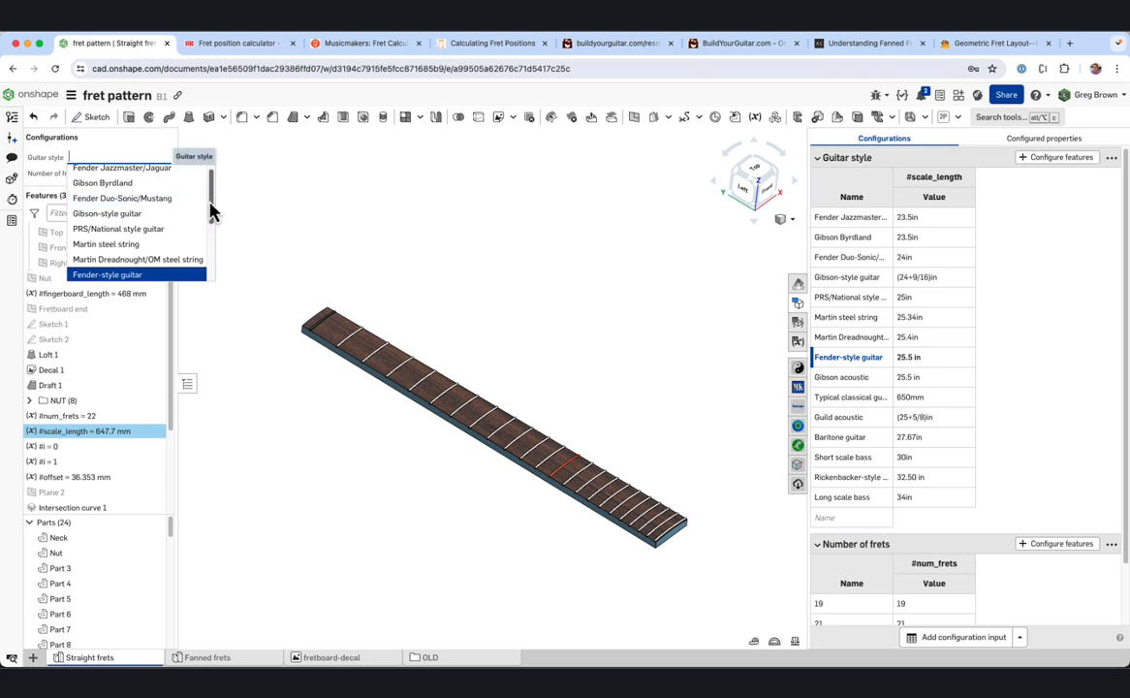
pyautogui.scroll(1, 215, 194)
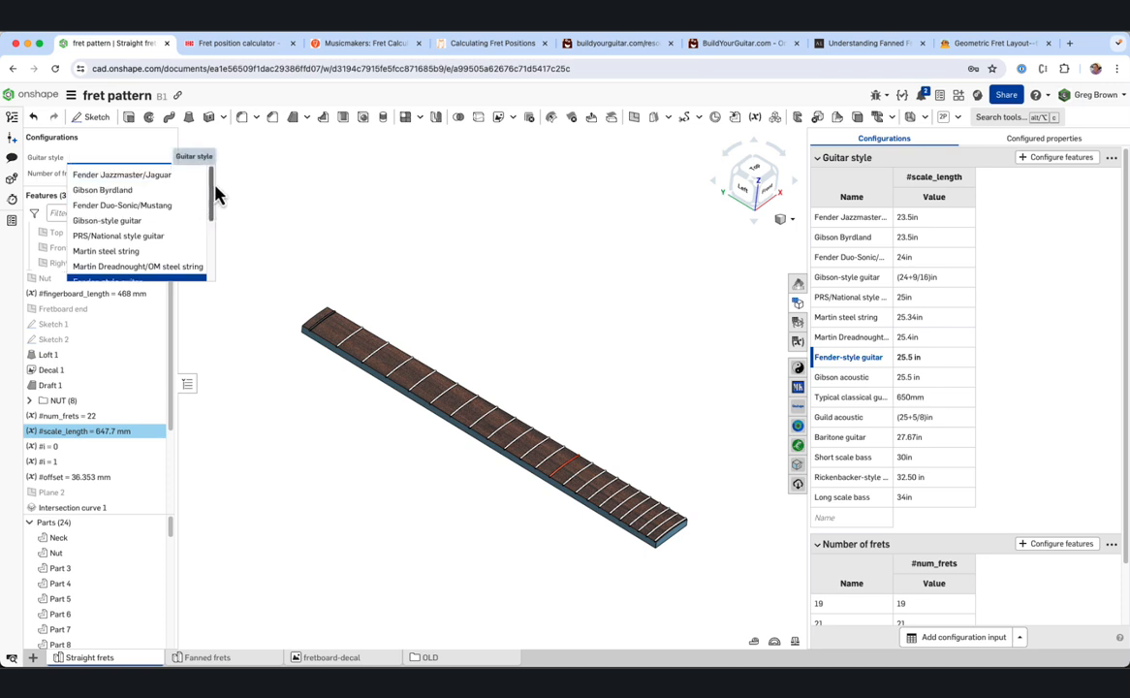
pyautogui.click(150, 221)
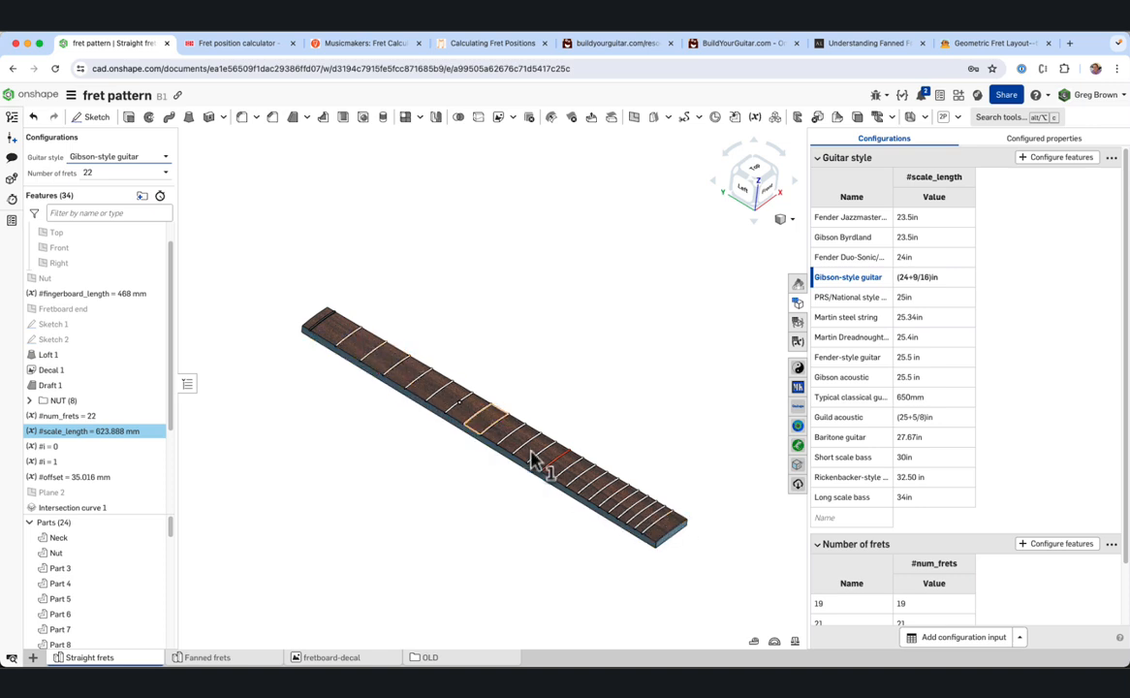
pyautogui.click(117, 157)
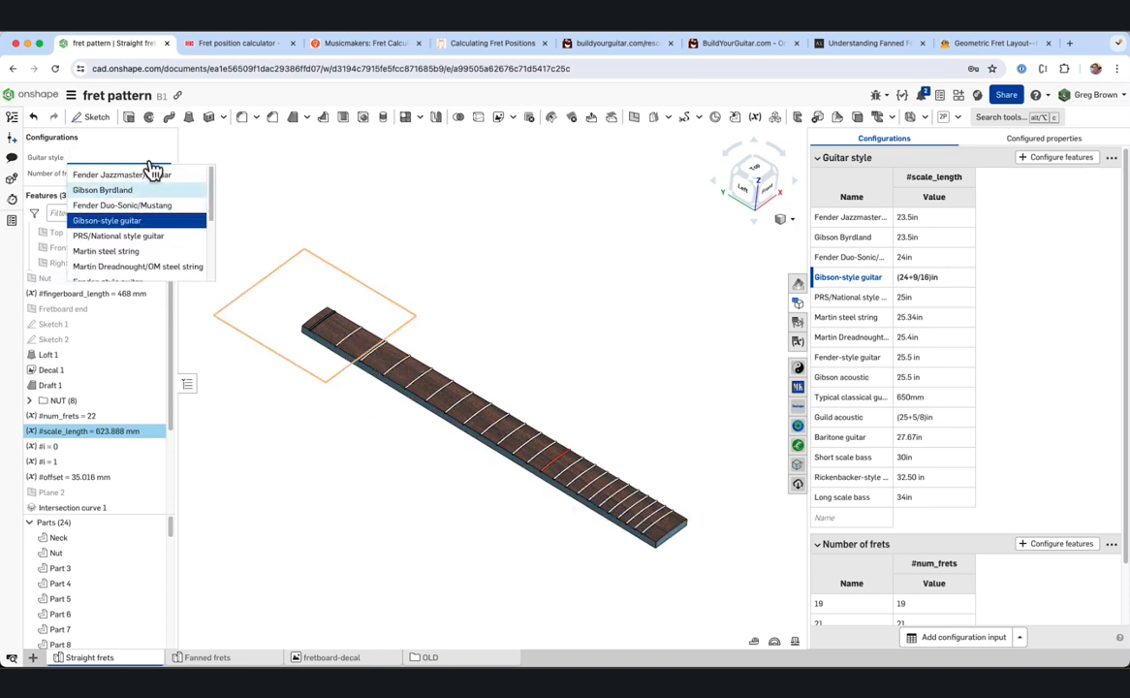
pyautogui.click(149, 161)
# Undo and redo the guitar style change to compare fret spacing, finishing on the Fender-style guitar configuration
pyautogui.click(34, 117)
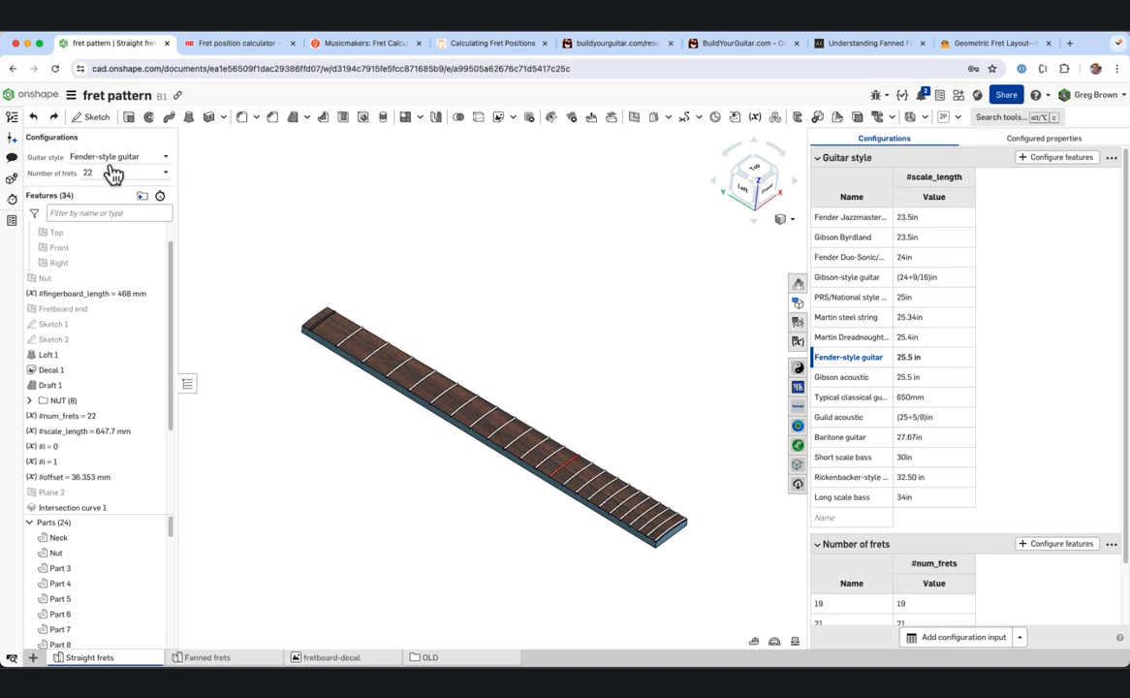
pyautogui.click(53, 117)
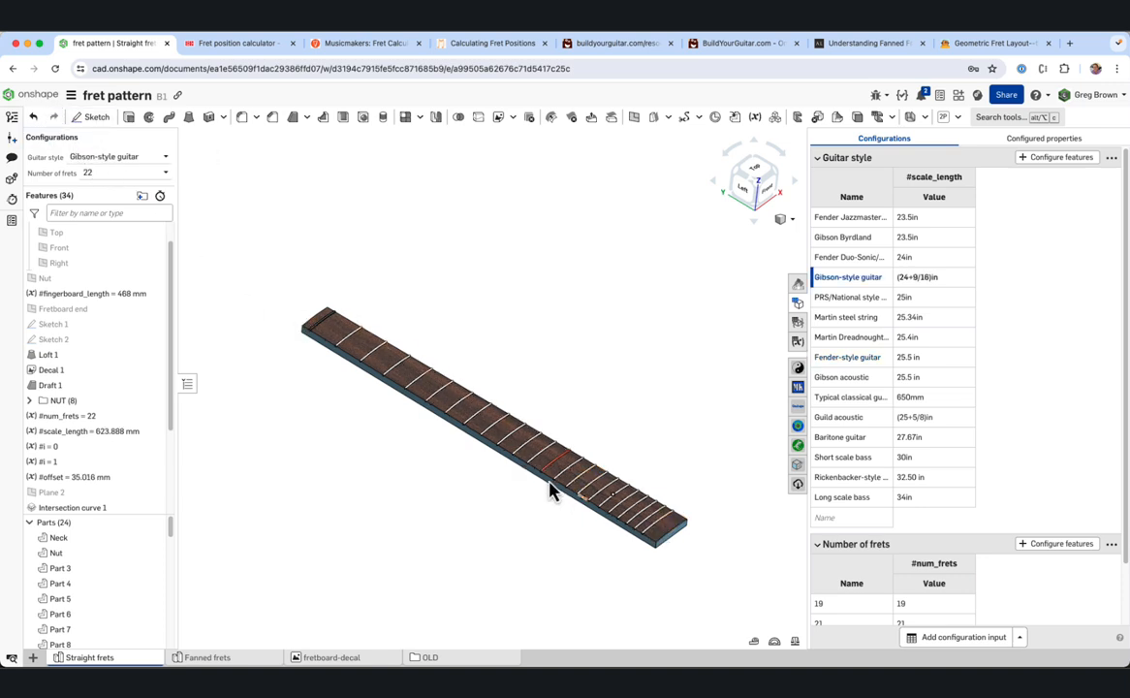
pyautogui.moveTo(485, 457)
pyautogui.mouseDown(button='right')
pyautogui.moveTo(502, 464)
pyautogui.moveTo(491, 456)
pyautogui.mouseUp(button='right')
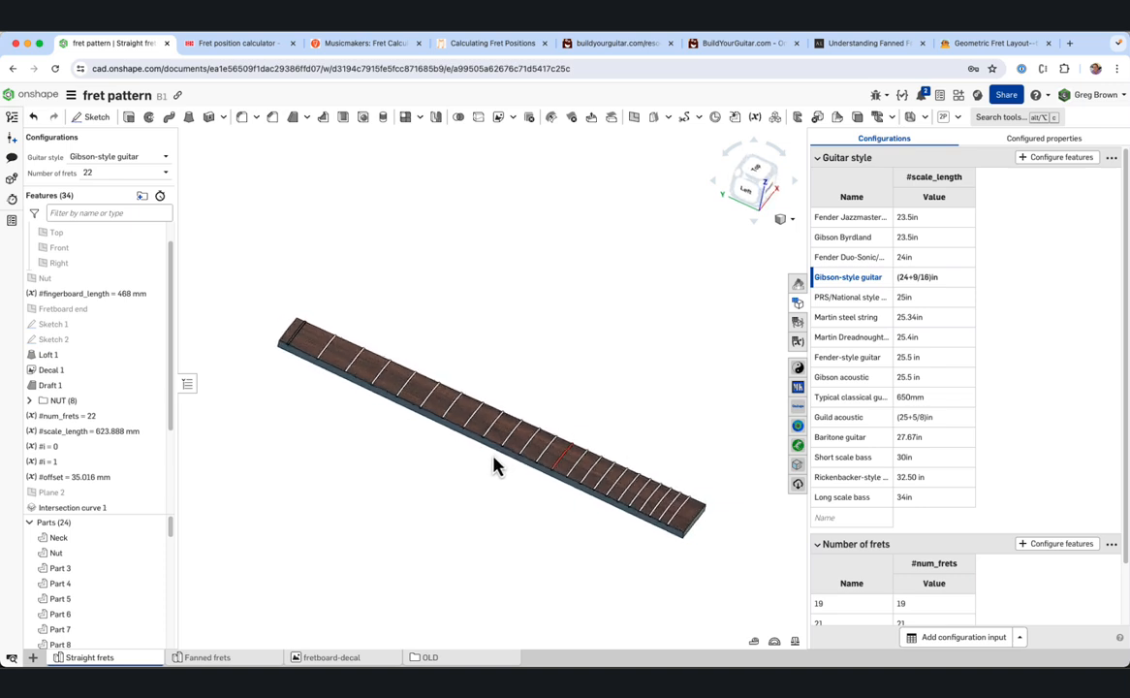
pyautogui.click(146, 159)
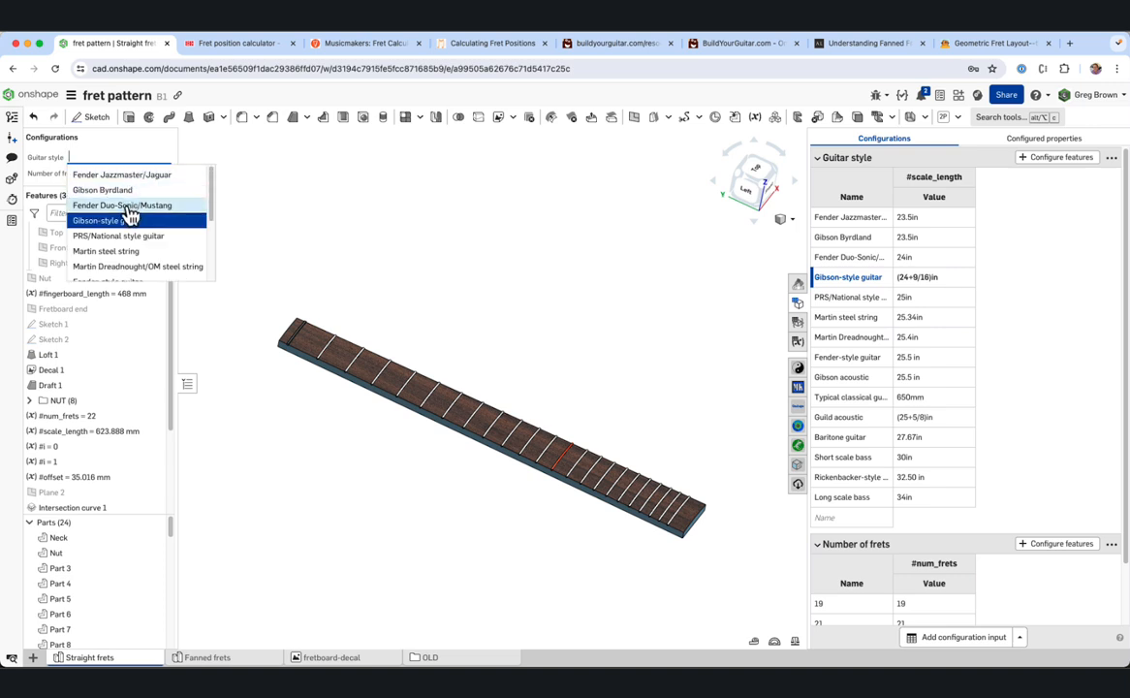
pyautogui.click(301, 169)
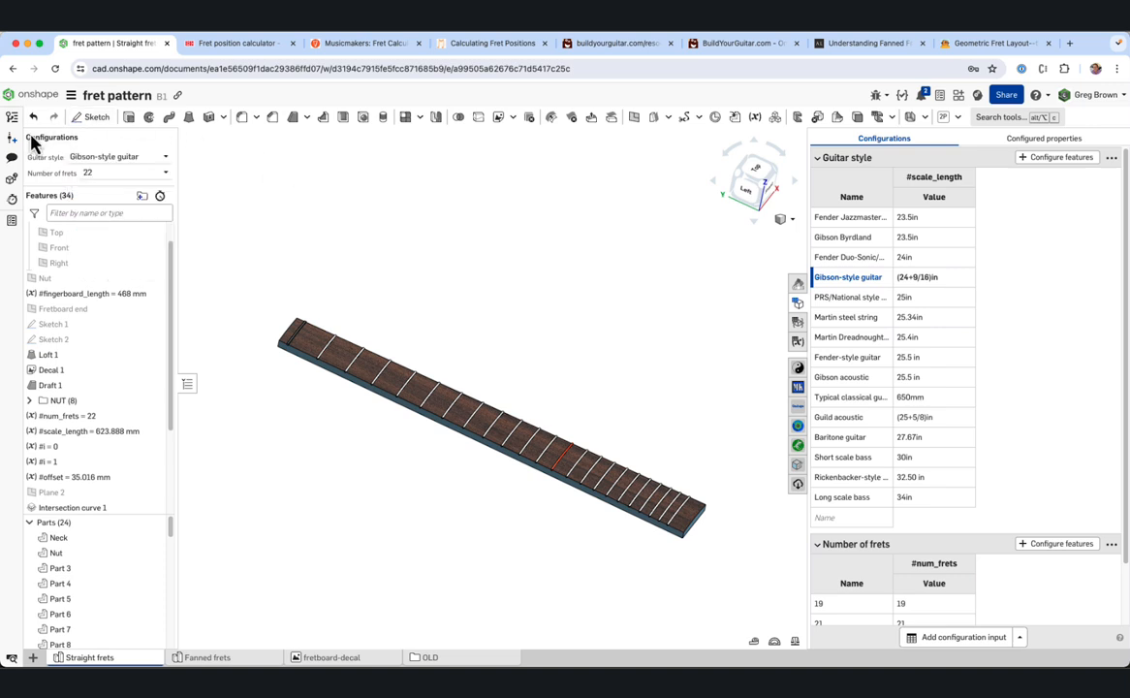
pyautogui.click(35, 118)
# Set the Number of frets configuration to 19
pyautogui.click(136, 172)
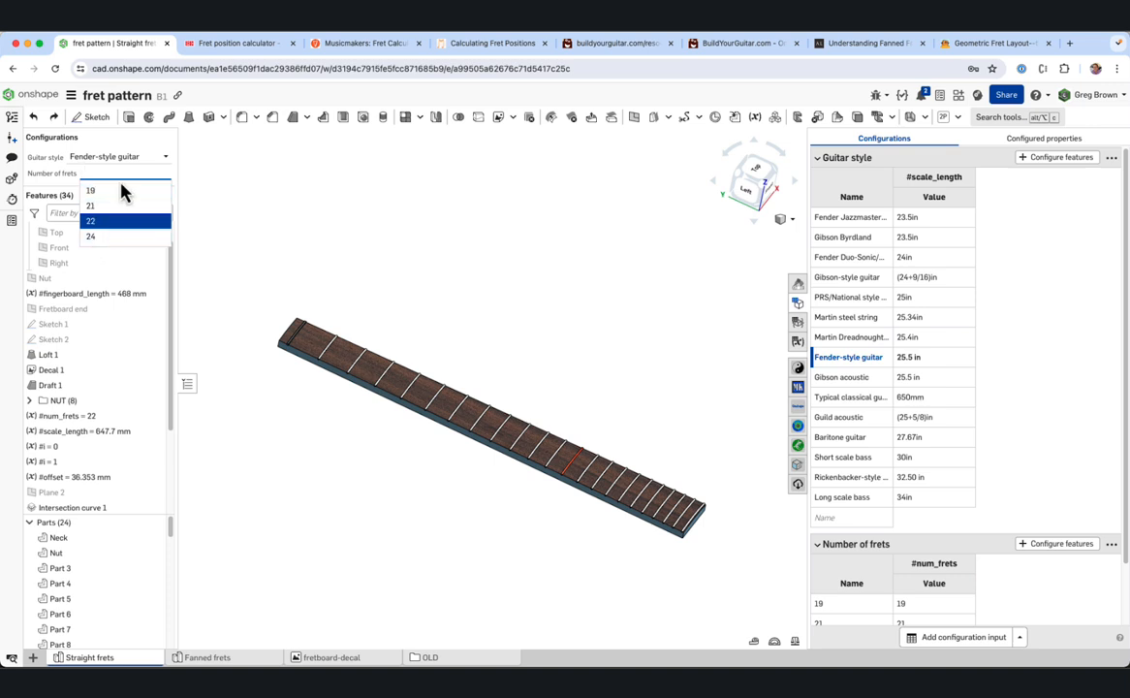
pyautogui.click(92, 190)
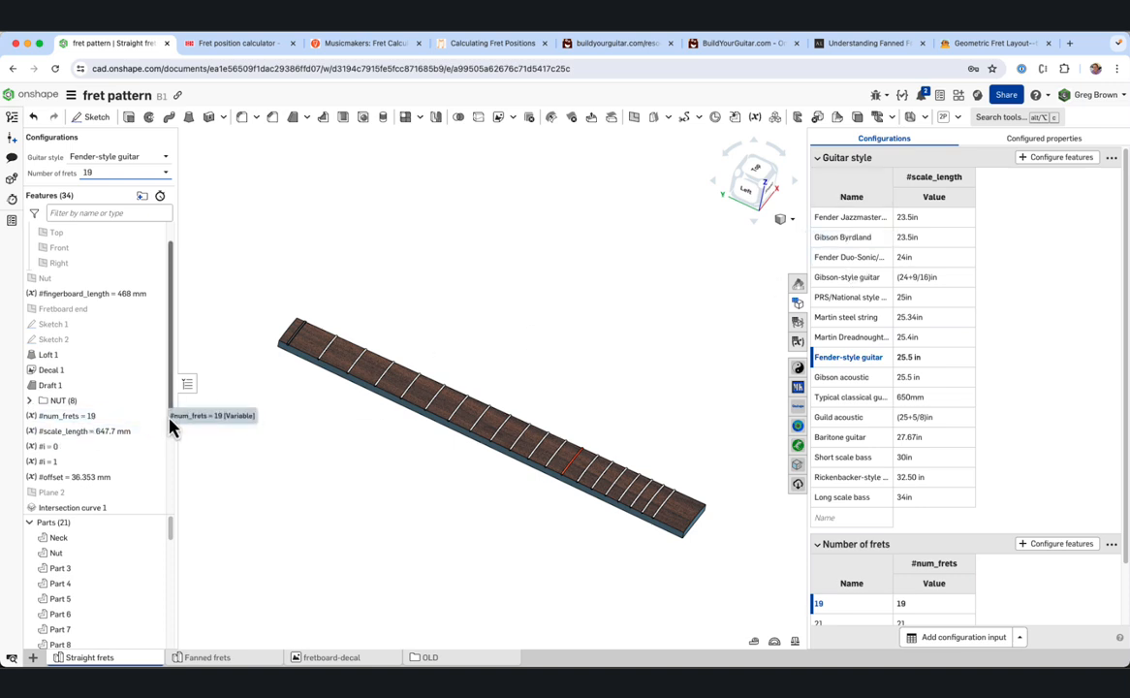
# Set the Number of frets configuration to 22 and widen the Name column of the Guitar style table
pyautogui.moveTo(171, 423); pyautogui.dragTo(174, 489)
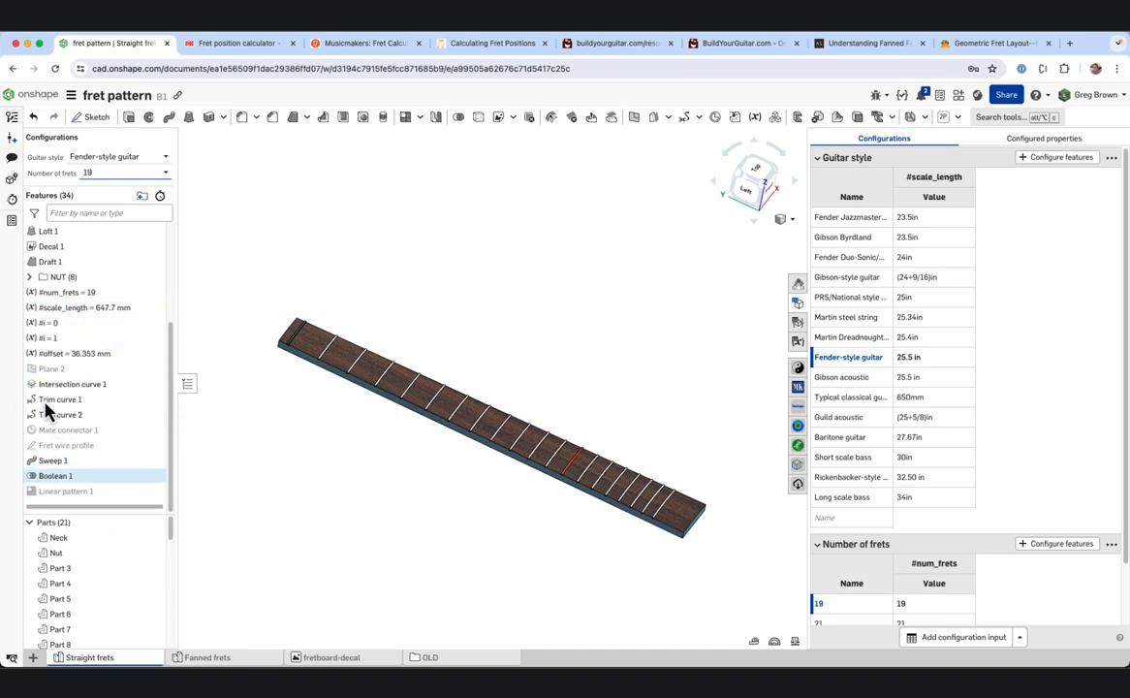
pyautogui.click(170, 174)
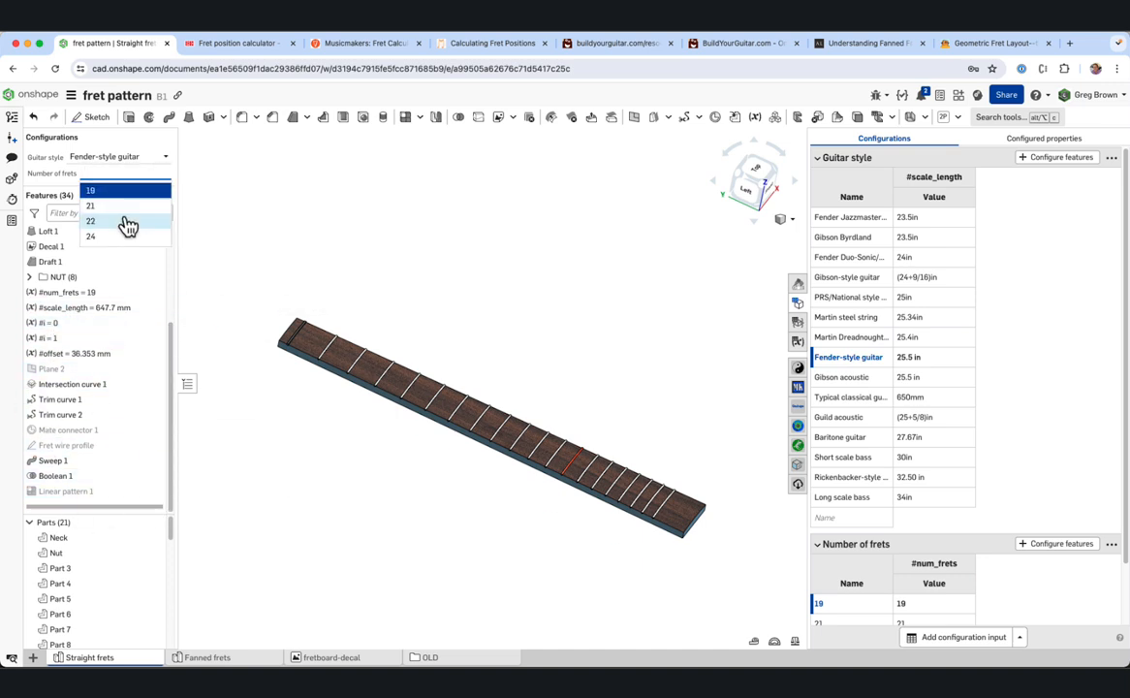
pyautogui.click(97, 219)
pyautogui.moveTo(684, 483); pyautogui.dragTo(621, 399, button='right')
pyautogui.moveTo(87, 186); pyautogui.dragTo(86, 192)
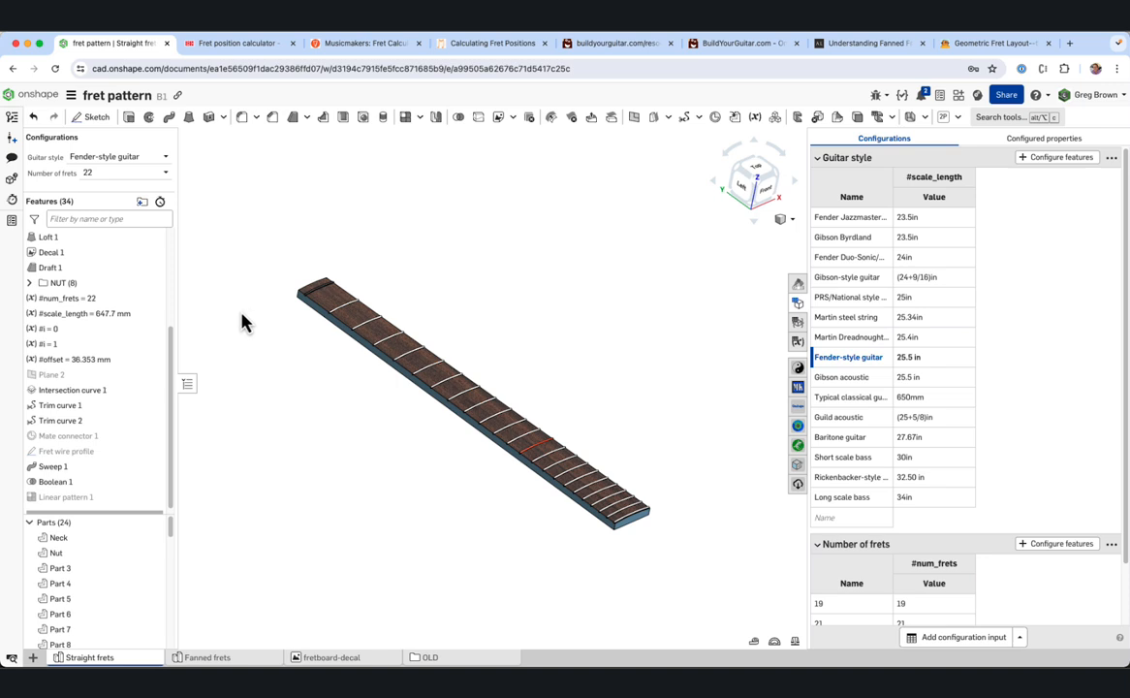
pyautogui.moveTo(243, 322); pyautogui.dragTo(643, 428, button='right')
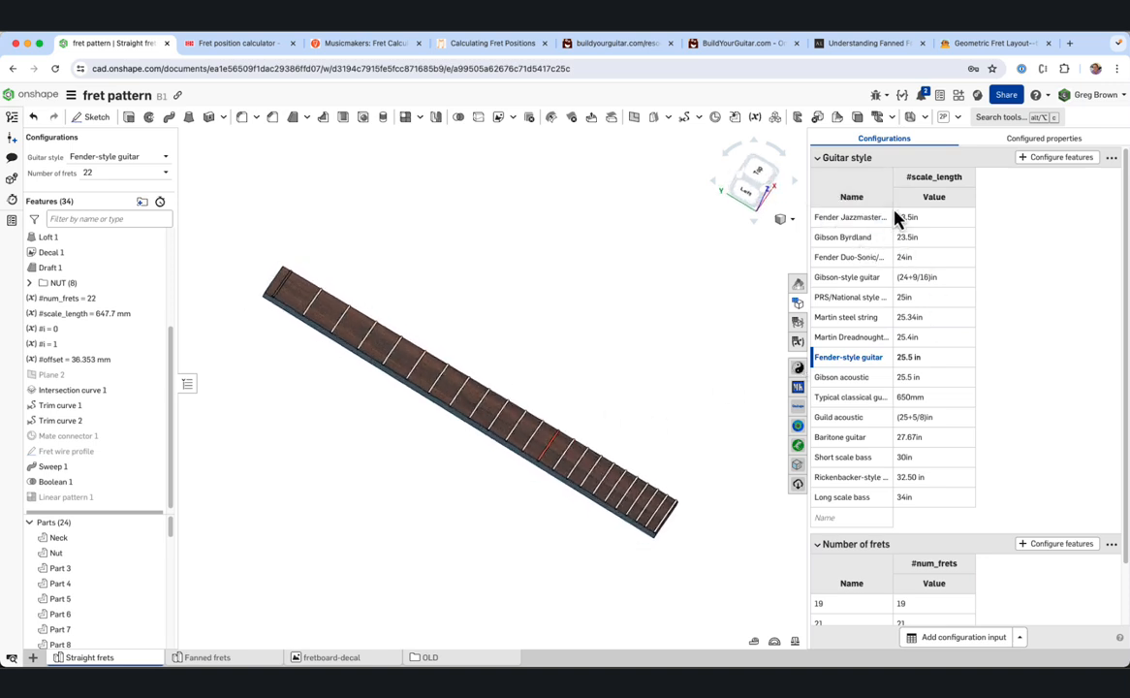
pyautogui.moveTo(890, 213); pyautogui.dragTo(918, 221)
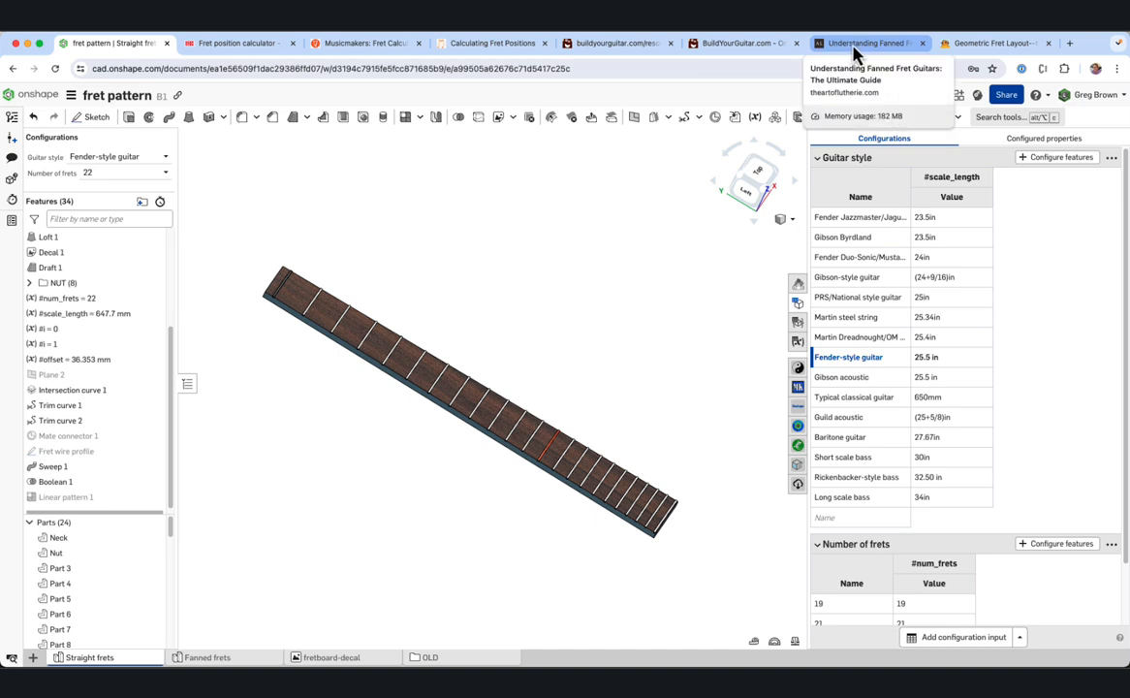
# Switch to the Geometric Fret Layout article in the browser and read its rule of 18 explanation, marking the 17.817 divisor
pyautogui.click(984, 49)
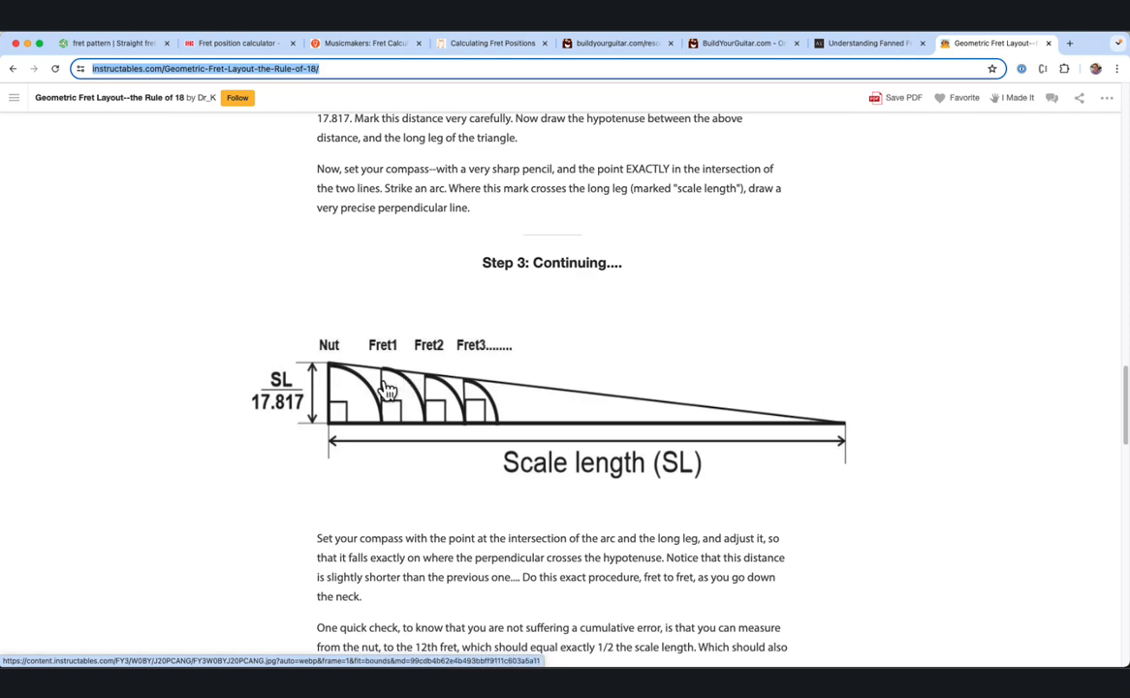
pyautogui.scroll(3, 423, 380)
pyautogui.scroll(5, 424, 380)
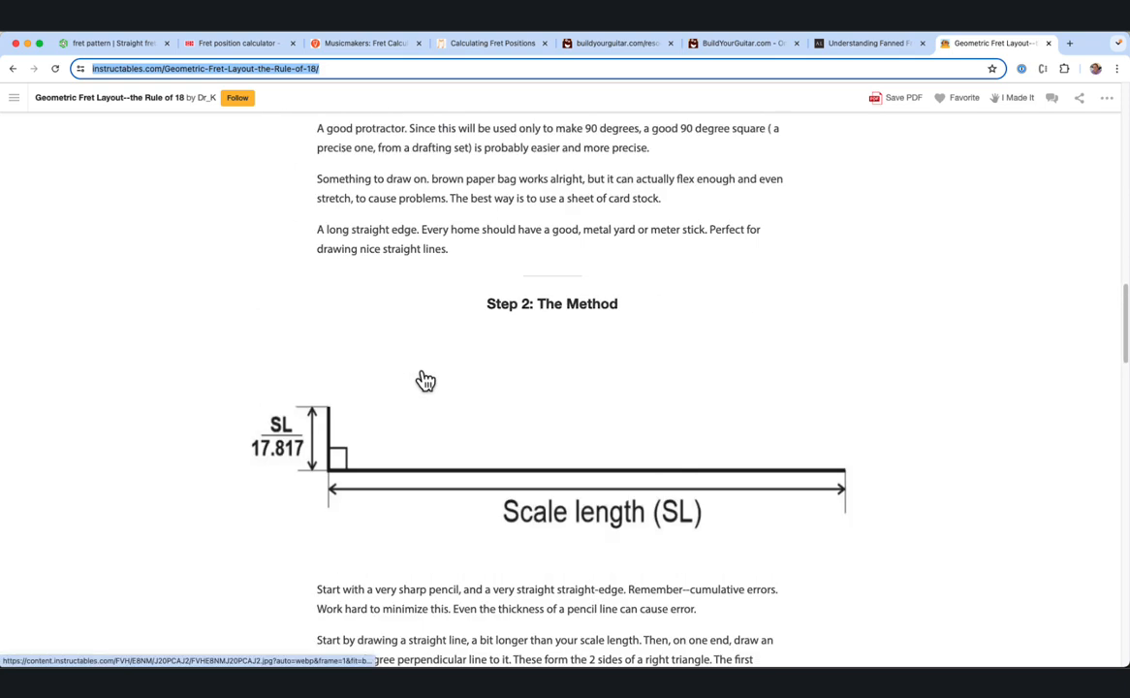
pyautogui.scroll(20, 419, 371)
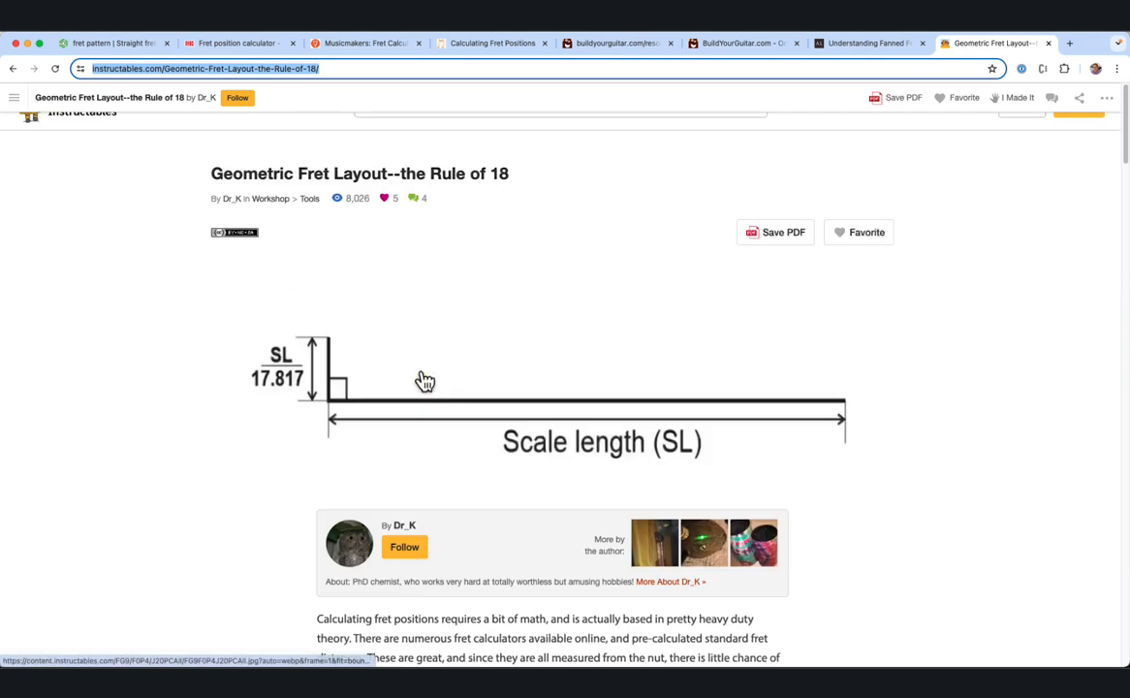
pyautogui.moveTo(511, 174); pyautogui.dragTo(431, 173)
pyautogui.scroll(-3, 484, 281)
pyautogui.scroll(-3, 491, 303)
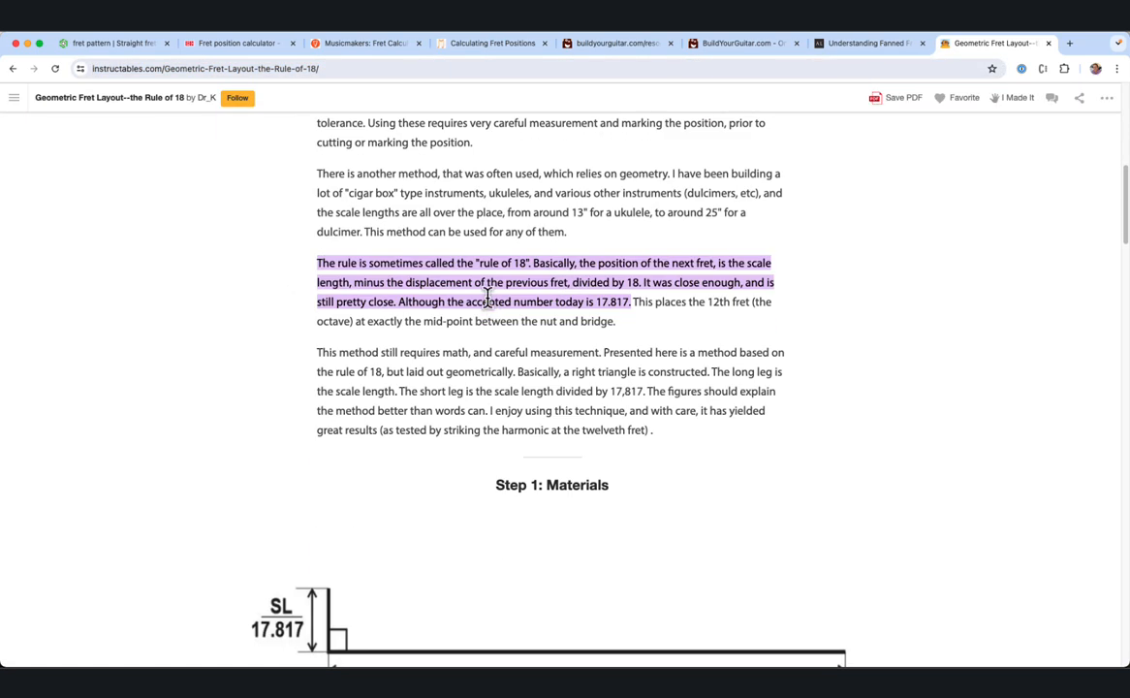
pyautogui.moveTo(595, 301); pyautogui.dragTo(631, 302)
# Examine the article's triangle diagrams for laying out successive frets geometrically from the scale length
pyautogui.scroll(-1, 510, 353)
pyautogui.scroll(-10, 510, 353)
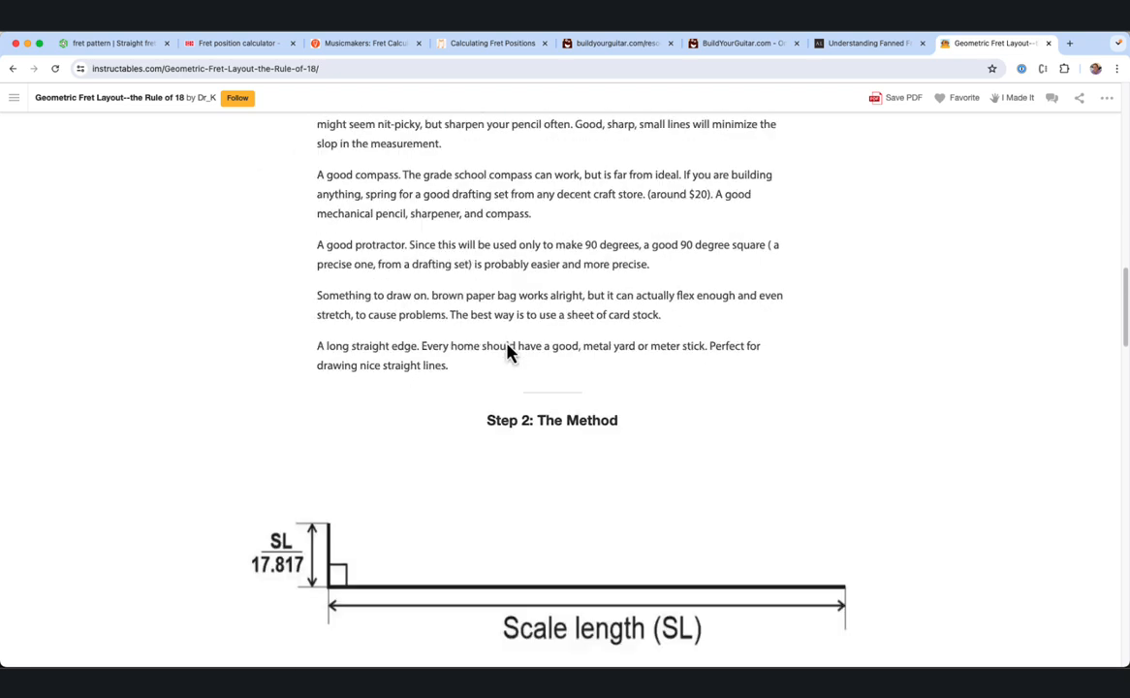
pyautogui.scroll(-1, 510, 353)
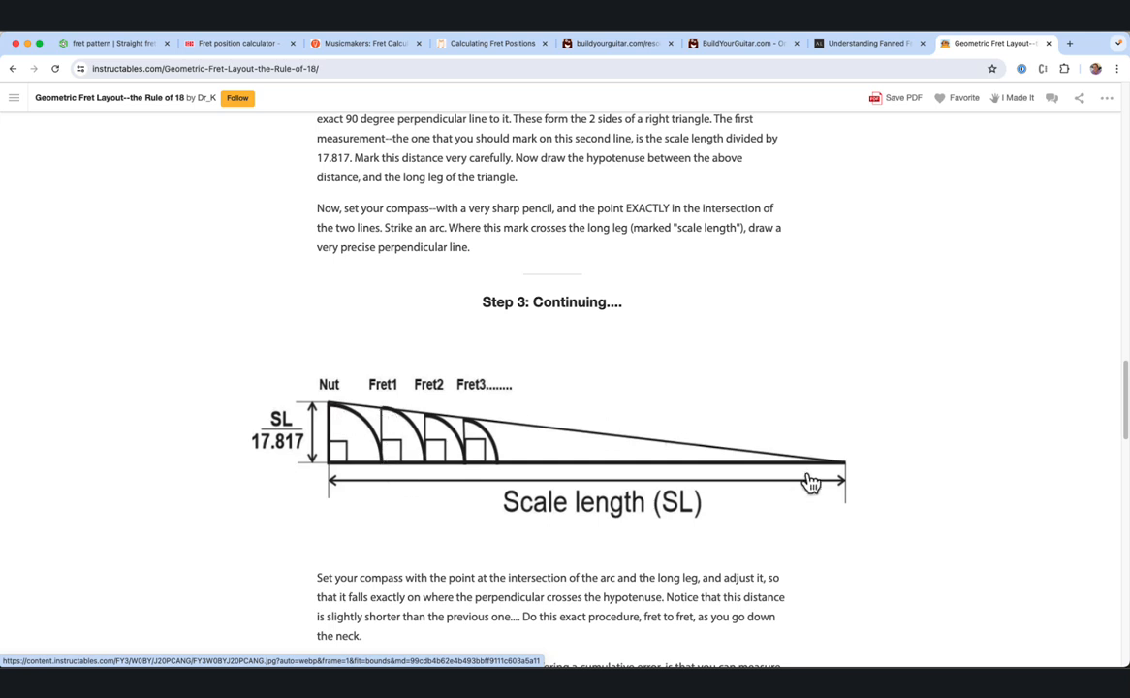
pyautogui.scroll(-3, 417, 407)
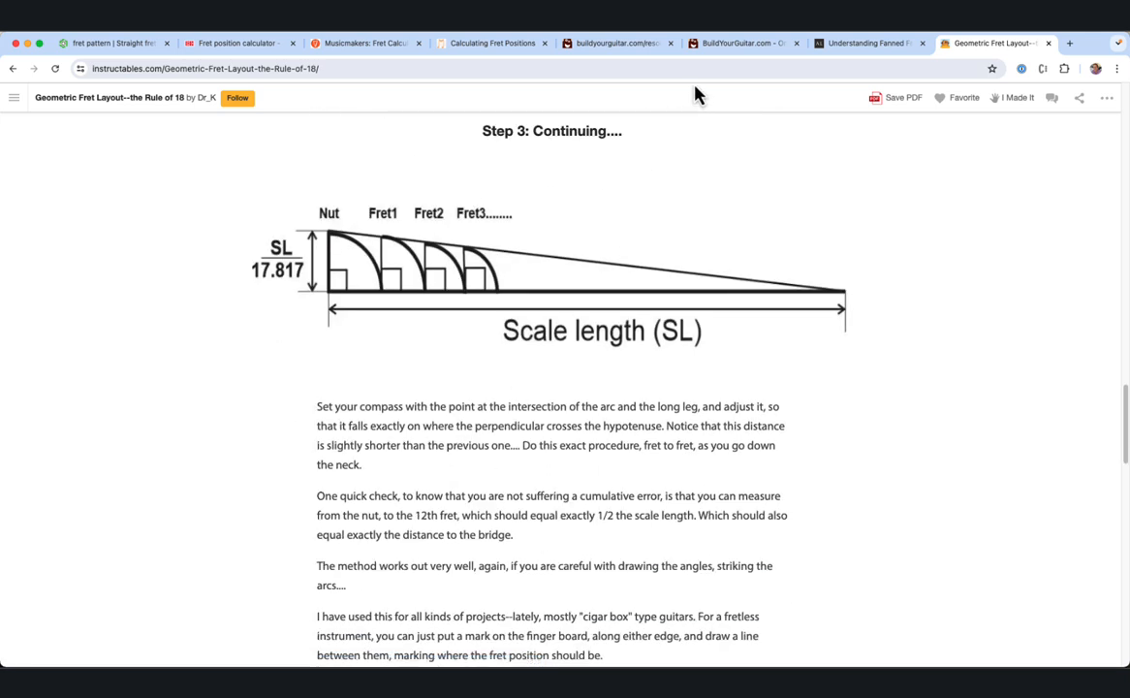
# Switch to the Understanding Fanned Fret Guitars guide and skim its photos, diagrams and sections on multi-scale fretboards
pyautogui.click(852, 46)
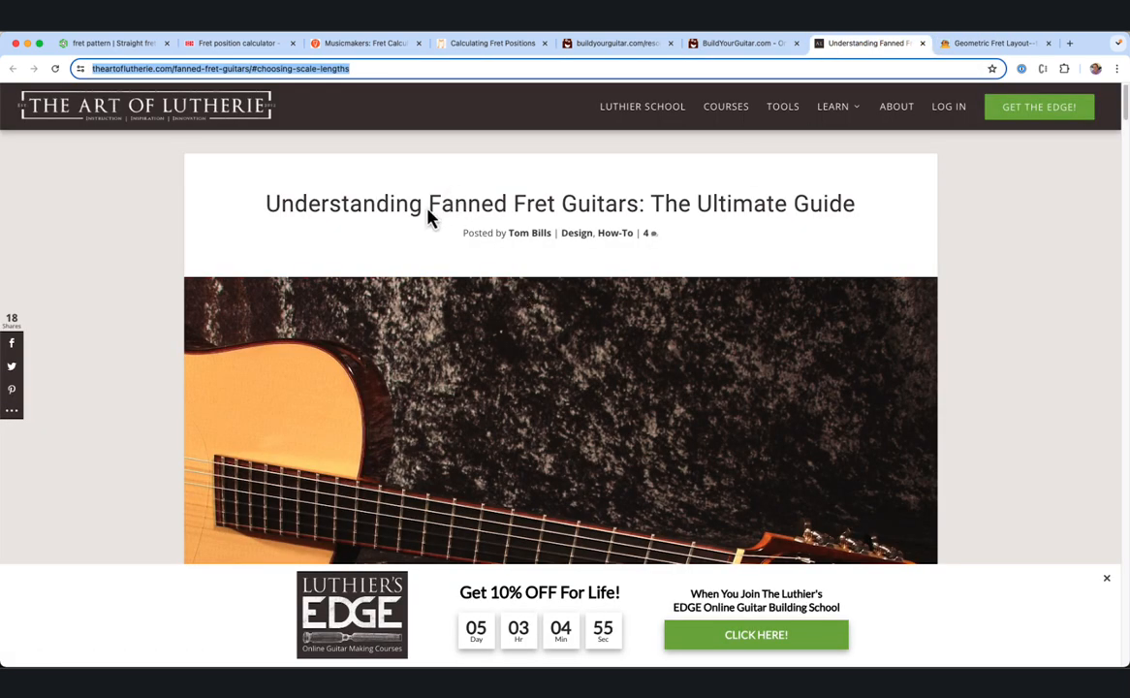
pyautogui.click(548, 218)
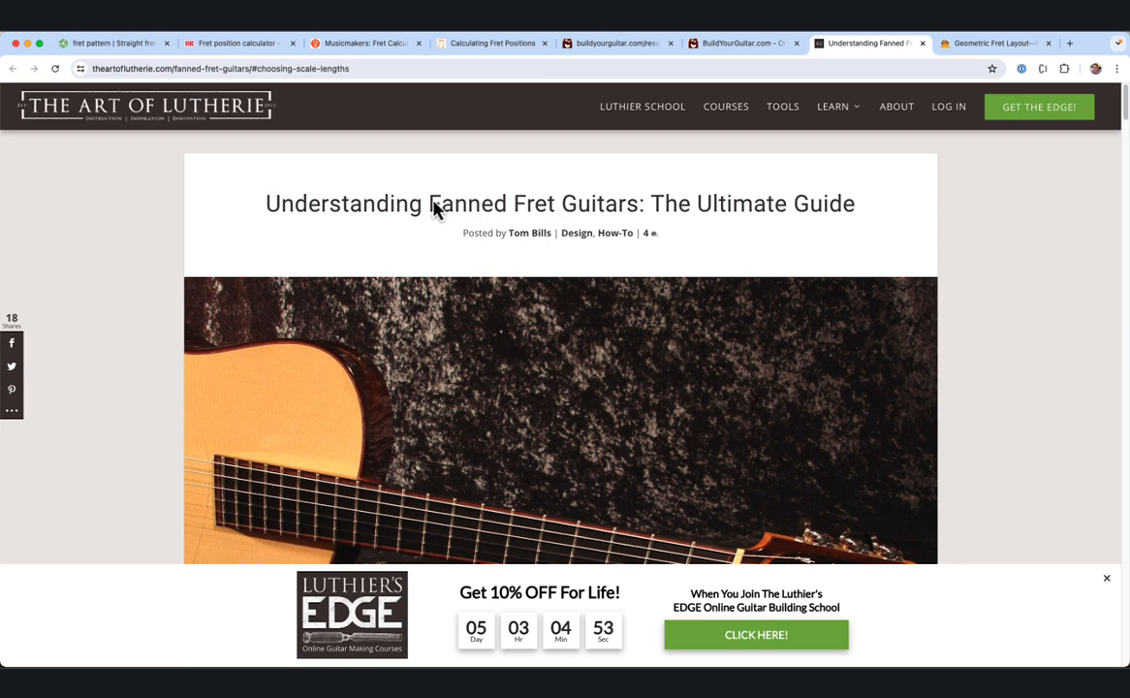
pyautogui.scroll(-2, 487, 334)
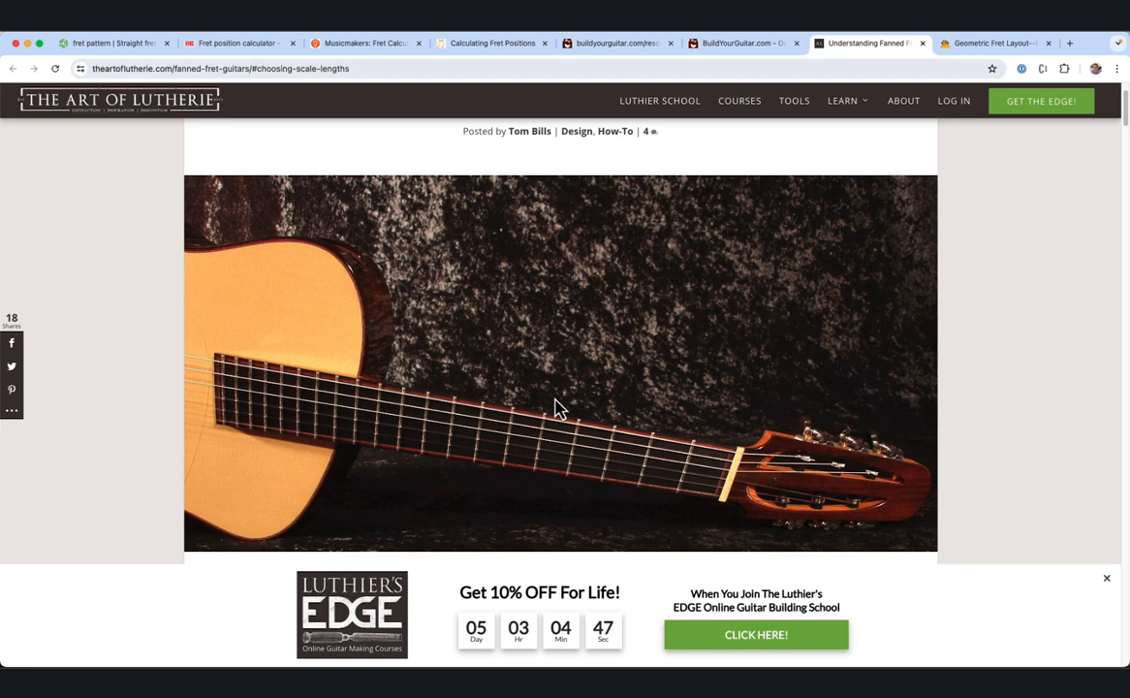
pyautogui.scroll(-4, 555, 407)
pyautogui.scroll(-12, 555, 407)
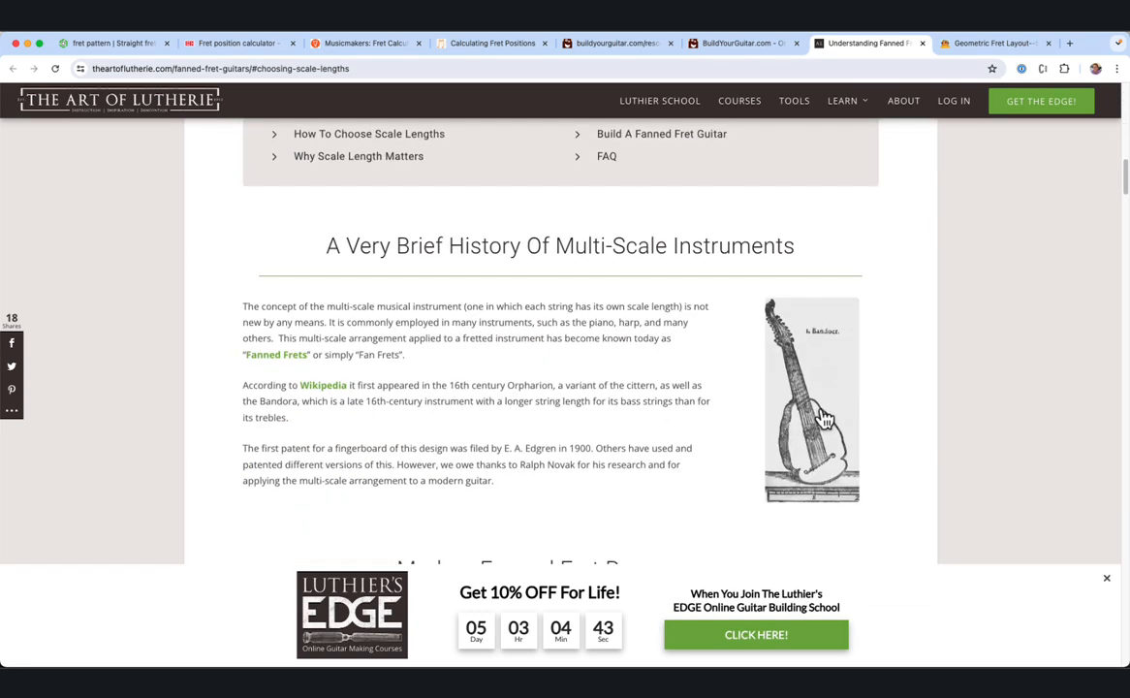
pyautogui.scroll(-6, 614, 408)
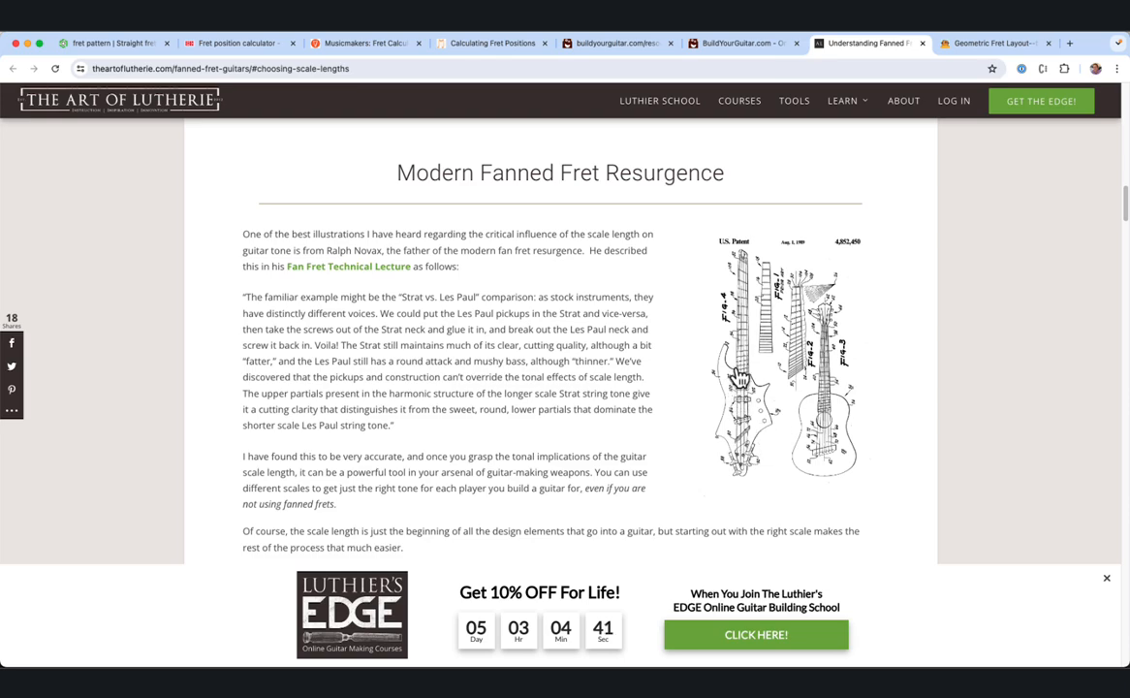
pyautogui.scroll(-5, 616, 428)
pyautogui.scroll(-14, 613, 429)
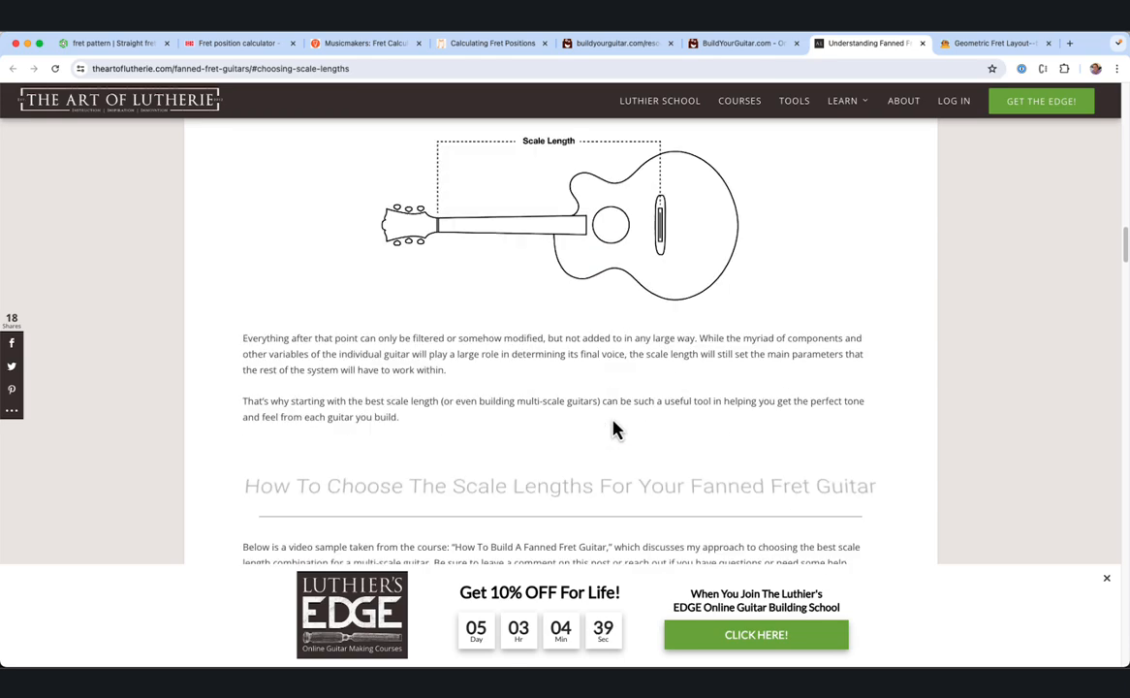
pyautogui.scroll(-20, 612, 431)
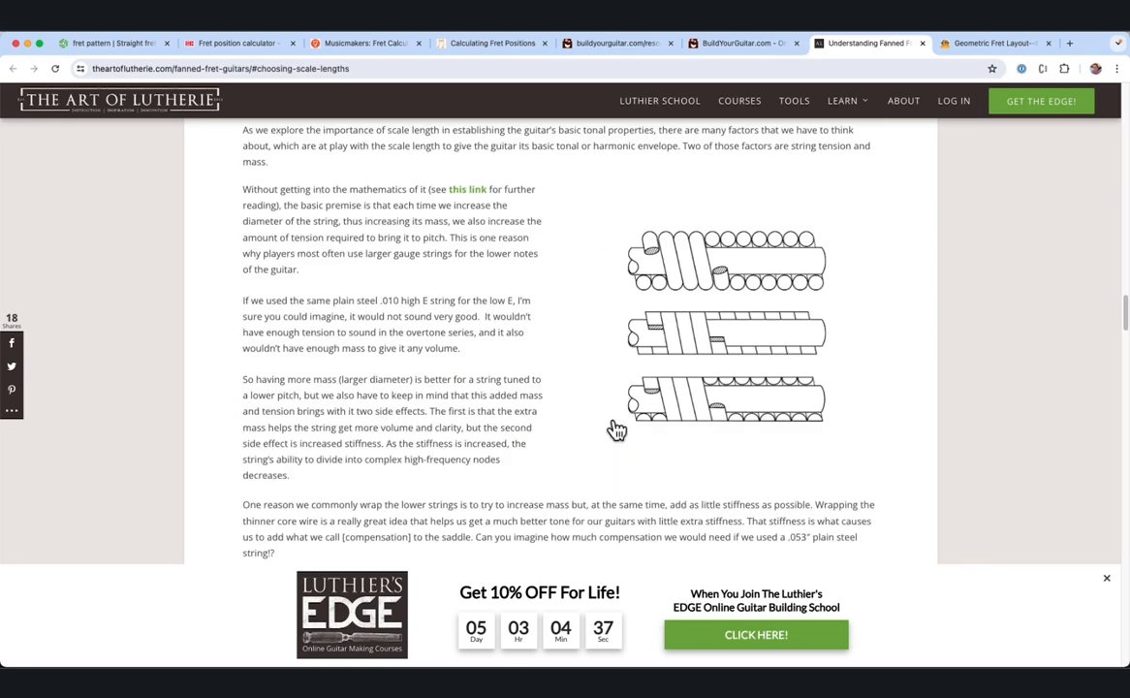
pyautogui.scroll(-13, 637, 398)
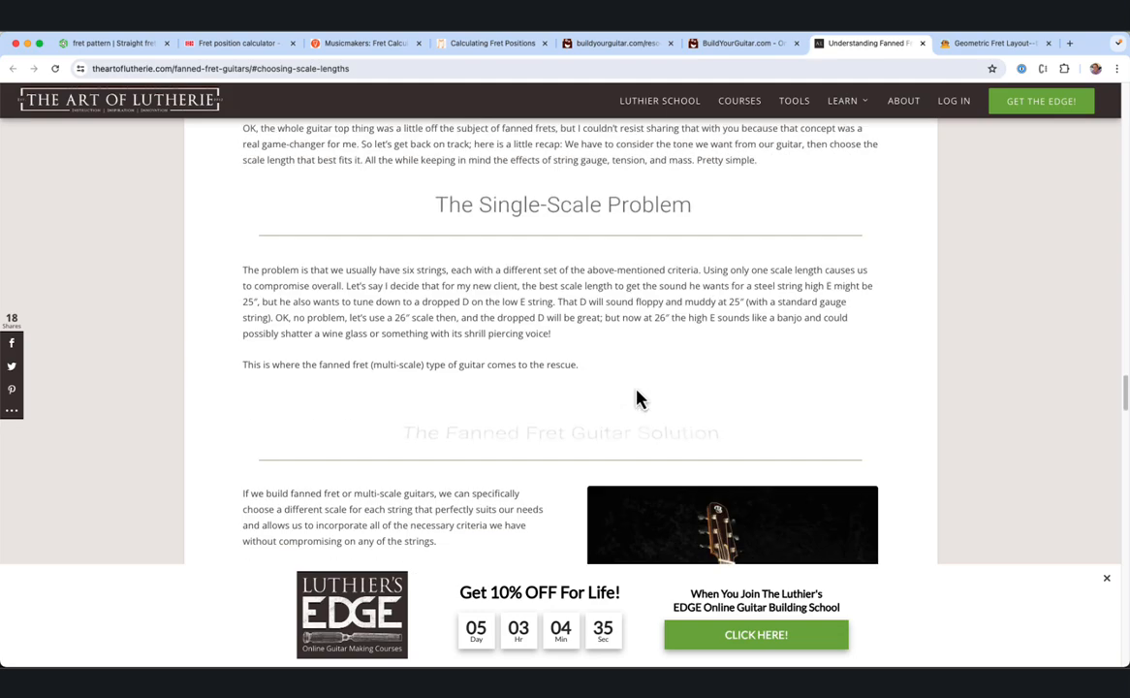
pyautogui.scroll(-16, 637, 401)
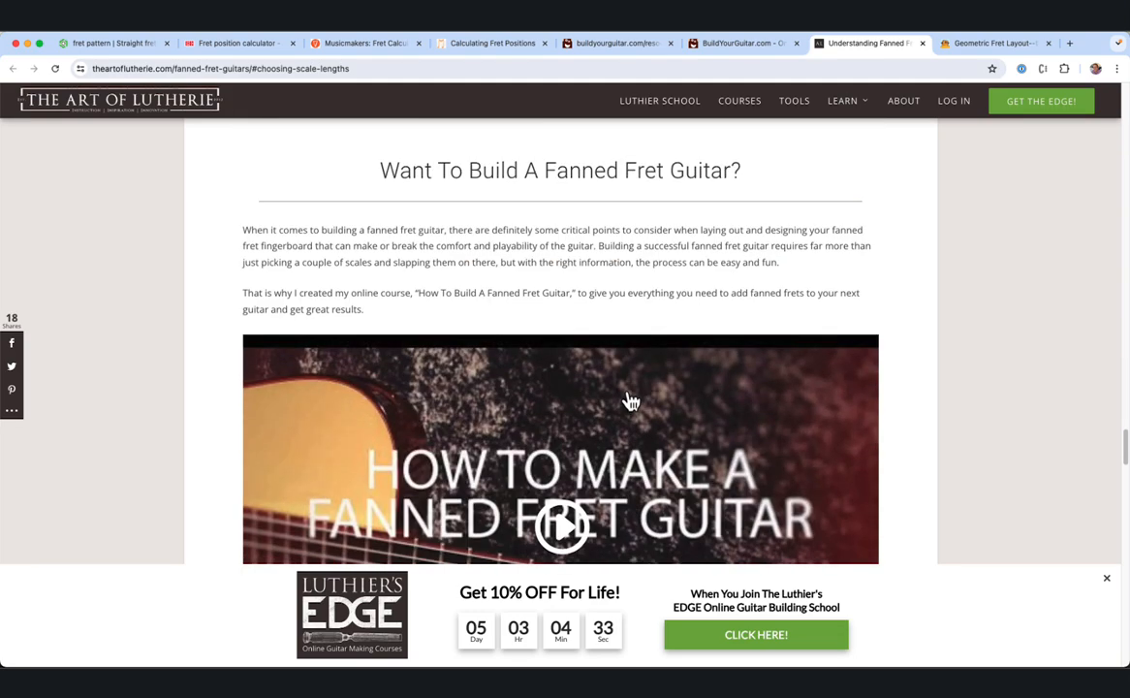
pyautogui.scroll(20, 626, 402)
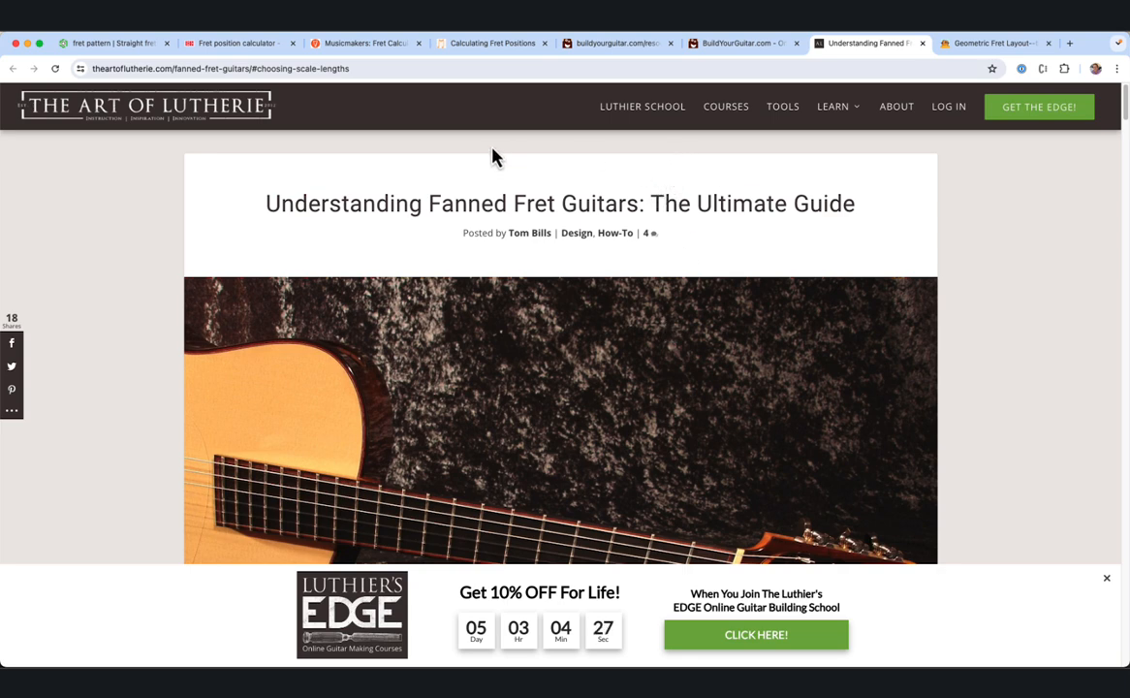
pyautogui.scroll(-3, 523, 313)
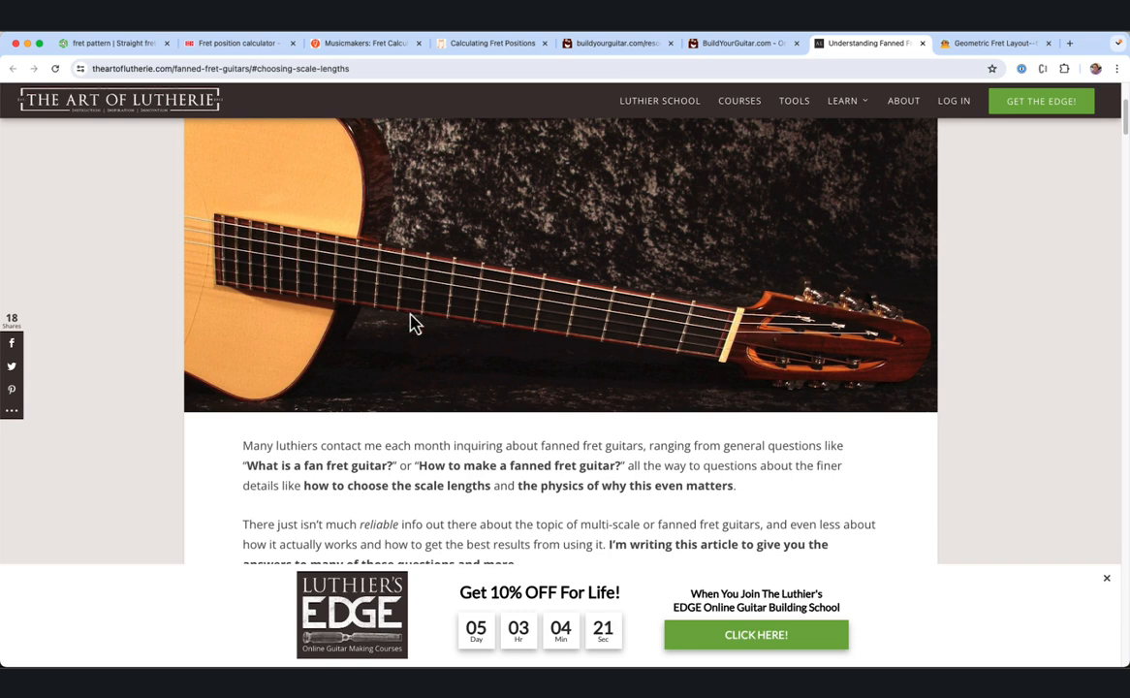
# Return to the fret pattern document in Onshape and inspect the straight-fret fretboard from the nut to its far end
pyautogui.click(121, 42)
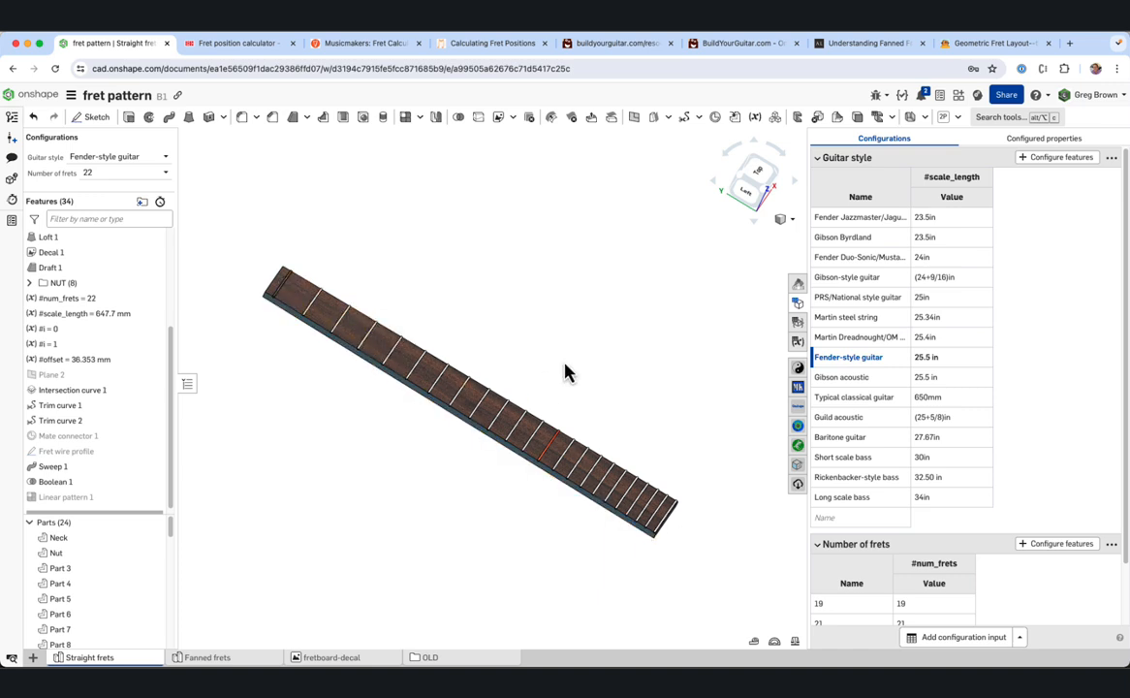
pyautogui.moveTo(568, 374); pyautogui.dragTo(393, 223, button='right')
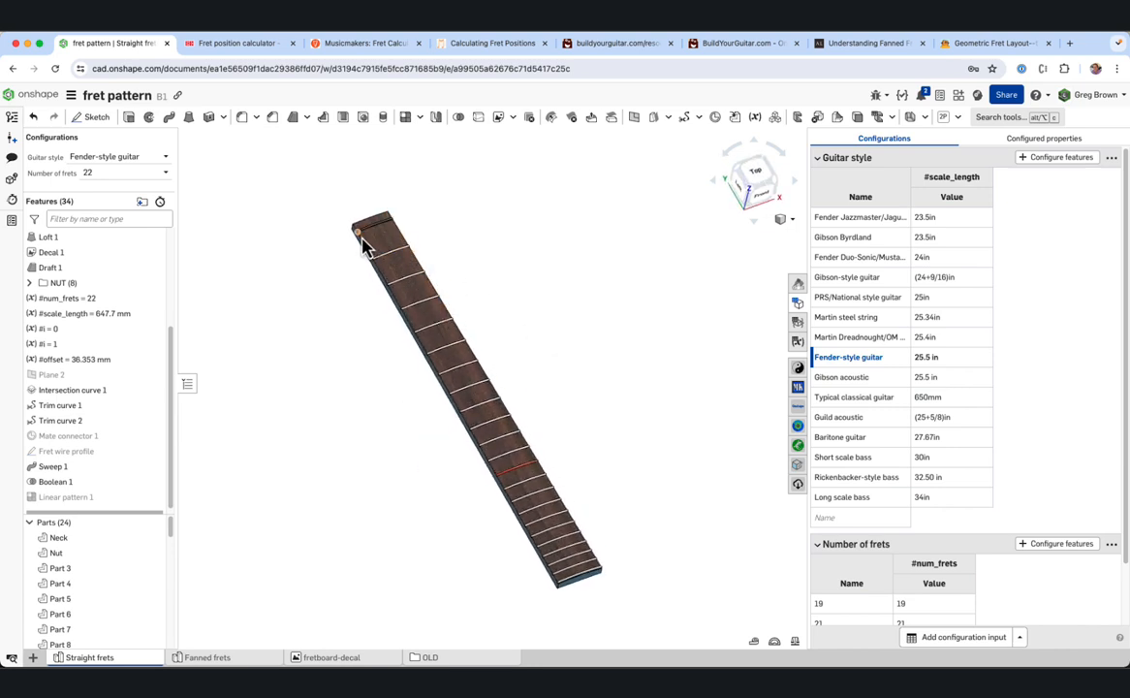
pyautogui.moveTo(512, 332); pyautogui.dragTo(468, 320, button='right')
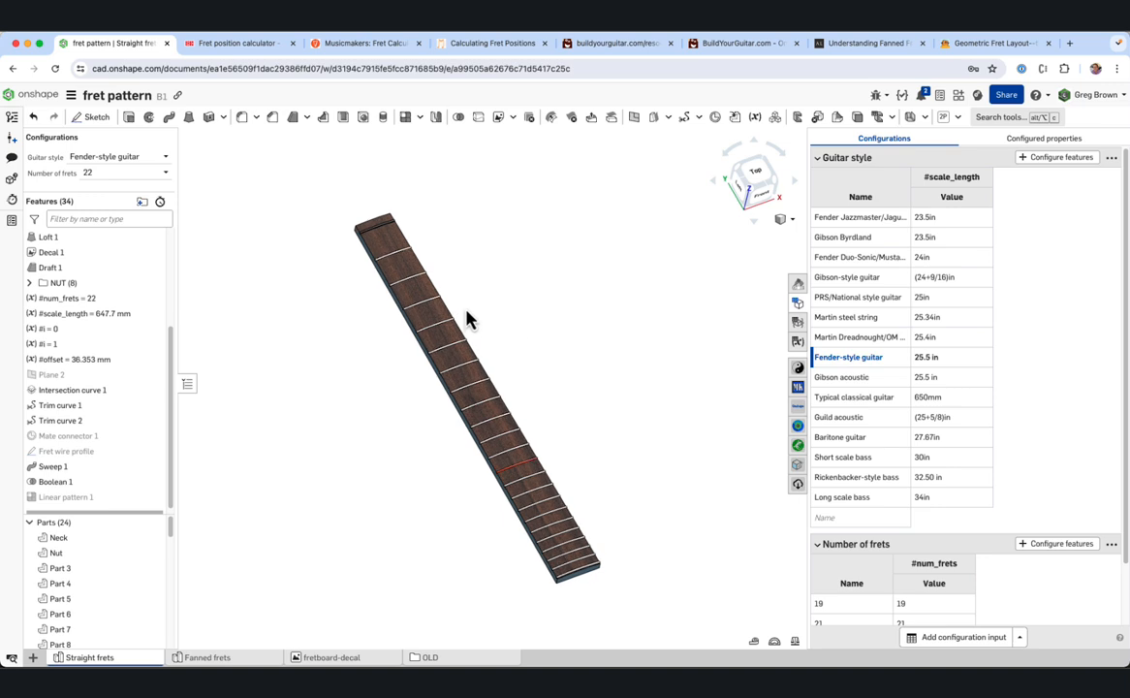
# Open the Fanned frets Part Studio and examine the angled frets from the top view and at an angle
pyautogui.click(218, 657)
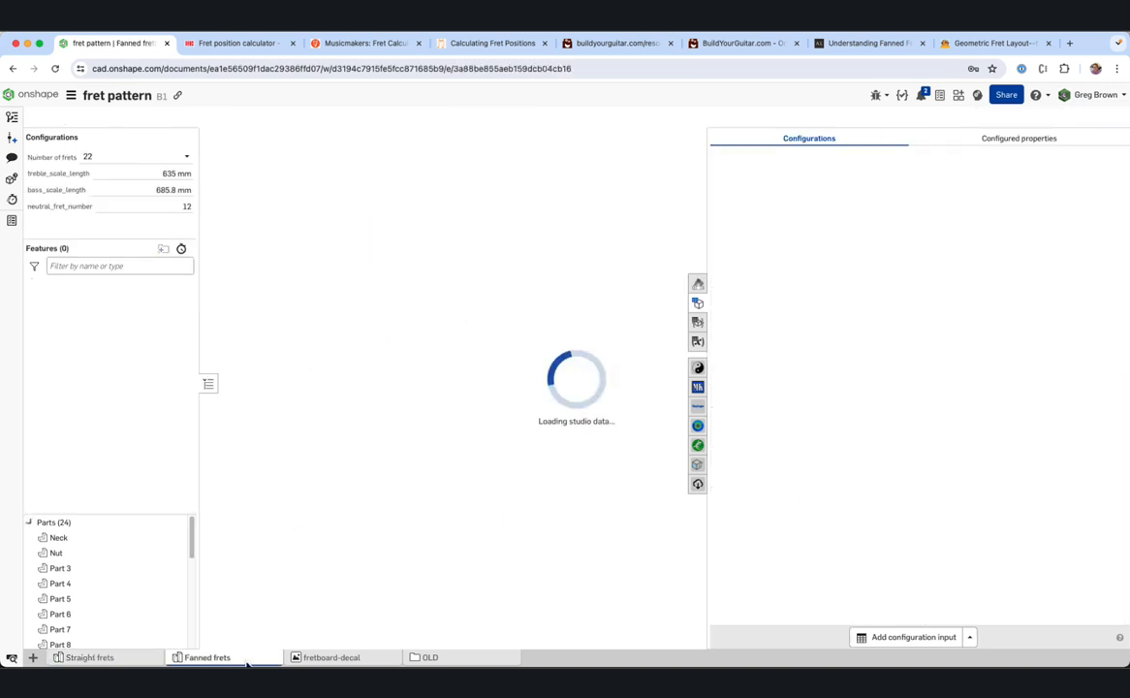
pyautogui.moveTo(466, 443); pyautogui.dragTo(588, 276, button='right')
pyautogui.click(649, 191)
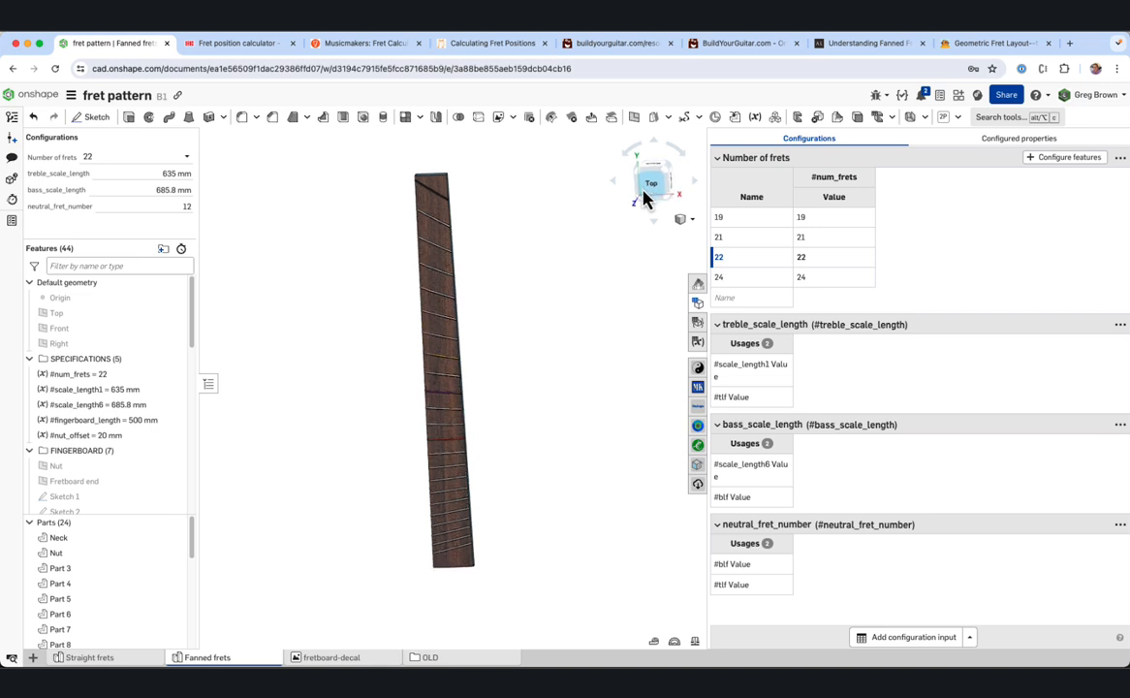
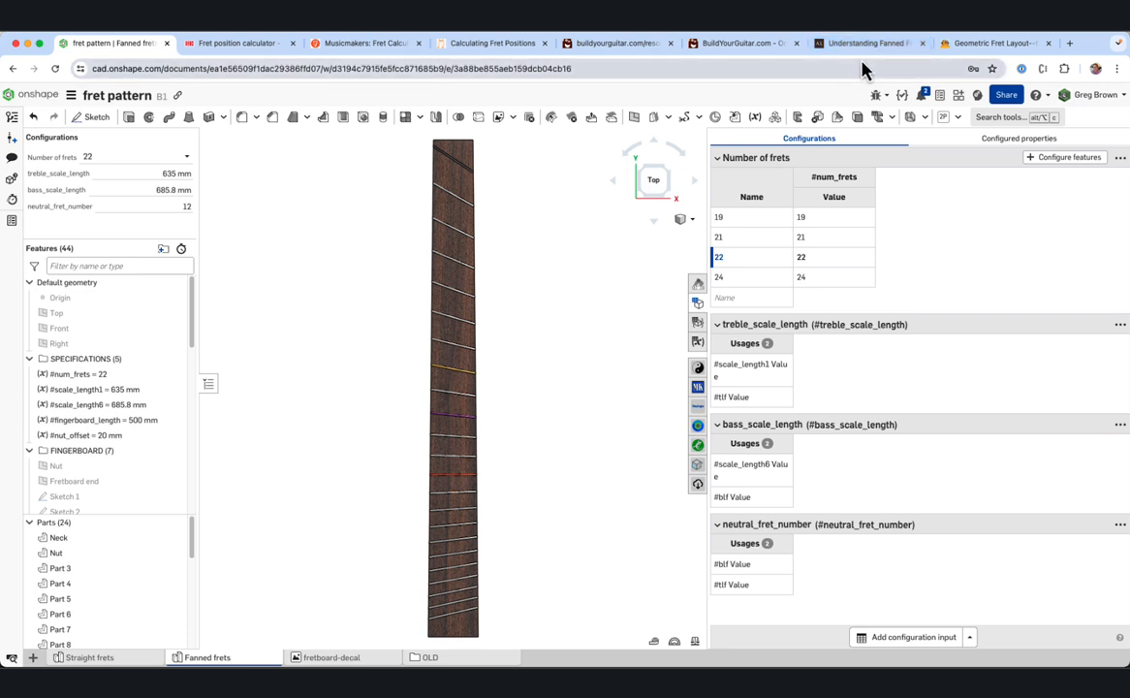
pyautogui.moveTo(435, 346); pyautogui.dragTo(461, 381, button='right')
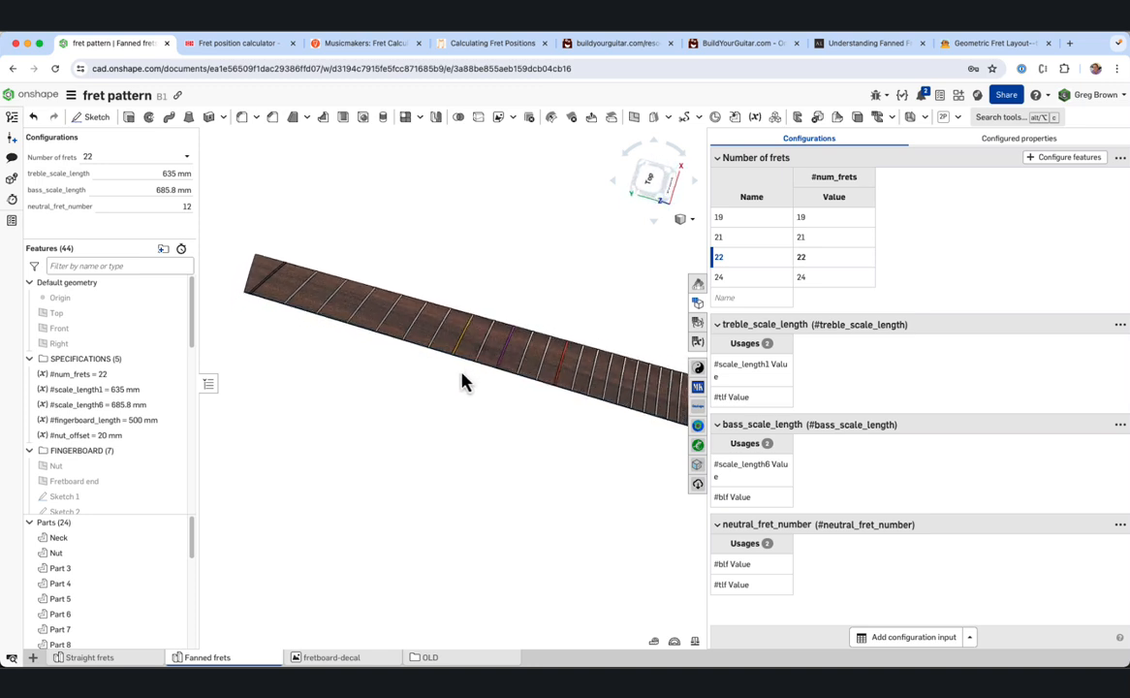
pyautogui.moveTo(461, 382)
pyautogui.mouseDown(button='right')
pyautogui.moveTo(447, 406)
pyautogui.moveTo(474, 384)
pyautogui.moveTo(472, 353)
pyautogui.moveTo(467, 400)
pyautogui.moveTo(468, 353)
pyautogui.moveTo(465, 373)
pyautogui.moveTo(492, 356)
pyautogui.moveTo(488, 378)
pyautogui.moveTo(474, 353)
pyautogui.moveTo(461, 381)
pyautogui.moveTo(464, 361)
pyautogui.moveTo(474, 367)
pyautogui.moveTo(467, 394)
pyautogui.moveTo(480, 378)
pyautogui.moveTo(461, 386)
pyautogui.moveTo(468, 397)
pyautogui.mouseUp(button='right')
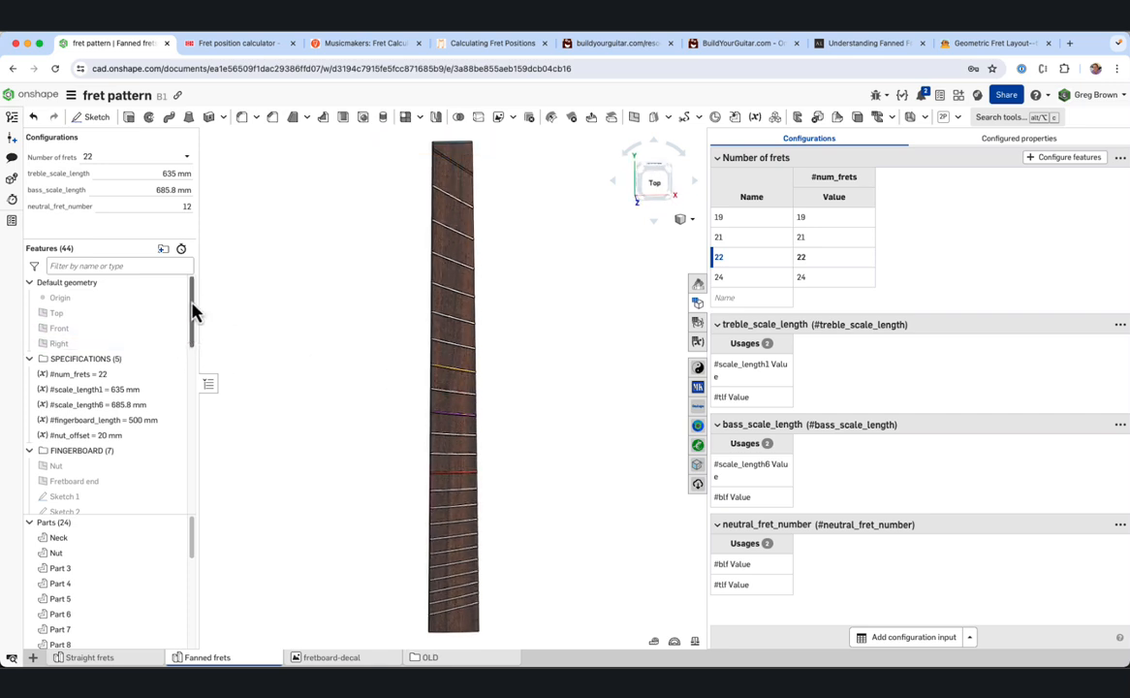
# Tighten the configuration inputs area and check which input types can be added, without adding one
pyautogui.moveTo(180, 240); pyautogui.dragTo(177, 222)
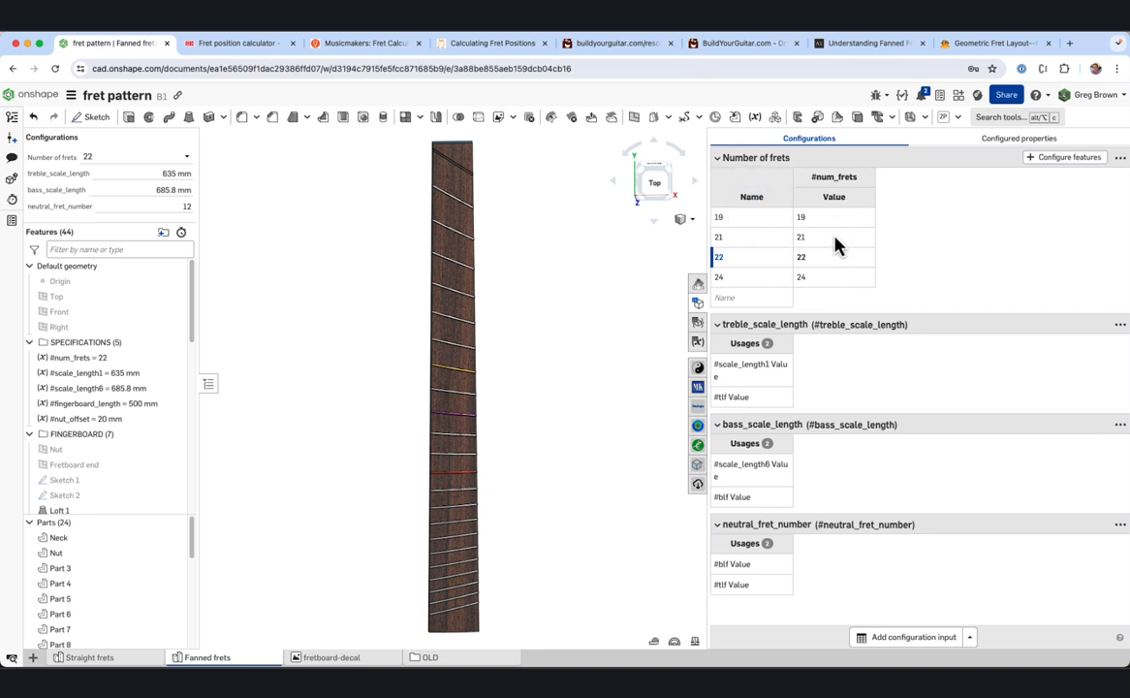
pyautogui.click(969, 638)
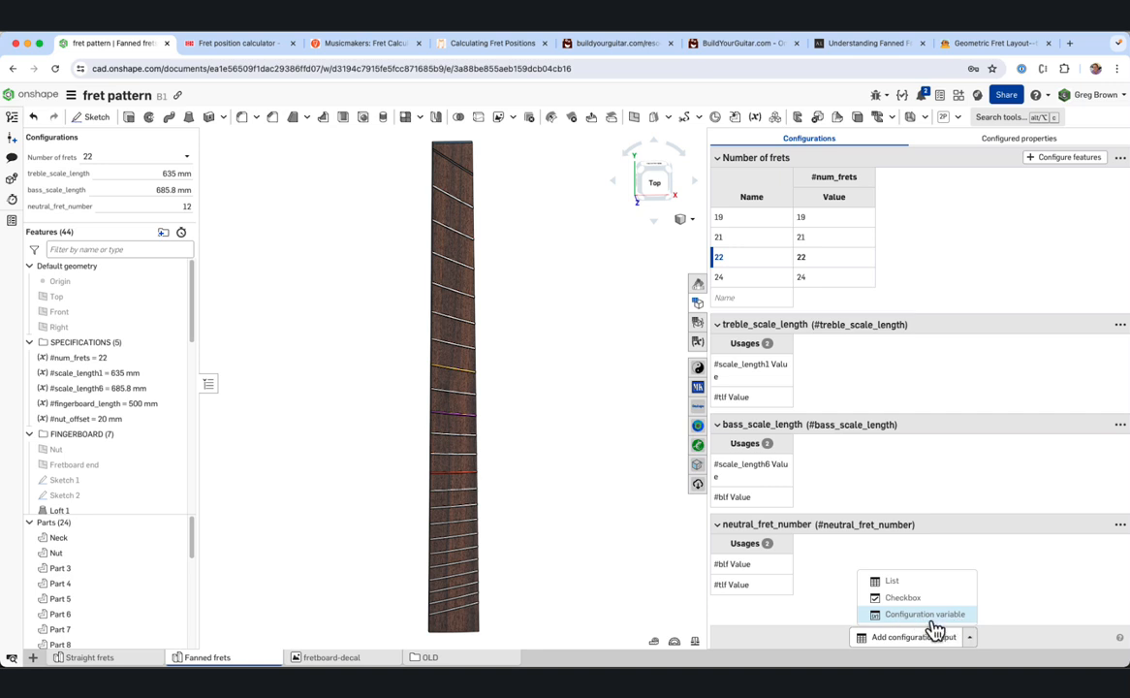
pyautogui.click(613, 393)
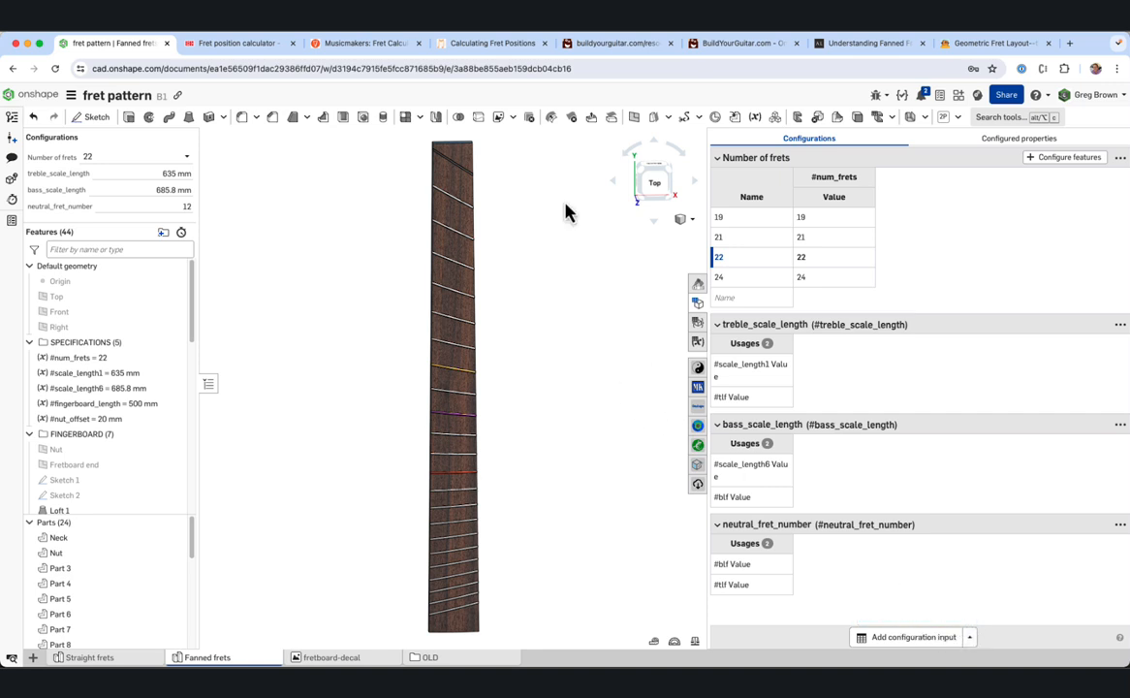
# Examine the neutral fret number, bass scale length and treble scale length configuration inputs without changing their values
pyautogui.click(175, 205)
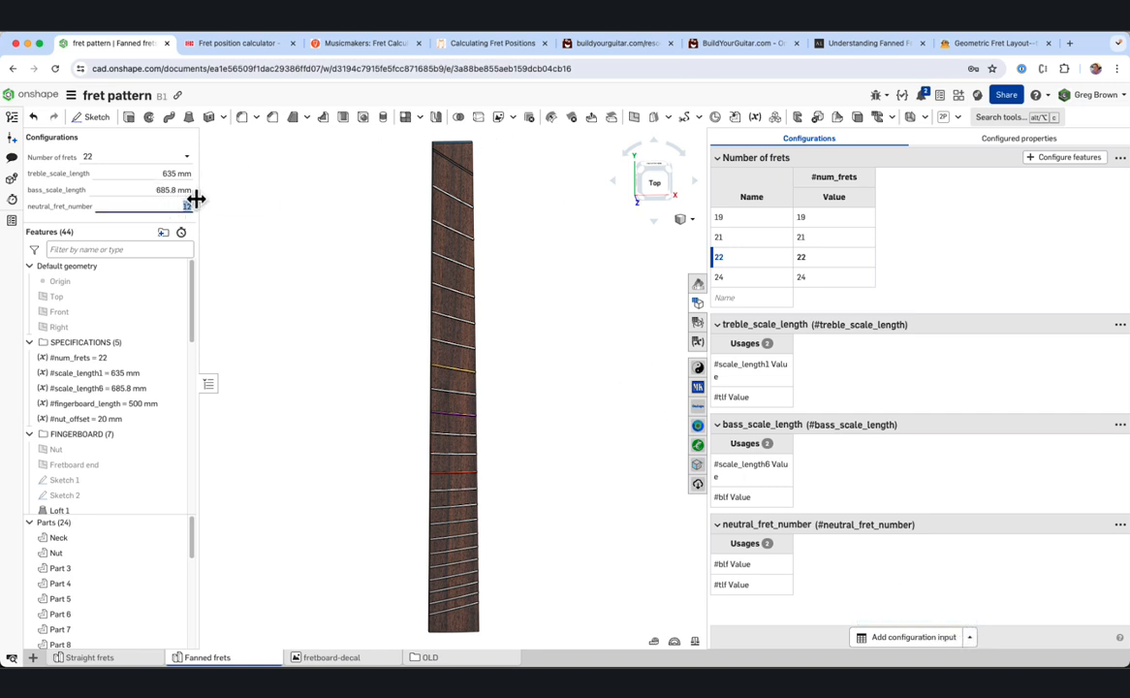
pyautogui.click(159, 191)
pyautogui.click(164, 175)
pyautogui.click(281, 206)
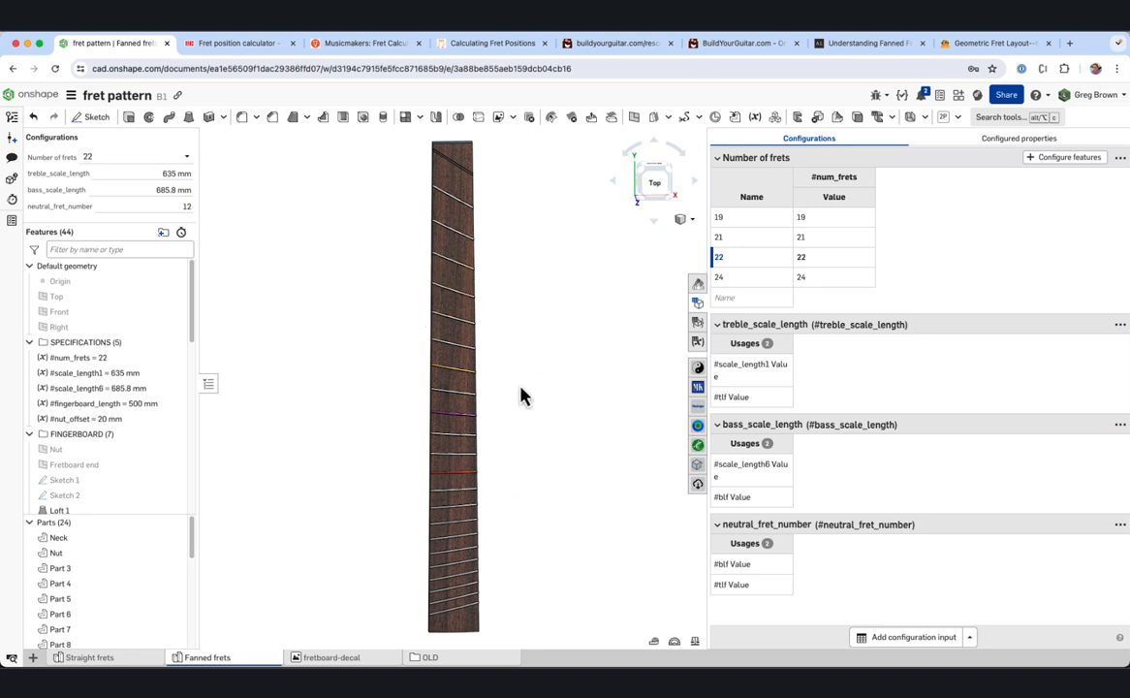
pyautogui.moveTo(521, 395); pyautogui.dragTo(531, 368, button='right')
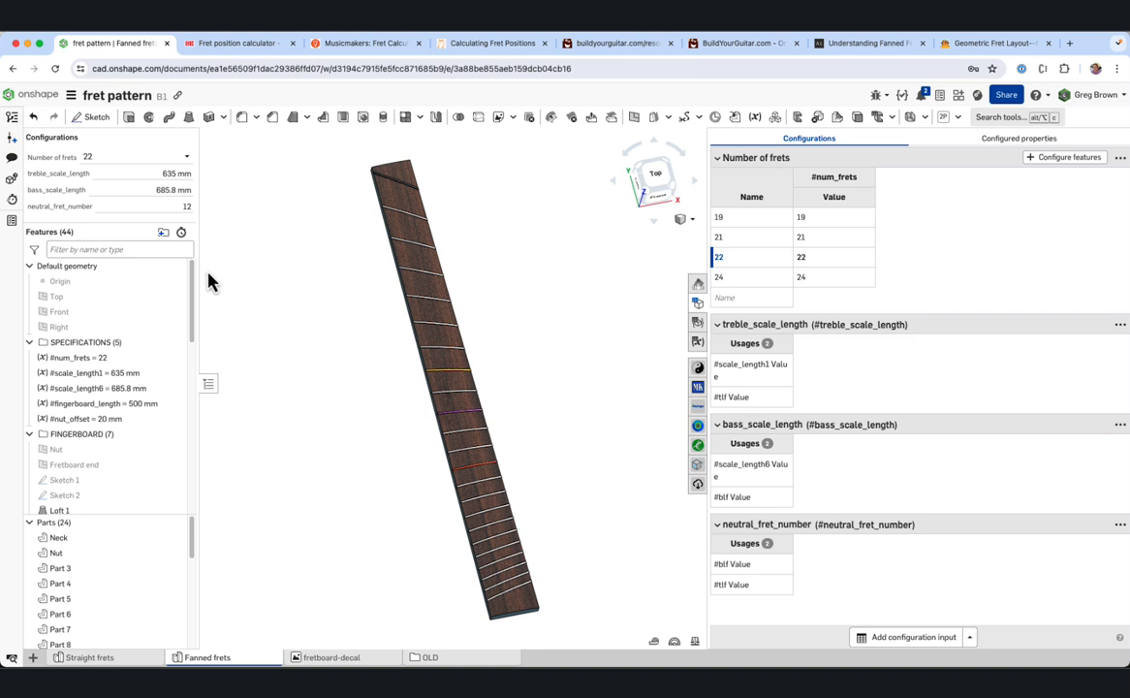
# Review the SPECIFICATIONS, FINGERBOARD and NUT features and view the fretboard from the top
pyautogui.moveTo(193, 275); pyautogui.dragTo(195, 259)
pyautogui.moveTo(194, 337); pyautogui.dragTo(194, 383)
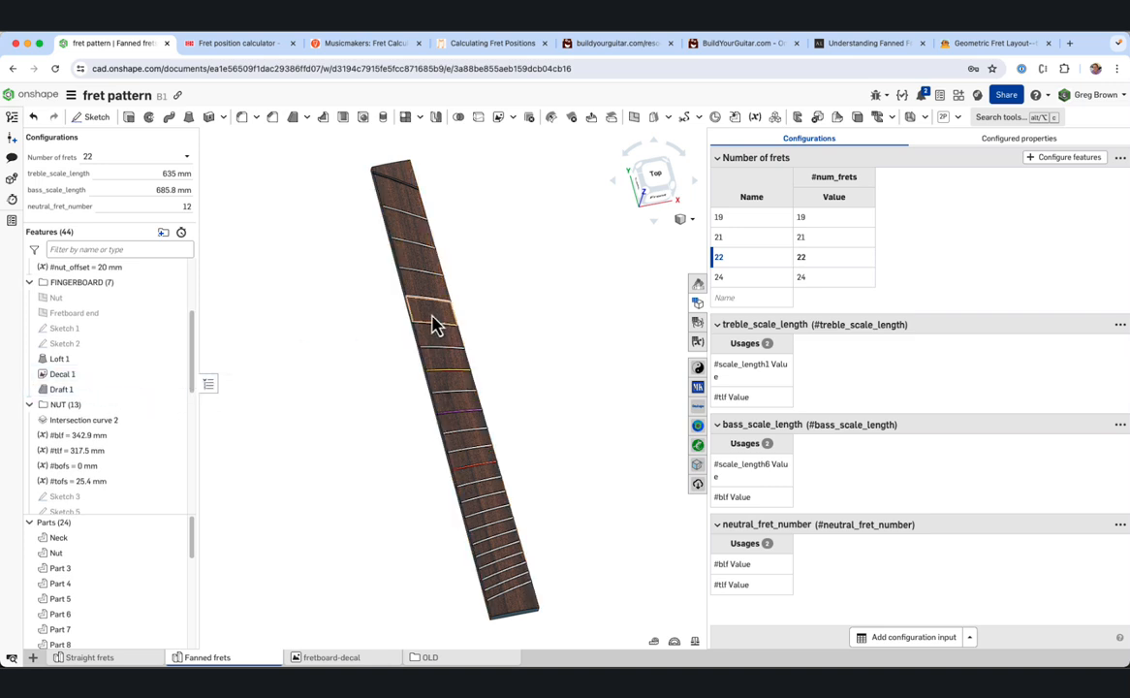
pyautogui.hotkey('shift', '5')
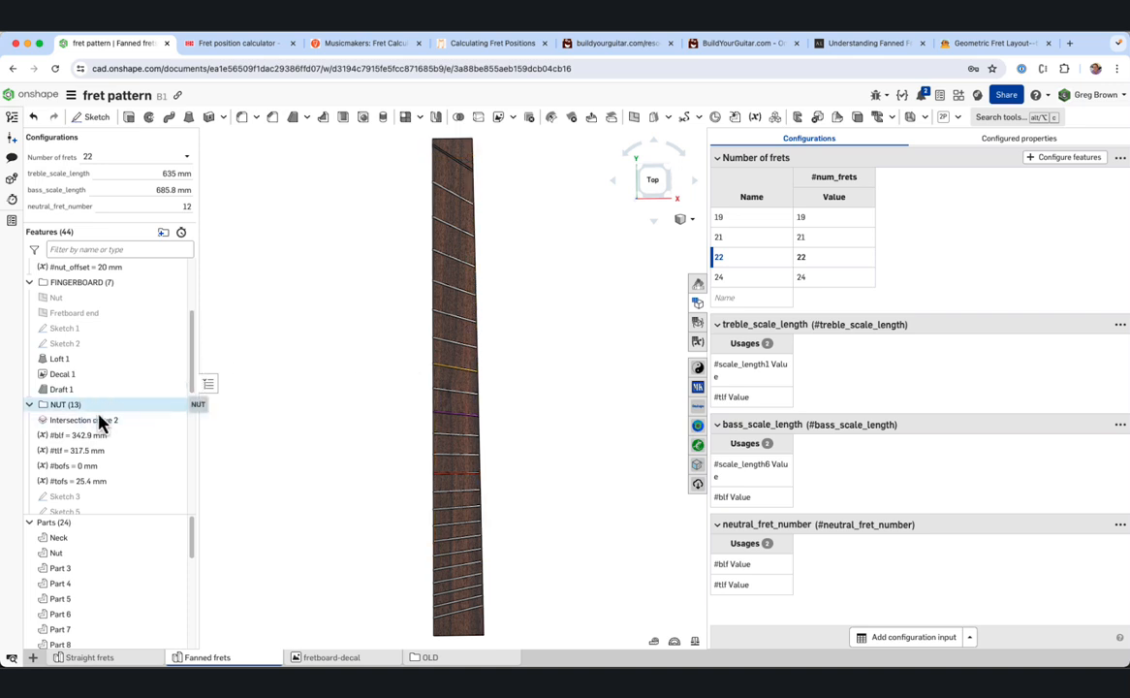
# Show Sketch - The Big One from the FRETS folder on the fretboard
pyautogui.scroll(-1, 105, 421)
pyautogui.scroll(-4, 108, 424)
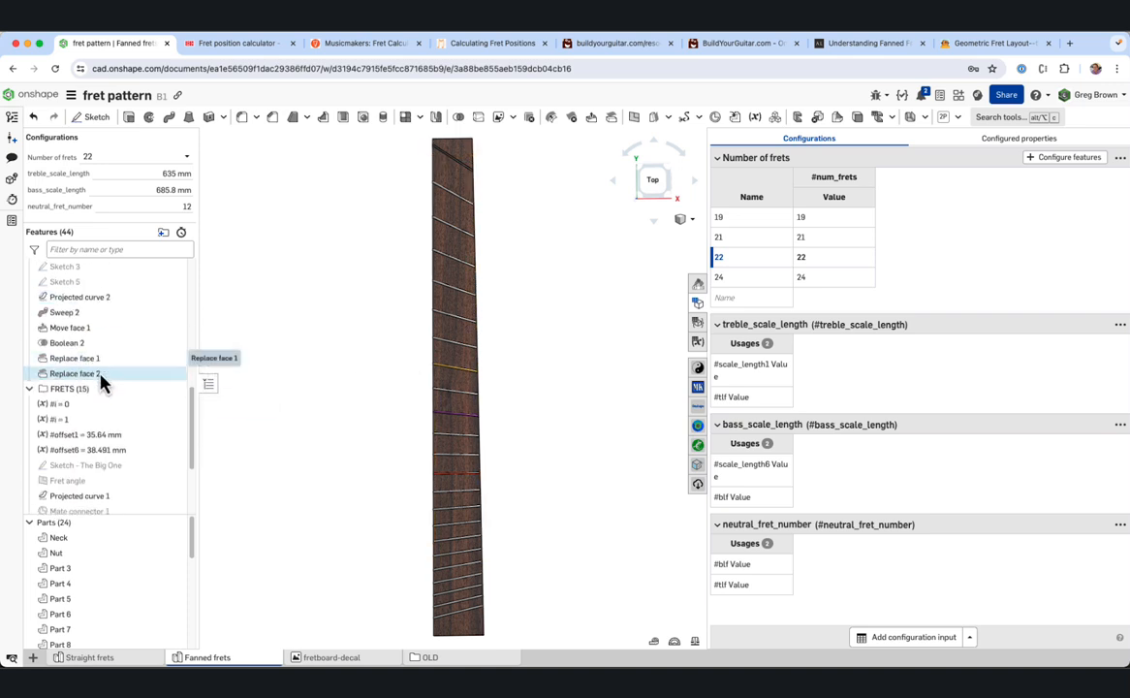
pyautogui.scroll(-1, 112, 426)
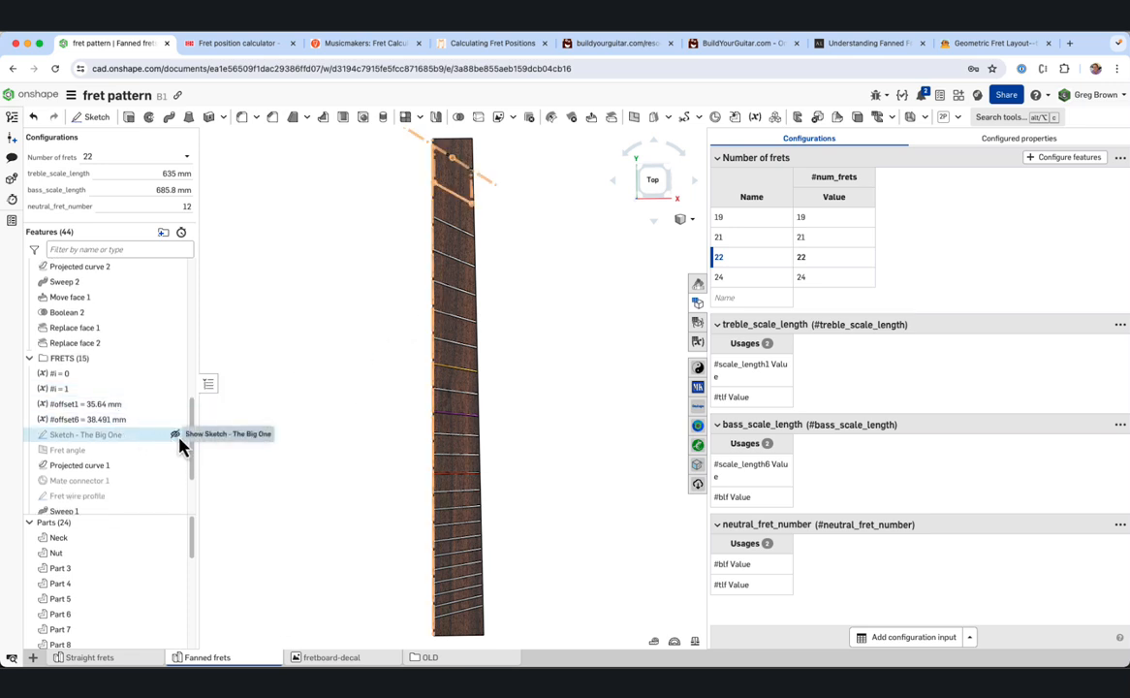
pyautogui.click(176, 434)
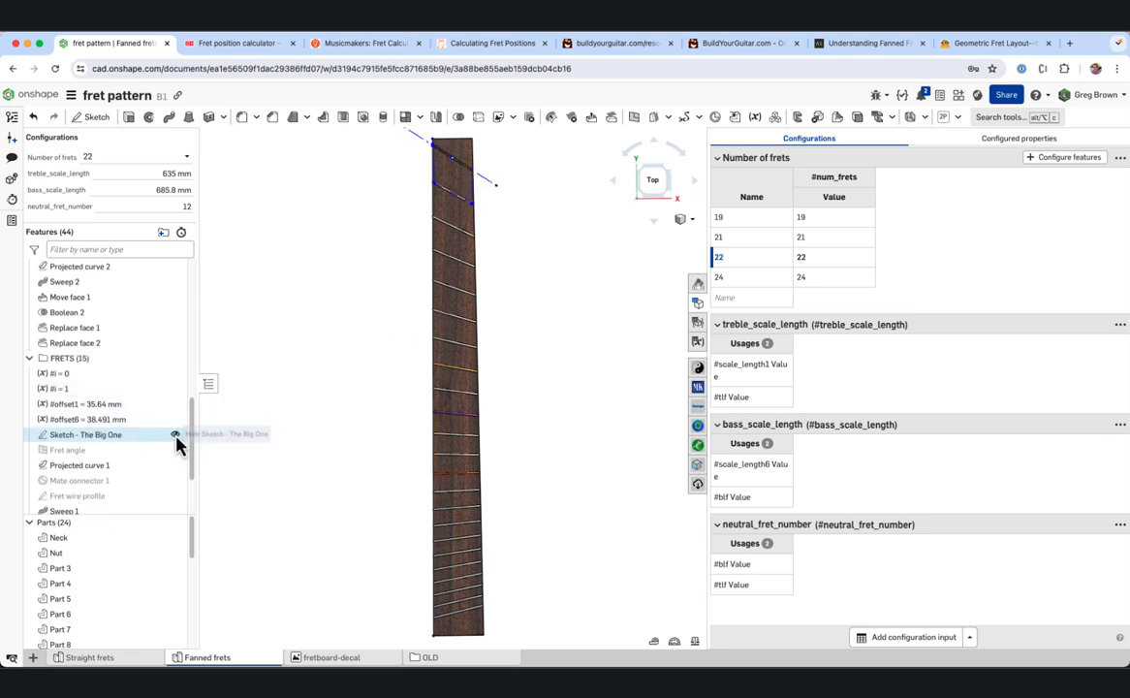
# Open Sketch - The Big One, examine the bass-side and treble-side fret offset dimensions near the nut, and cancel the sketch edit
pyautogui.rightClick(127, 442)
pyautogui.click(216, 208)
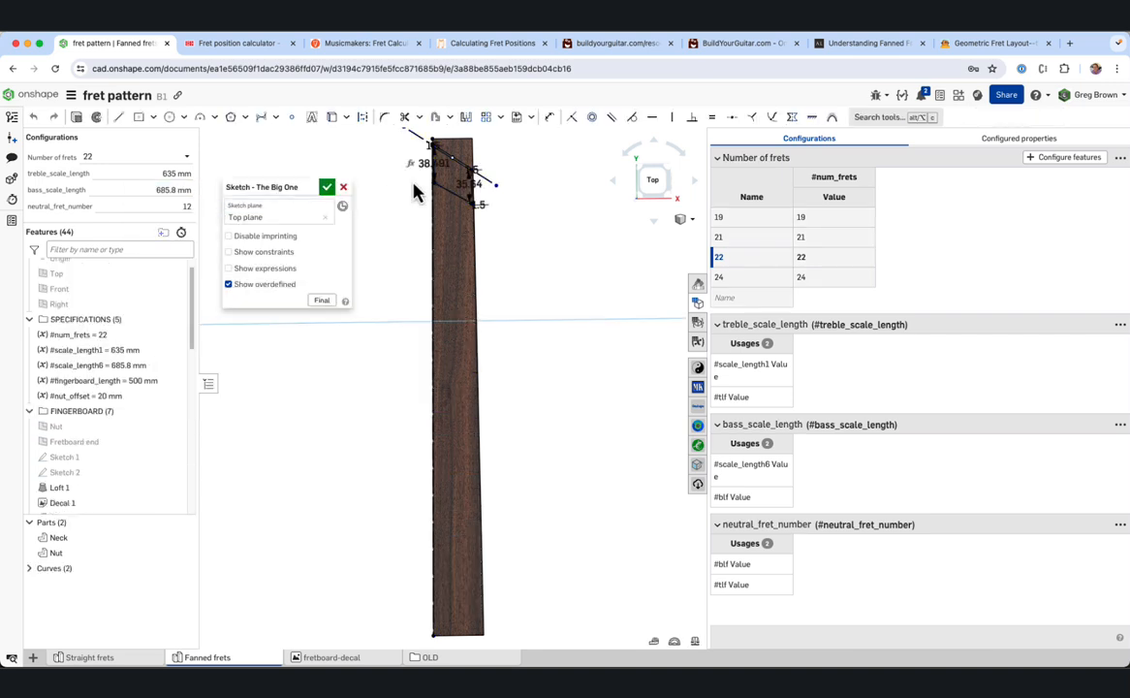
pyautogui.moveTo(518, 172); pyautogui.dragTo(511, 275, button='middle')
pyautogui.scroll(5, 510, 275)
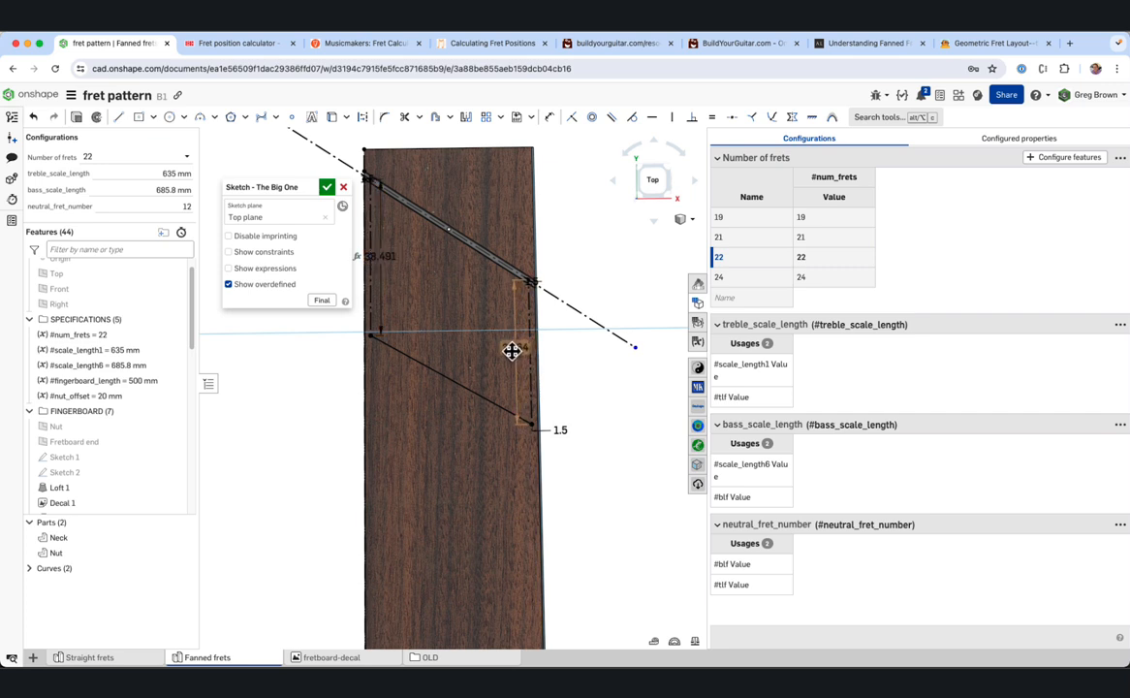
pyautogui.moveTo(391, 261); pyautogui.dragTo(419, 280)
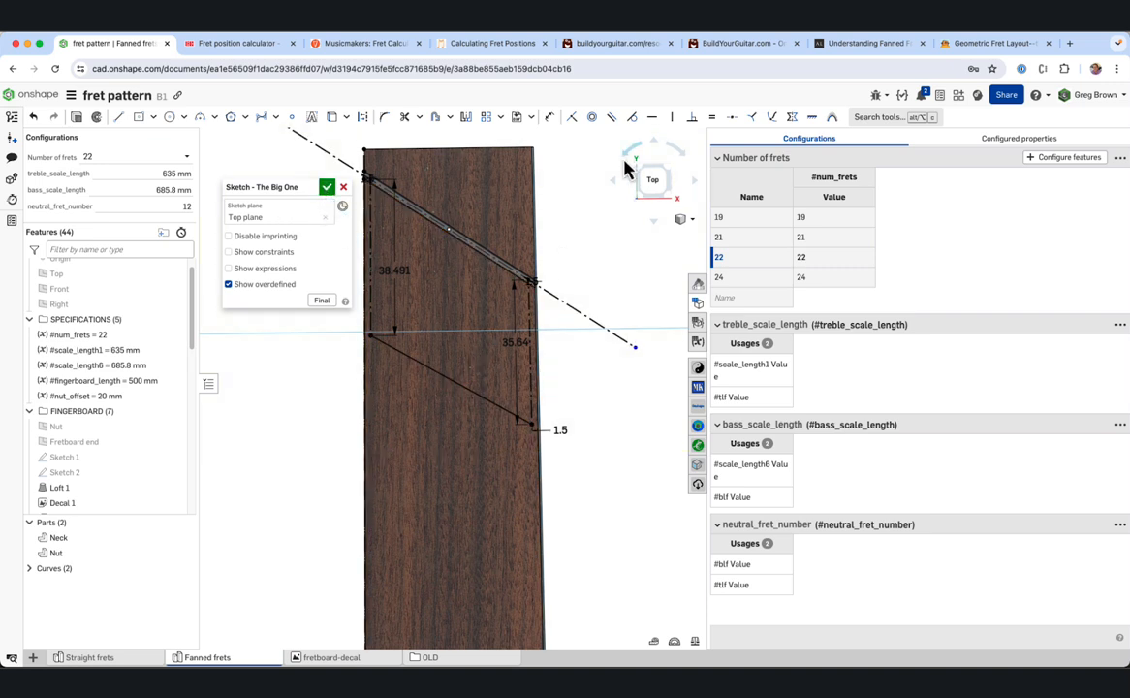
pyautogui.click(343, 187)
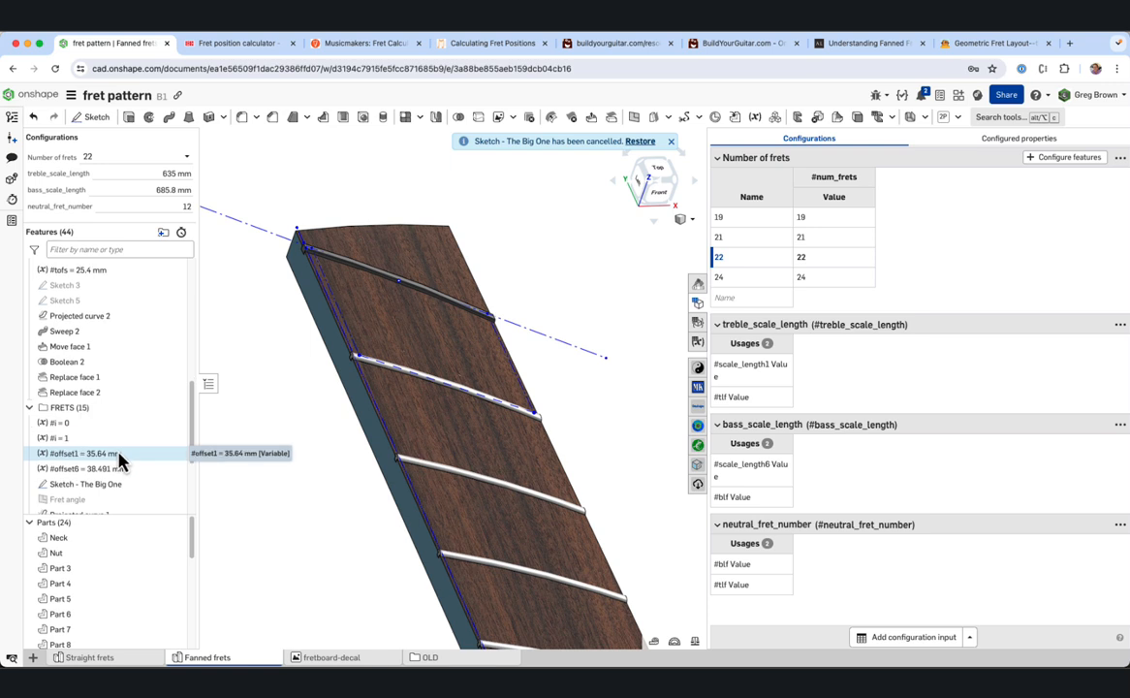
# Highlight Projected curve 1 on the first fret and review the remaining FRETS features down to Linear pattern 2
pyautogui.scroll(-2, 121, 480)
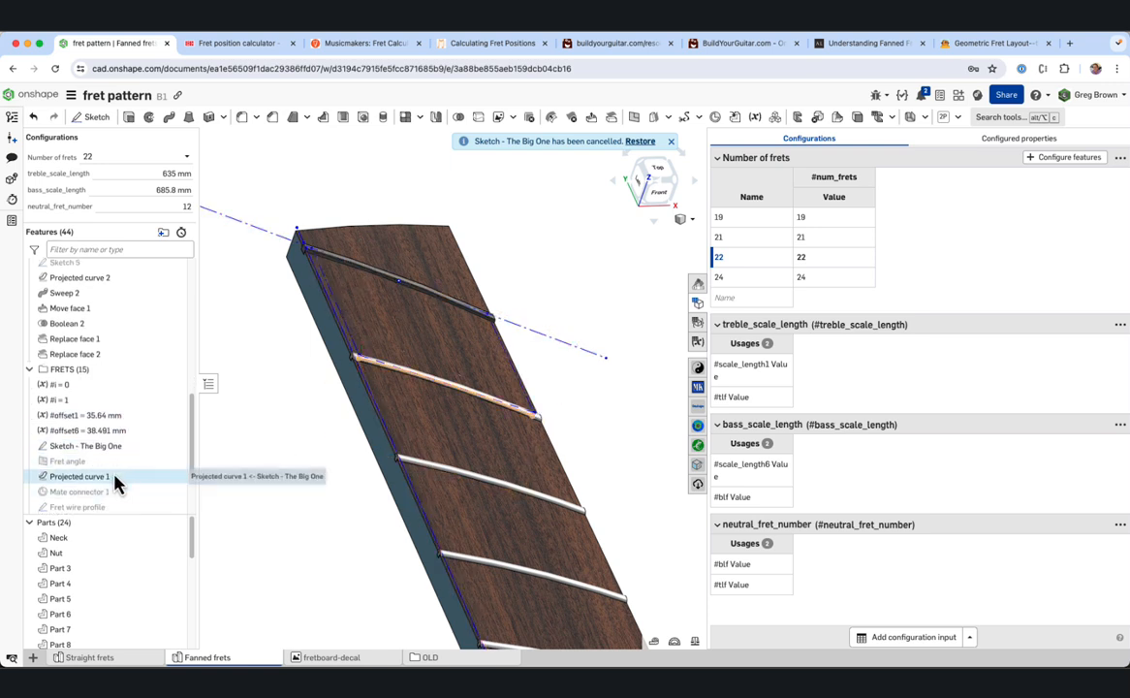
pyautogui.click(97, 476)
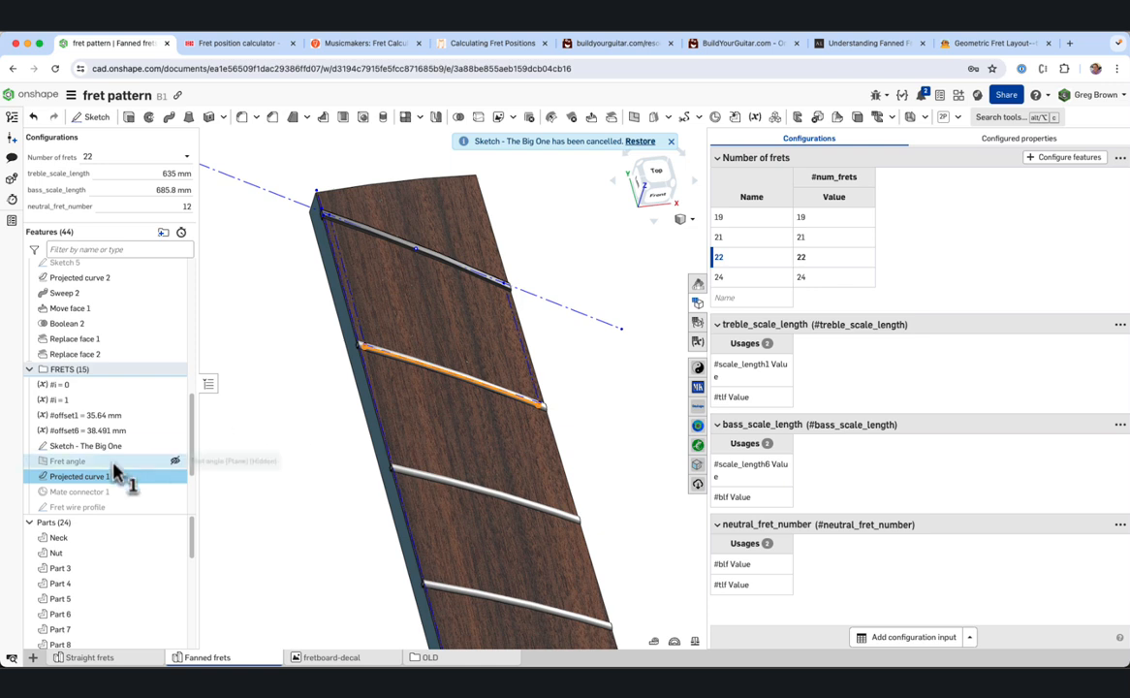
pyautogui.scroll(-1, 106, 479)
pyautogui.scroll(-1, 106, 479)
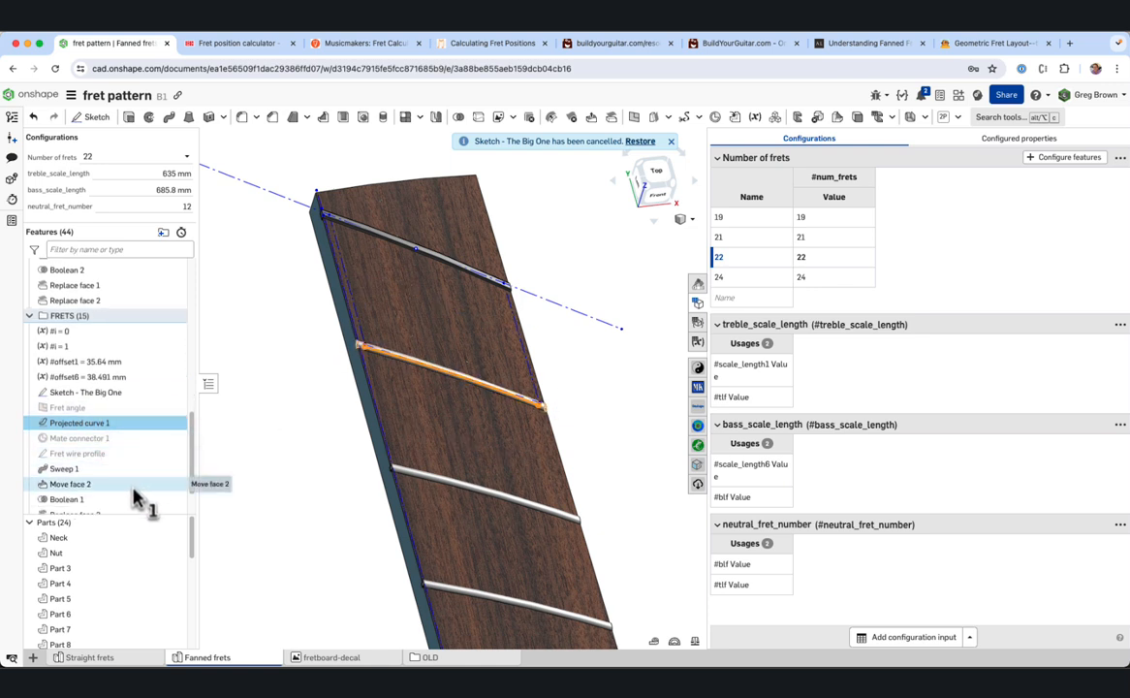
pyautogui.scroll(-1, 142, 485)
pyautogui.scroll(-1, 136, 492)
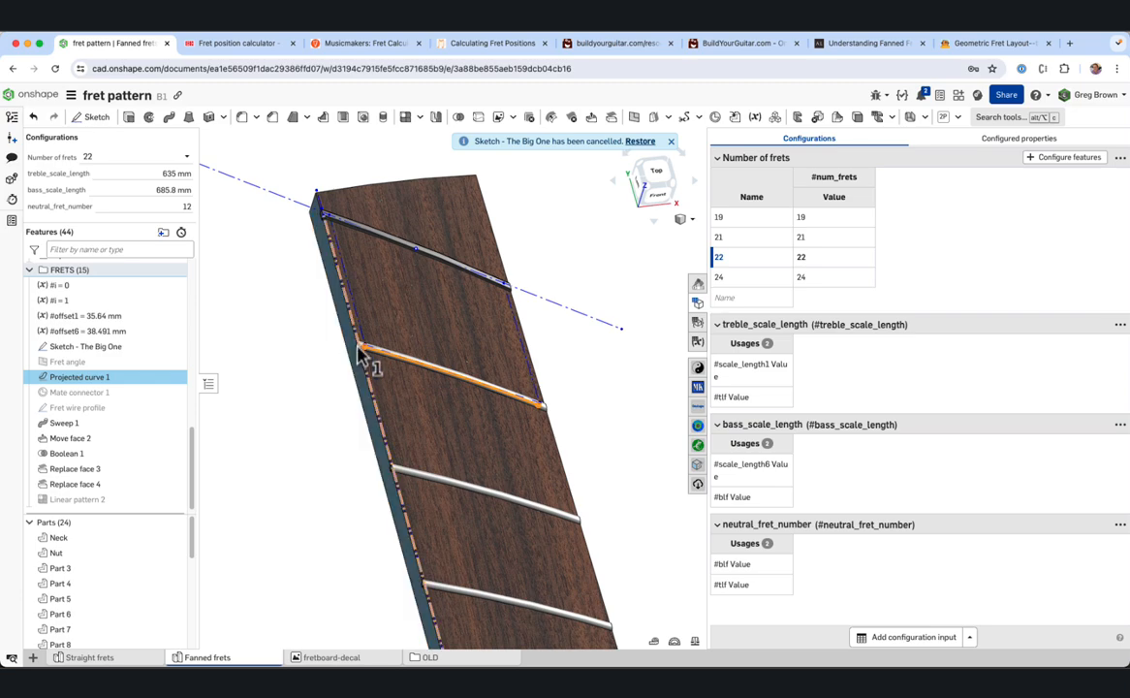
# Inspect the bass-side end of the first fret up close and clear the projected curve selection
pyautogui.scroll(5, 366, 357)
pyautogui.moveTo(363, 346)
pyautogui.mouseDown(button='right')
pyautogui.moveTo(382, 331)
pyautogui.moveTo(397, 339)
pyautogui.moveTo(366, 348)
pyautogui.mouseUp(button='right')
pyautogui.scroll(-6, 313, 358)
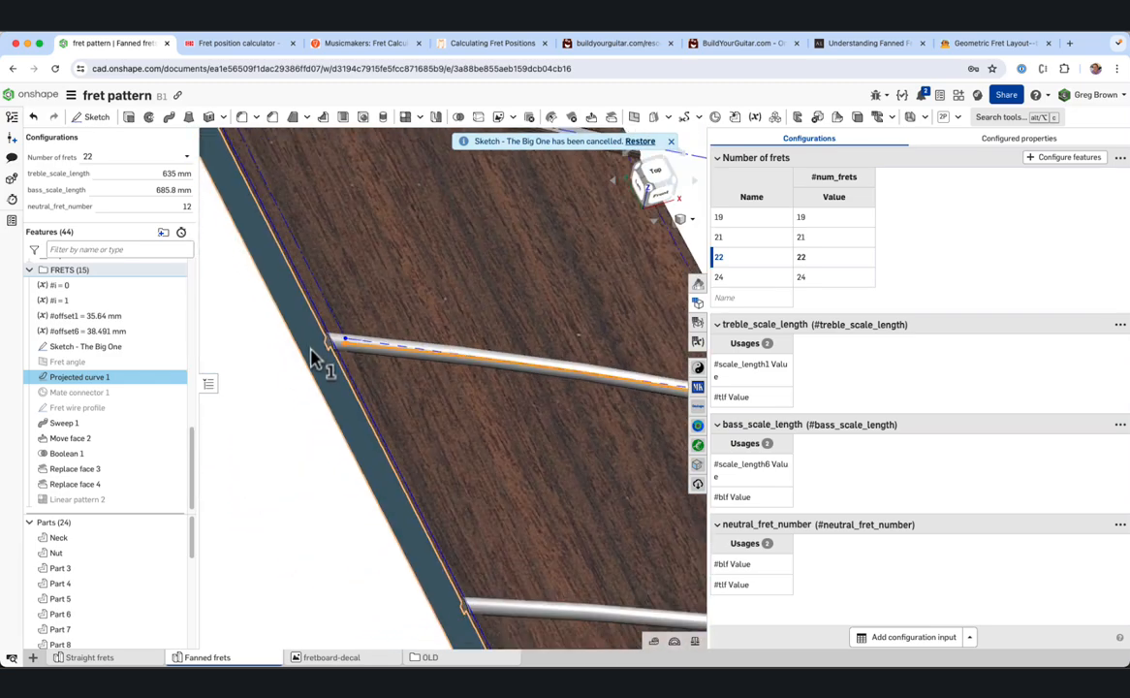
pyautogui.click(475, 356)
pyautogui.moveTo(502, 360); pyautogui.dragTo(483, 379, button='right')
pyautogui.scroll(-3, 362, 344)
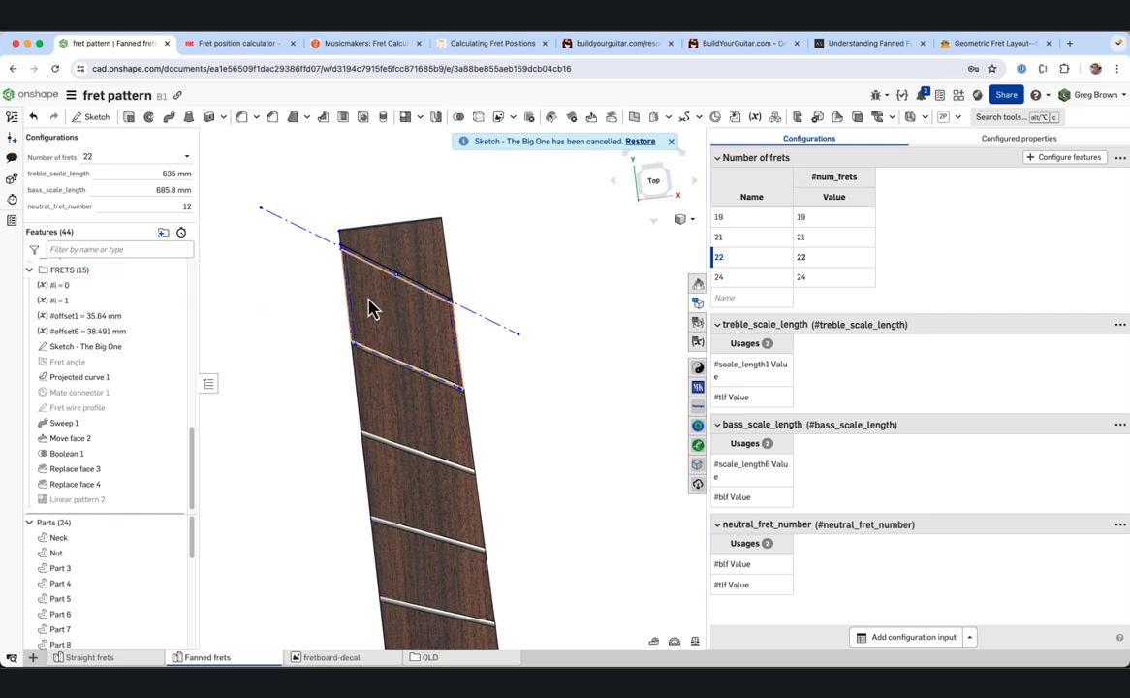
# Review the NUT folder's variables, sketches and projected curve against the angled nut on the fretboard
pyautogui.scroll(5, 108, 376)
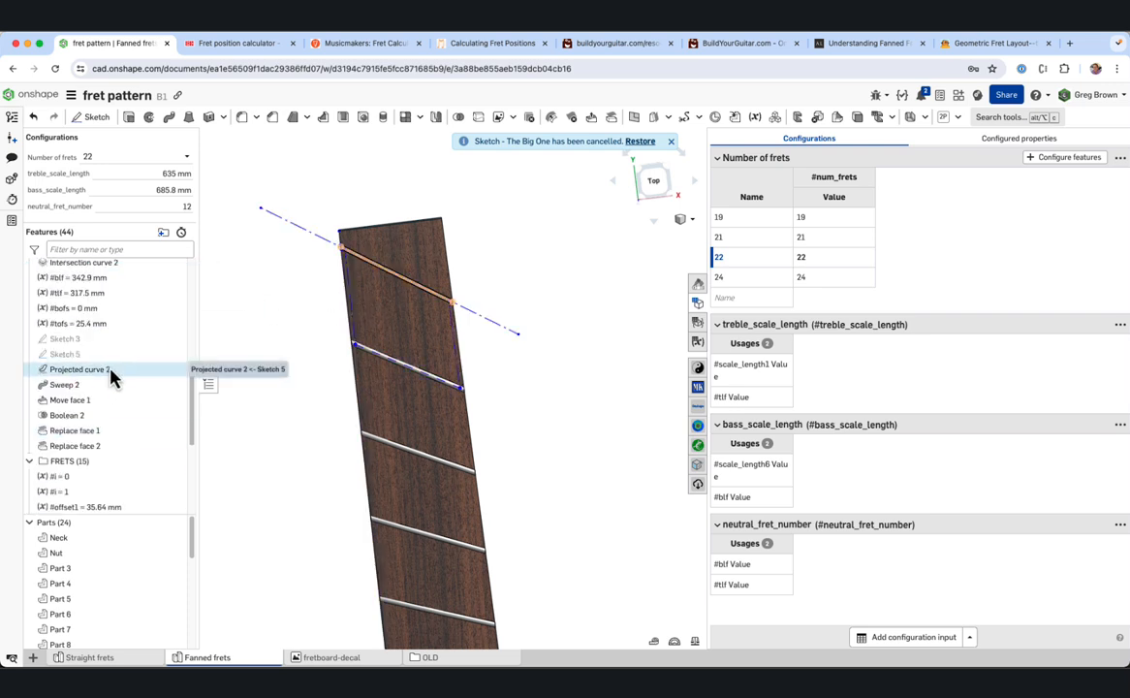
pyautogui.moveTo(444, 306); pyautogui.dragTo(438, 286, button='right')
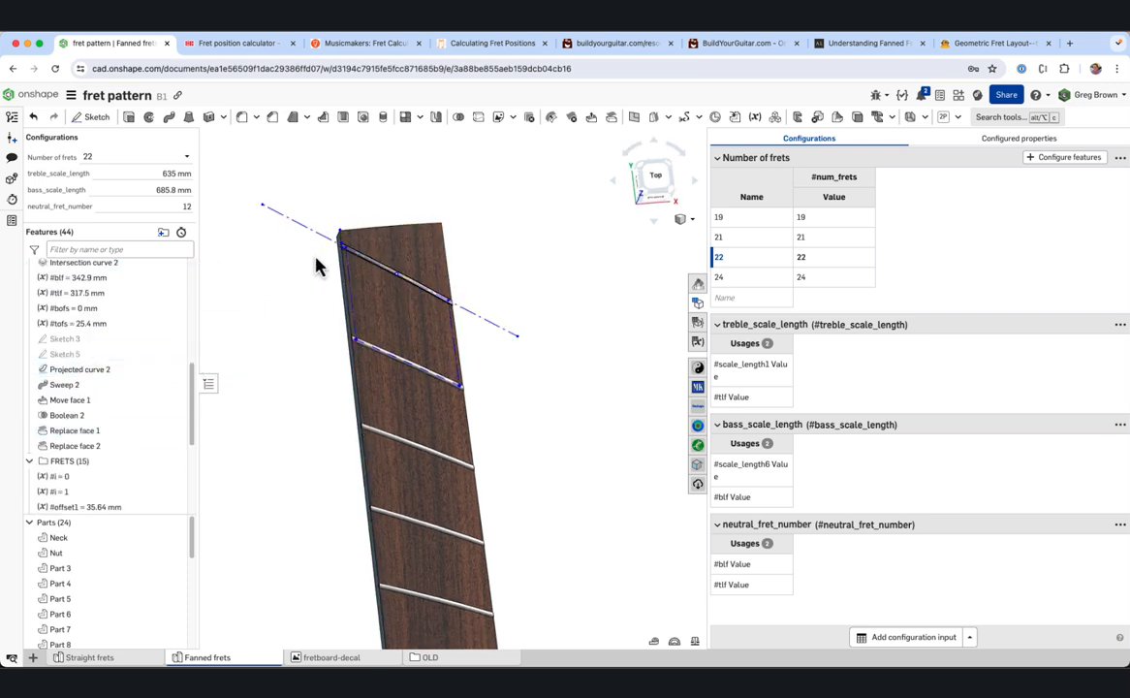
pyautogui.scroll(1, 295, 272)
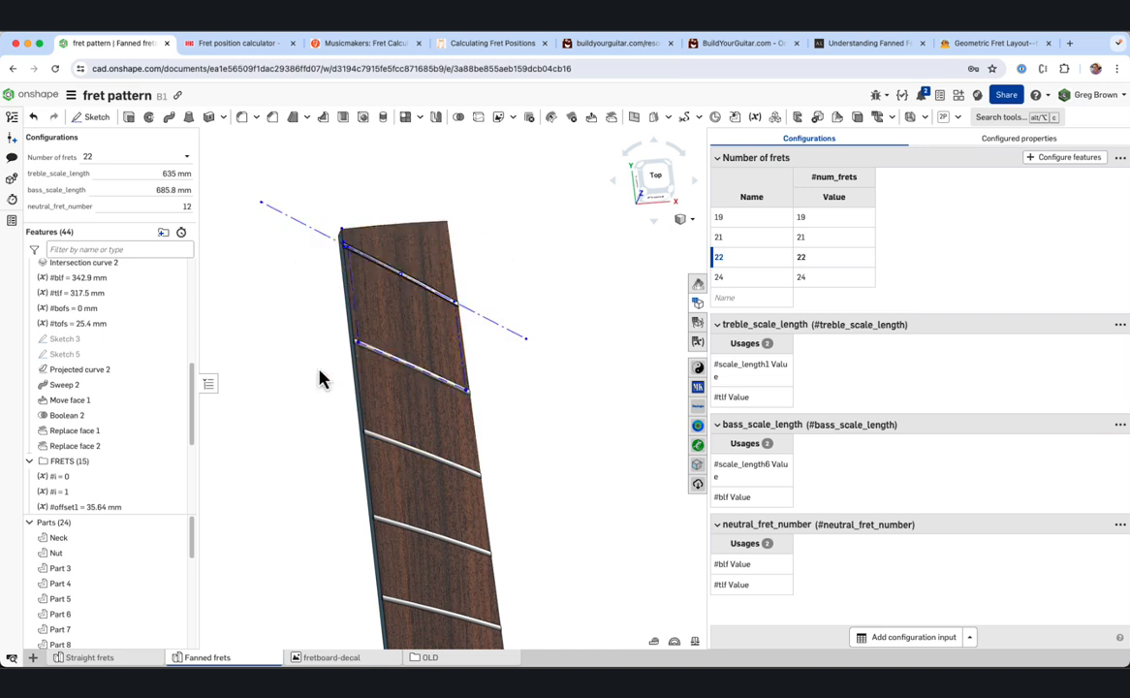
pyautogui.scroll(2, 197, 391)
pyautogui.scroll(1, 197, 391)
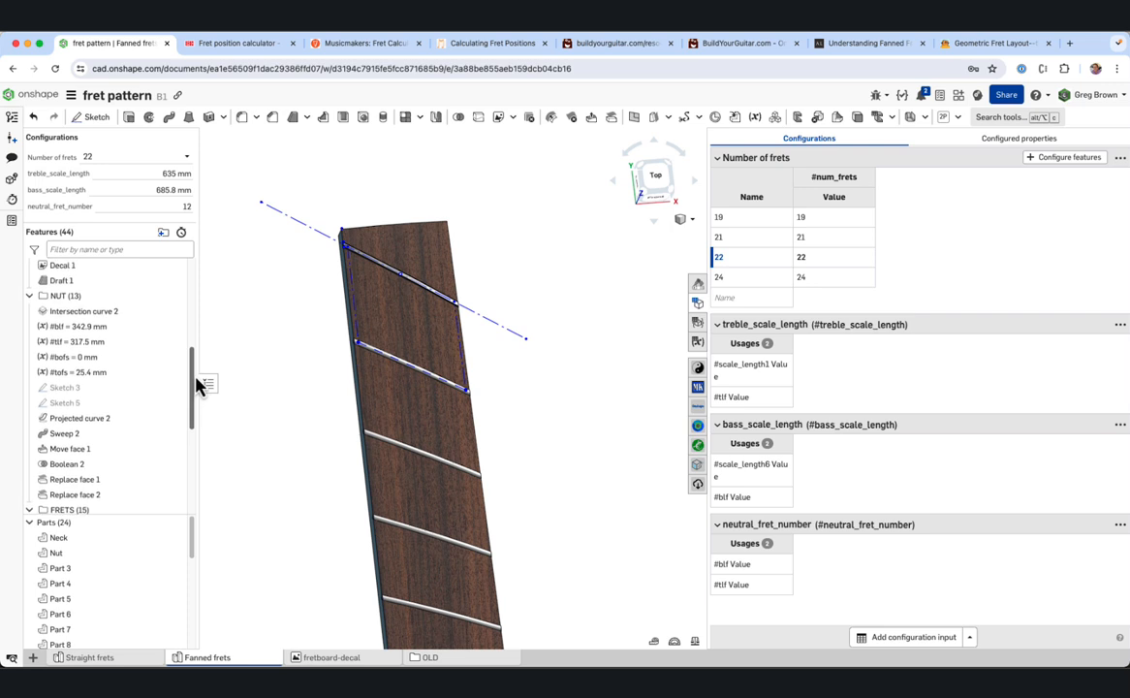
pyautogui.scroll(-2, 196, 393)
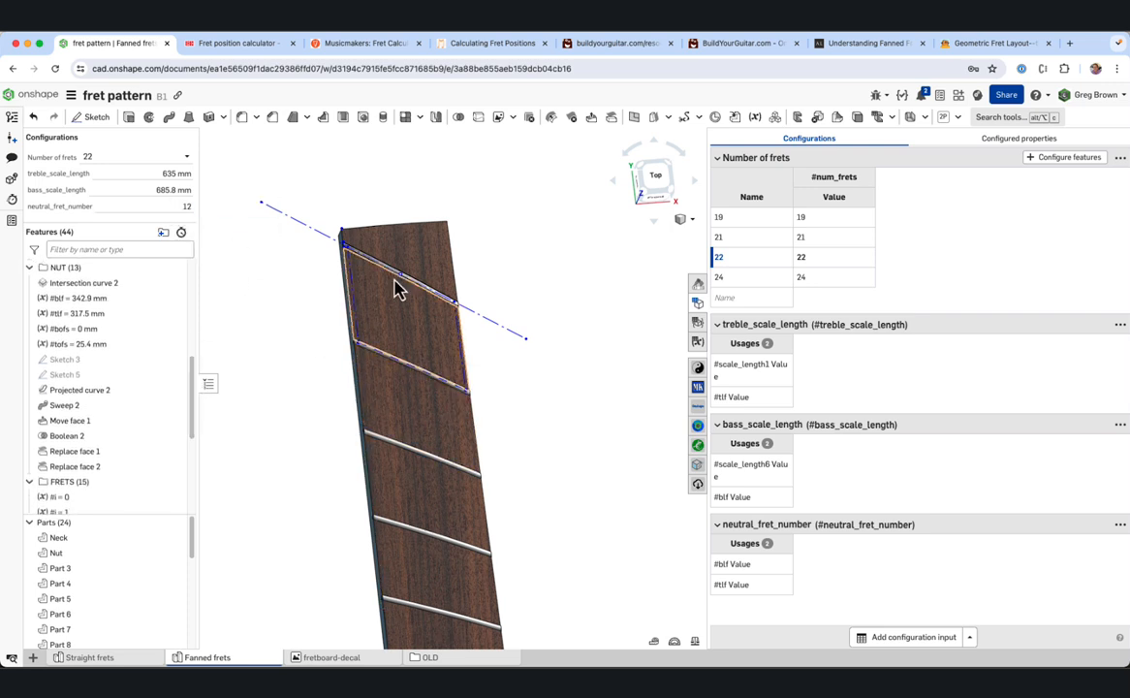
pyautogui.scroll(-3, 395, 277)
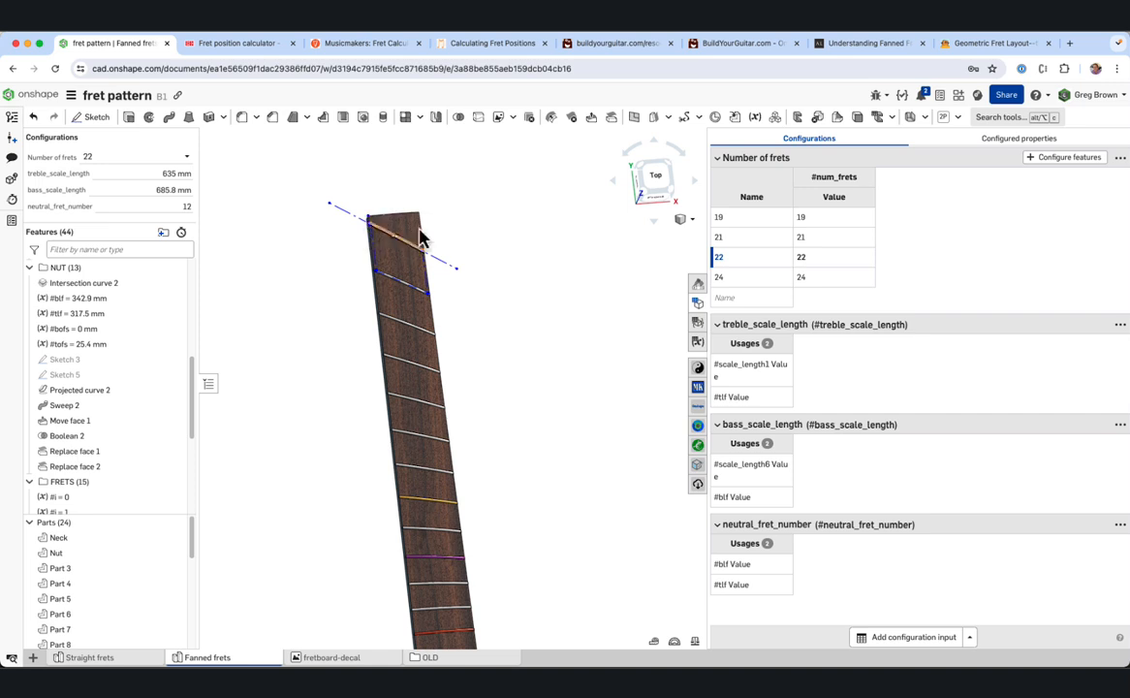
# Highlight the angled construction line through the nut, examine its direction across the fretboard, and clear the selection
pyautogui.click(449, 274)
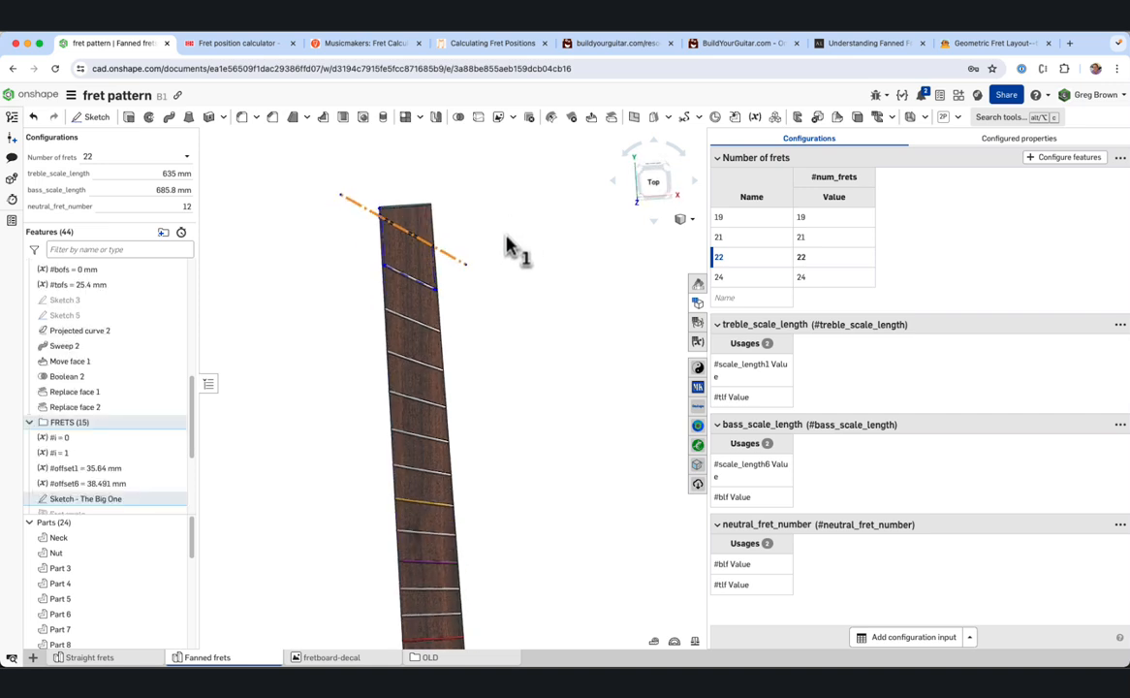
pyautogui.moveTo(507, 237)
pyautogui.mouseDown(button='right')
pyautogui.moveTo(505, 218)
pyautogui.moveTo(505, 226)
pyautogui.mouseUp(button='right')
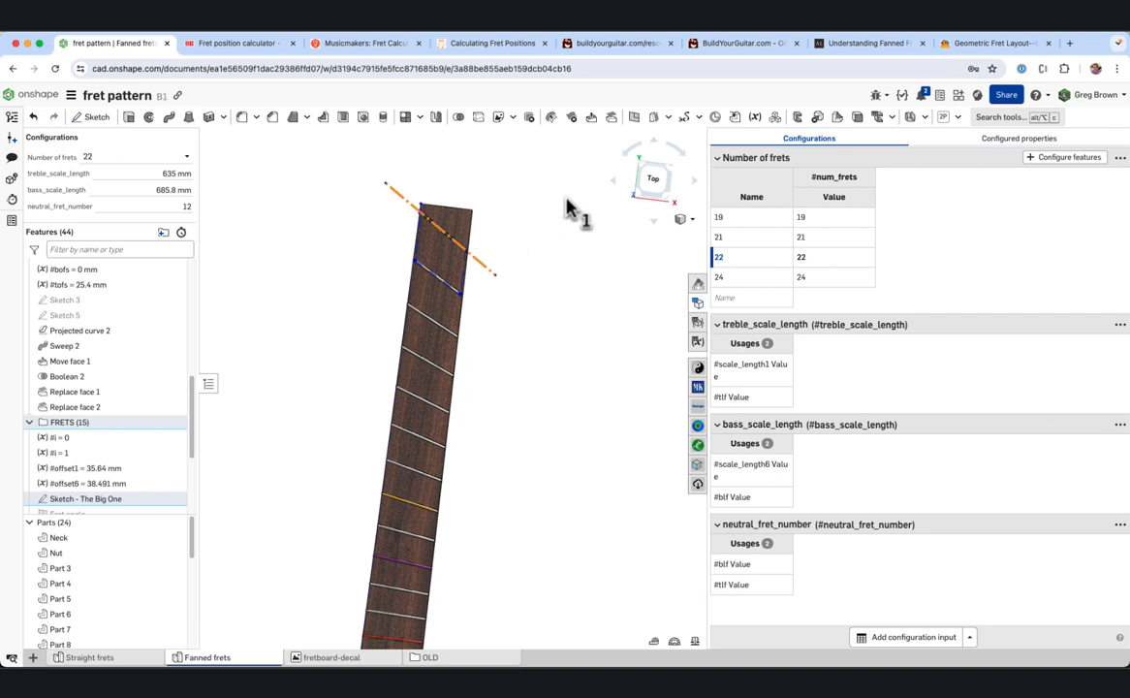
pyautogui.click(350, 280)
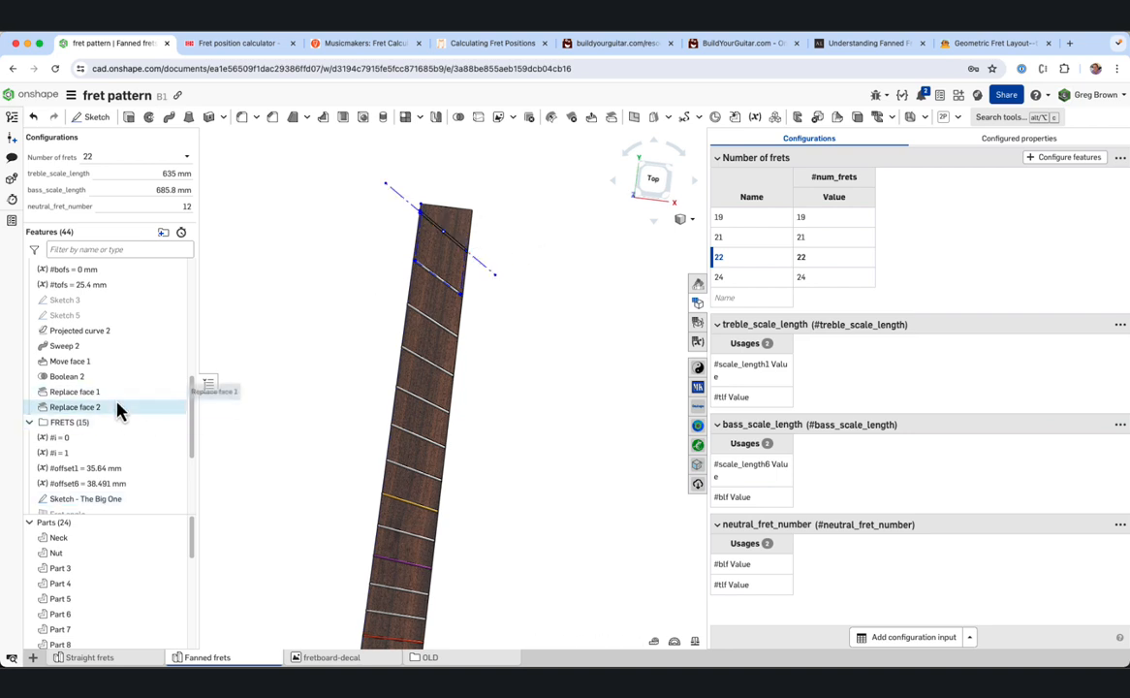
# Open Sketch 5 in top view, check the expression behind the nut's 12.7 mm offset dimension, and cancel the edit
pyautogui.rightClick(114, 330)
pyautogui.click(146, 355)
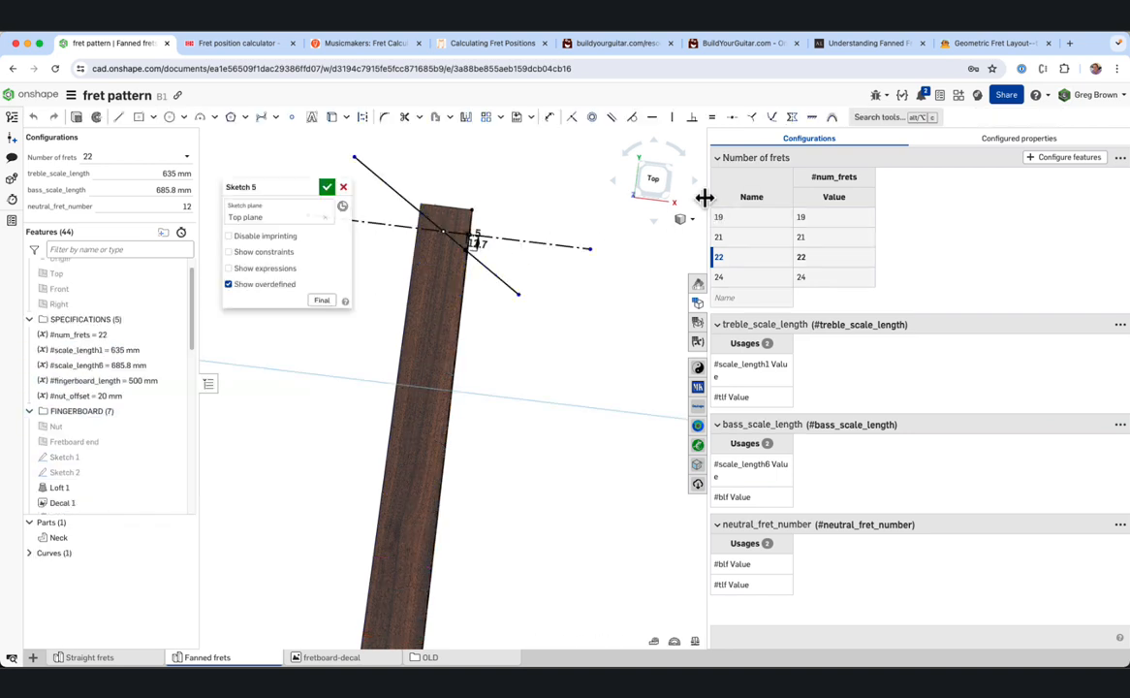
pyautogui.click(655, 182)
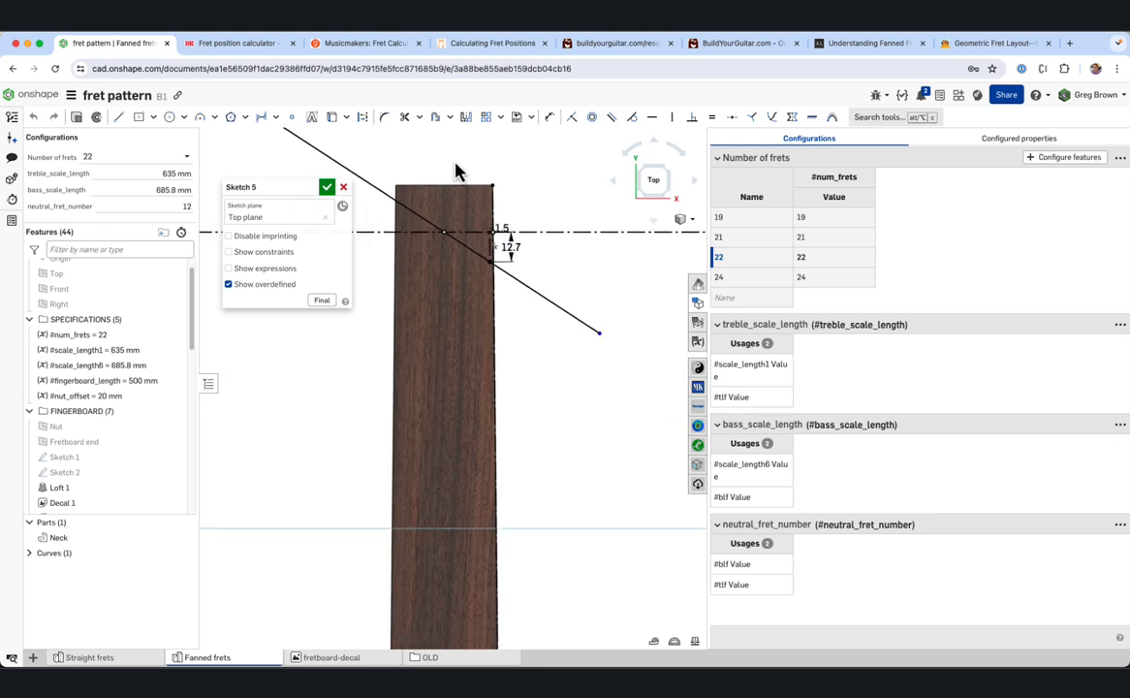
pyautogui.scroll(3, 460, 174)
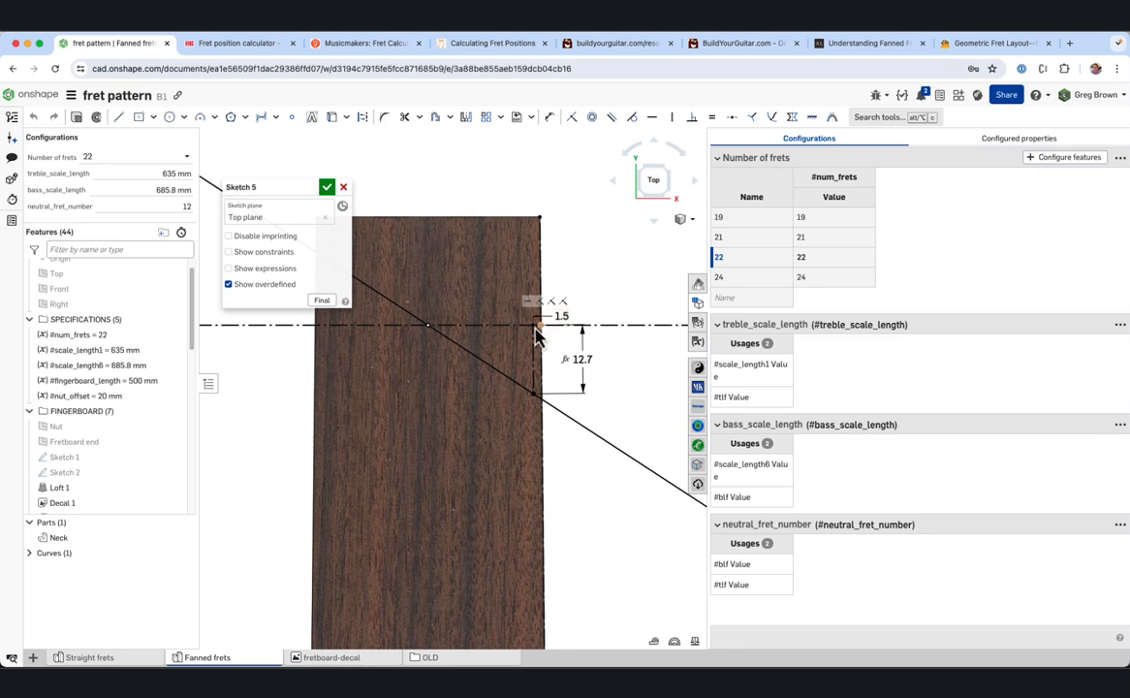
pyautogui.doubleClick(581, 358)
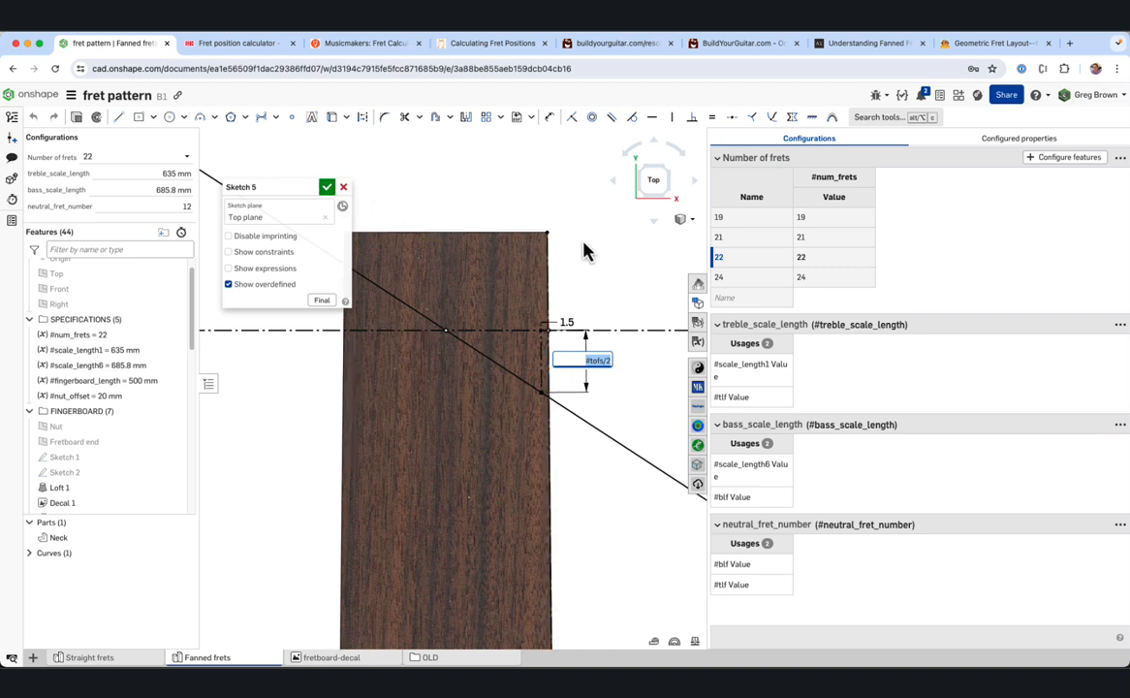
pyautogui.click(344, 190)
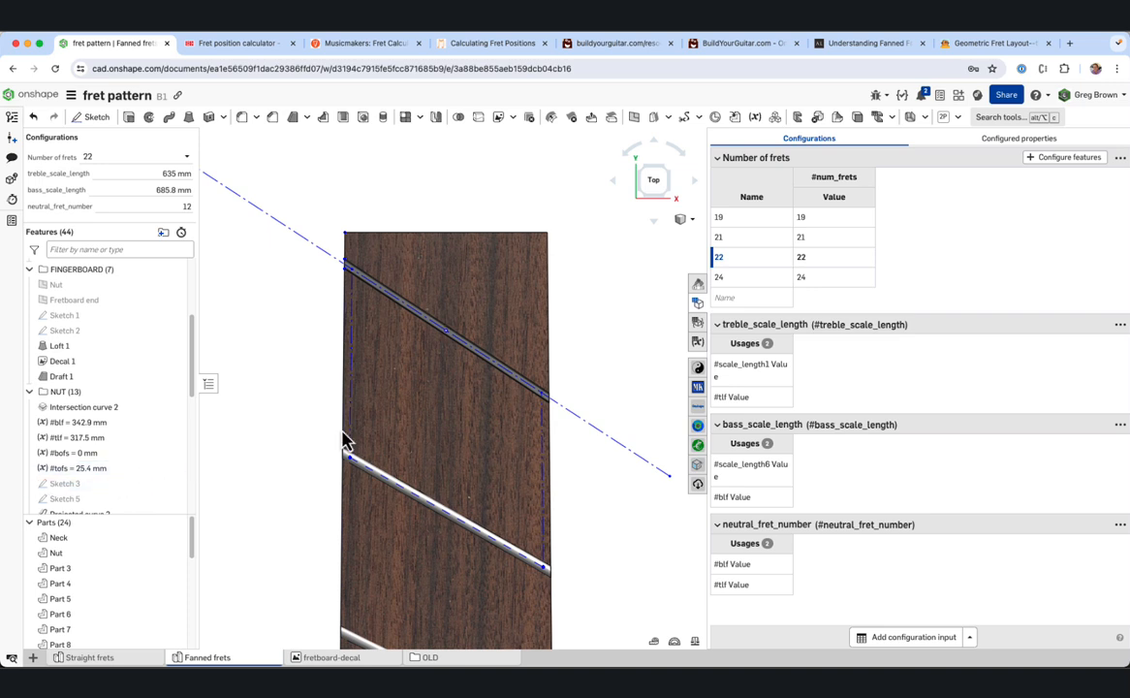
# Show the Fanned frets variable table and widen both the table and its Value column to fit long expressions
pyautogui.click(700, 343)
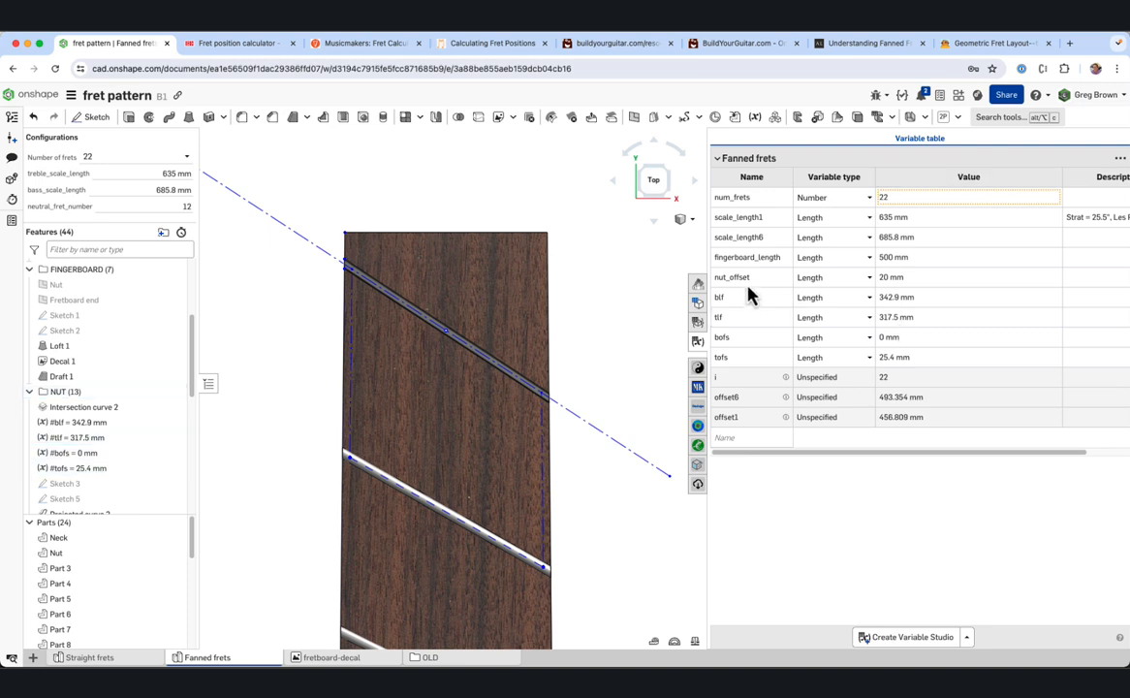
pyautogui.click(915, 298)
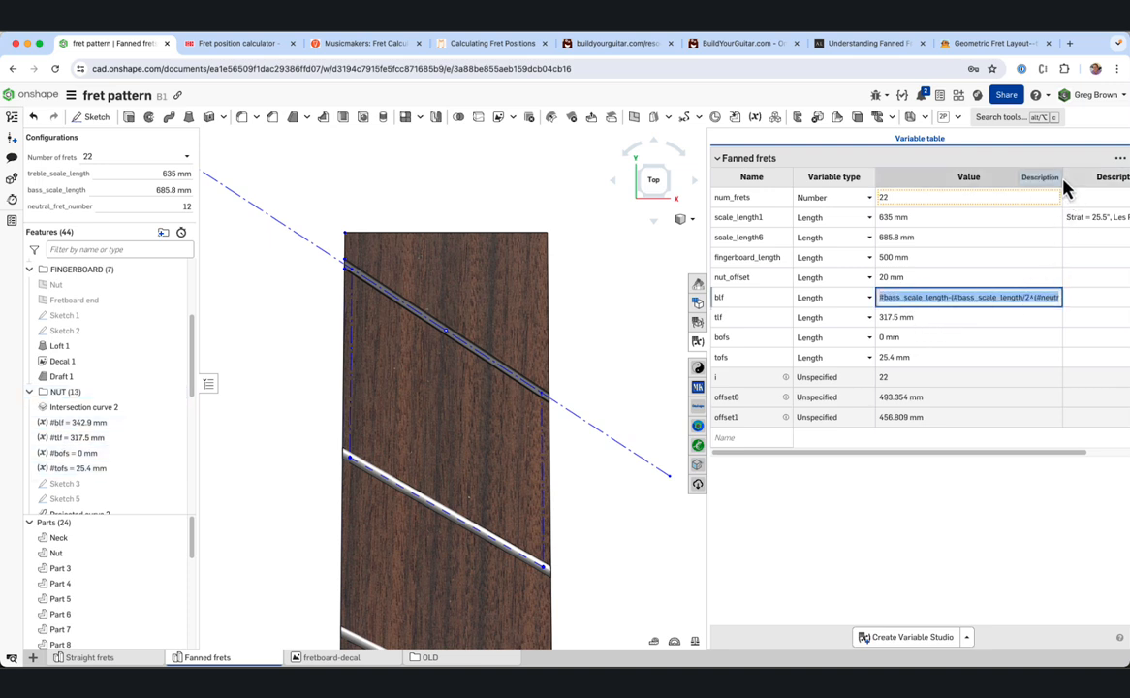
pyautogui.moveTo(1061, 174); pyautogui.dragTo(1098, 177)
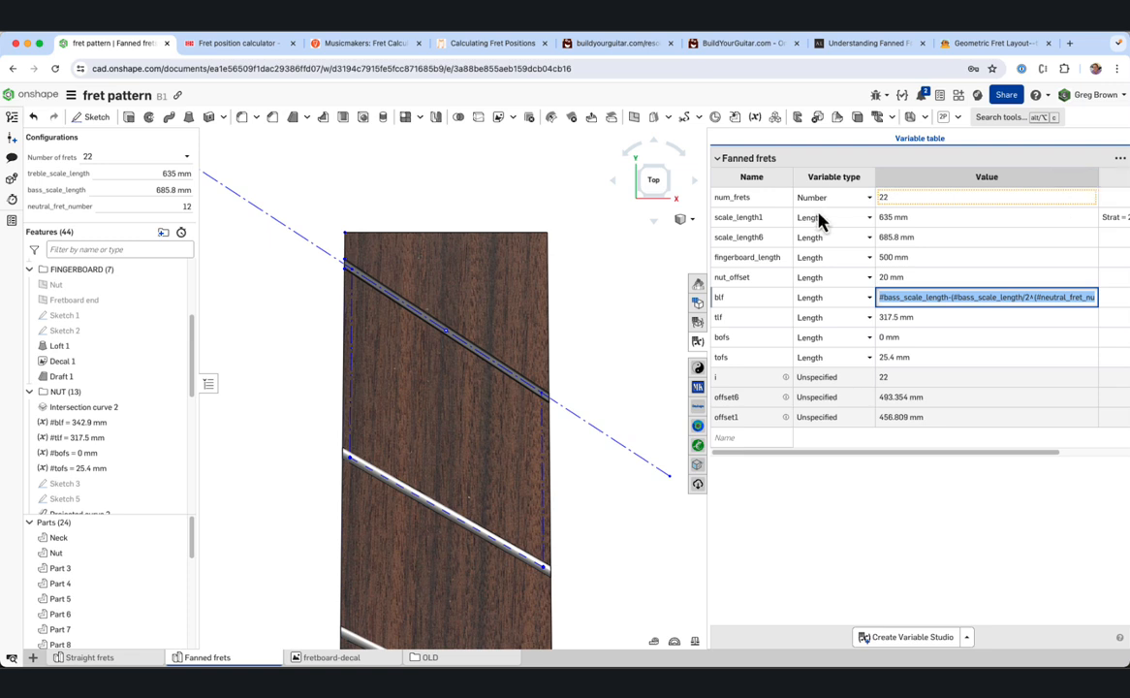
pyautogui.moveTo(706, 228); pyautogui.dragTo(618, 233)
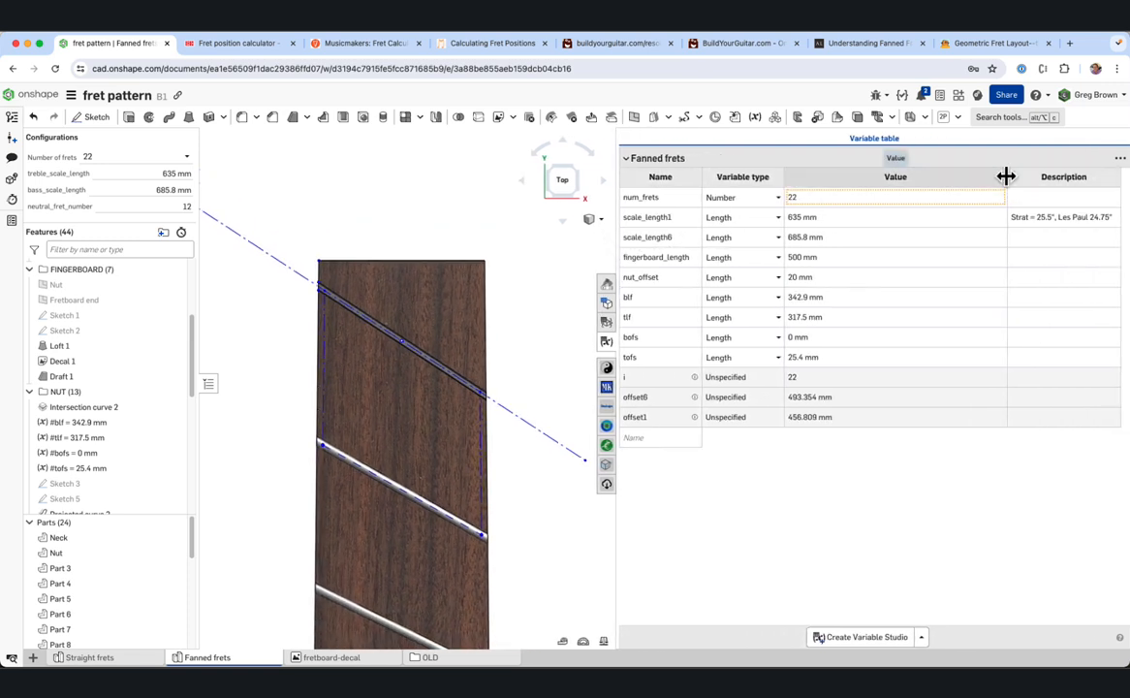
pyautogui.moveTo(1007, 177); pyautogui.dragTo(1058, 178)
# Examine the expressions behind blf and tlf, highlighting where #neutral_fret_number is used in the blf formula
pyautogui.click(845, 297)
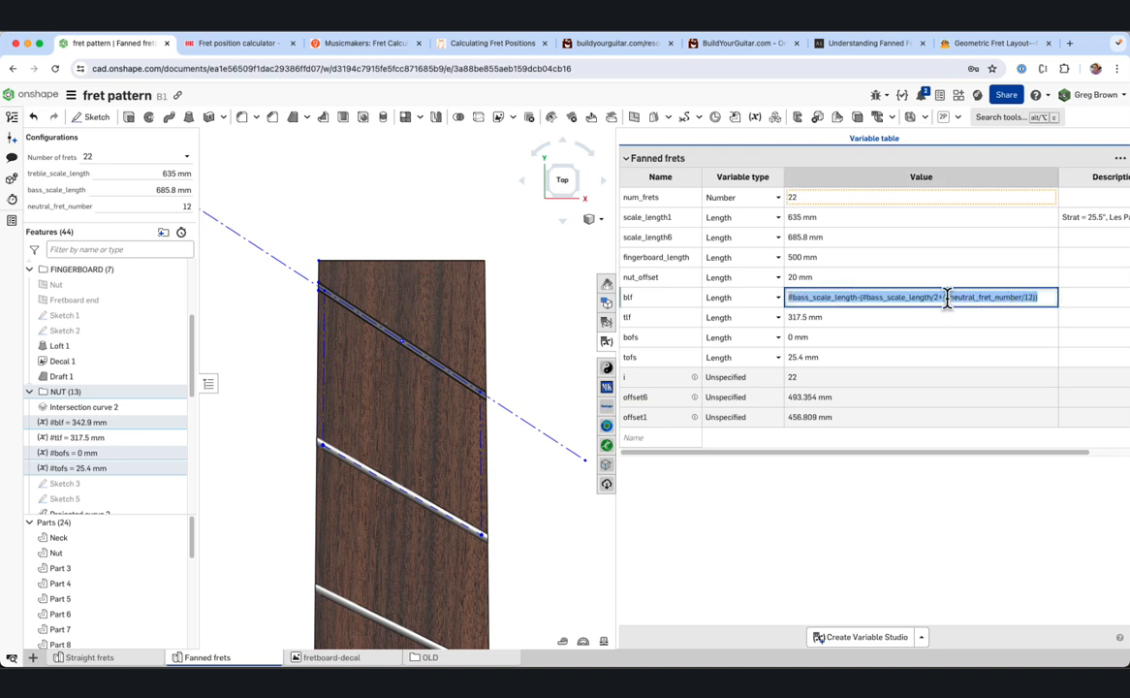
pyautogui.moveTo(946, 298); pyautogui.dragTo(1035, 301)
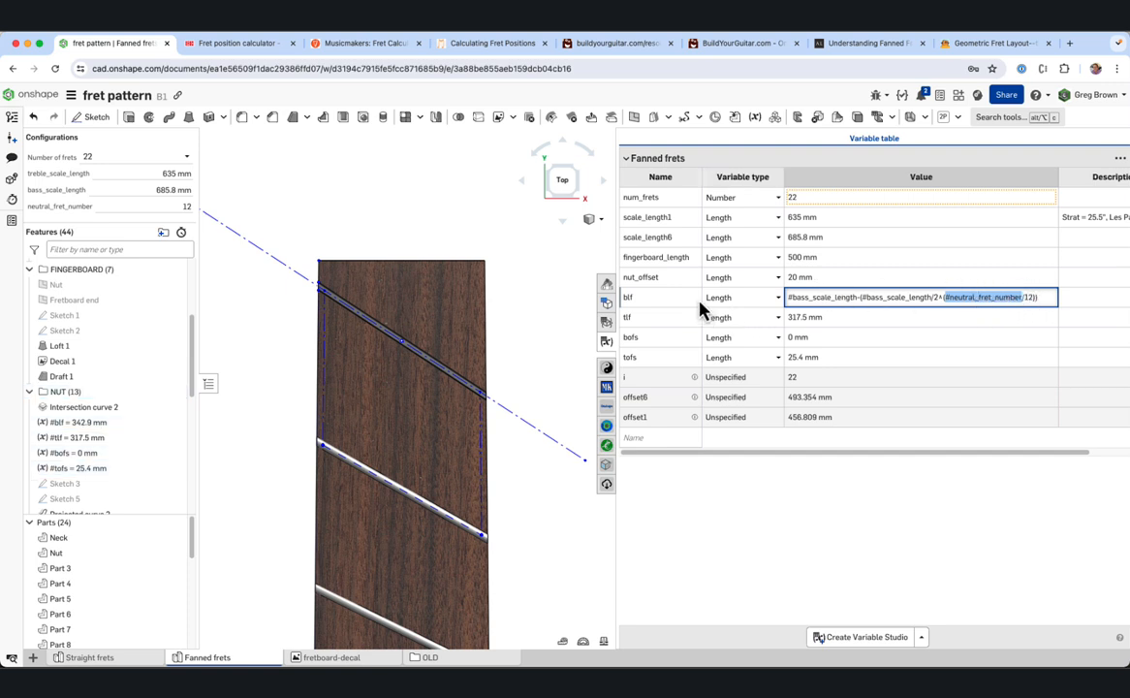
pyautogui.click(823, 321)
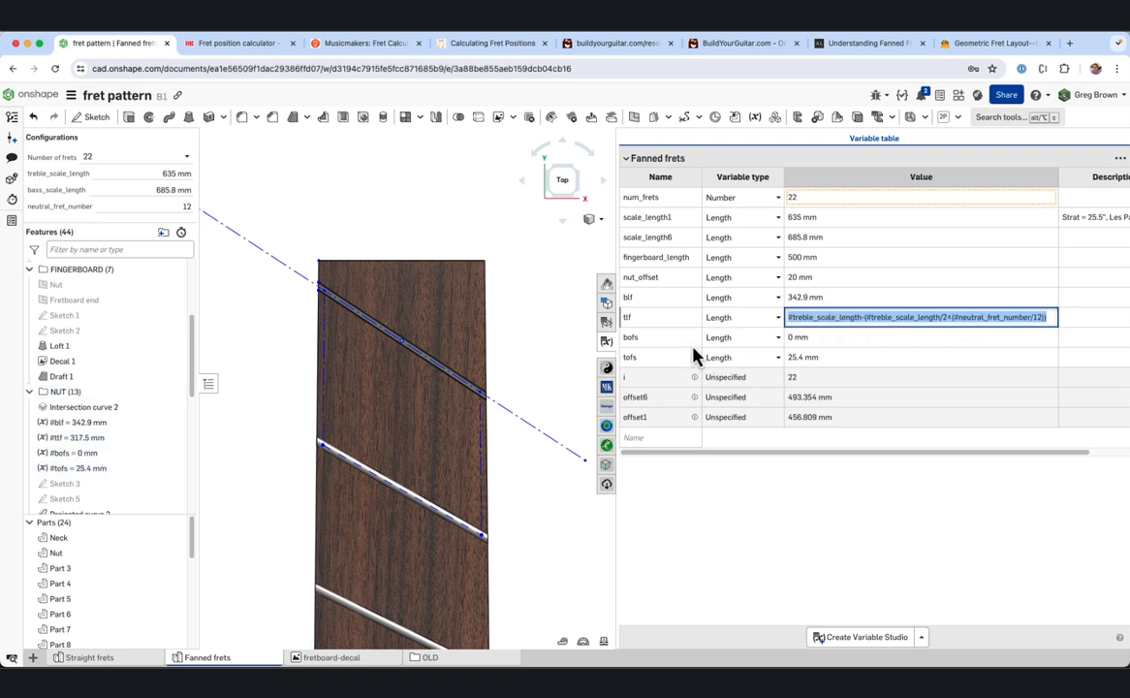
# Examine the conditional expression behind bofs, highlighting its #blf>#tlf test, the 0mm result and the #tlf-#blf alternative
pyautogui.click(643, 345)
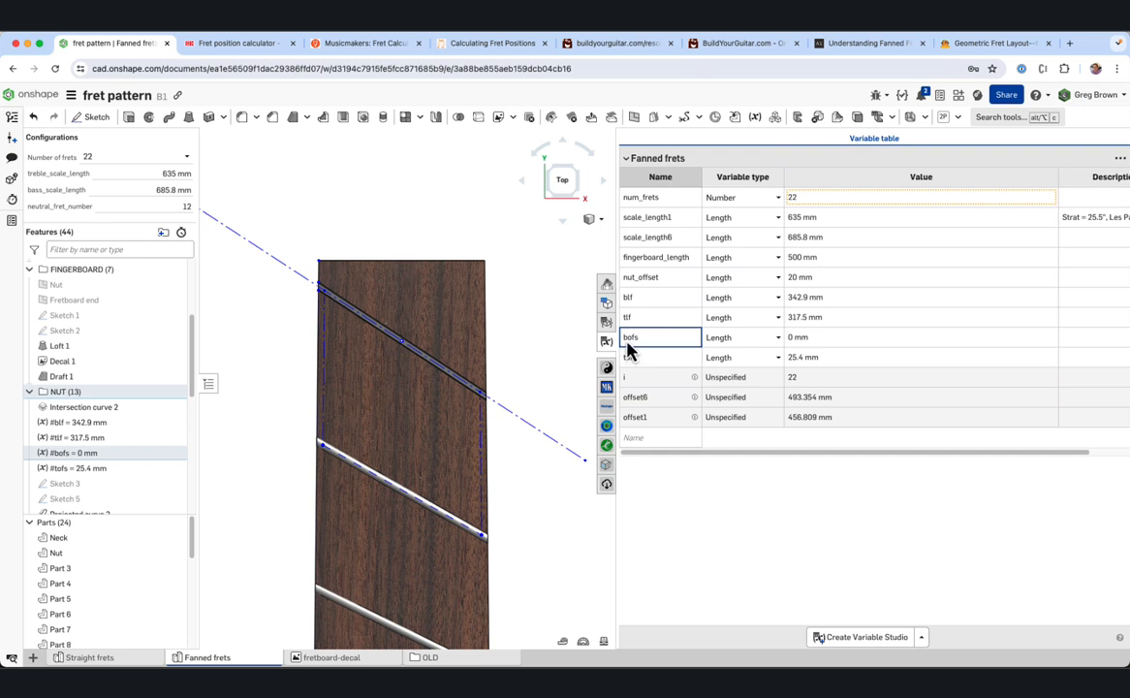
pyautogui.click(803, 341)
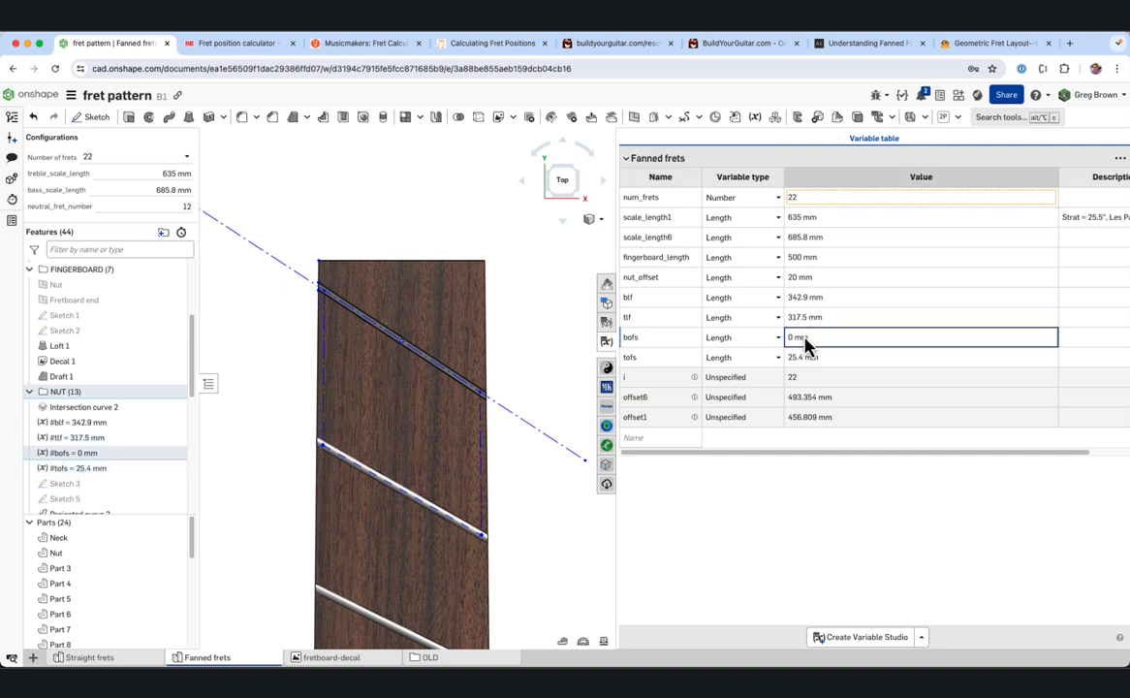
pyautogui.click(803, 337)
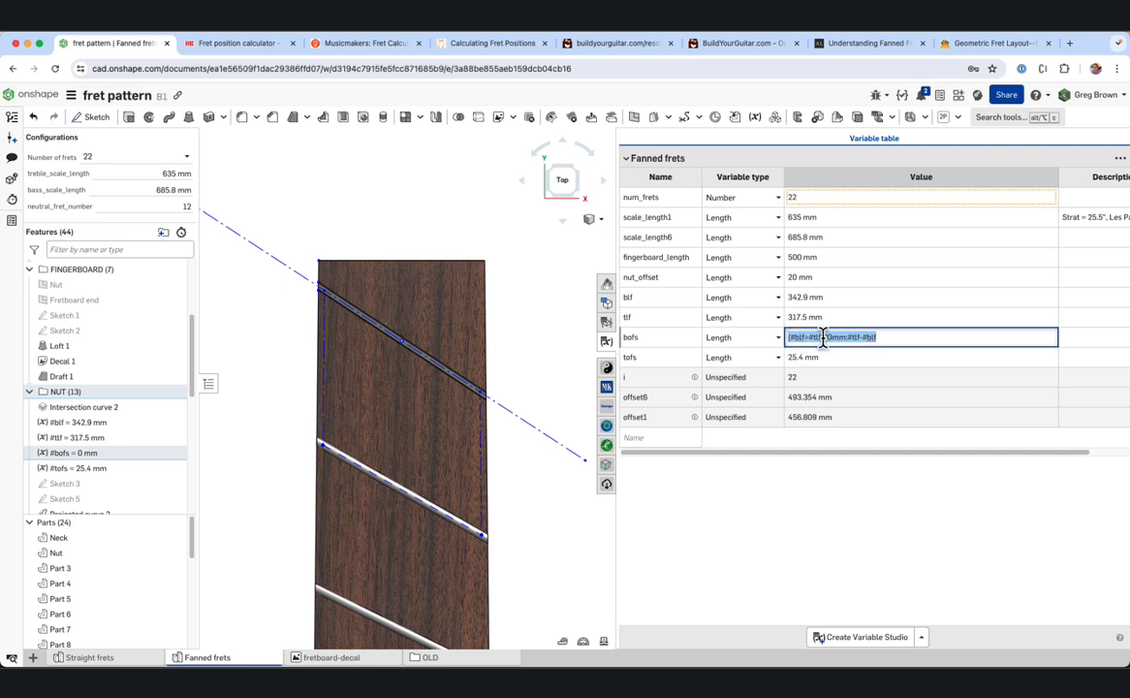
pyautogui.click(822, 337)
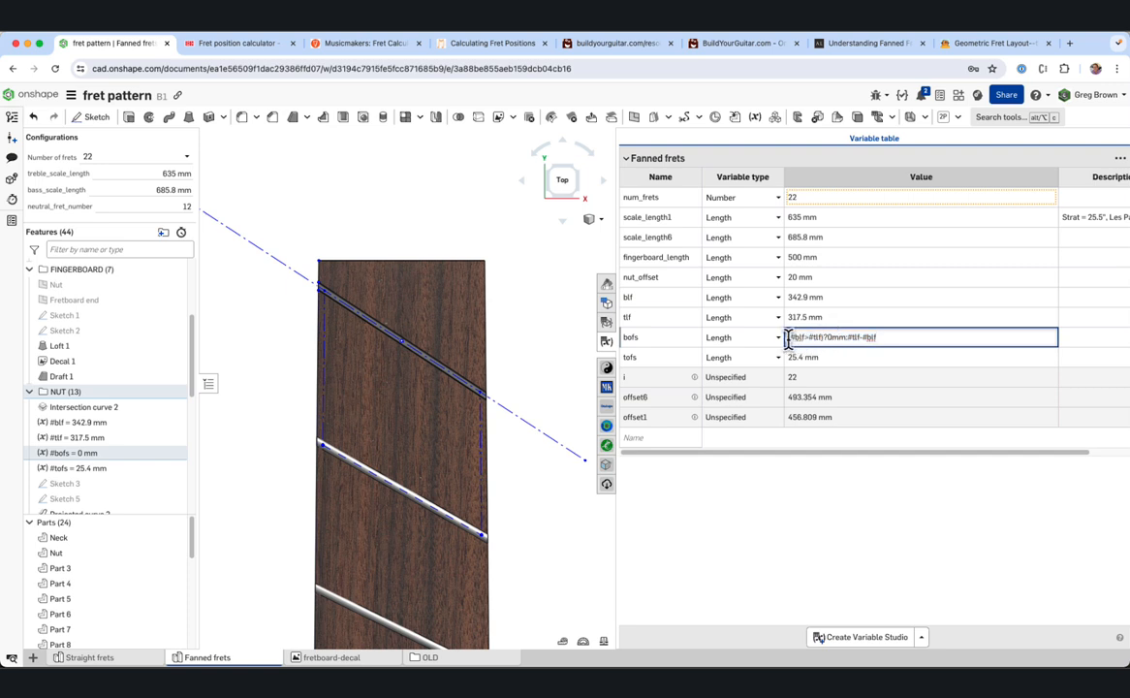
pyautogui.moveTo(788, 337); pyautogui.dragTo(819, 339)
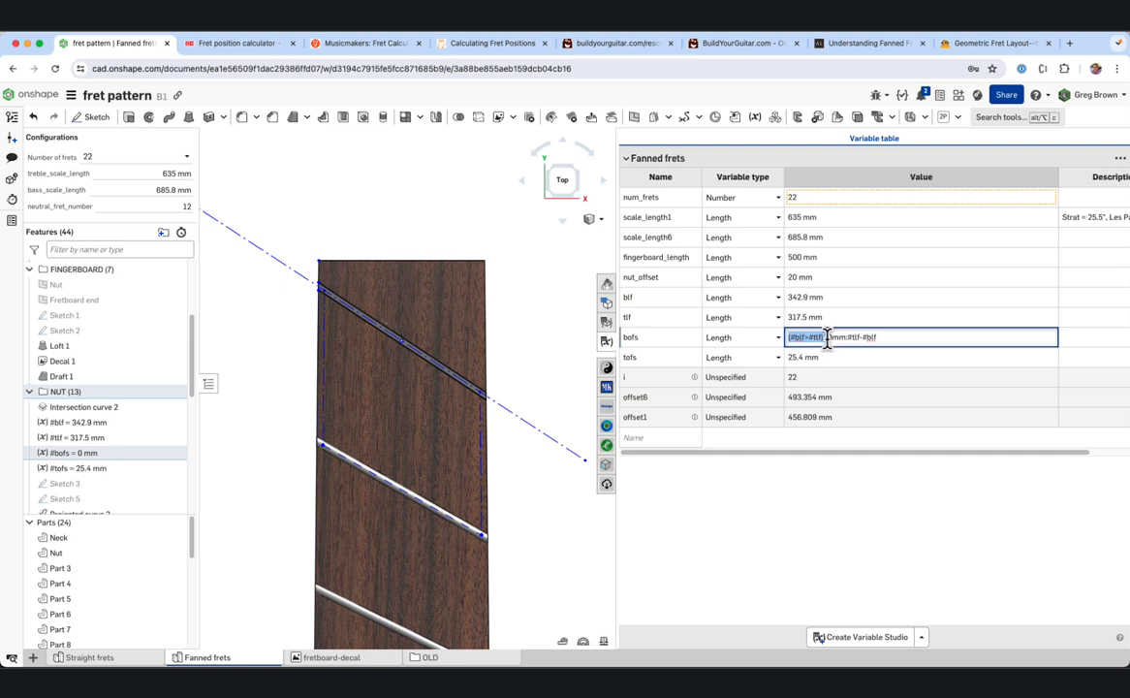
pyautogui.moveTo(828, 336); pyautogui.dragTo(842, 336)
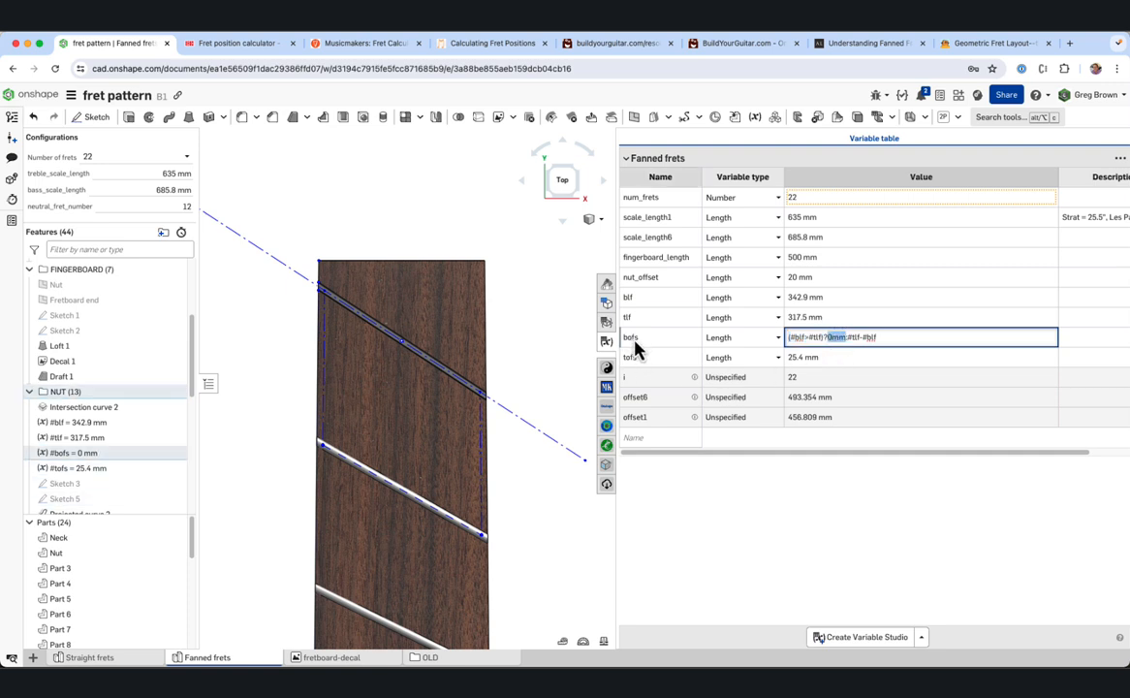
pyautogui.click(858, 337)
pyautogui.moveTo(854, 337); pyautogui.dragTo(877, 337)
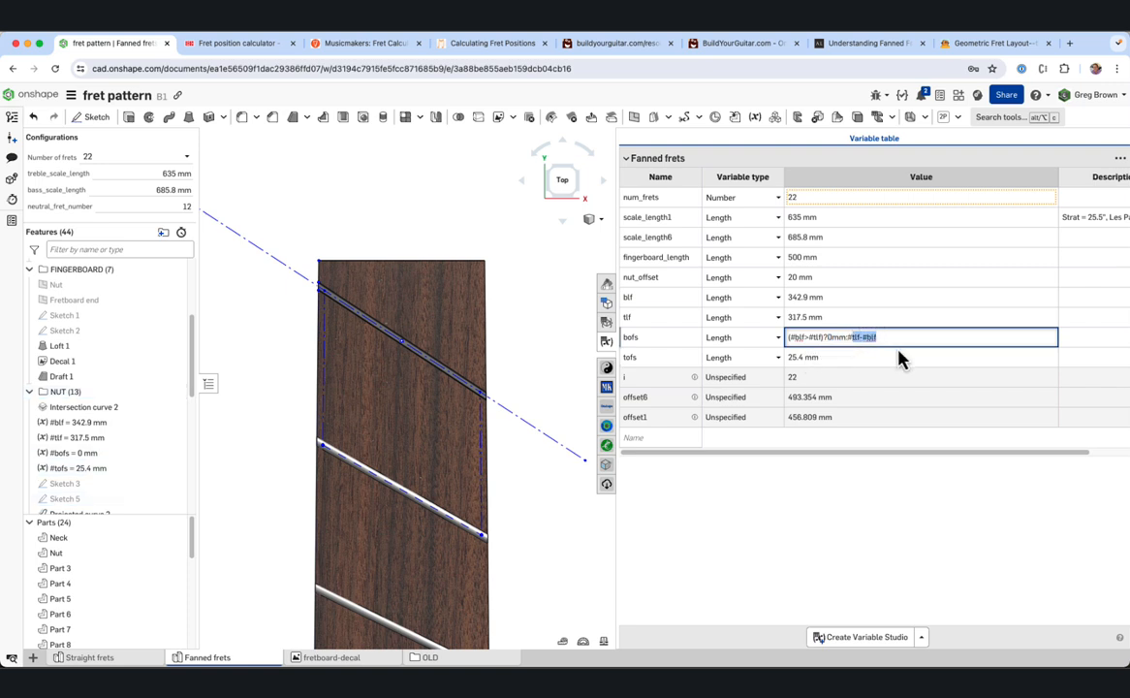
# Examine the conditional expression behind tofs, highlighting its (#blf-#tlf) alternative
pyautogui.click(865, 359)
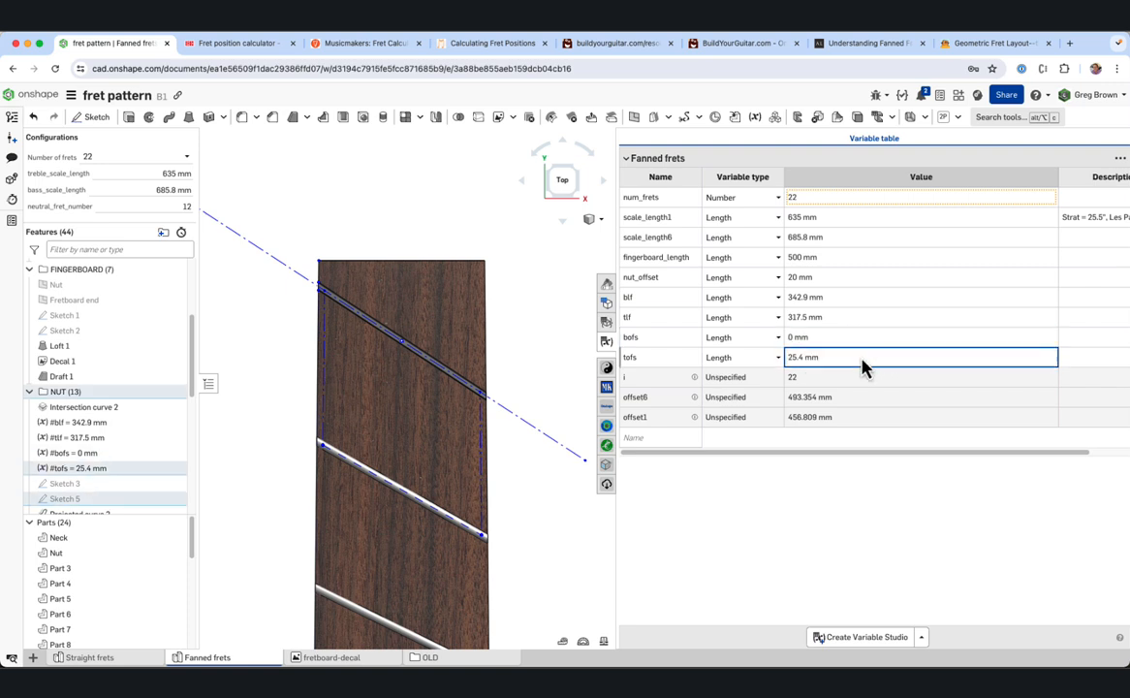
pyautogui.click(860, 358)
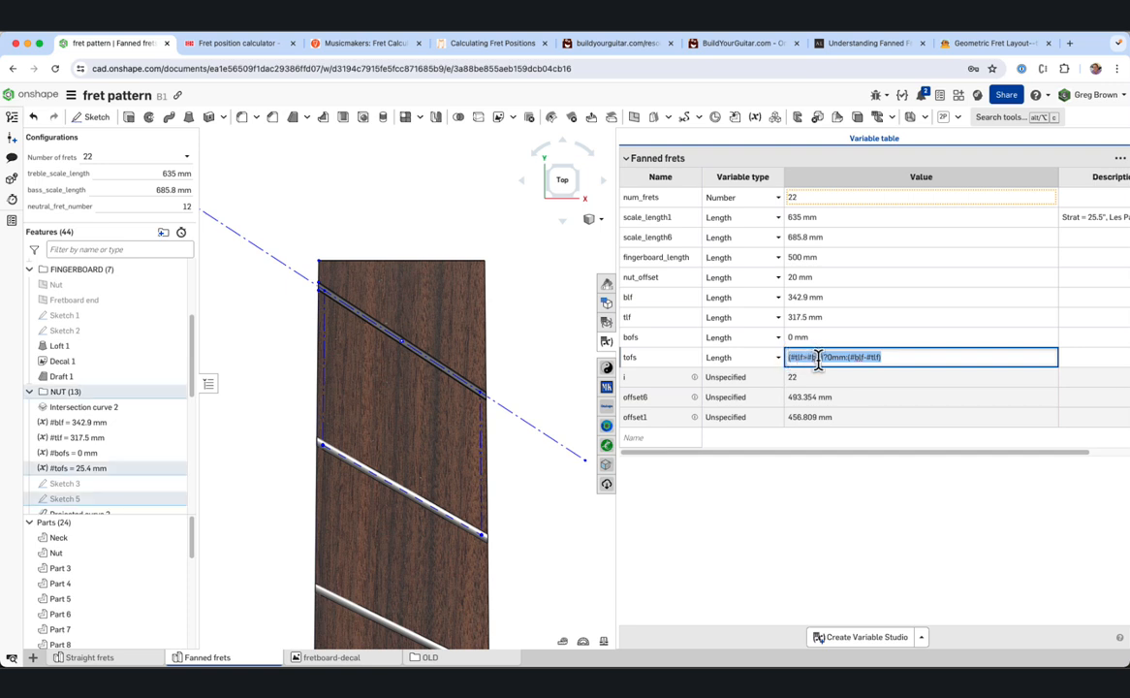
pyautogui.doubleClick(837, 357)
pyautogui.moveTo(849, 357); pyautogui.dragTo(882, 358)
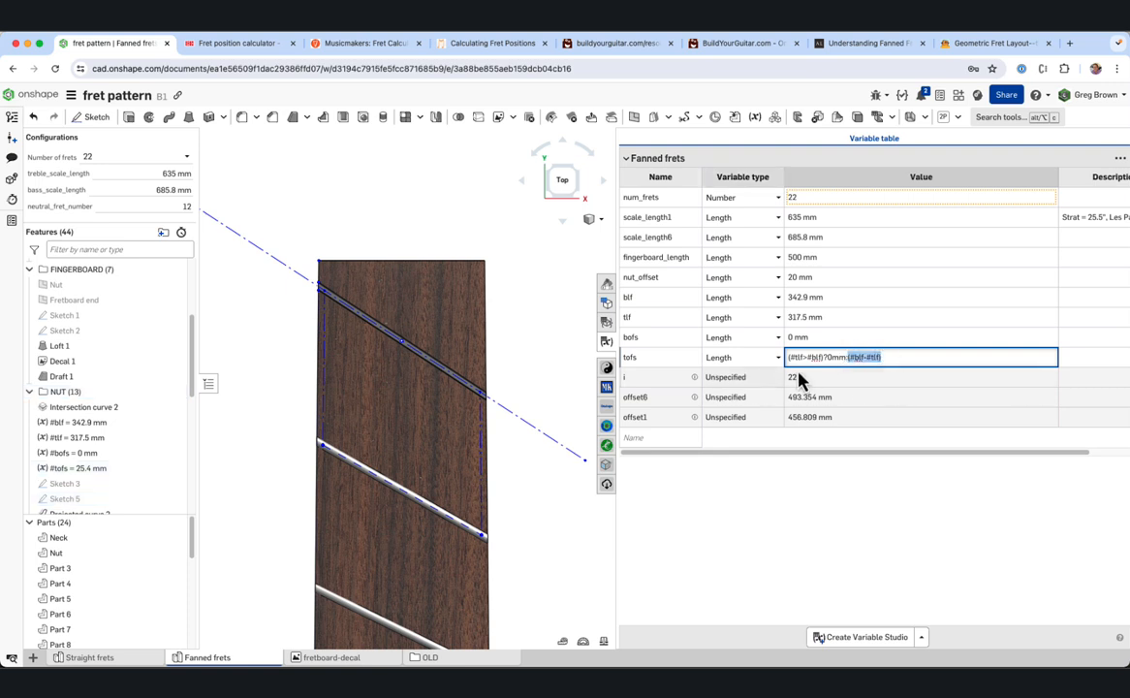
# Recheck the #blf>#tlf condition in the bofs expression against tofs, and leave the variable table unedited
pyautogui.click(871, 342)
pyautogui.doubleClick(870, 341)
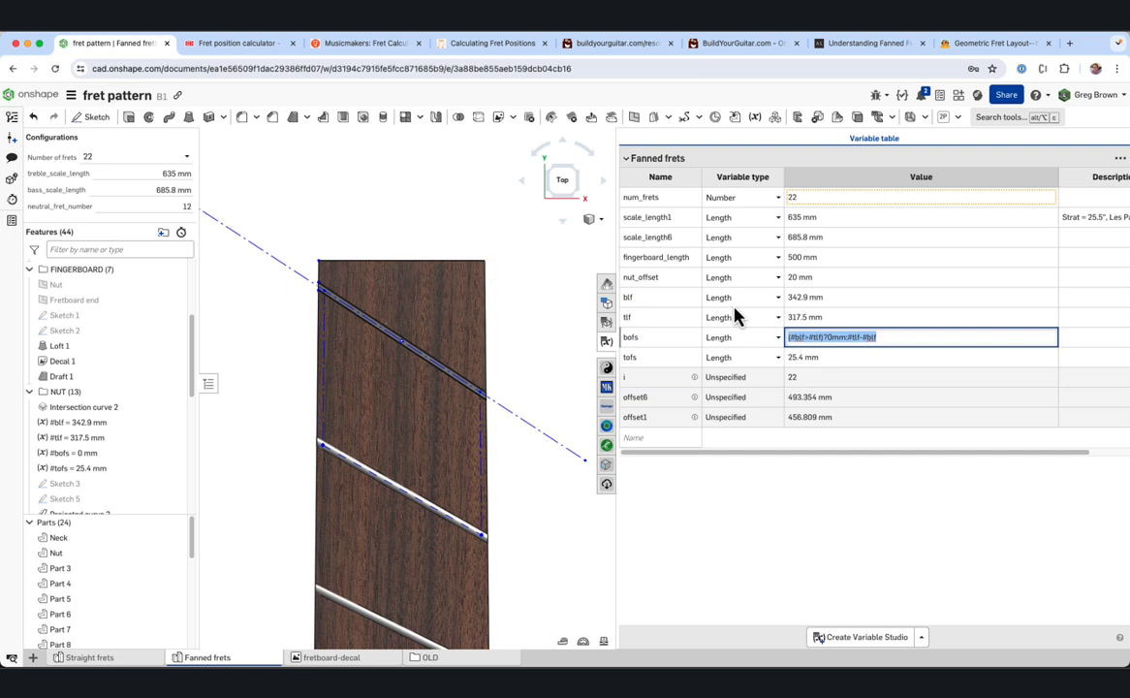
pyautogui.click(830, 335)
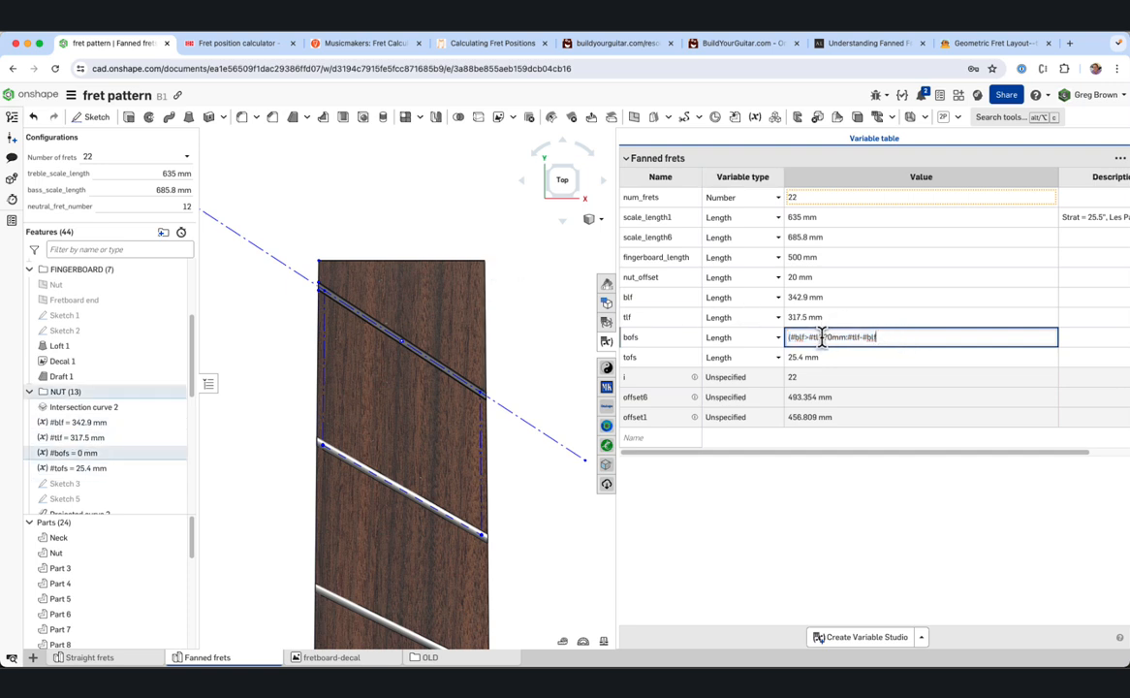
pyautogui.moveTo(823, 335); pyautogui.dragTo(782, 337)
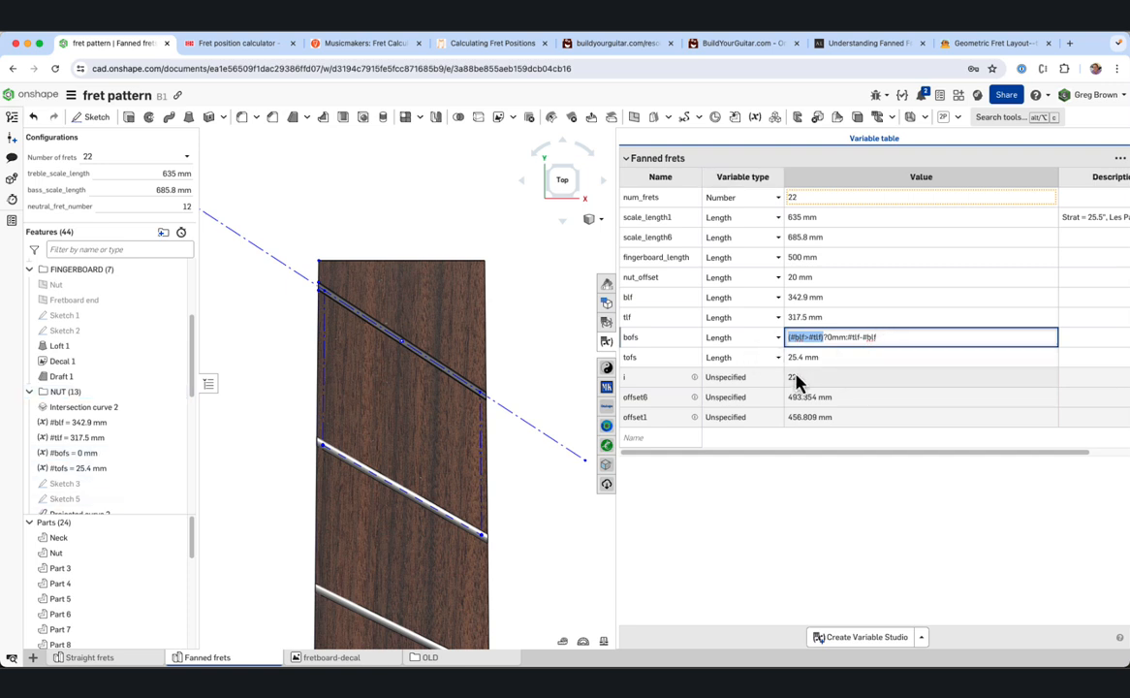
pyautogui.click(853, 362)
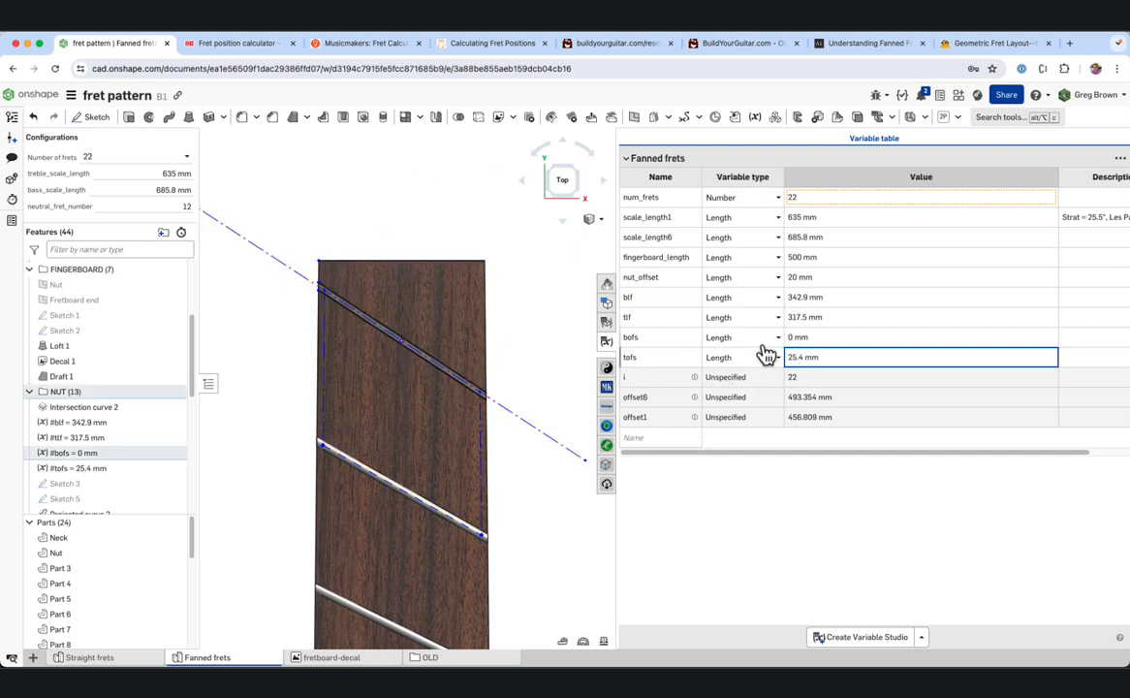
pyautogui.click(482, 448)
# Reopen Sketch 5, check the #tofs/2 expression behind the nut's vertical offset dimension, and cancel the sketch edit
pyautogui.scroll(5, 116, 485)
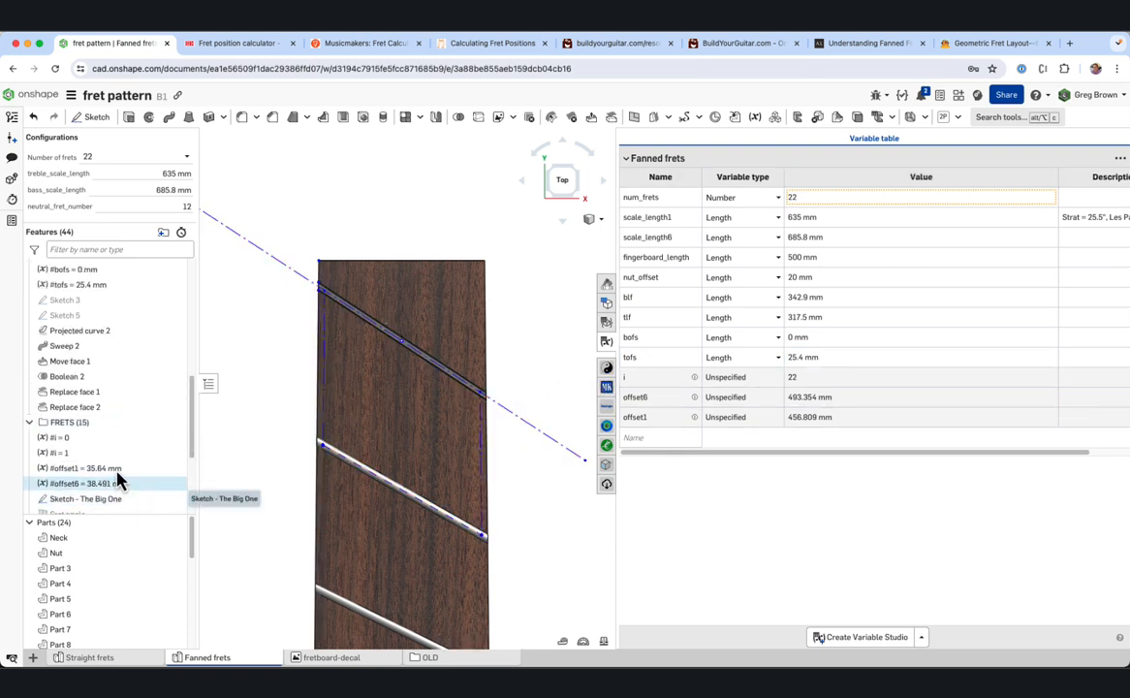
pyautogui.rightClick(121, 423)
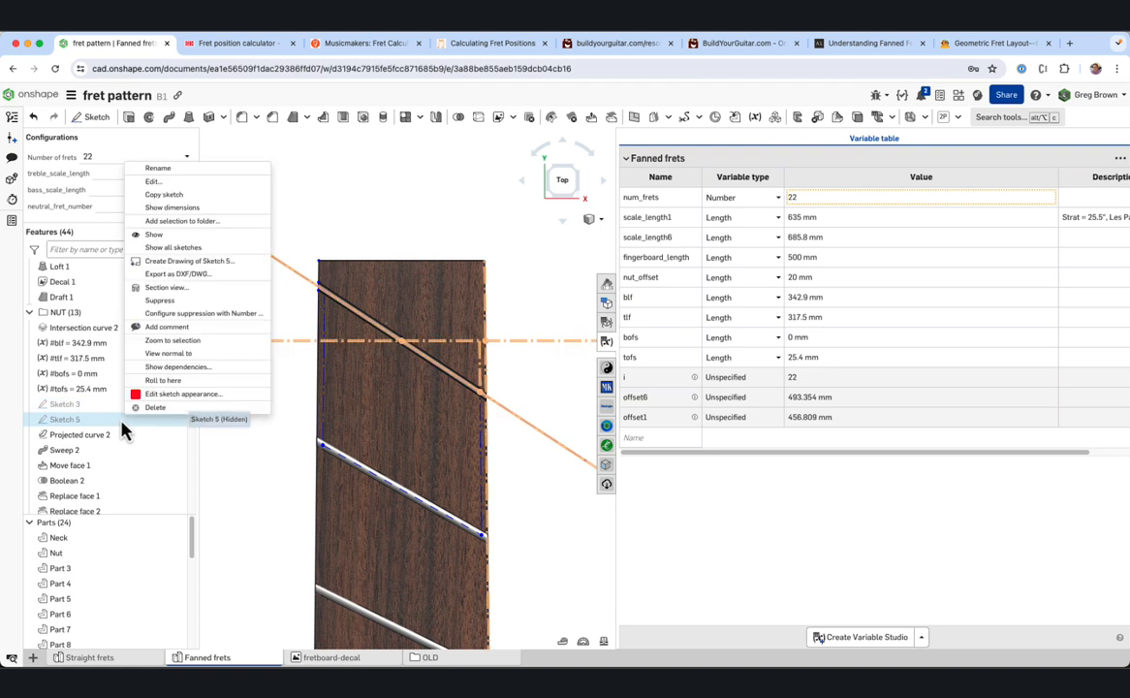
pyautogui.click(173, 184)
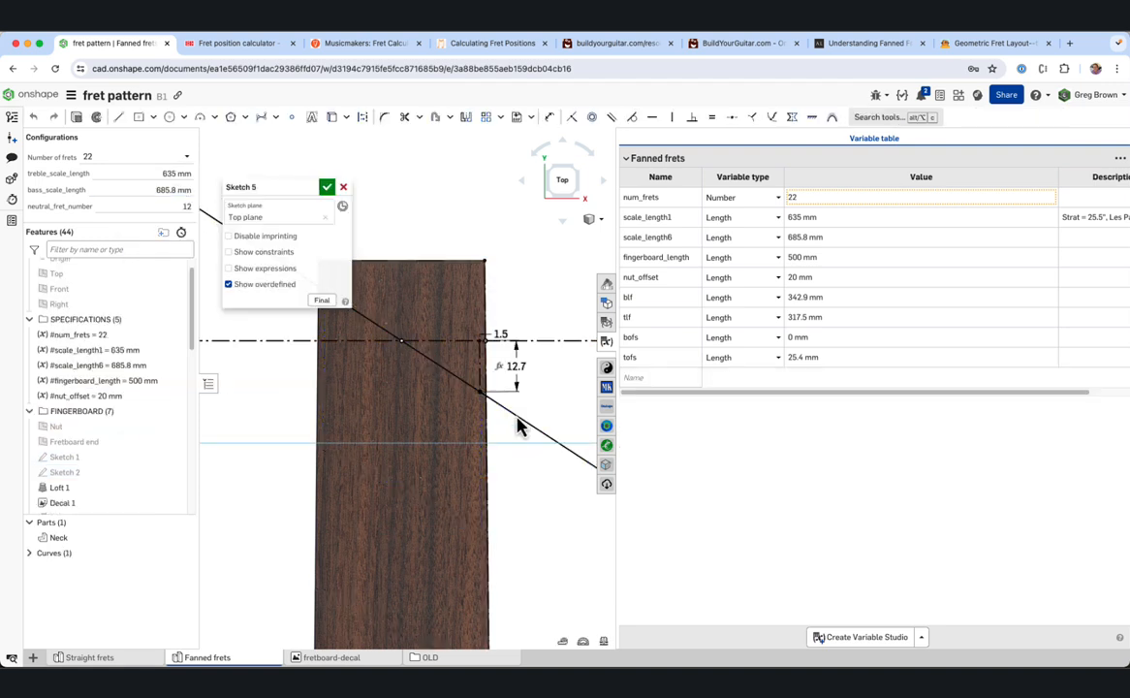
pyautogui.doubleClick(517, 366)
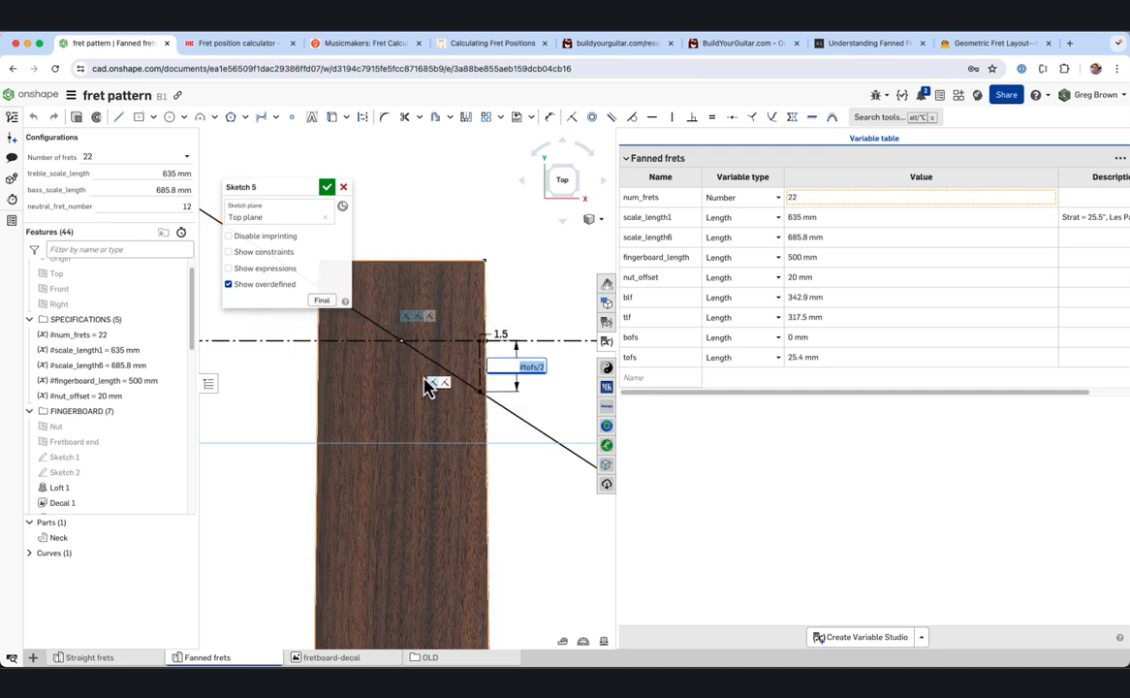
pyautogui.click(342, 188)
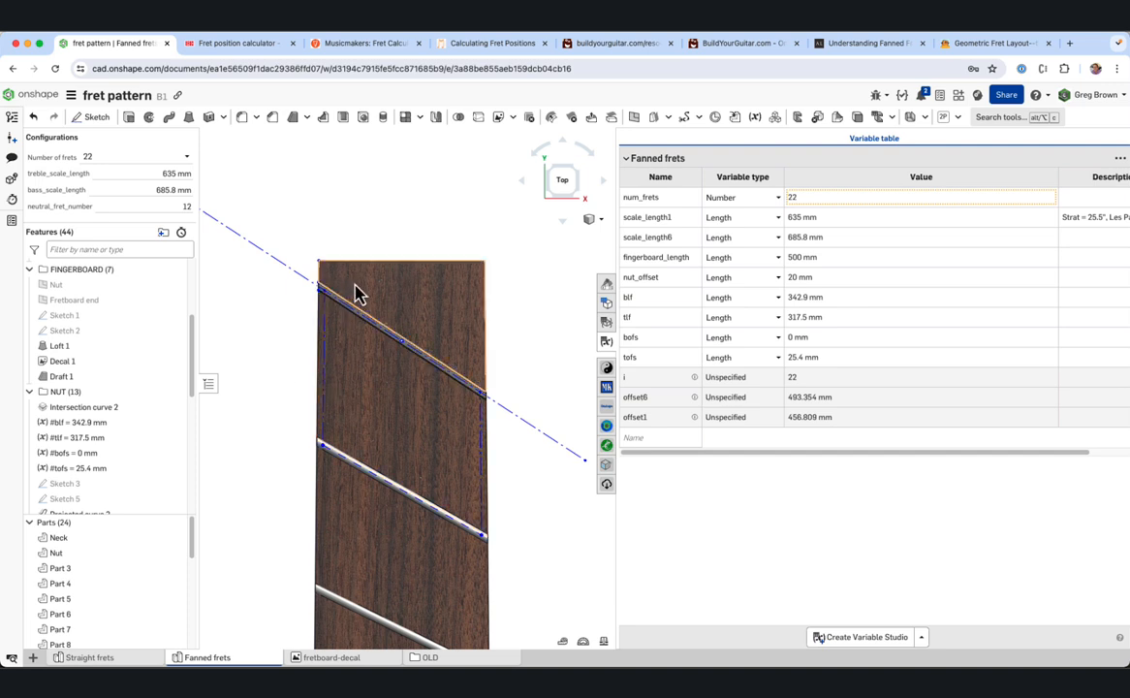
# Trace the neutral fret number input to its use in the tlf expression, highlighting #neutral_fret_number, and clear the selection
pyautogui.scroll(-3, 356, 296)
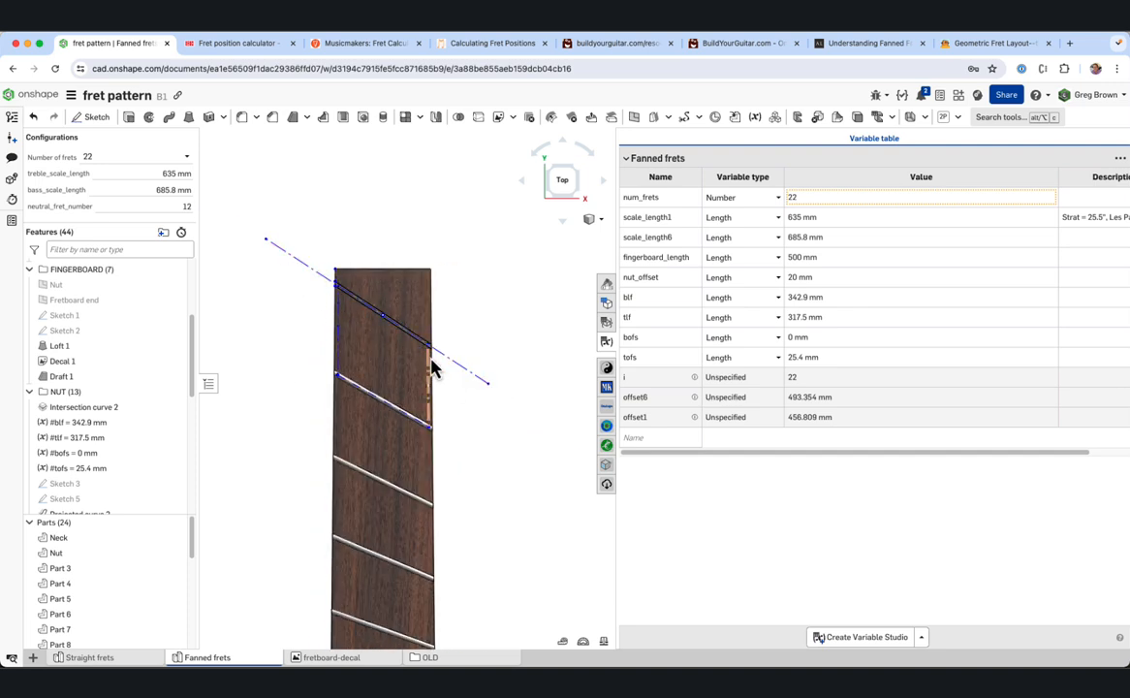
pyautogui.scroll(-3, 373, 271)
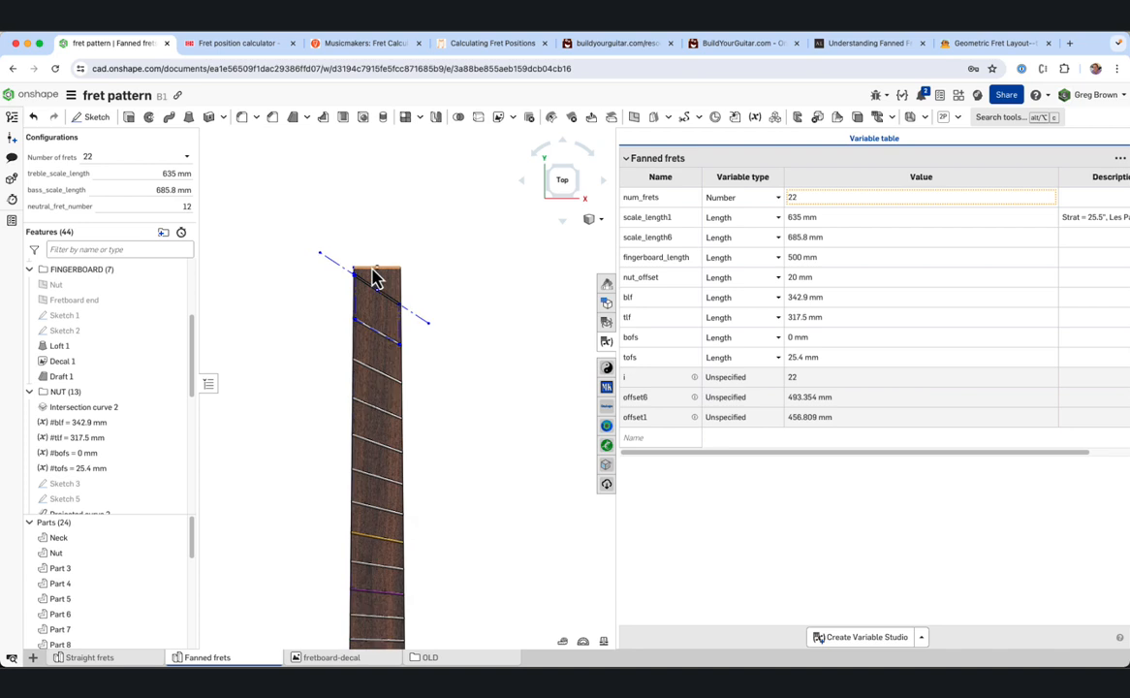
pyautogui.click(160, 206)
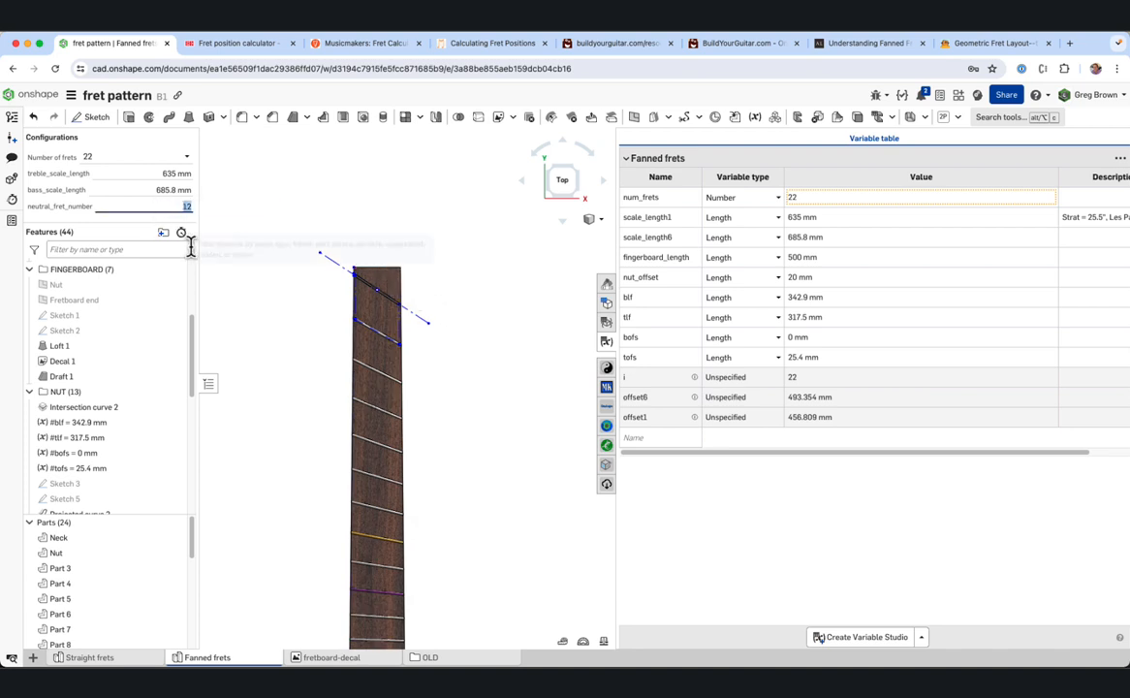
pyautogui.click(837, 317)
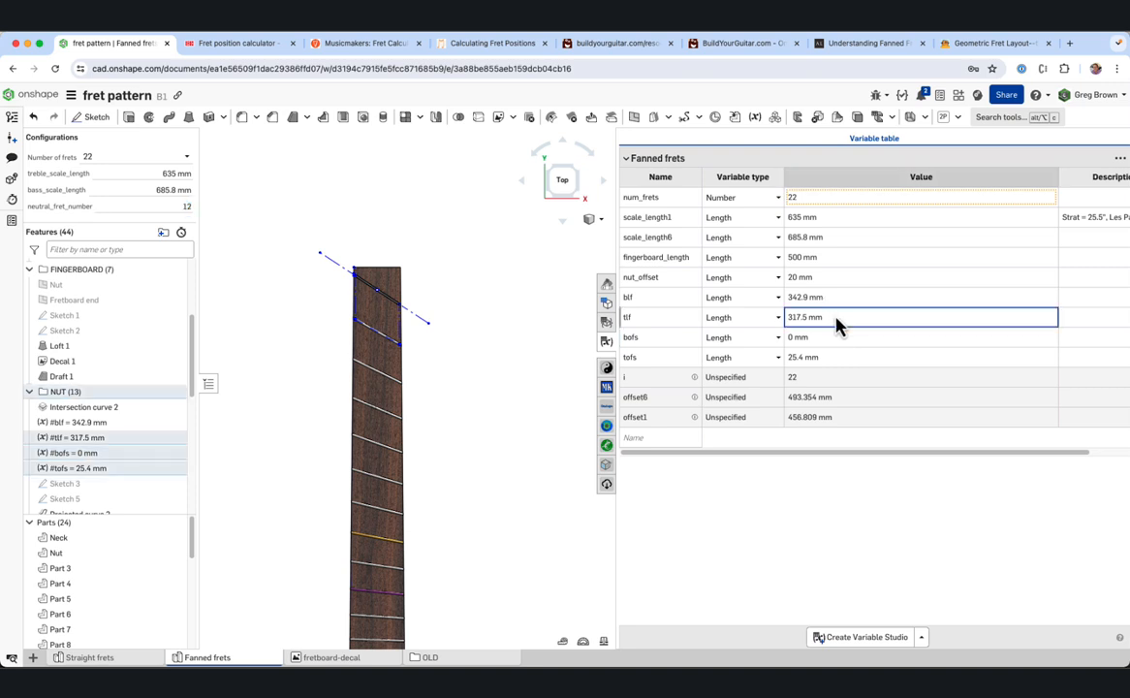
pyautogui.click(975, 317)
pyautogui.moveTo(1031, 317); pyautogui.dragTo(953, 317)
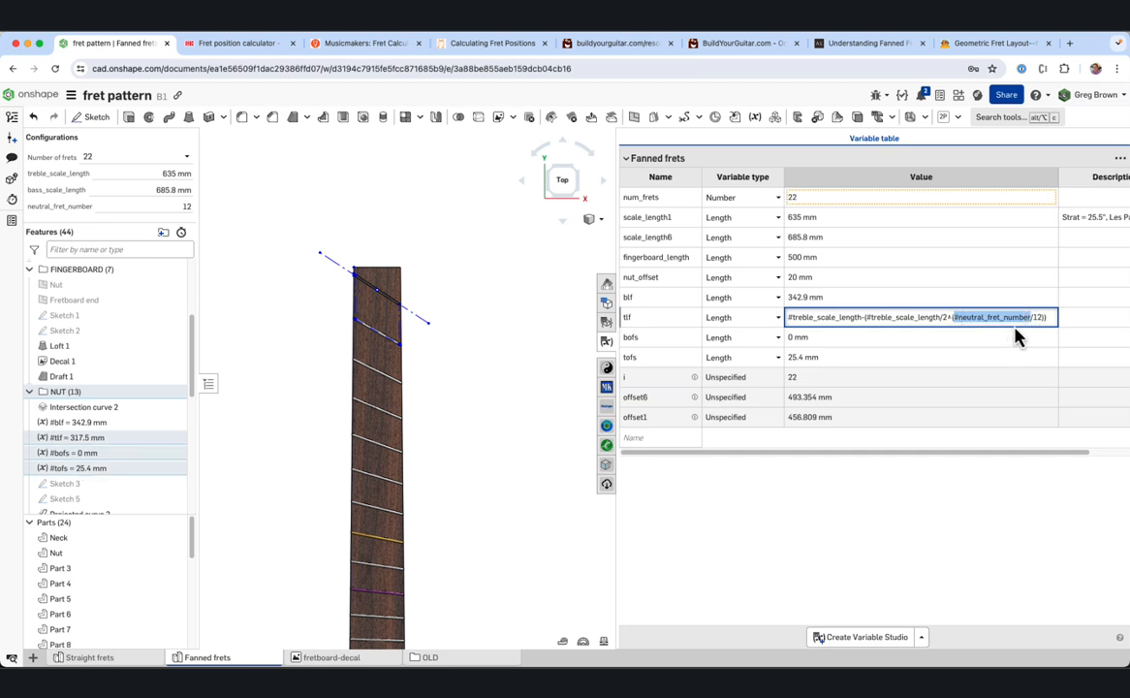
pyautogui.click(546, 309)
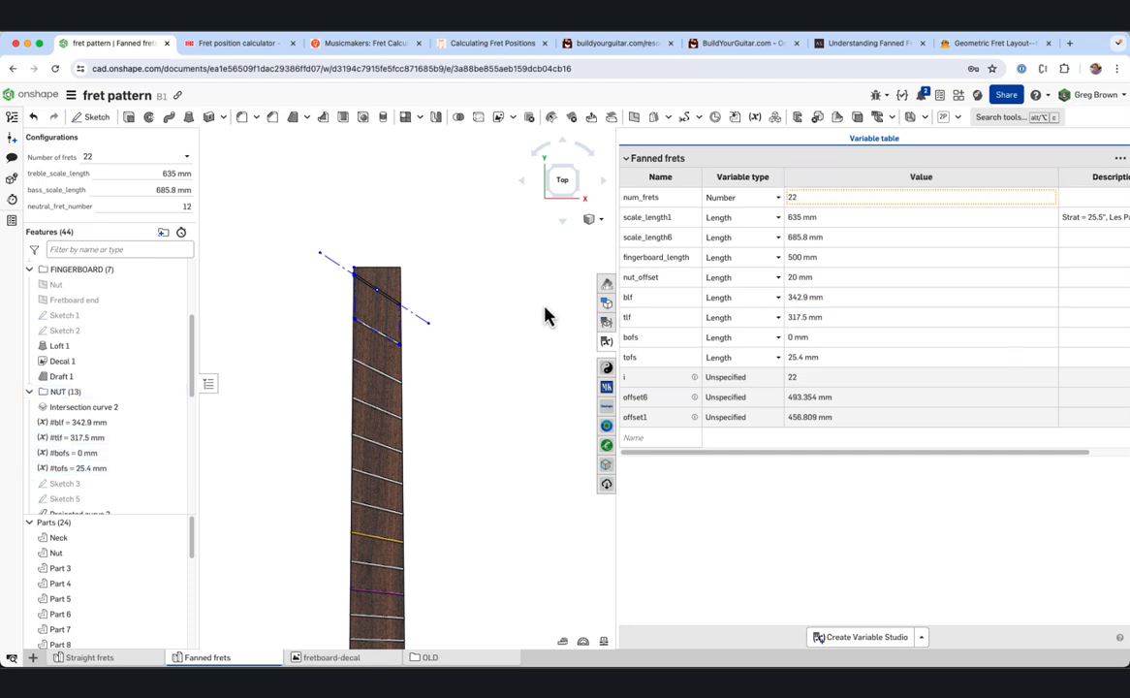
# Set the neutral fret number to 7 and inspect the fret angles along the regenerated fretboard
pyautogui.click(164, 206)
pyautogui.scroll(-1, 480, 362)
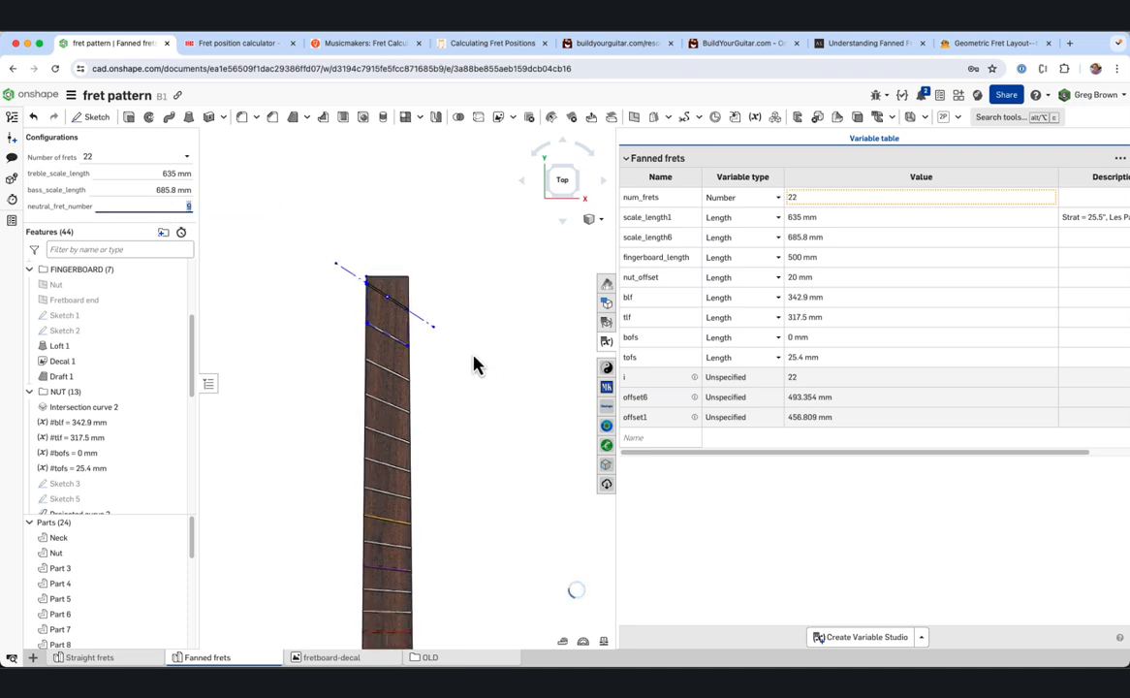
pyautogui.scroll(3, 393, 621)
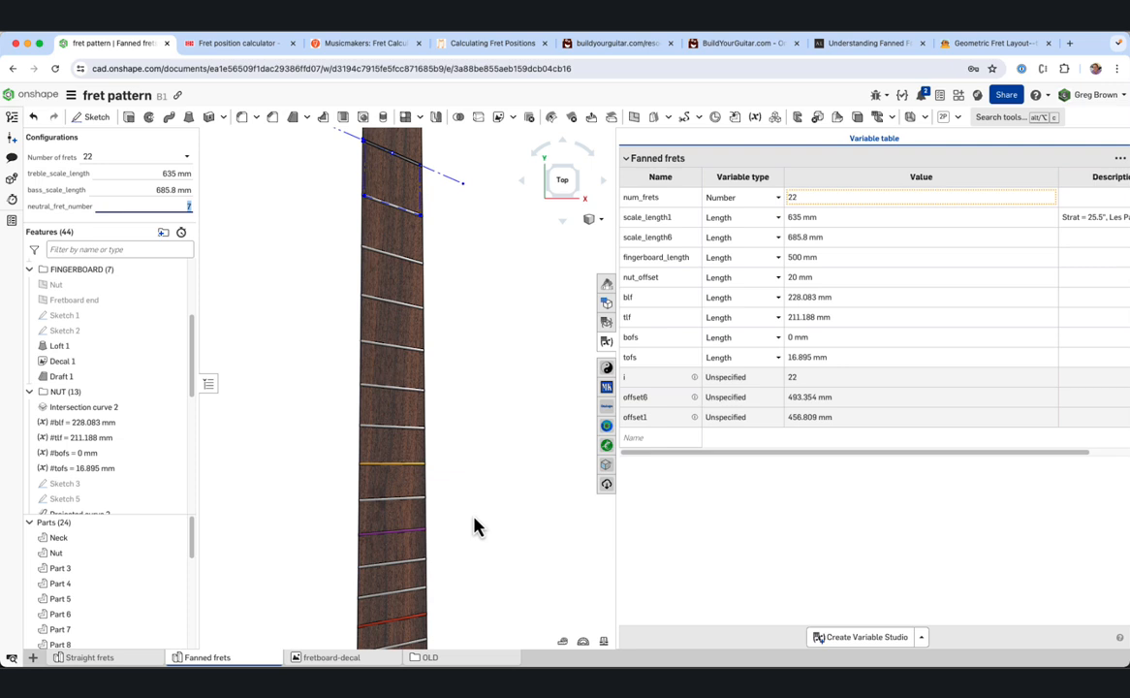
pyautogui.scroll(-3, 480, 456)
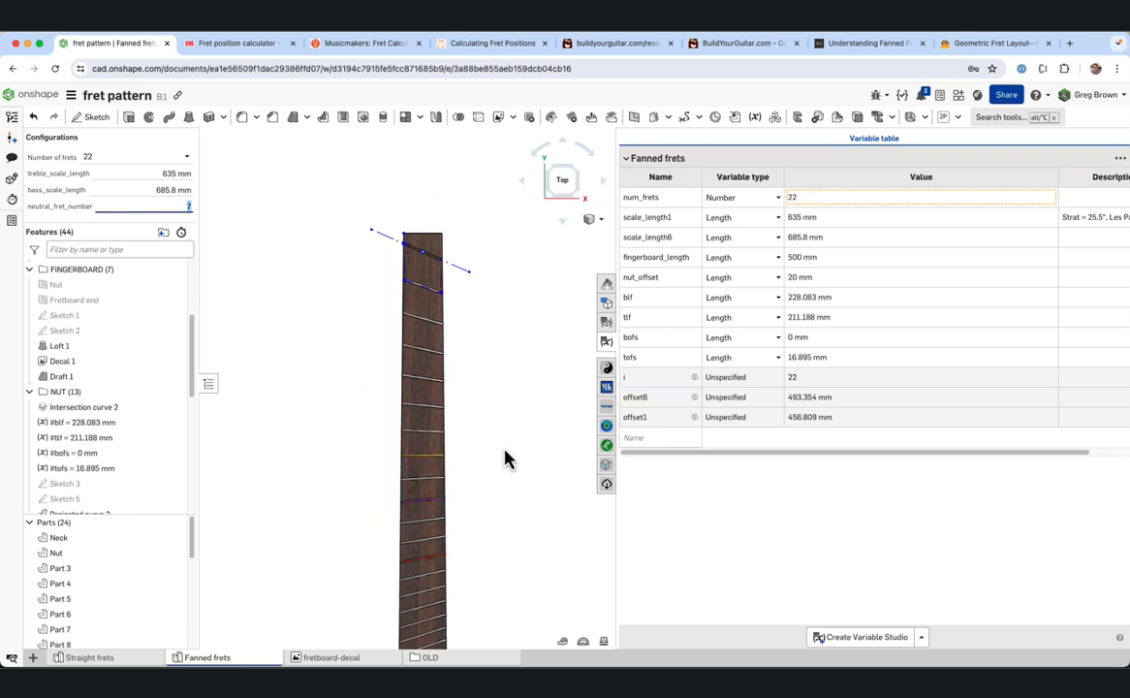
# Set the neutral fret number to 9 and inspect the regenerated fretboard alongside the FRETS folder features
pyautogui.moveTo(490, 395); pyautogui.dragTo(462, 319, button='middle')
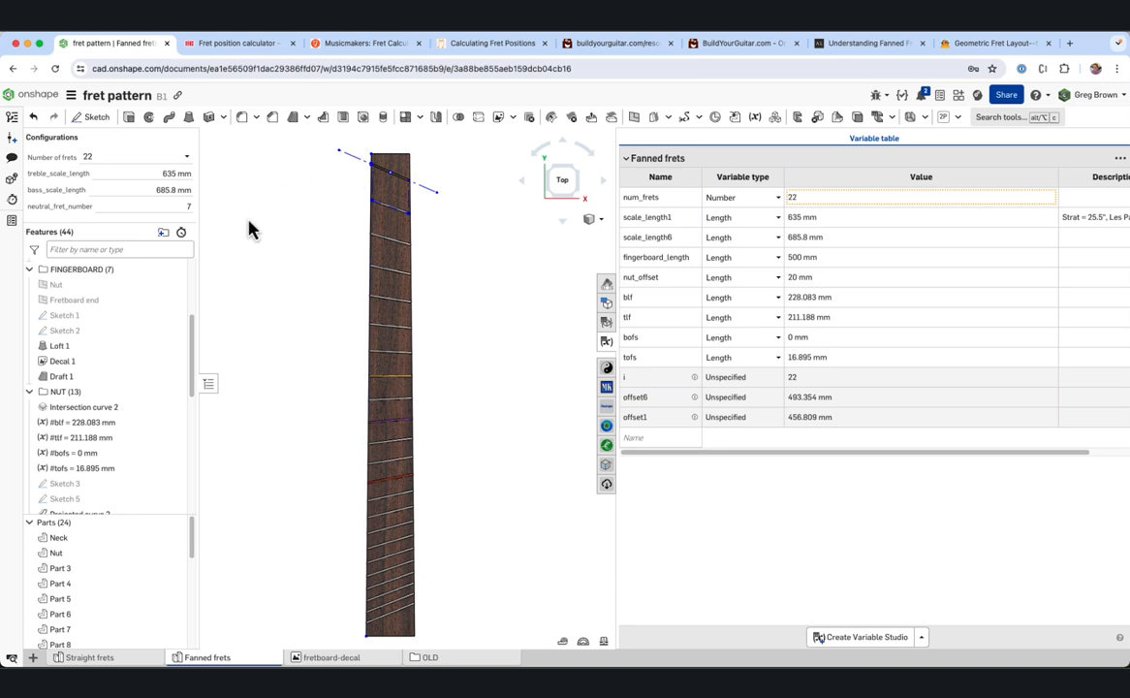
pyautogui.click(166, 207)
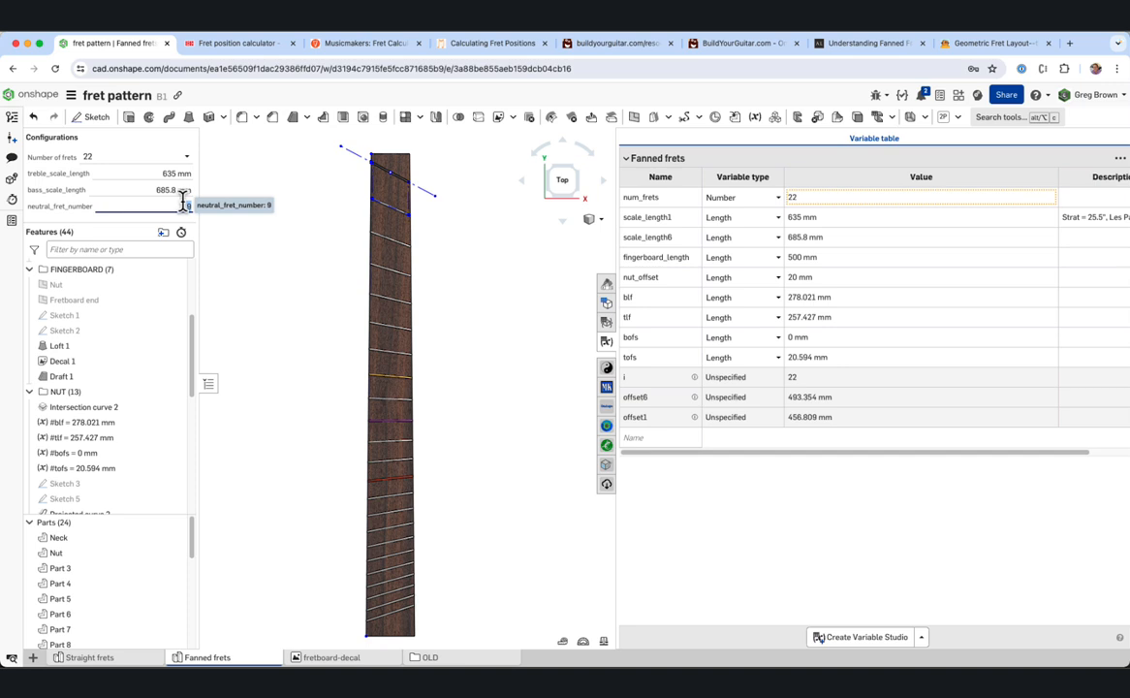
pyautogui.moveTo(300, 381); pyautogui.dragTo(271, 370, button='right')
pyautogui.moveTo(194, 363); pyautogui.dragTo(192, 466)
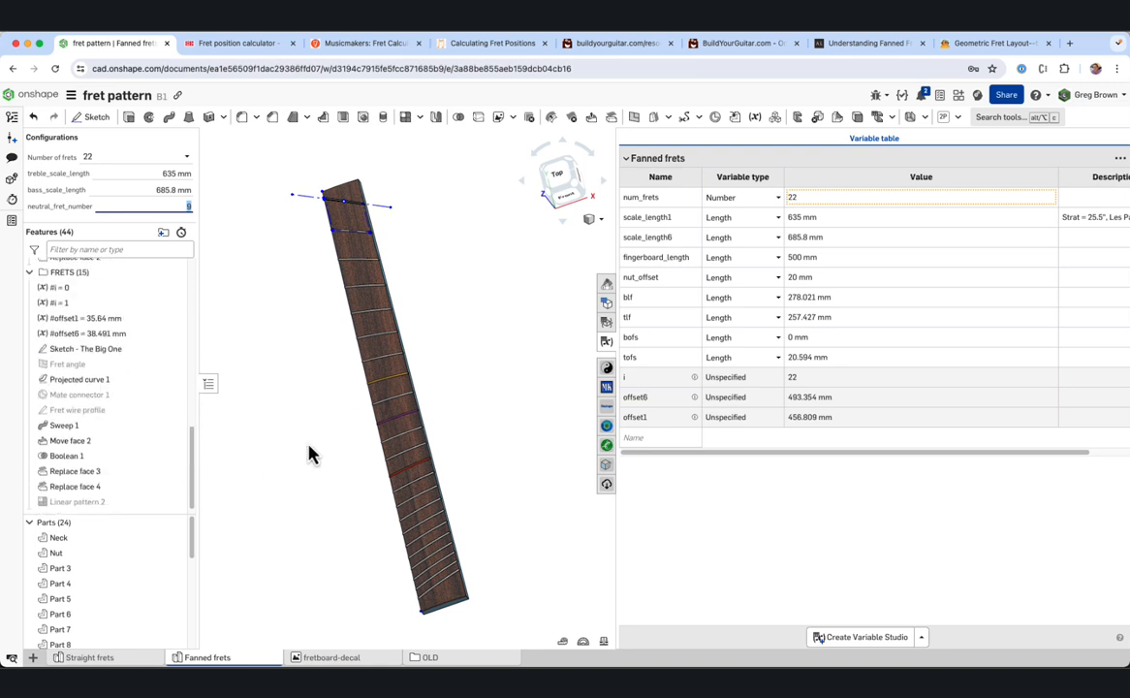
# Show the configuration table with its input usages and set the bass scale length to 27.5 in
pyautogui.click(607, 304)
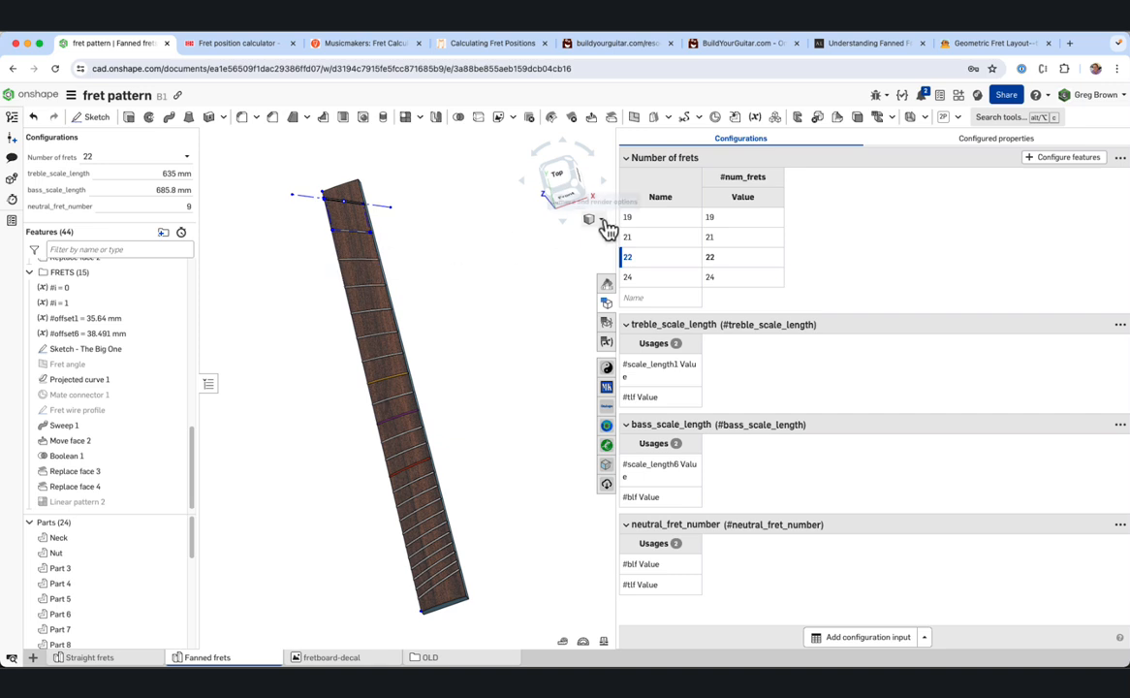
pyautogui.click(156, 177)
pyautogui.click(156, 190)
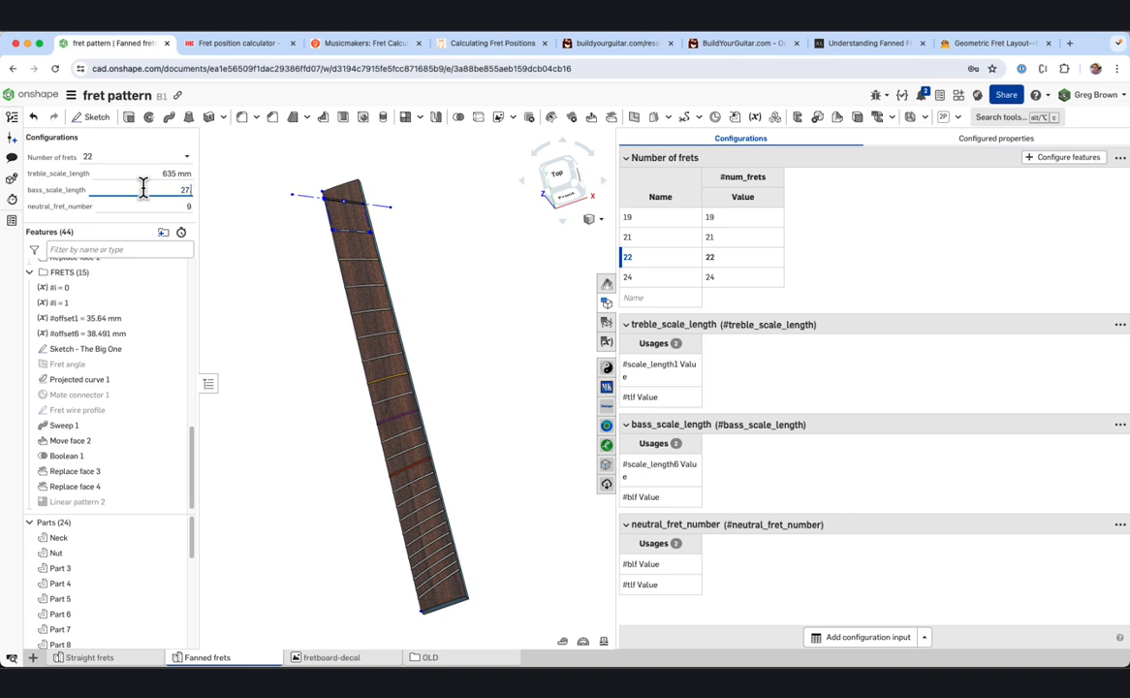
pyautogui.write('27.5in')
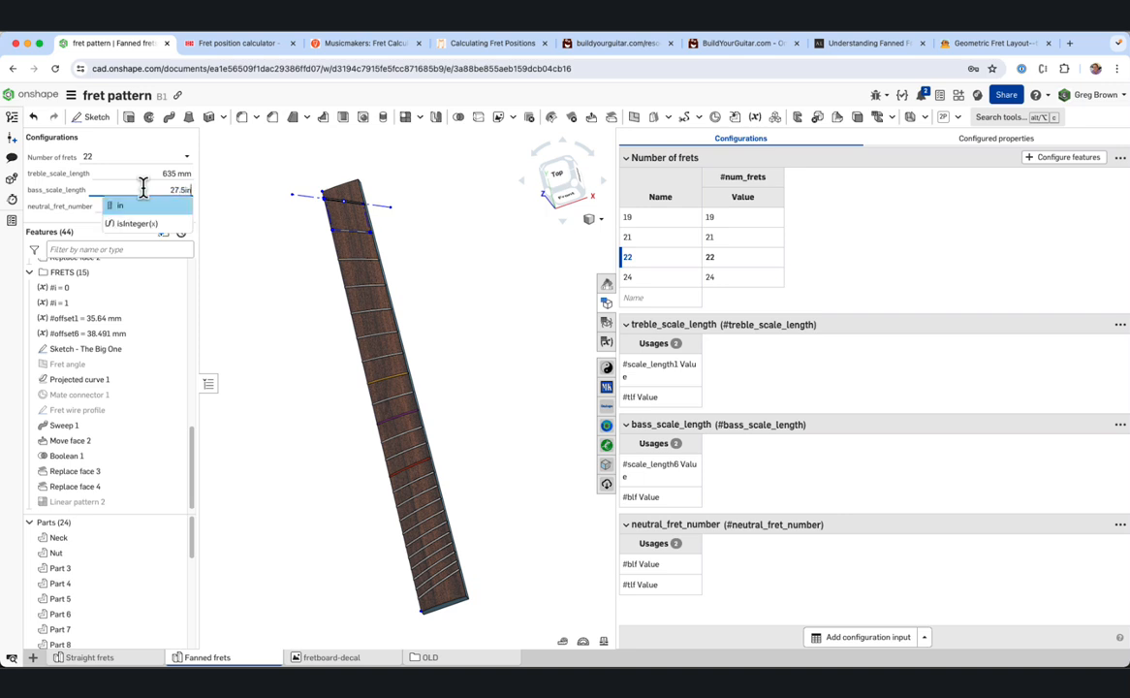
pyautogui.press('Return')
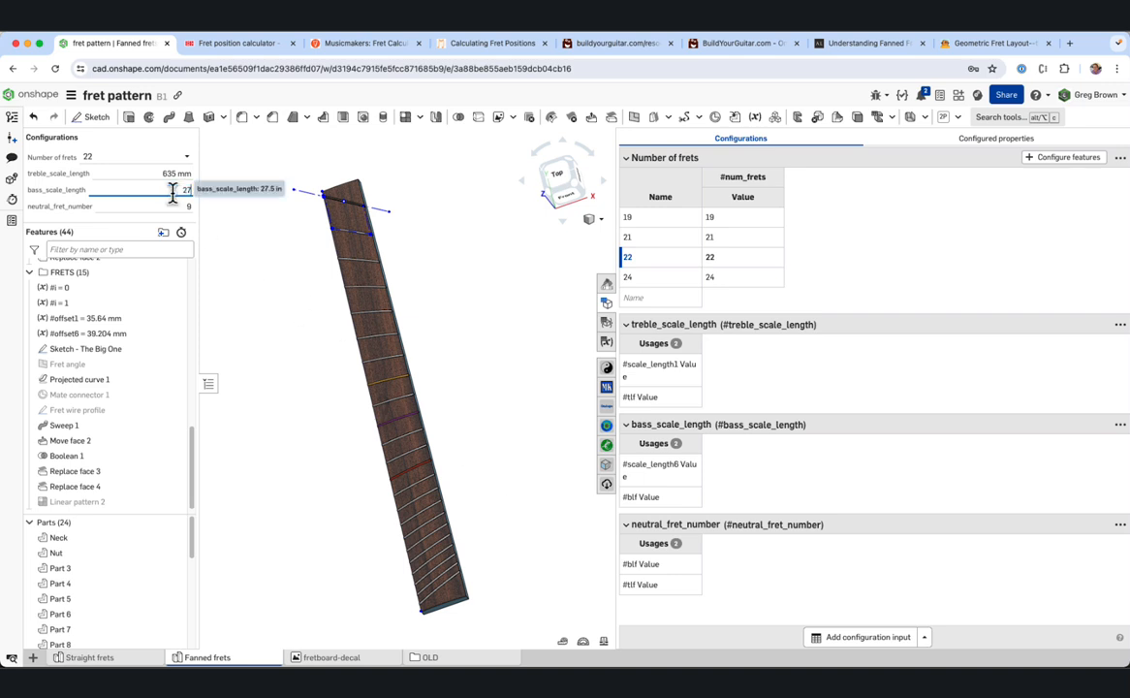
# Set the bass scale length back to 27 in and the treble scale length to 25.5 in
pyautogui.write('in')
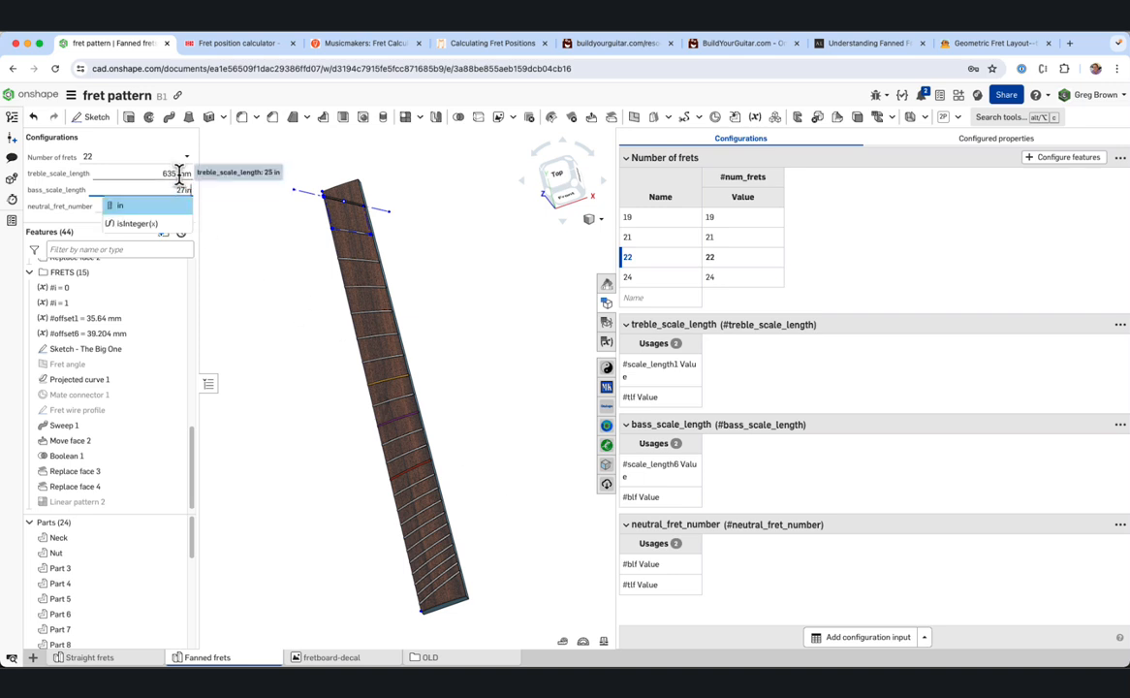
pyautogui.press('Return')
pyautogui.click(168, 176)
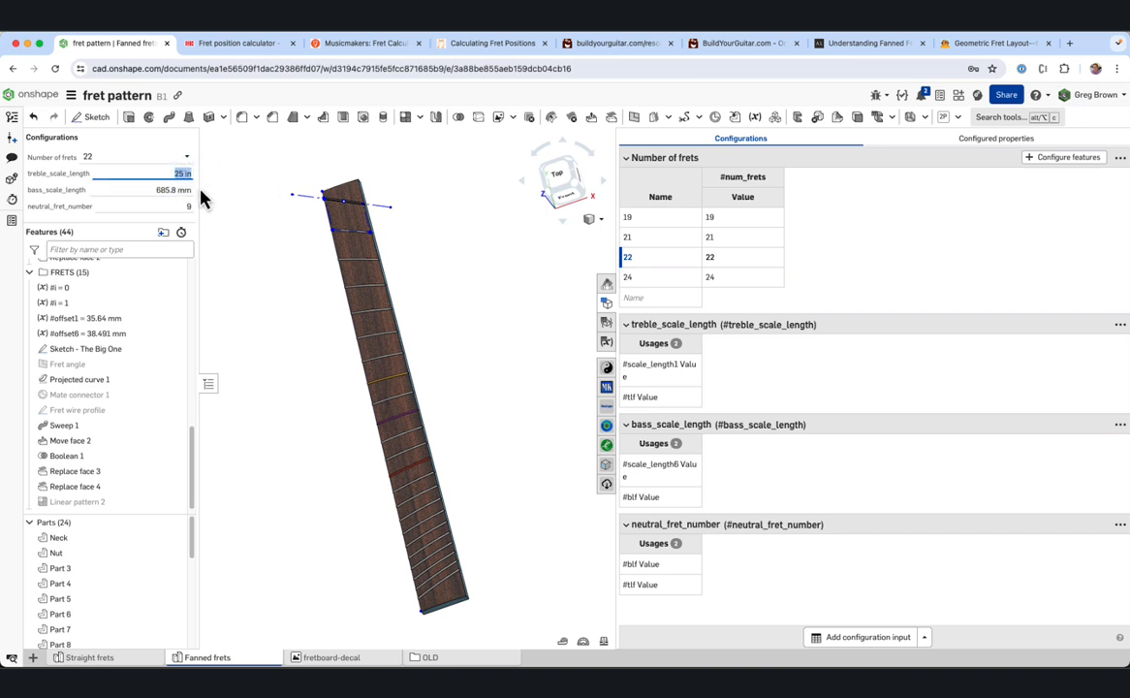
pyautogui.click(165, 190)
pyautogui.click(166, 174)
pyautogui.write('25.5 in')
pyautogui.press('Return')
pyautogui.click(166, 190)
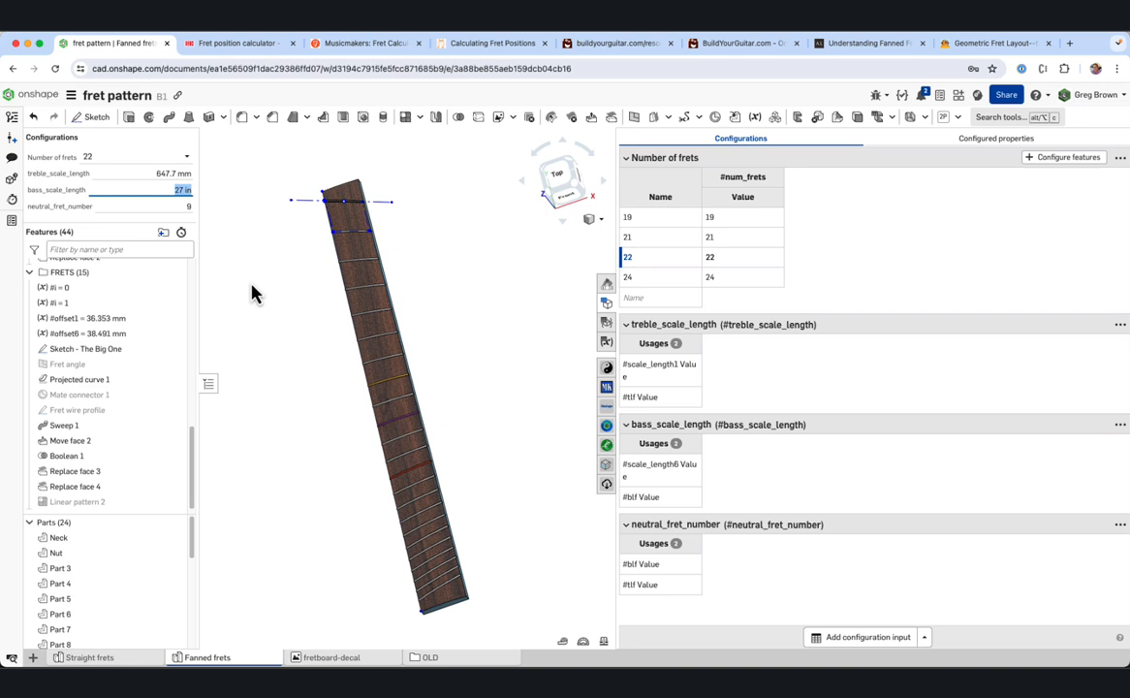
# Examine the fanned frets up close at the body end and the nut end of the fretboard
pyautogui.moveTo(269, 295); pyautogui.dragTo(346, 337, button='right')
pyautogui.moveTo(346, 343); pyautogui.dragTo(339, 307, button='middle')
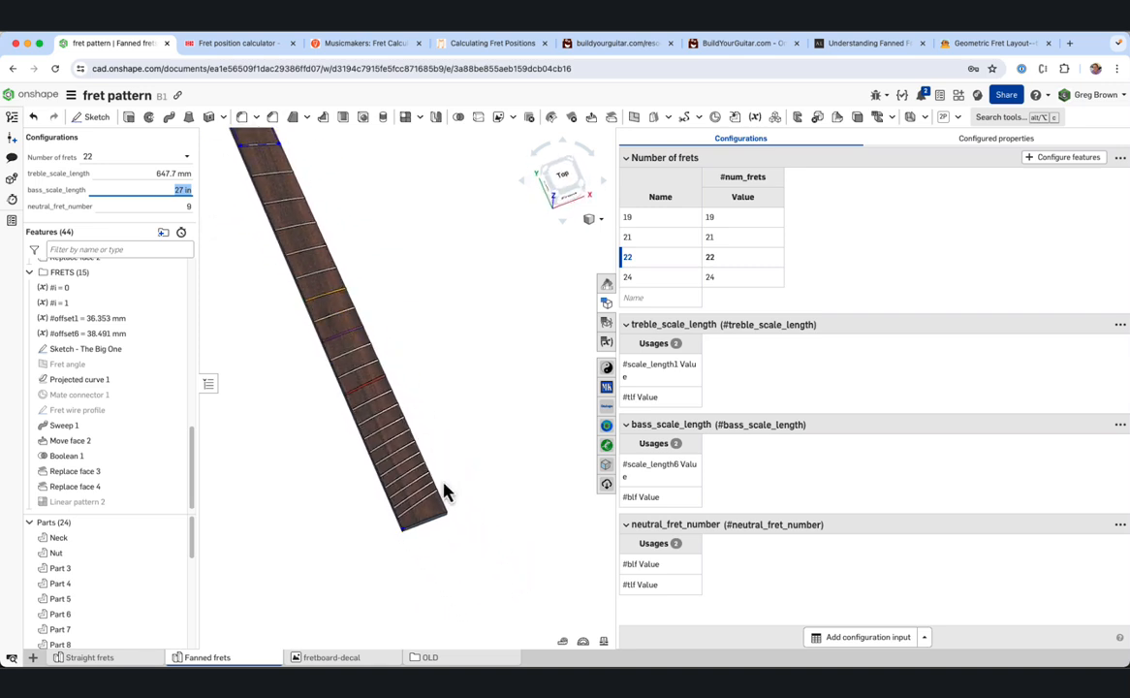
pyautogui.scroll(5, 494, 479)
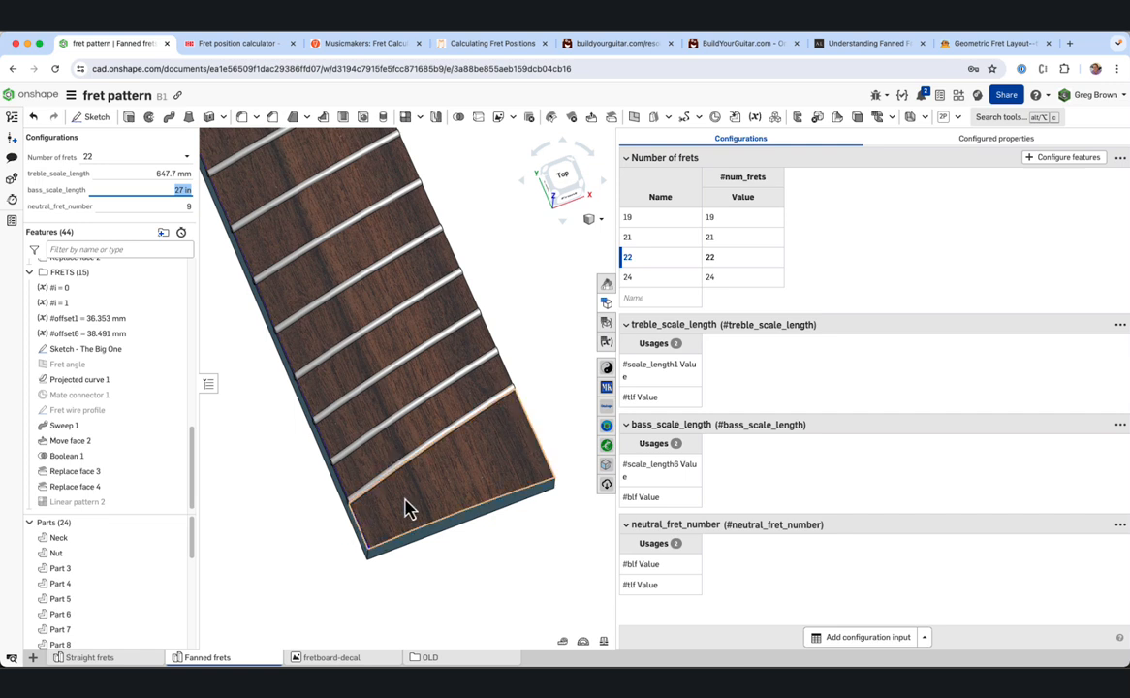
pyautogui.moveTo(428, 491); pyautogui.dragTo(475, 465, button='right')
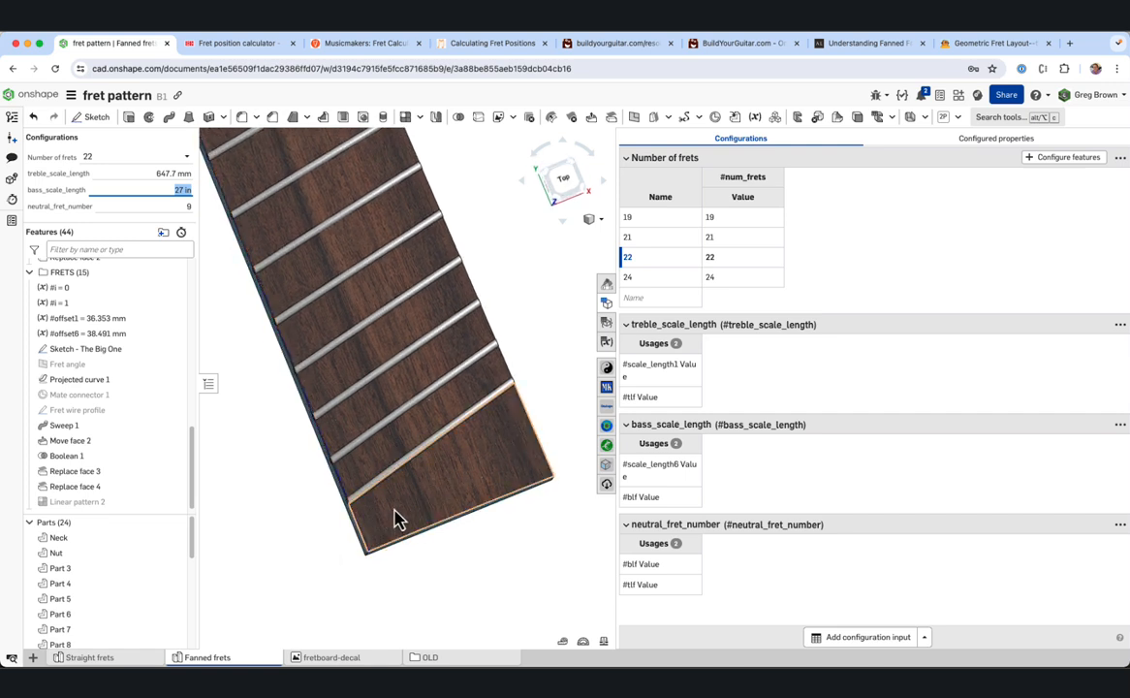
pyautogui.scroll(-6, 528, 554)
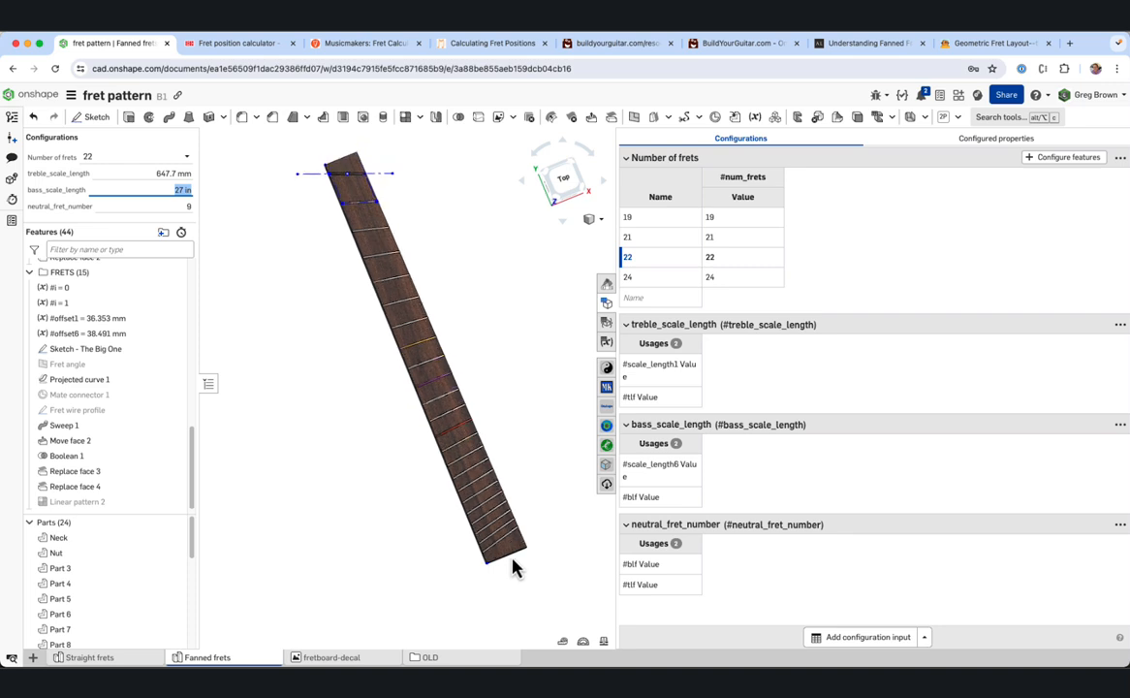
pyautogui.scroll(5, 348, 177)
pyautogui.moveTo(348, 177); pyautogui.dragTo(554, 176, button='right')
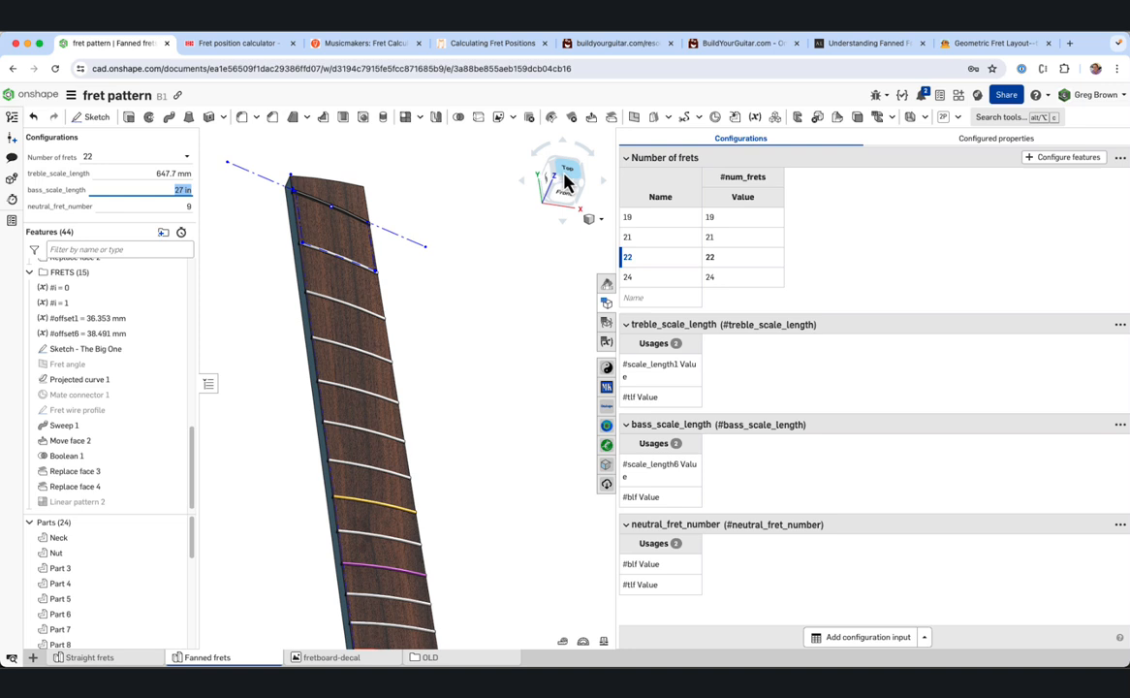
# View the fretboard from the top, enlarge the modeling area, and examine the whole fretboard at an angle
pyautogui.click(567, 179)
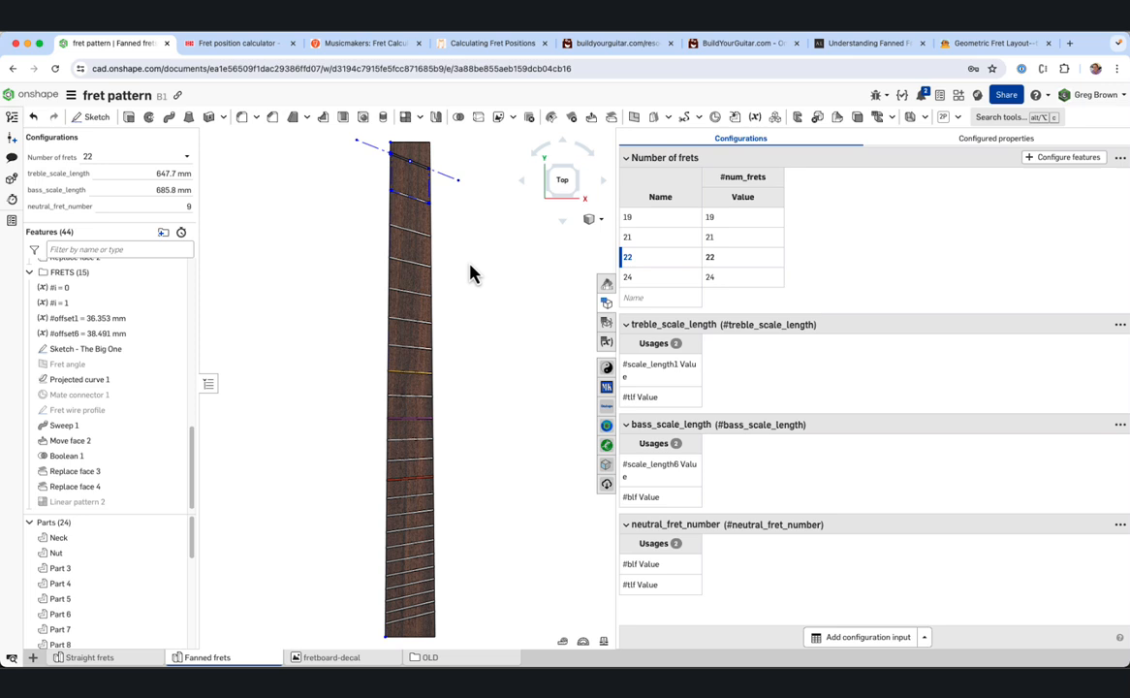
pyautogui.moveTo(613, 233); pyautogui.dragTo(871, 247)
pyautogui.moveTo(766, 323); pyautogui.dragTo(678, 334, button='right')
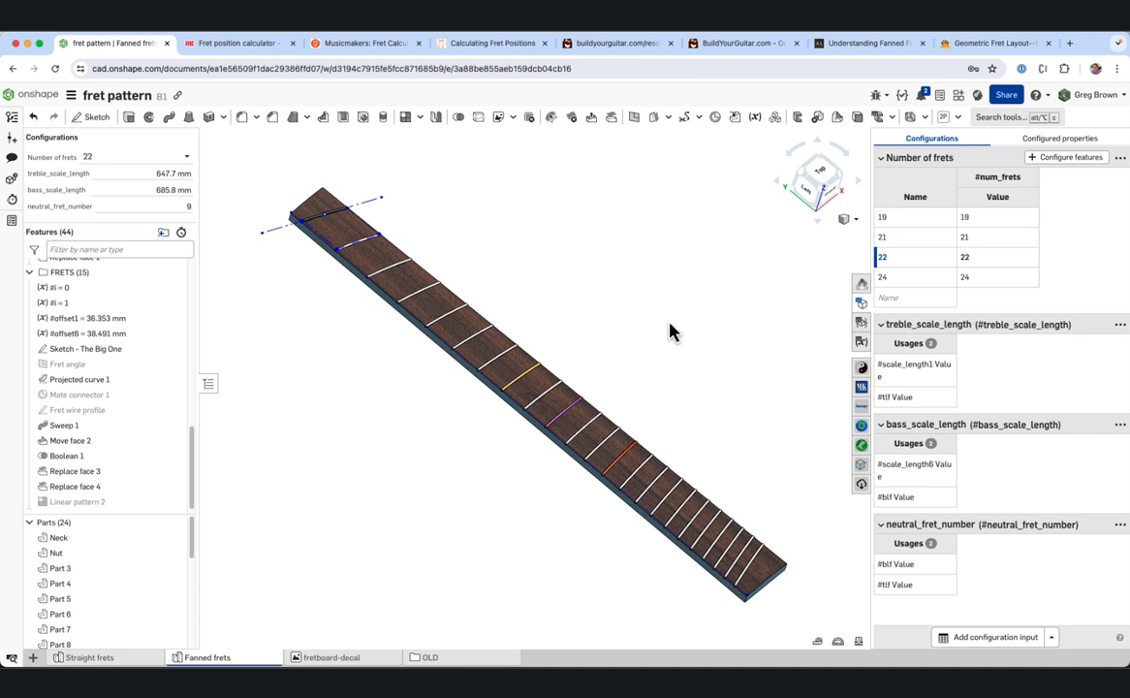